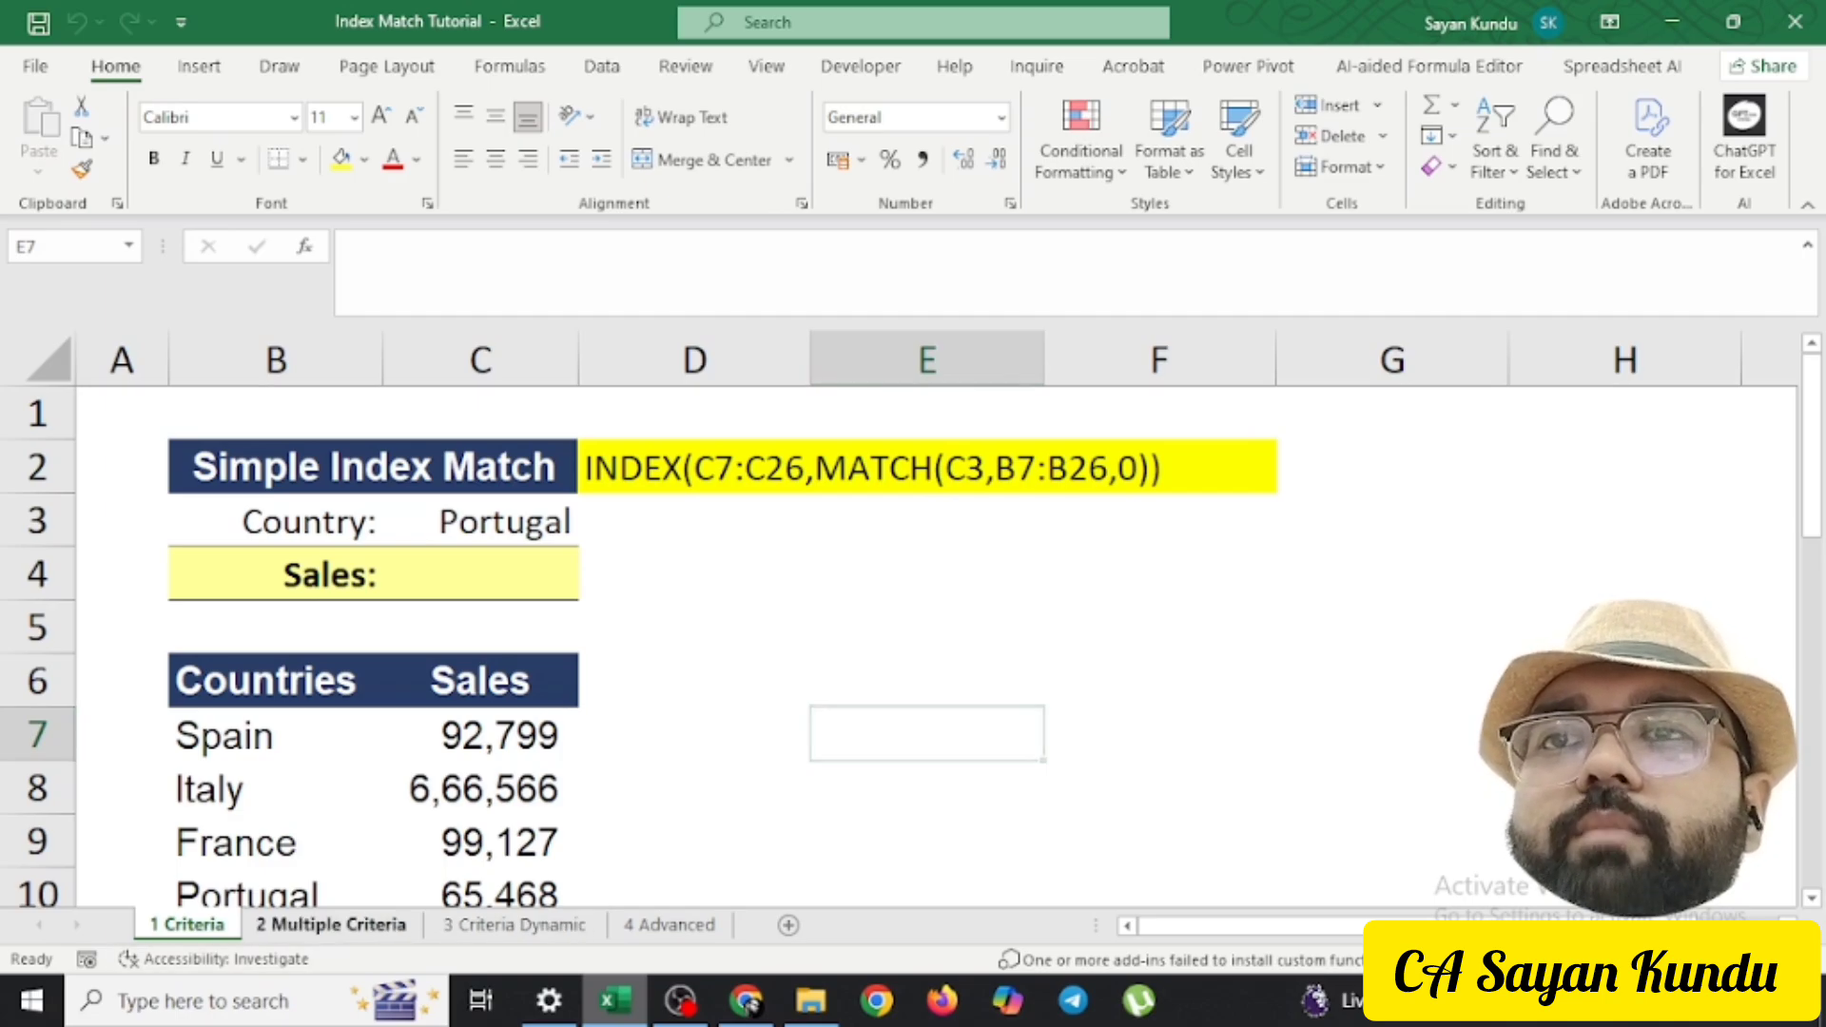
Look through the workbook's remaining sheets and return to the 1 Criteria sheet
key(ctrl+Page_Down)
key(ctrl+Page_Down)
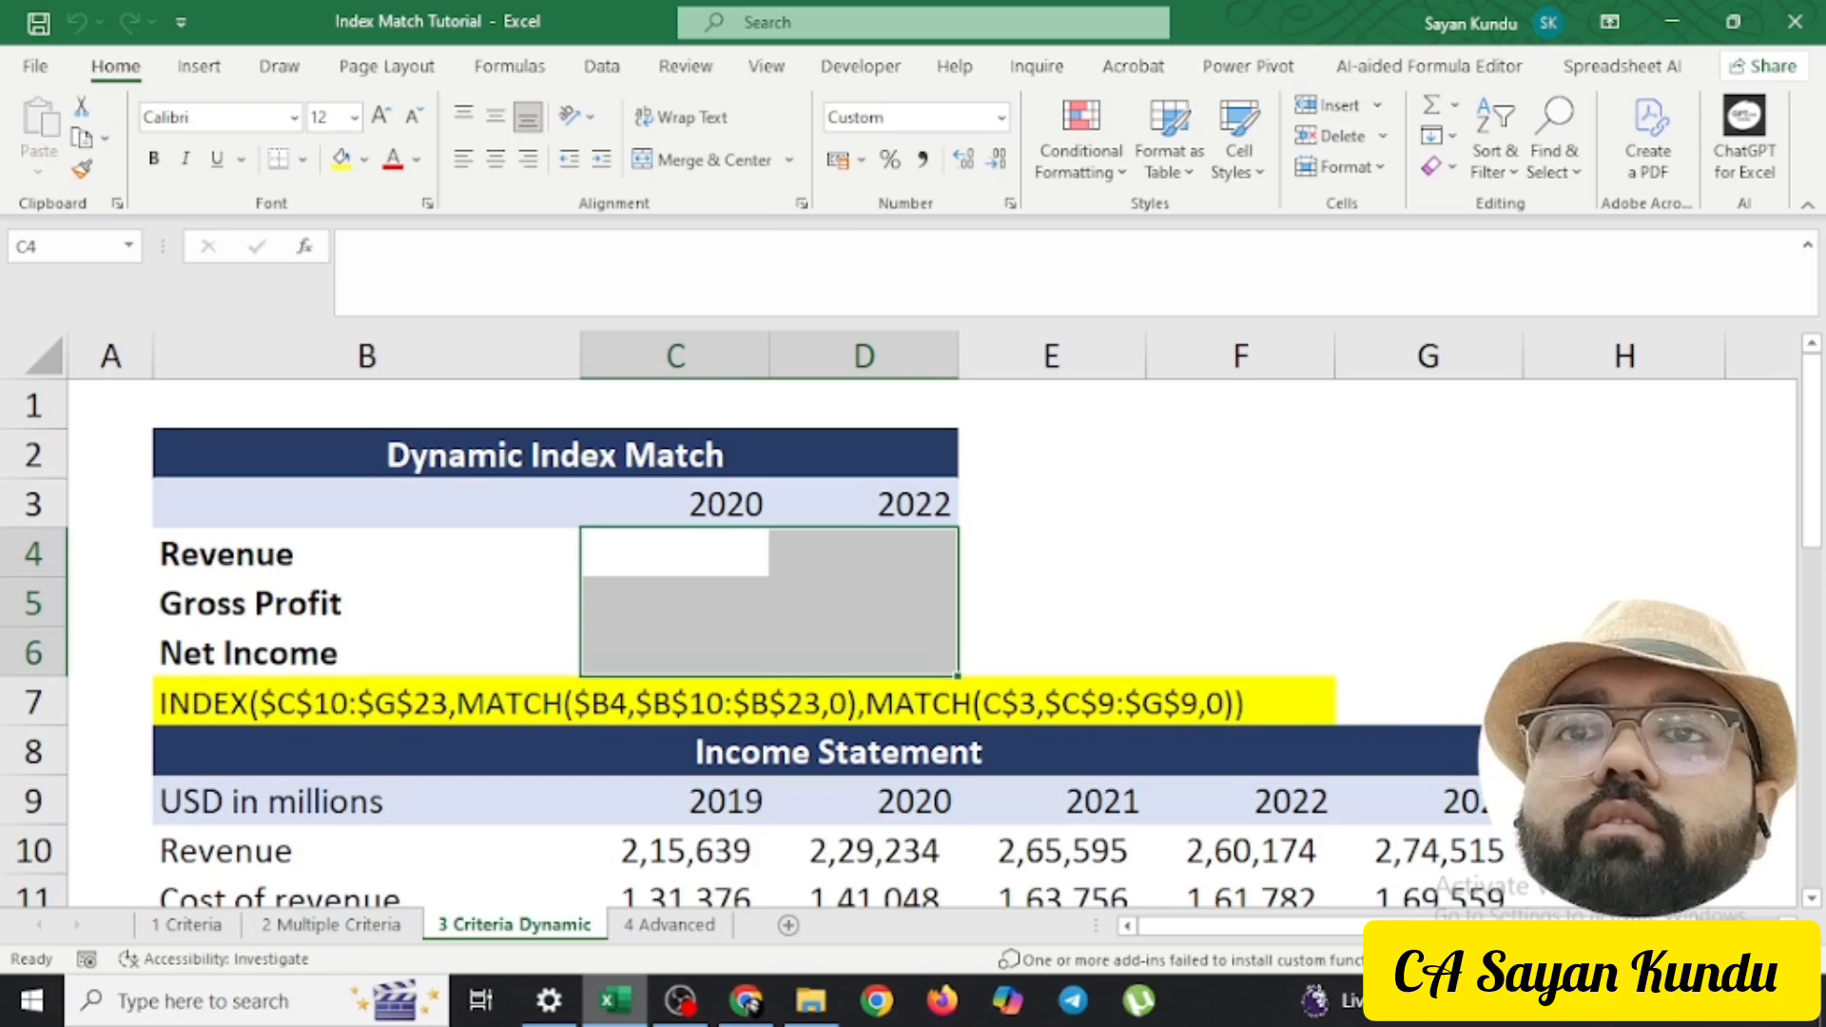
key(ctrl+Page_Down)
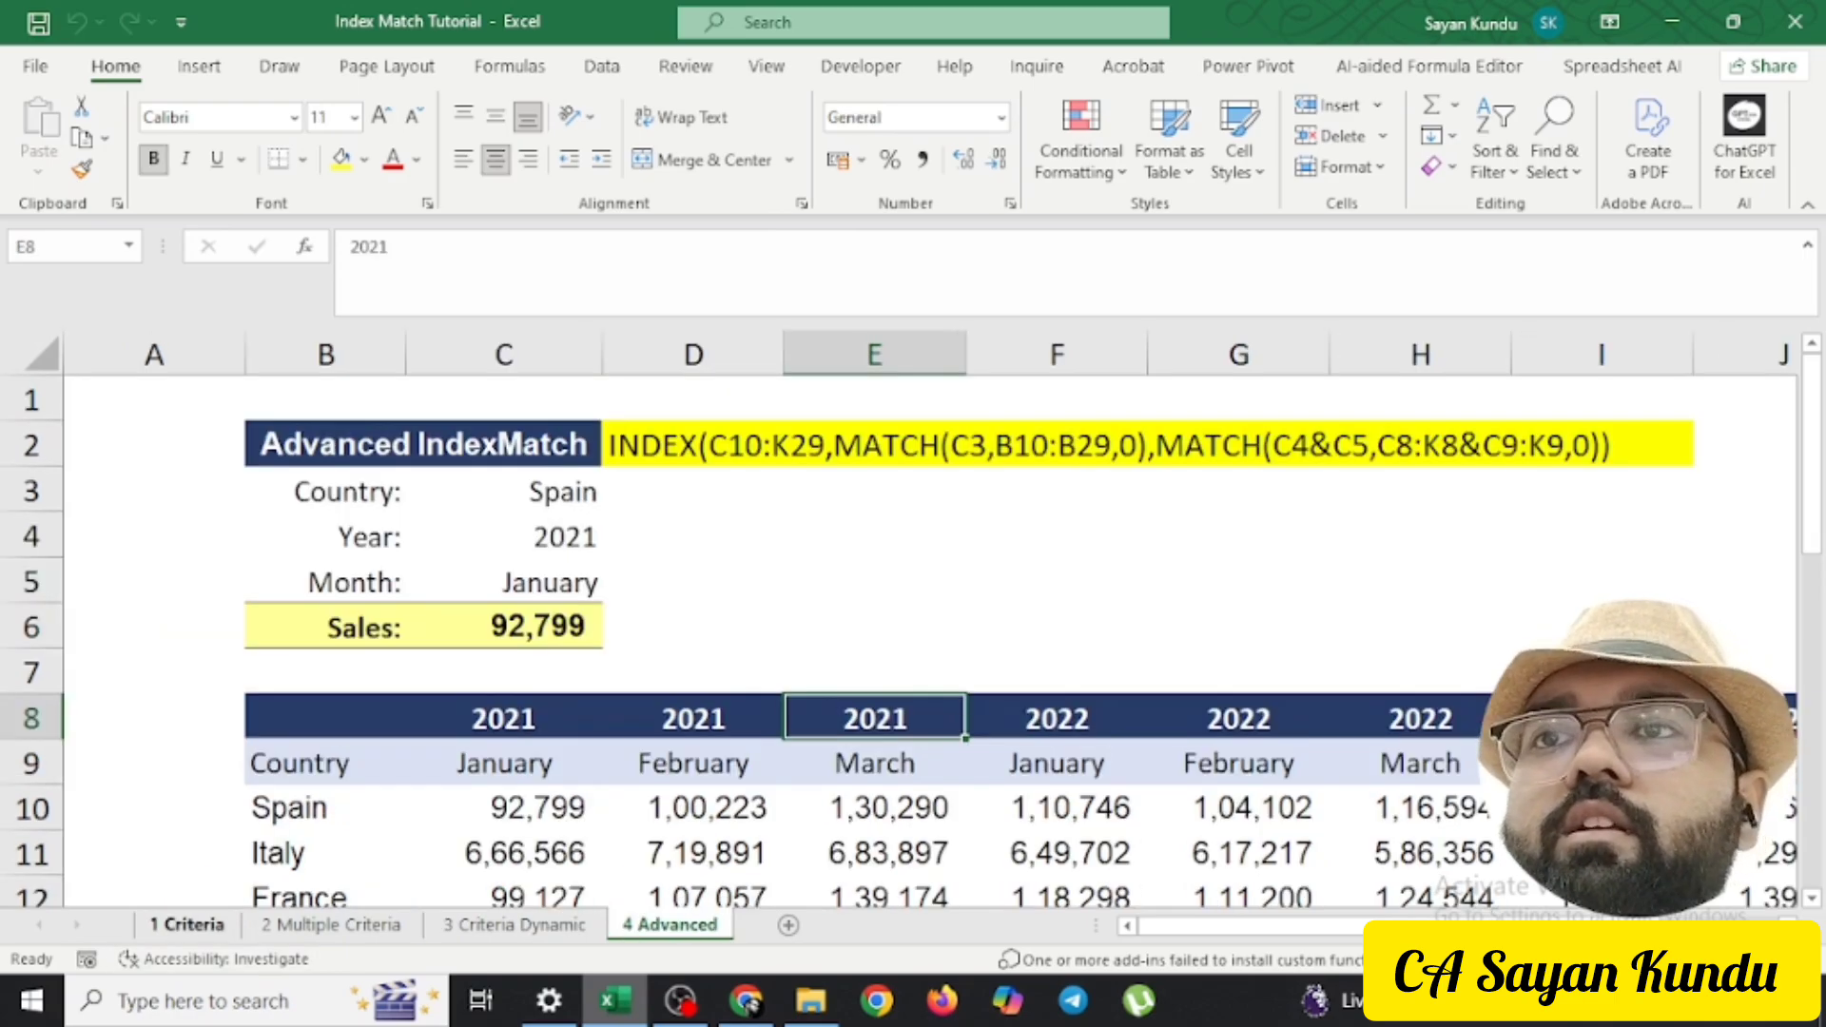
click(187, 924)
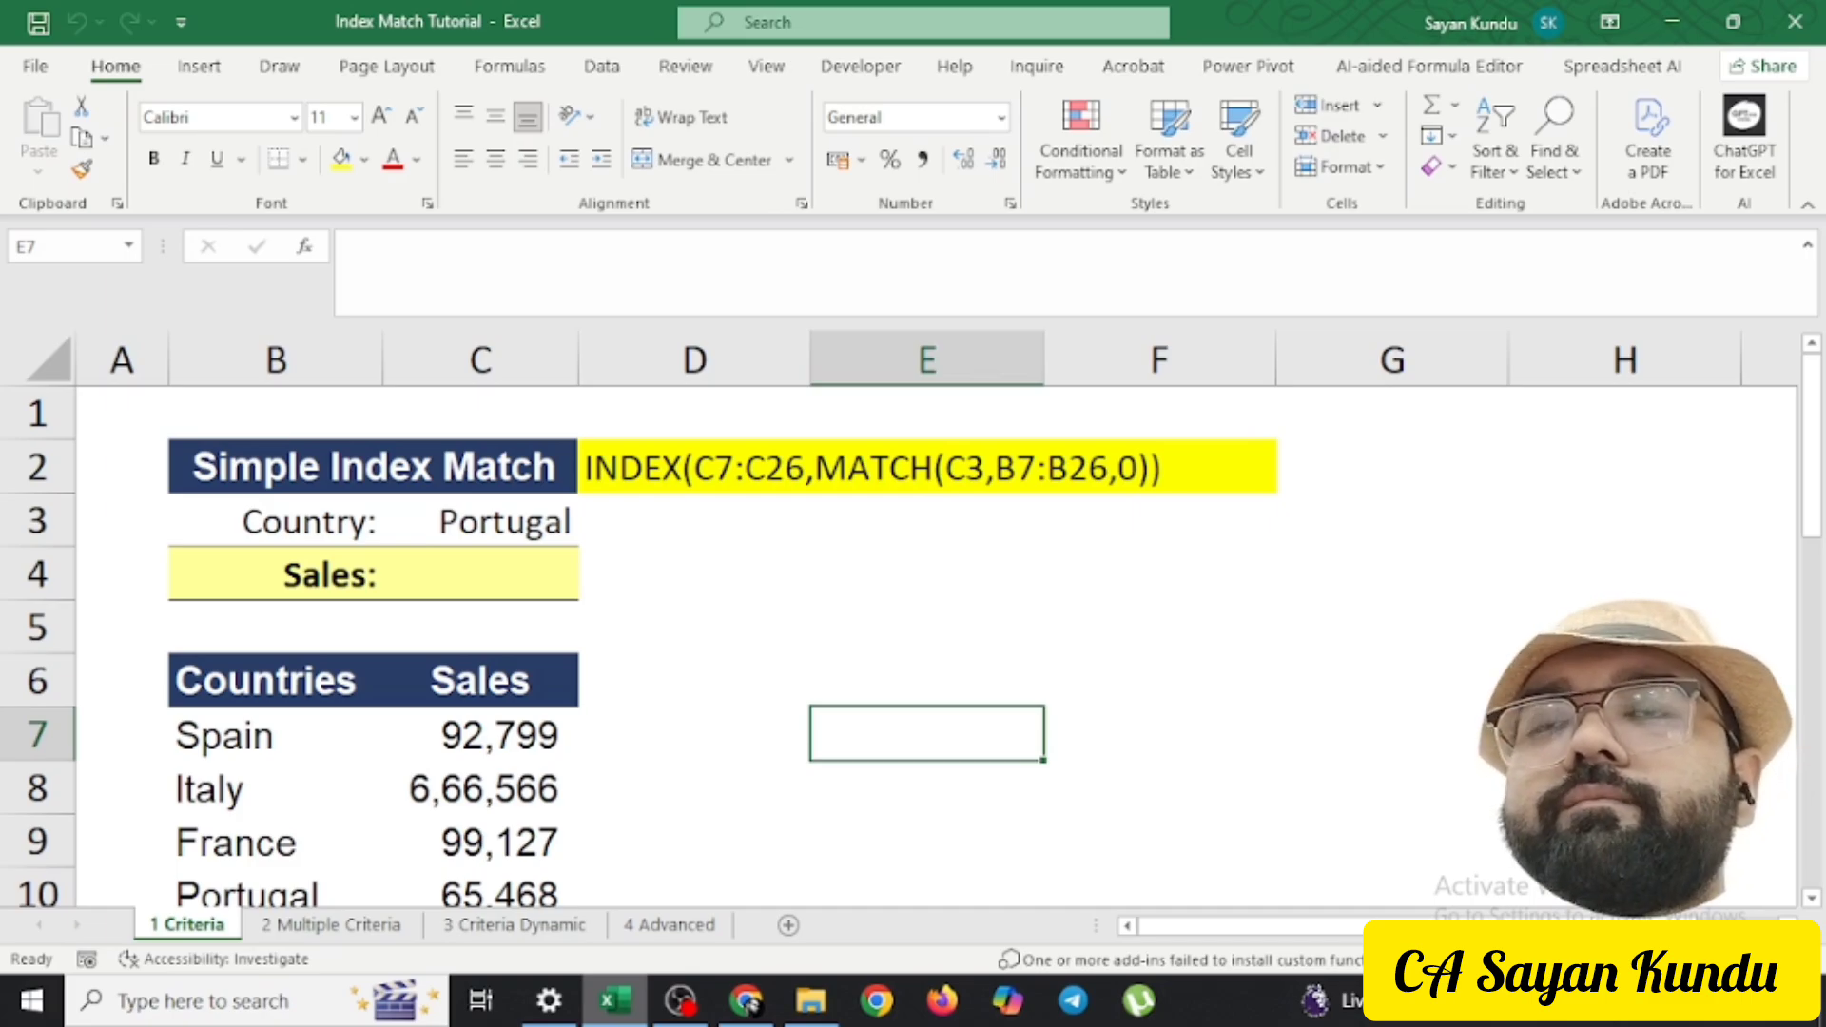
Start an INDEX formula in Sales cell C4 with the sales range C7:C26 as its array
click(480, 575)
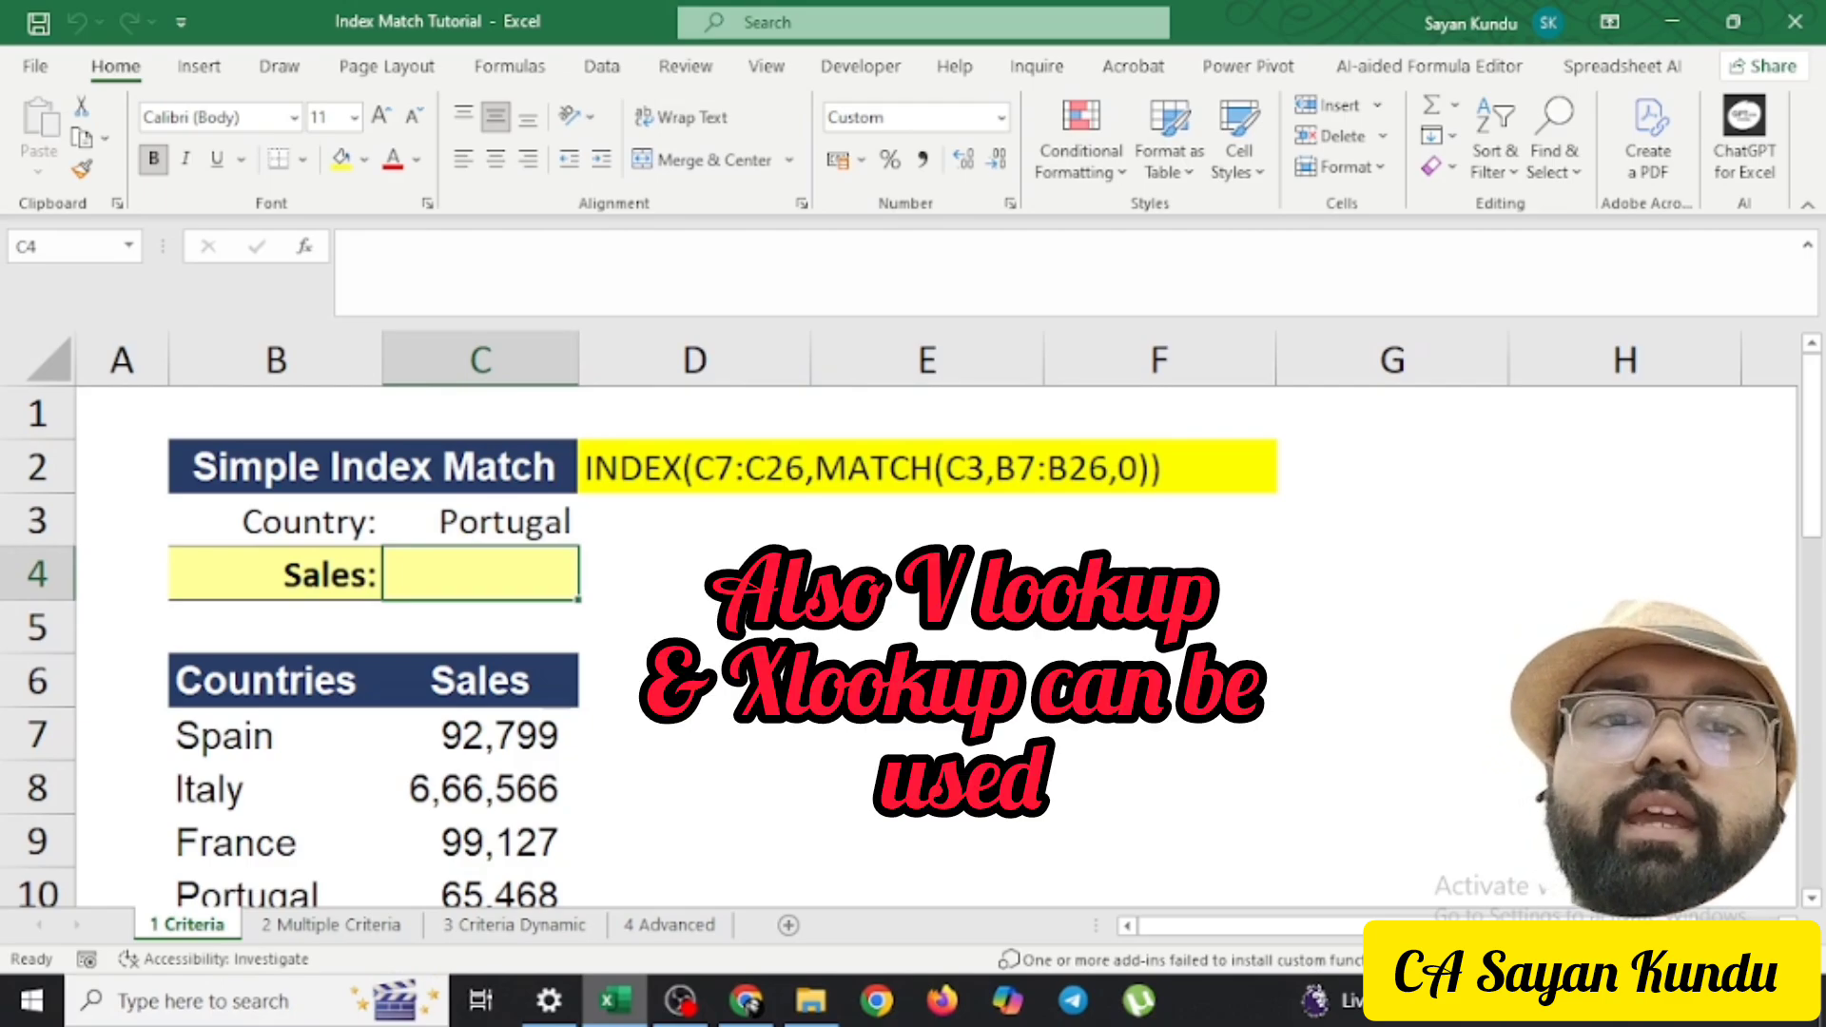
text(=in)
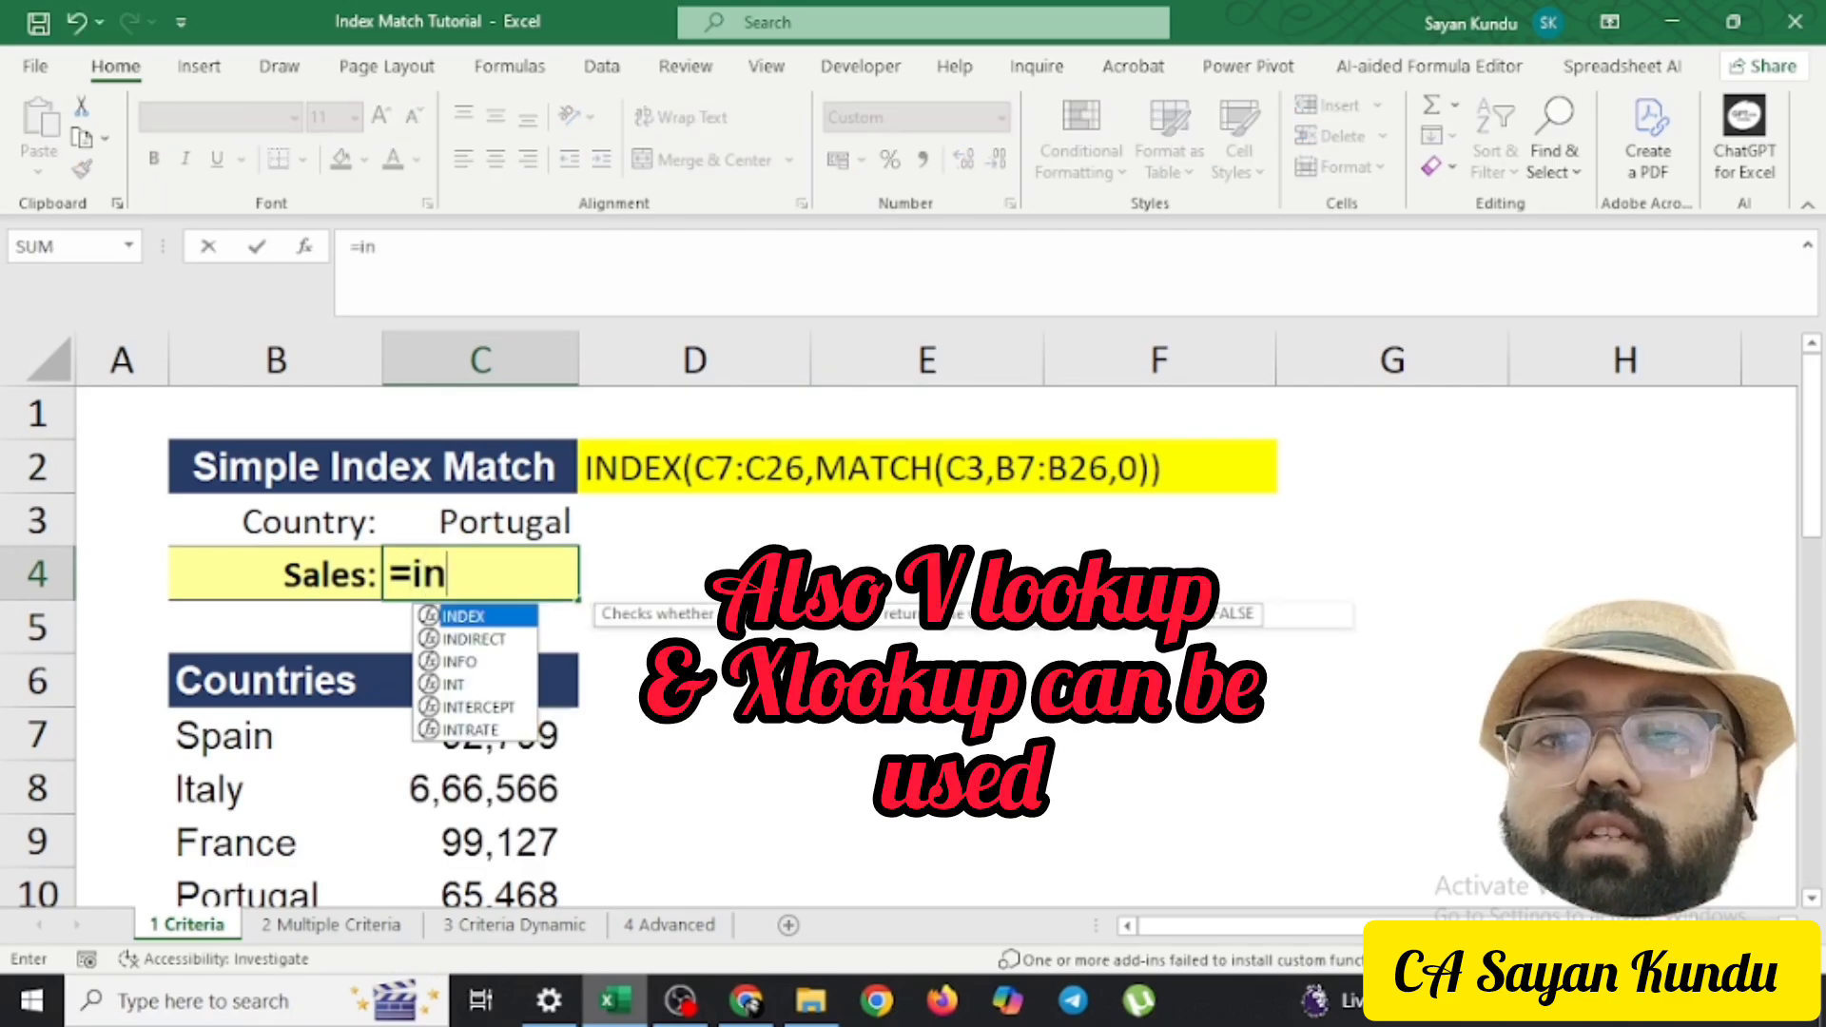
text(dex()
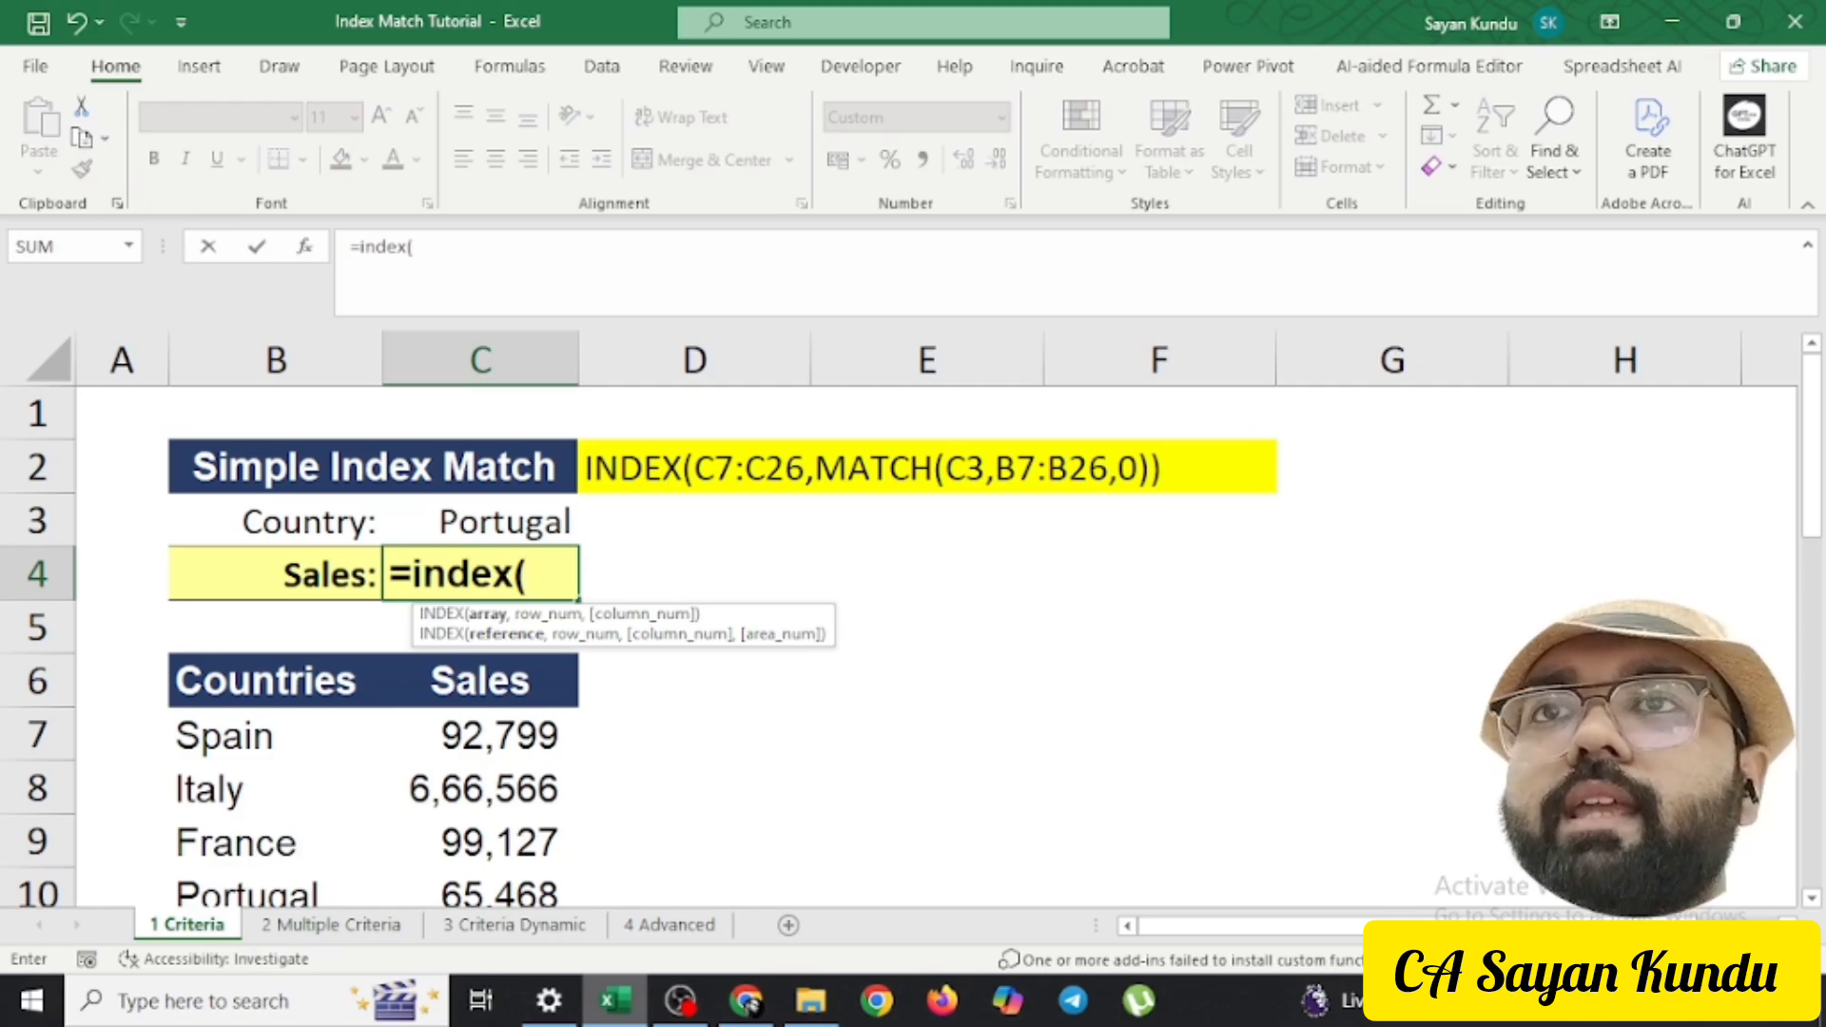
click(481, 735)
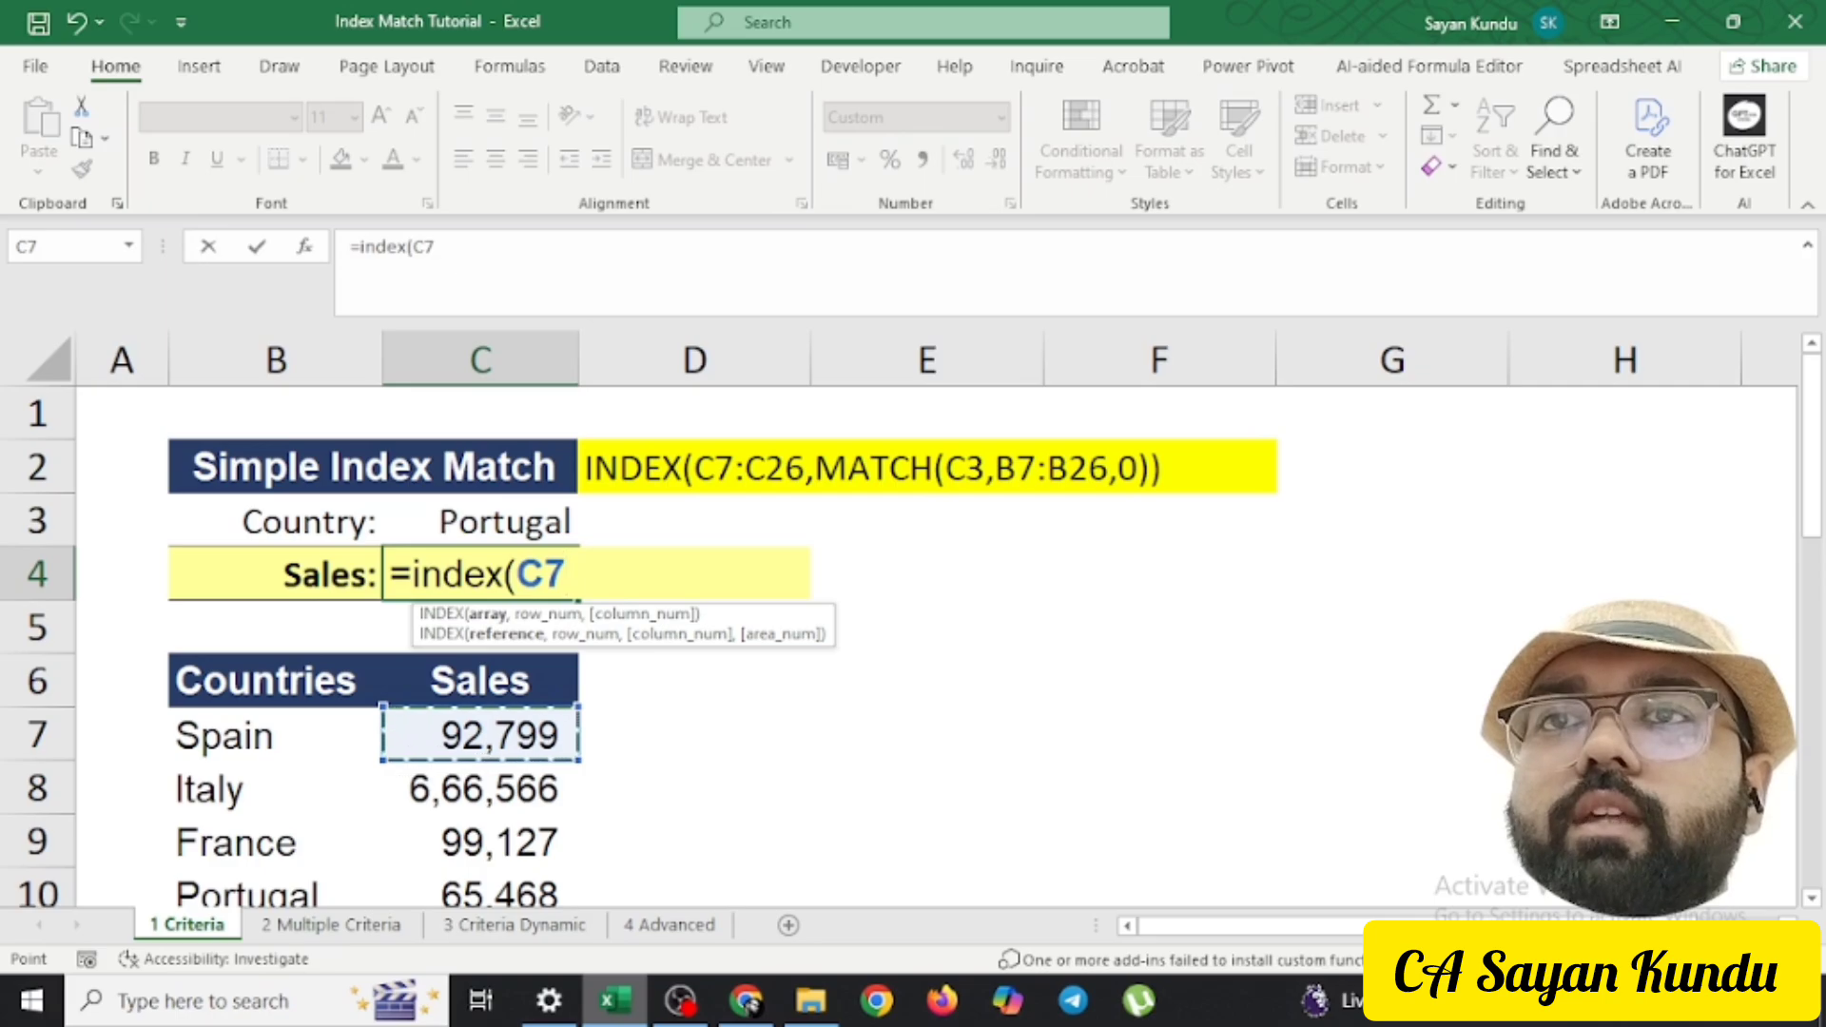
key(ctrl+shift+Down)
text(,)
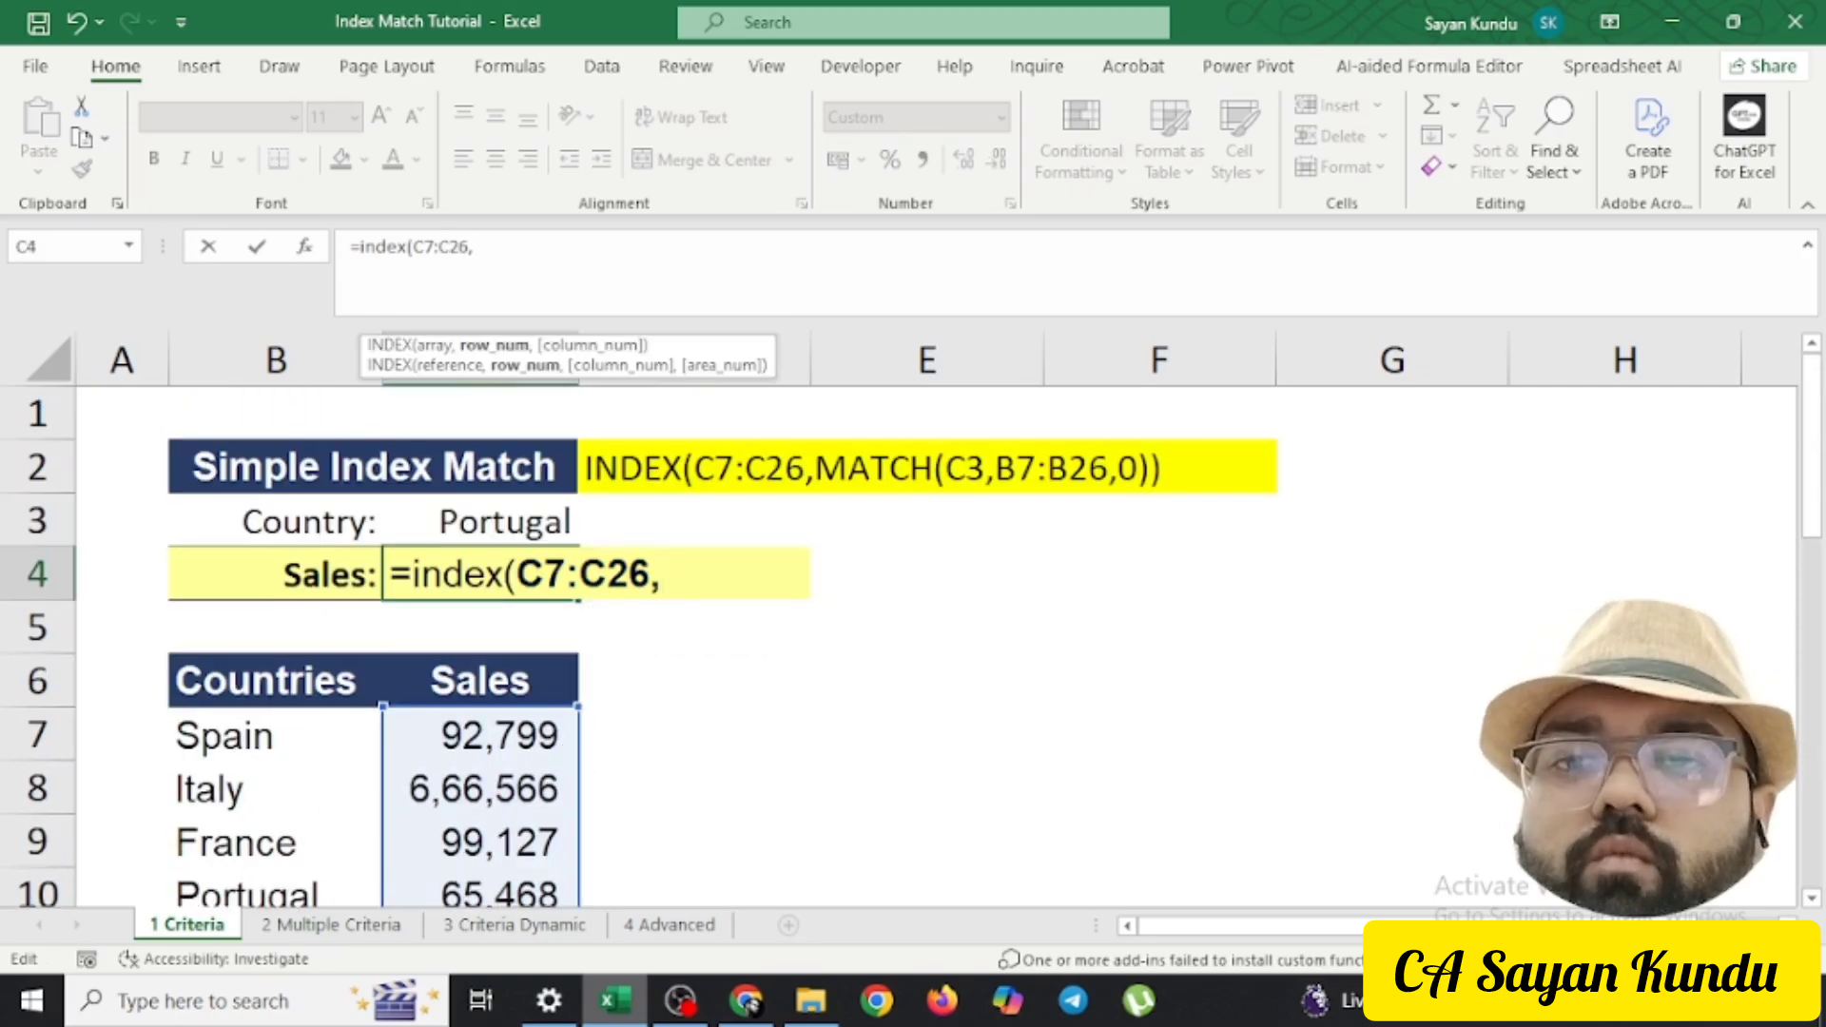
Complete the C4 formula with MATCH(C3,B7:B26,0) as the row number and check the entered formula
text(match()
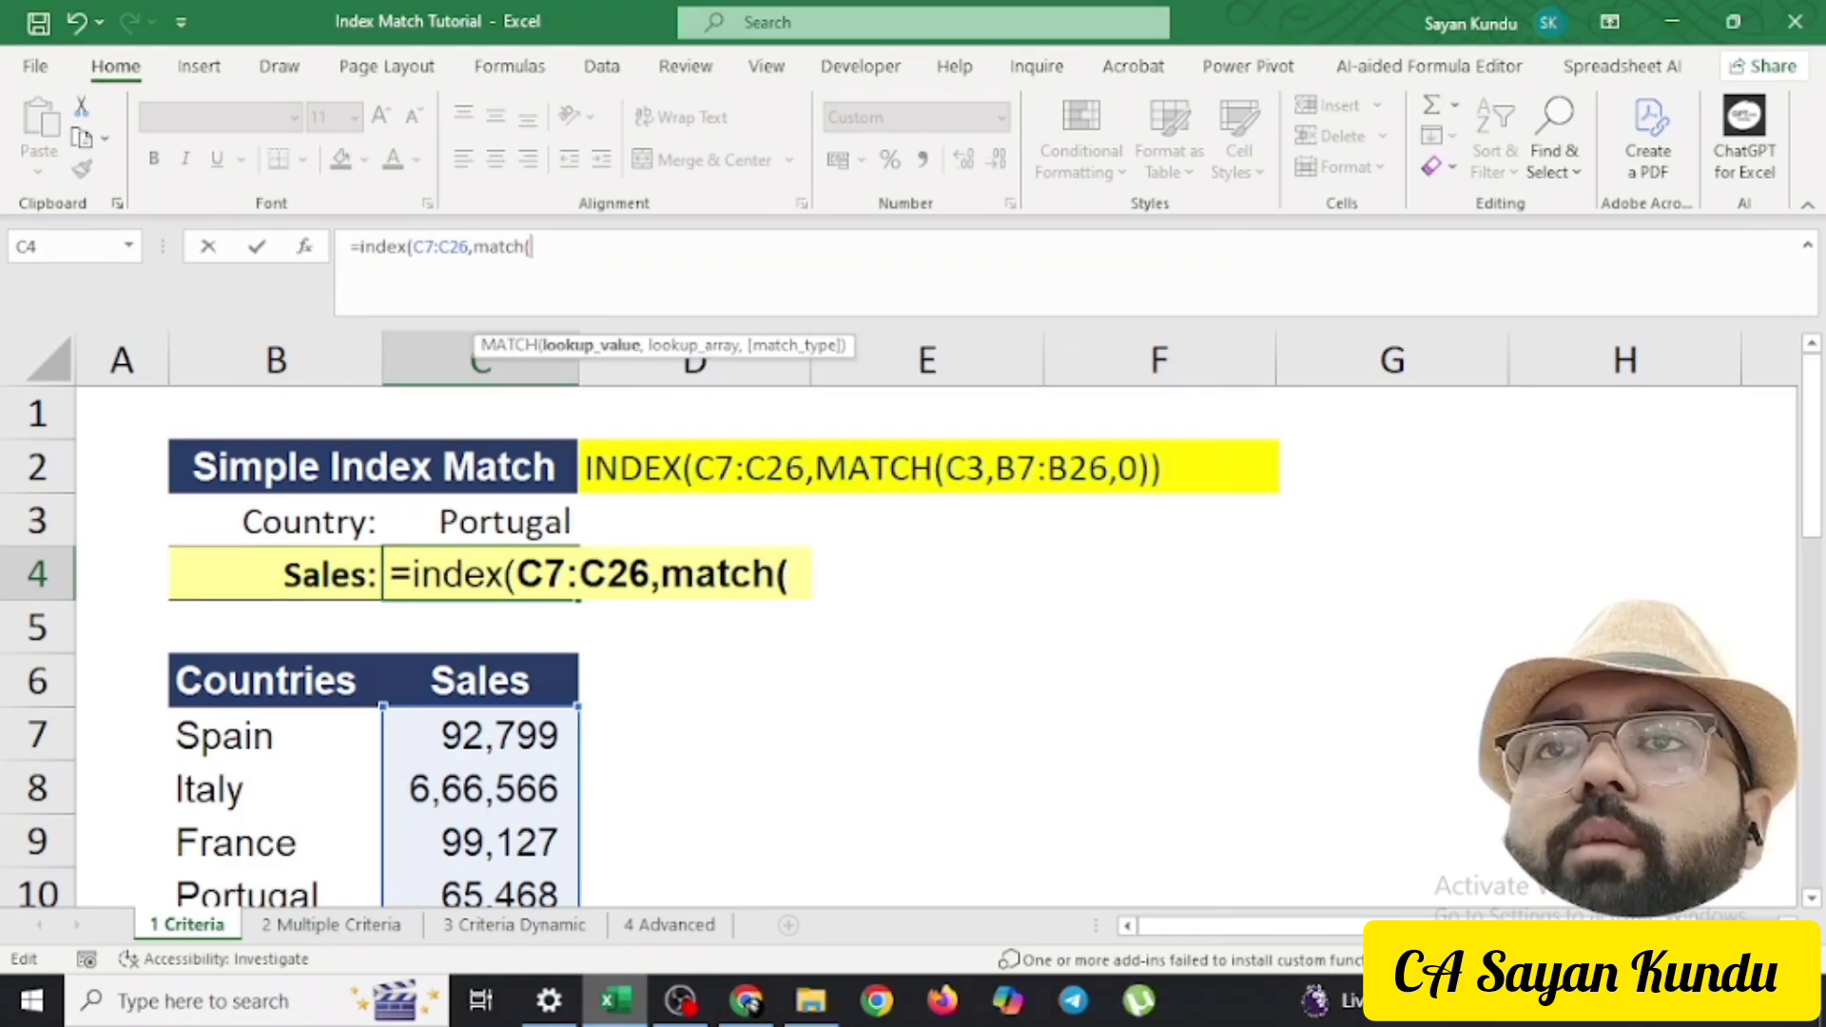
click(481, 521)
text(,)
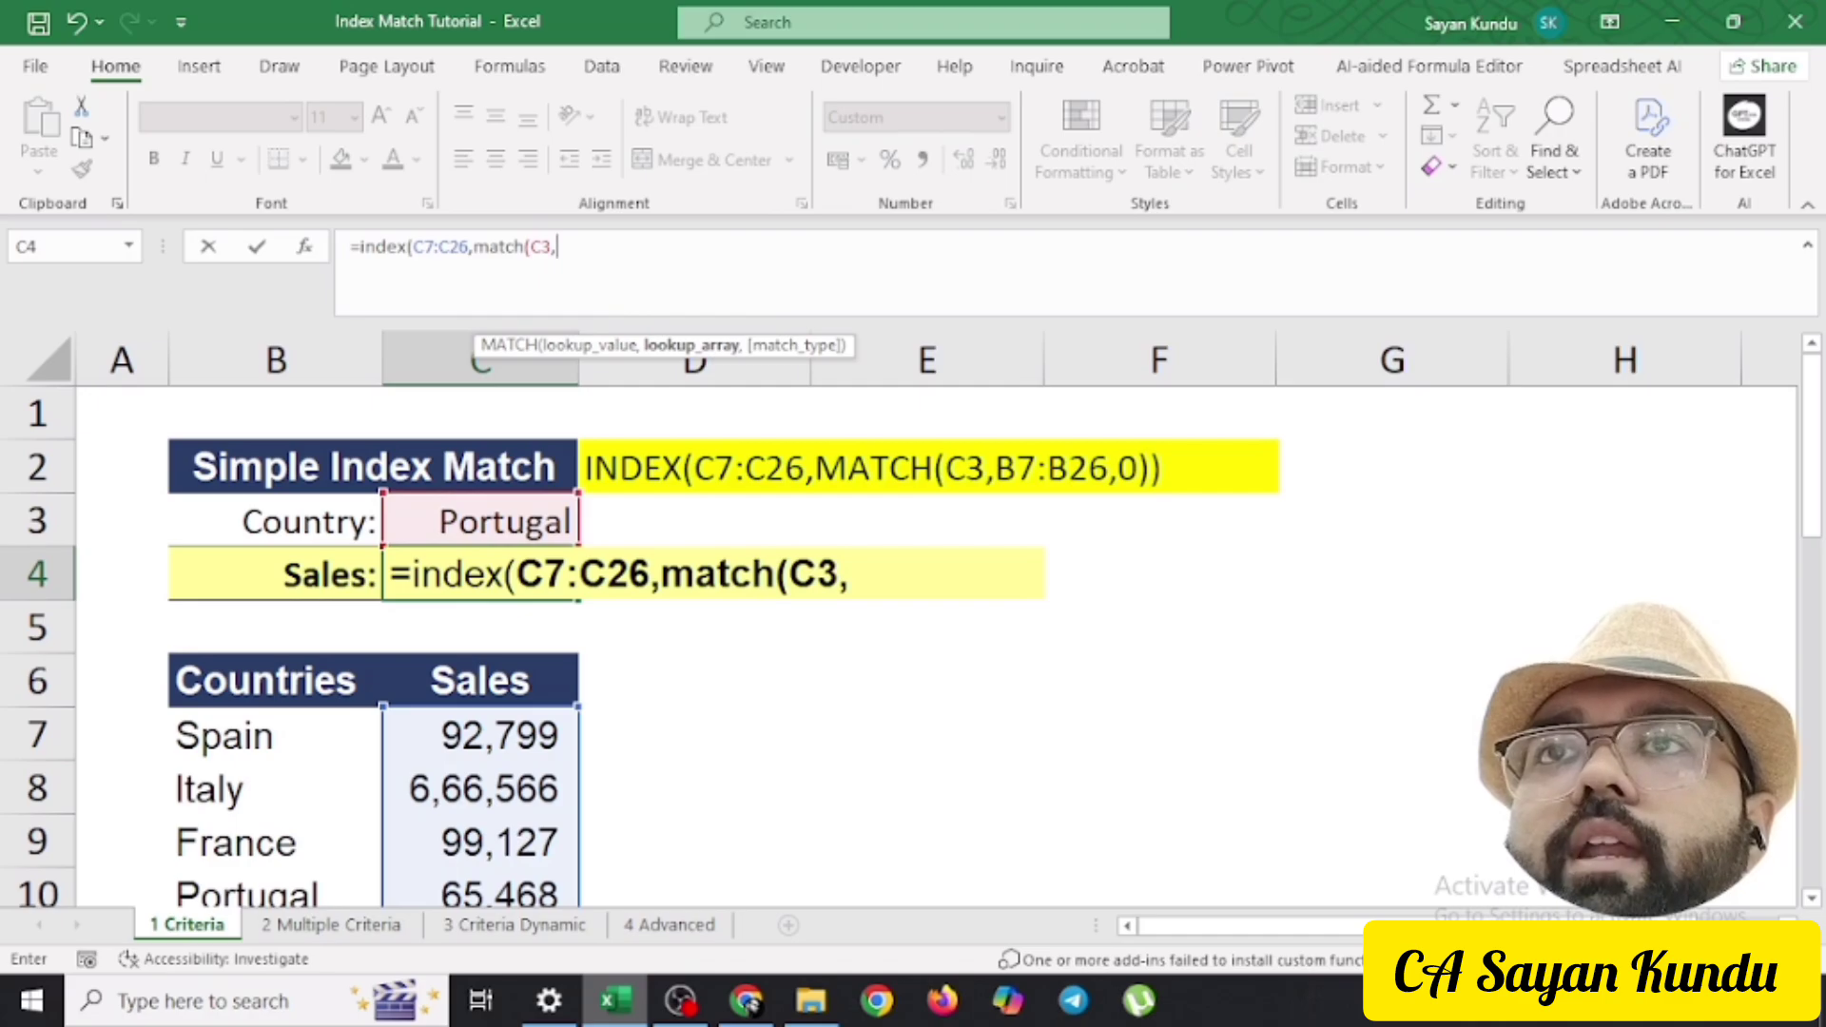
click(276, 735)
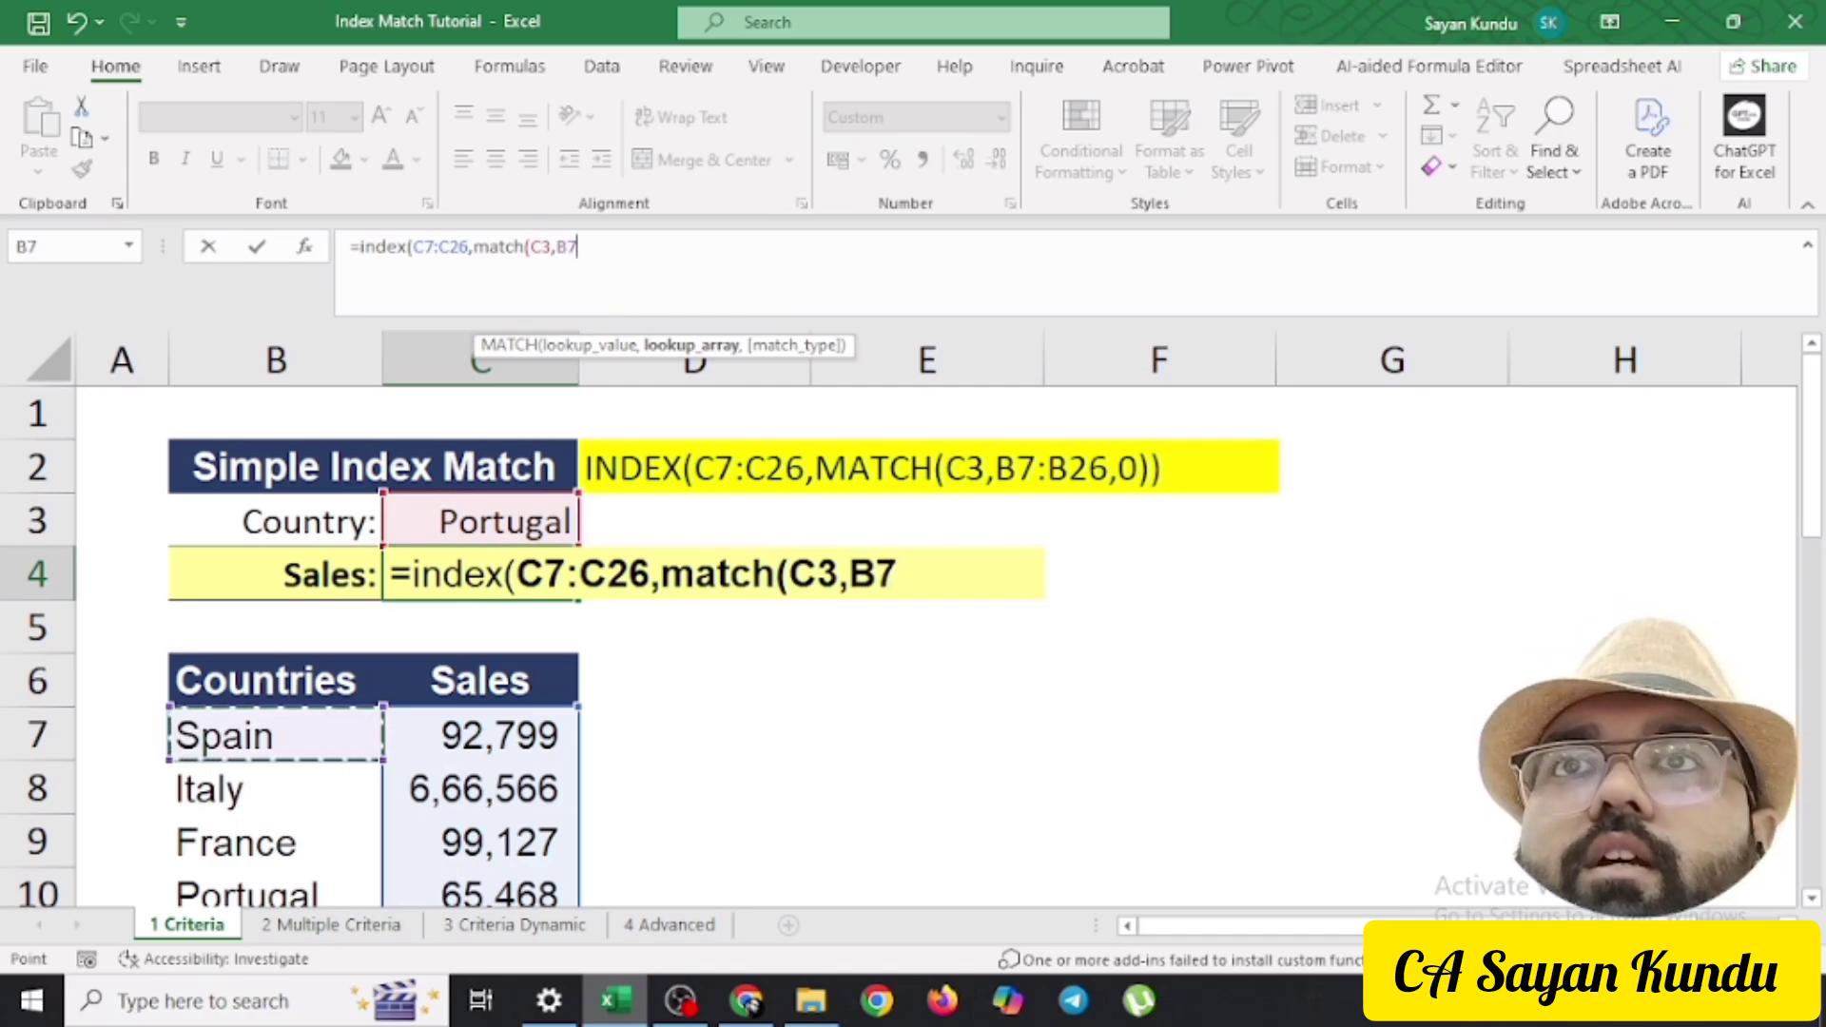
key(ctrl+shift+Down)
text(,)
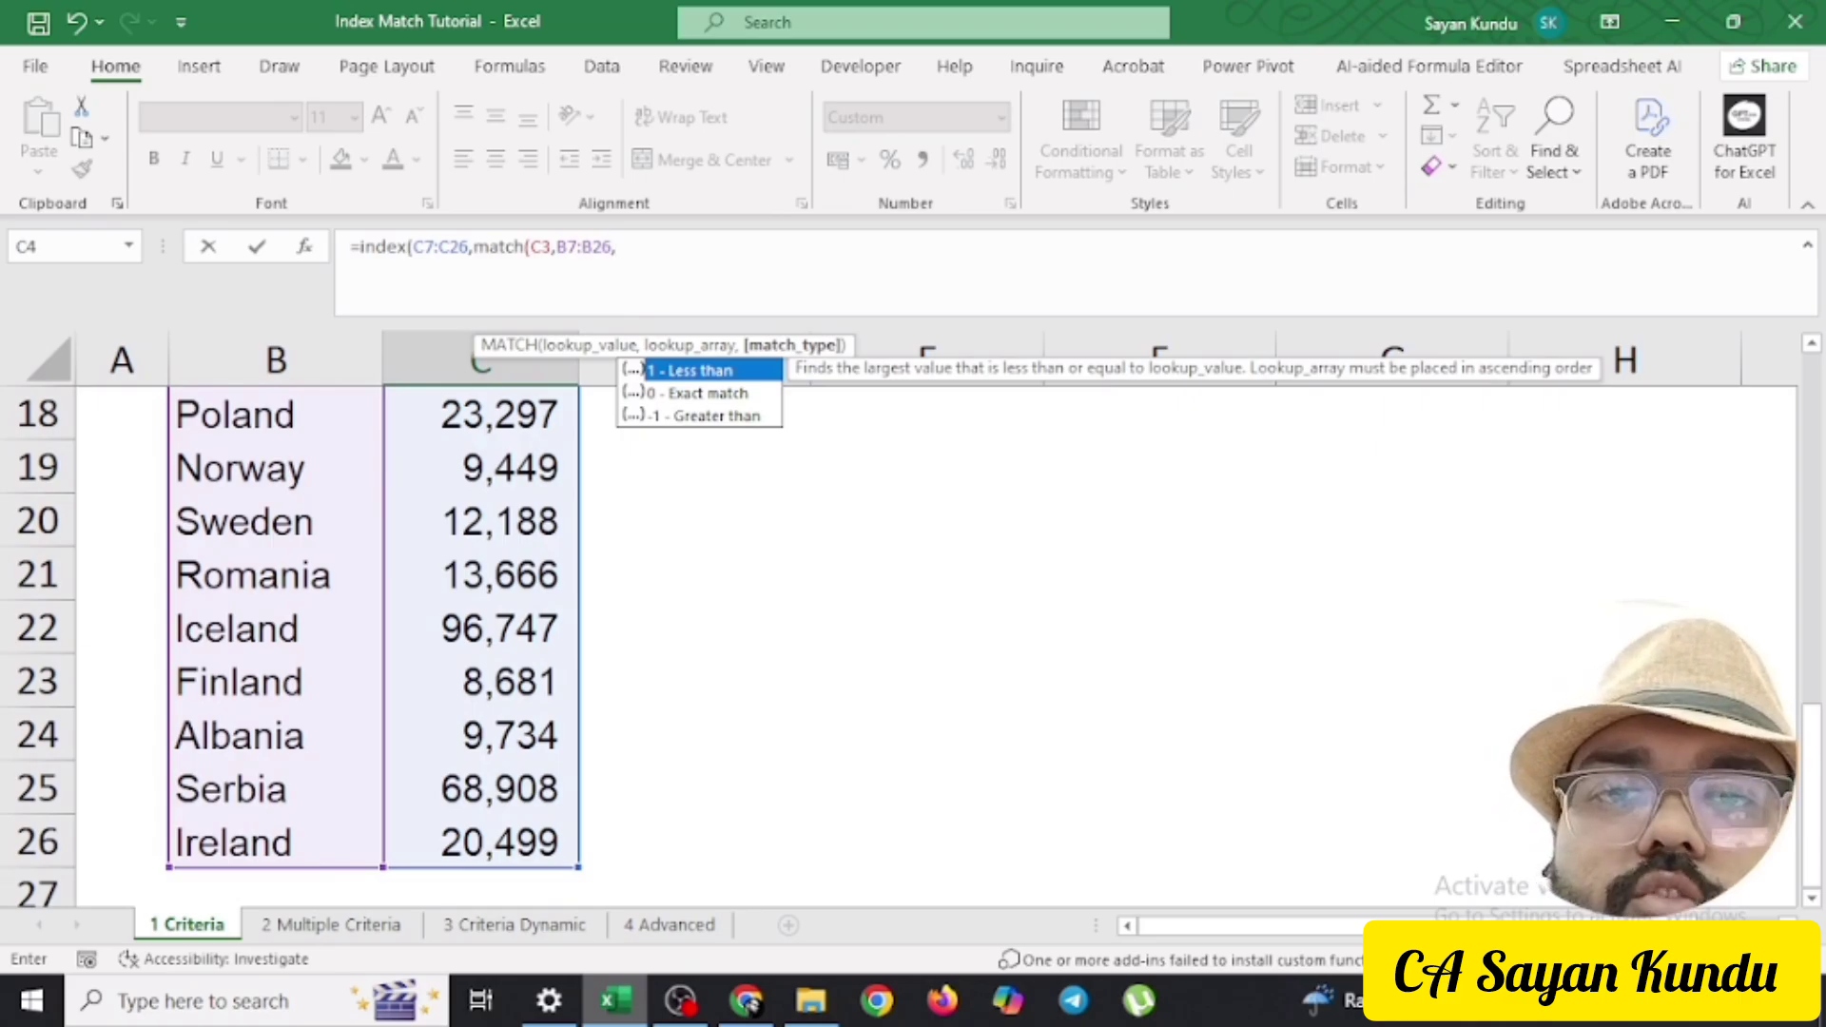
text(0))
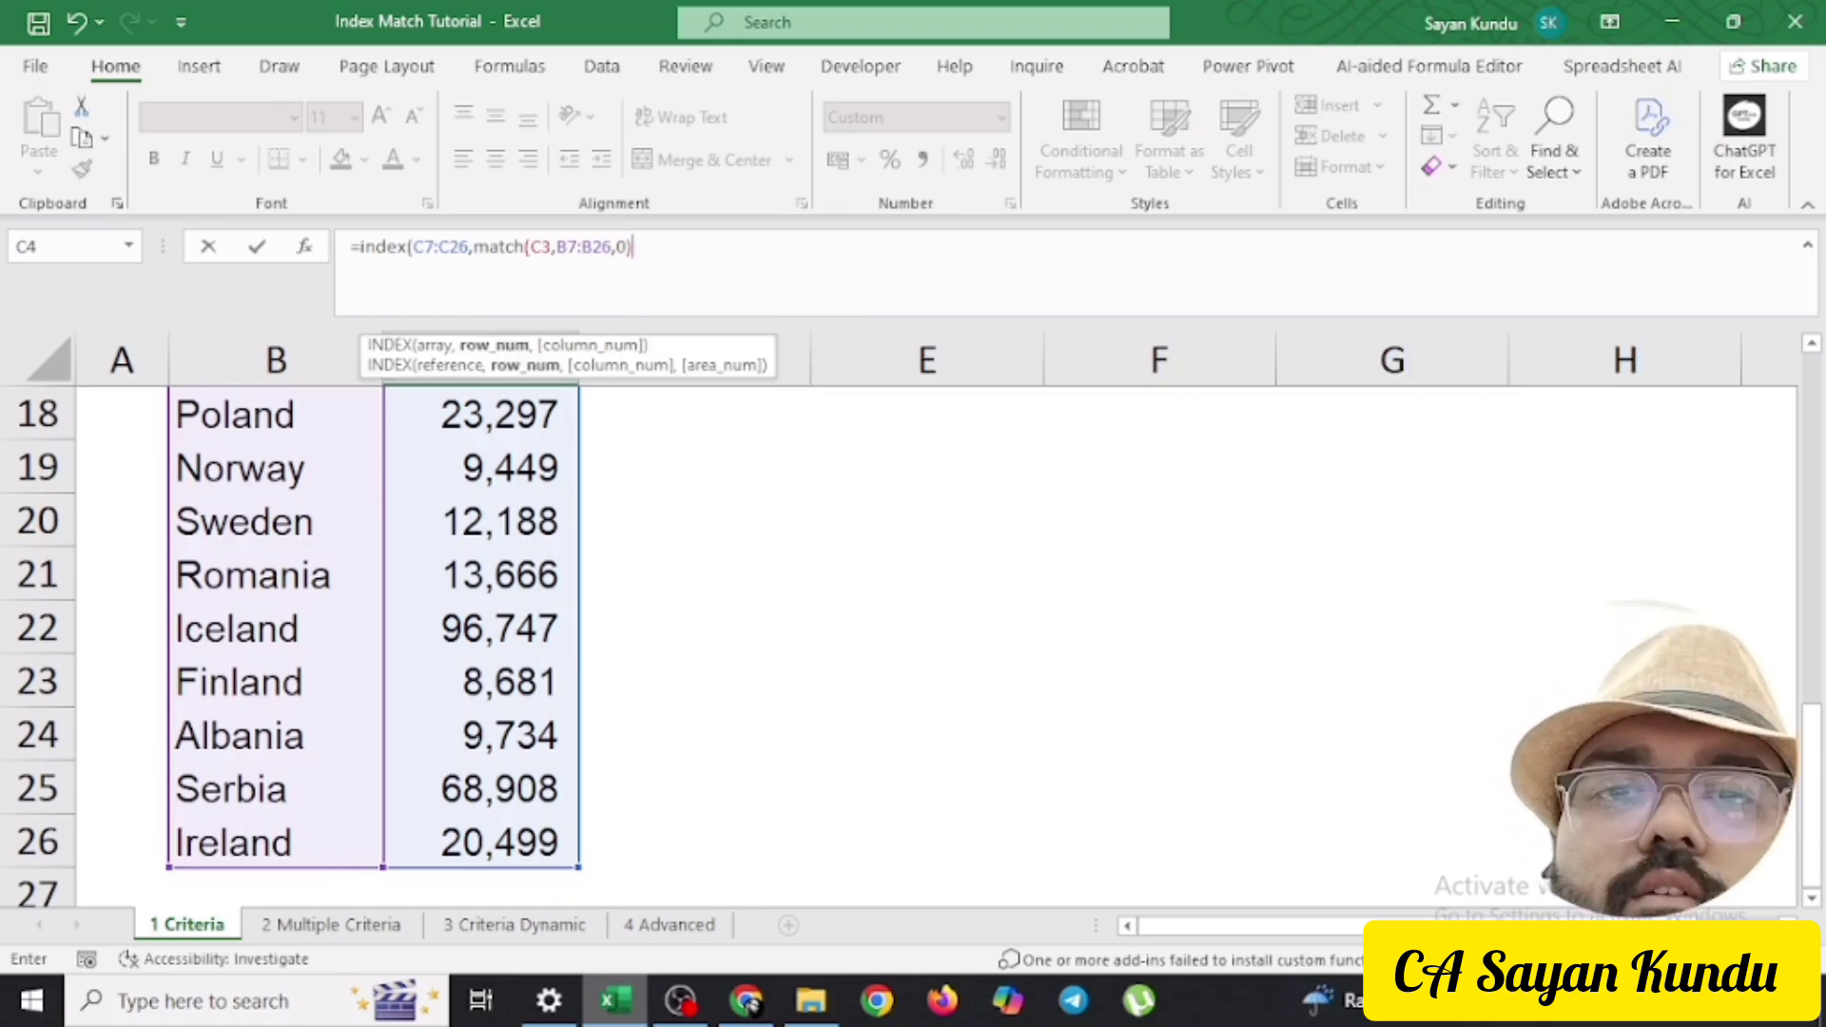
text())
key(Return)
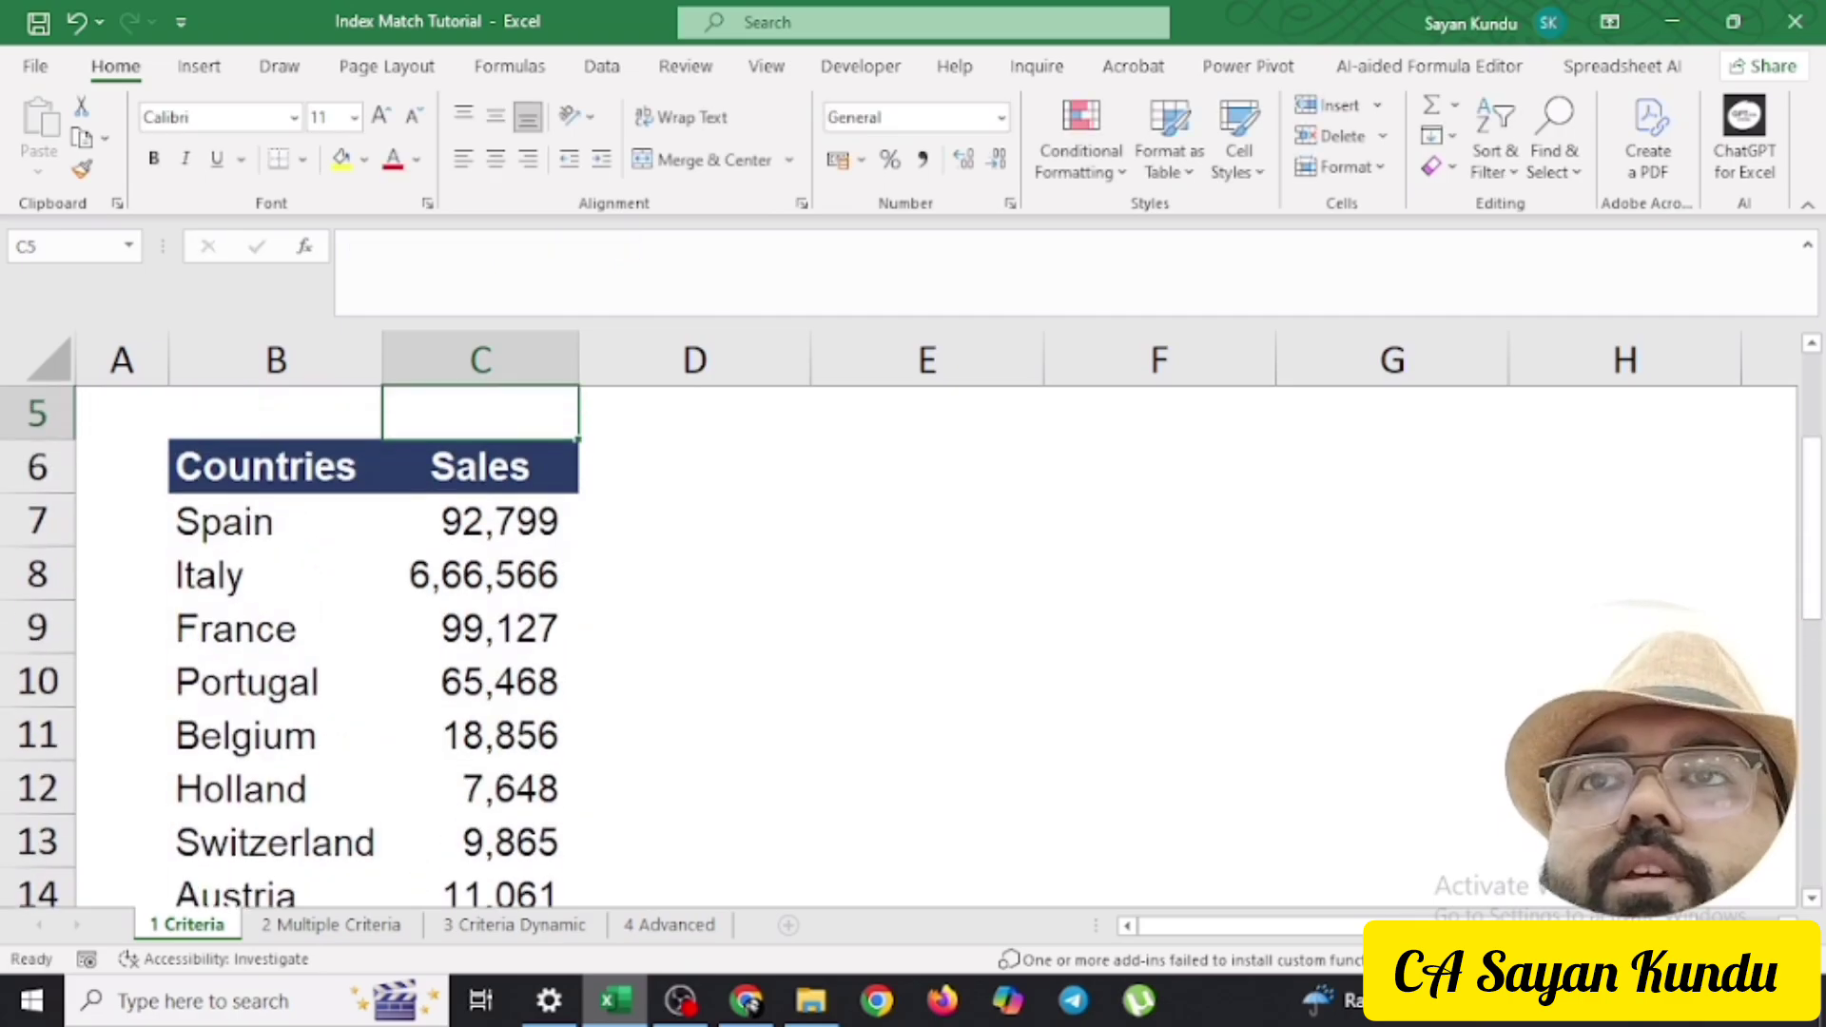
scroll(480, 574, up, 2)
click(480, 574)
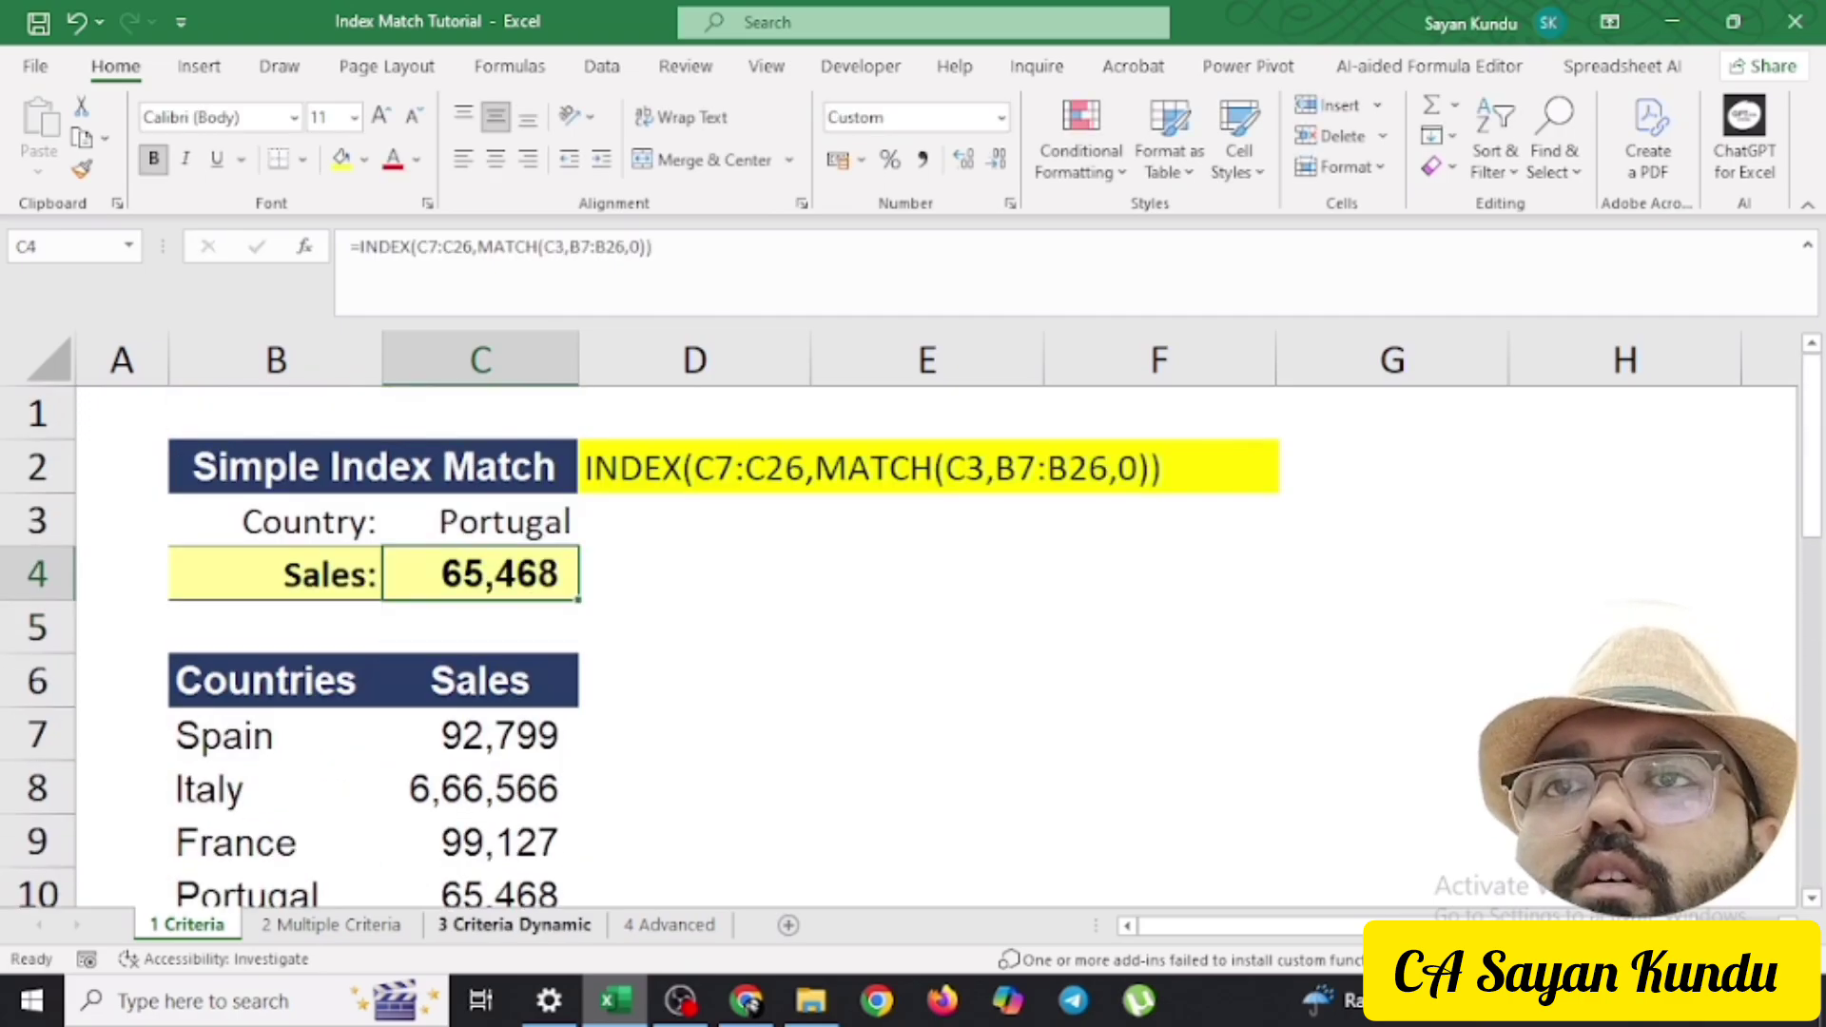
Fill Portugal's sales cell C10 with yellow
click(494, 889)
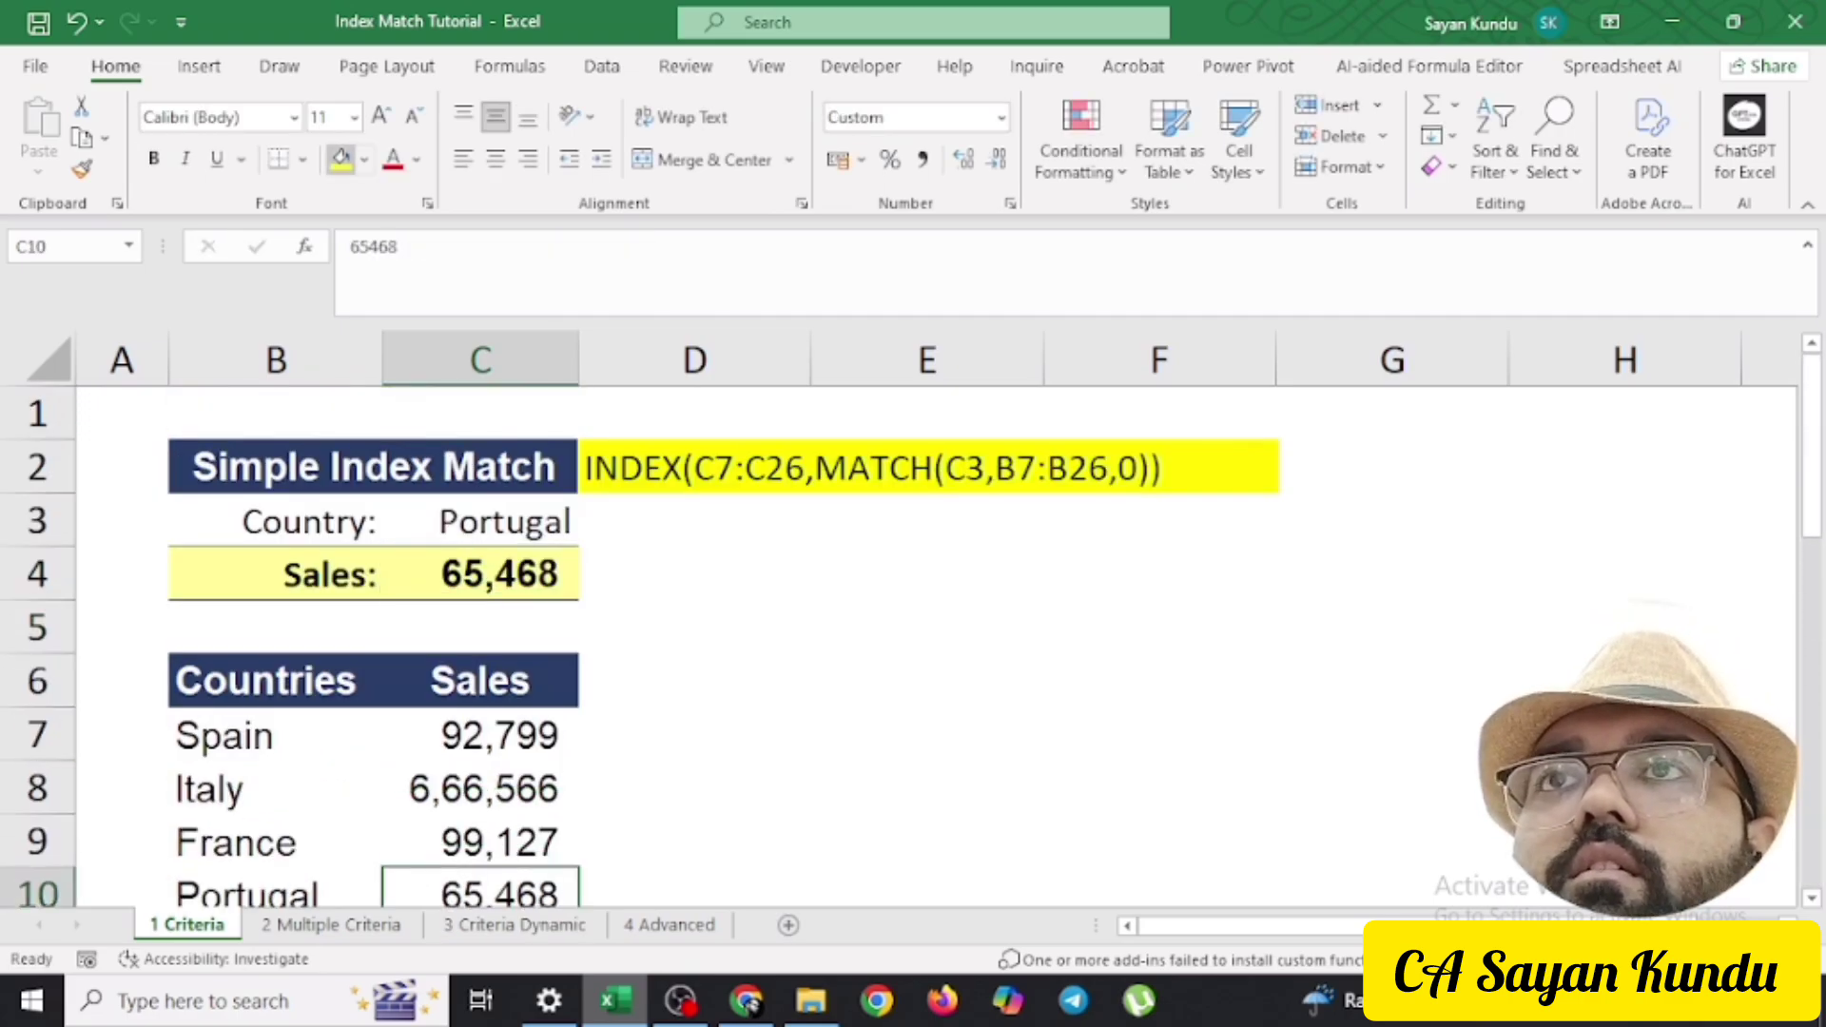
click(342, 160)
scroll(480, 647, down, 2)
scroll(481, 647, up, 2)
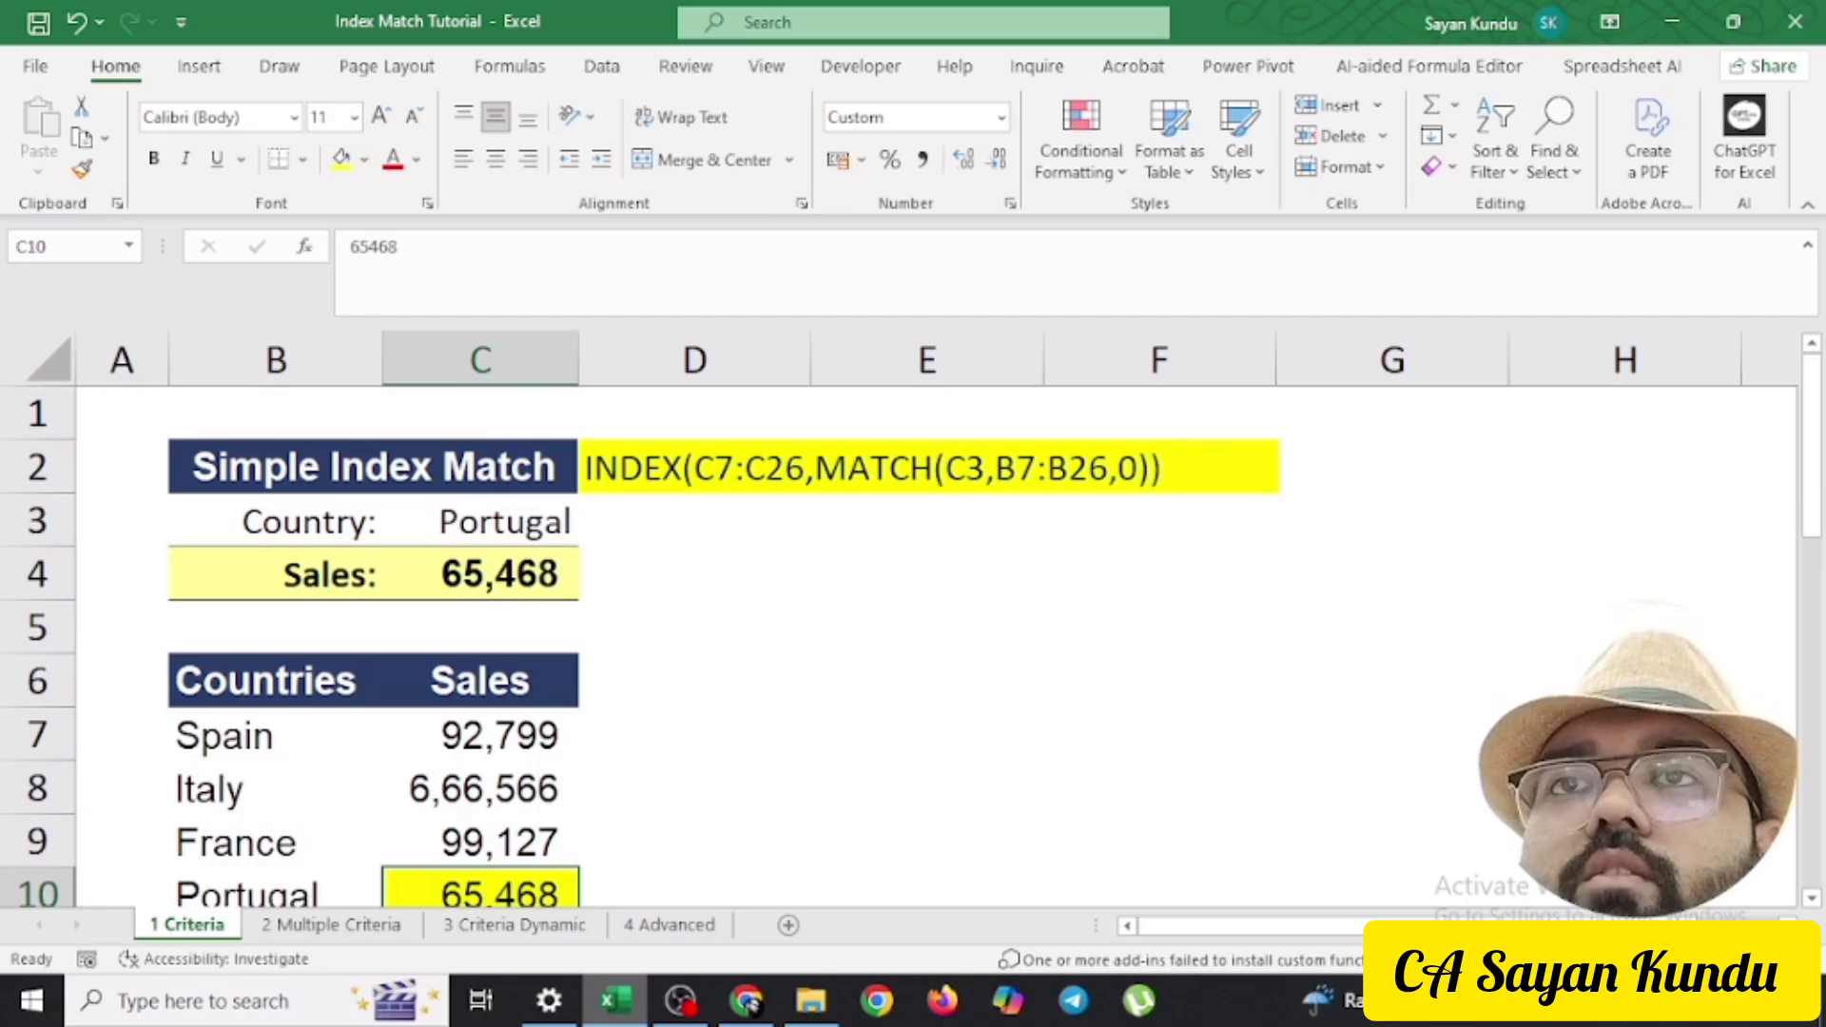
click(694, 574)
Open the 2 Multiple Criteria sheet and locate Portugal's January sales in the table
click(331, 925)
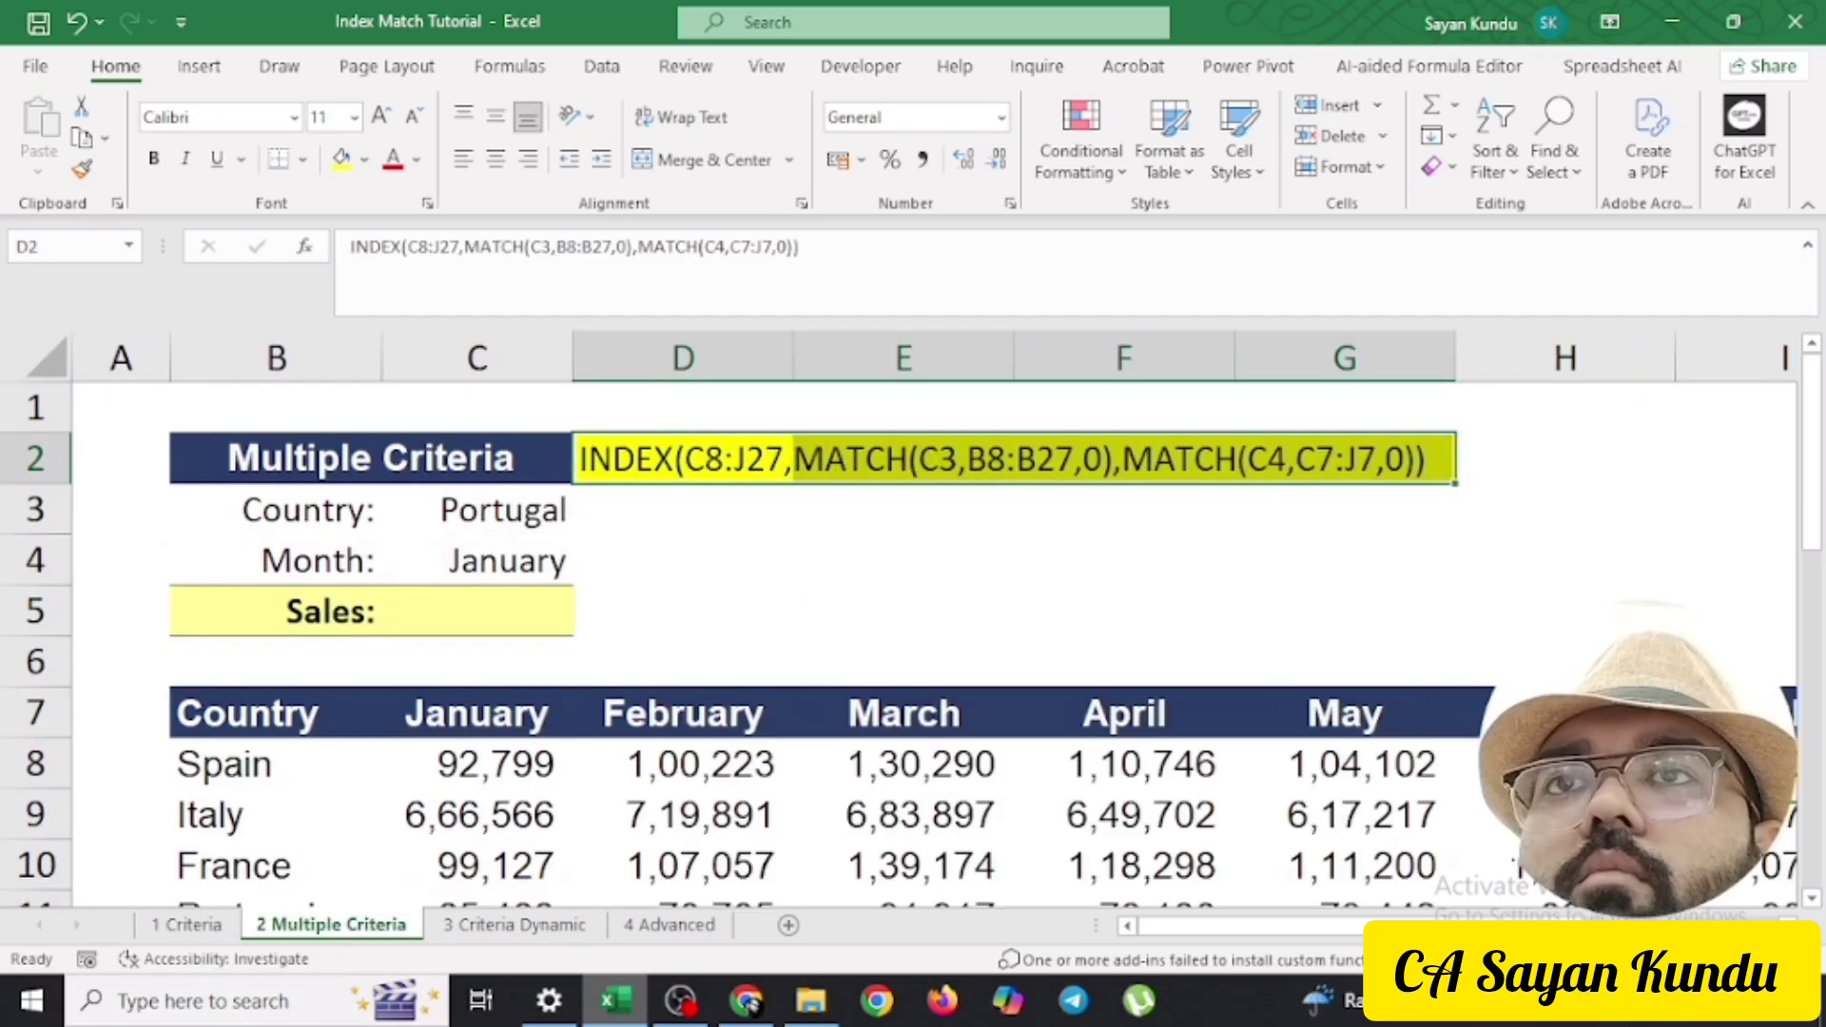
click(683, 610)
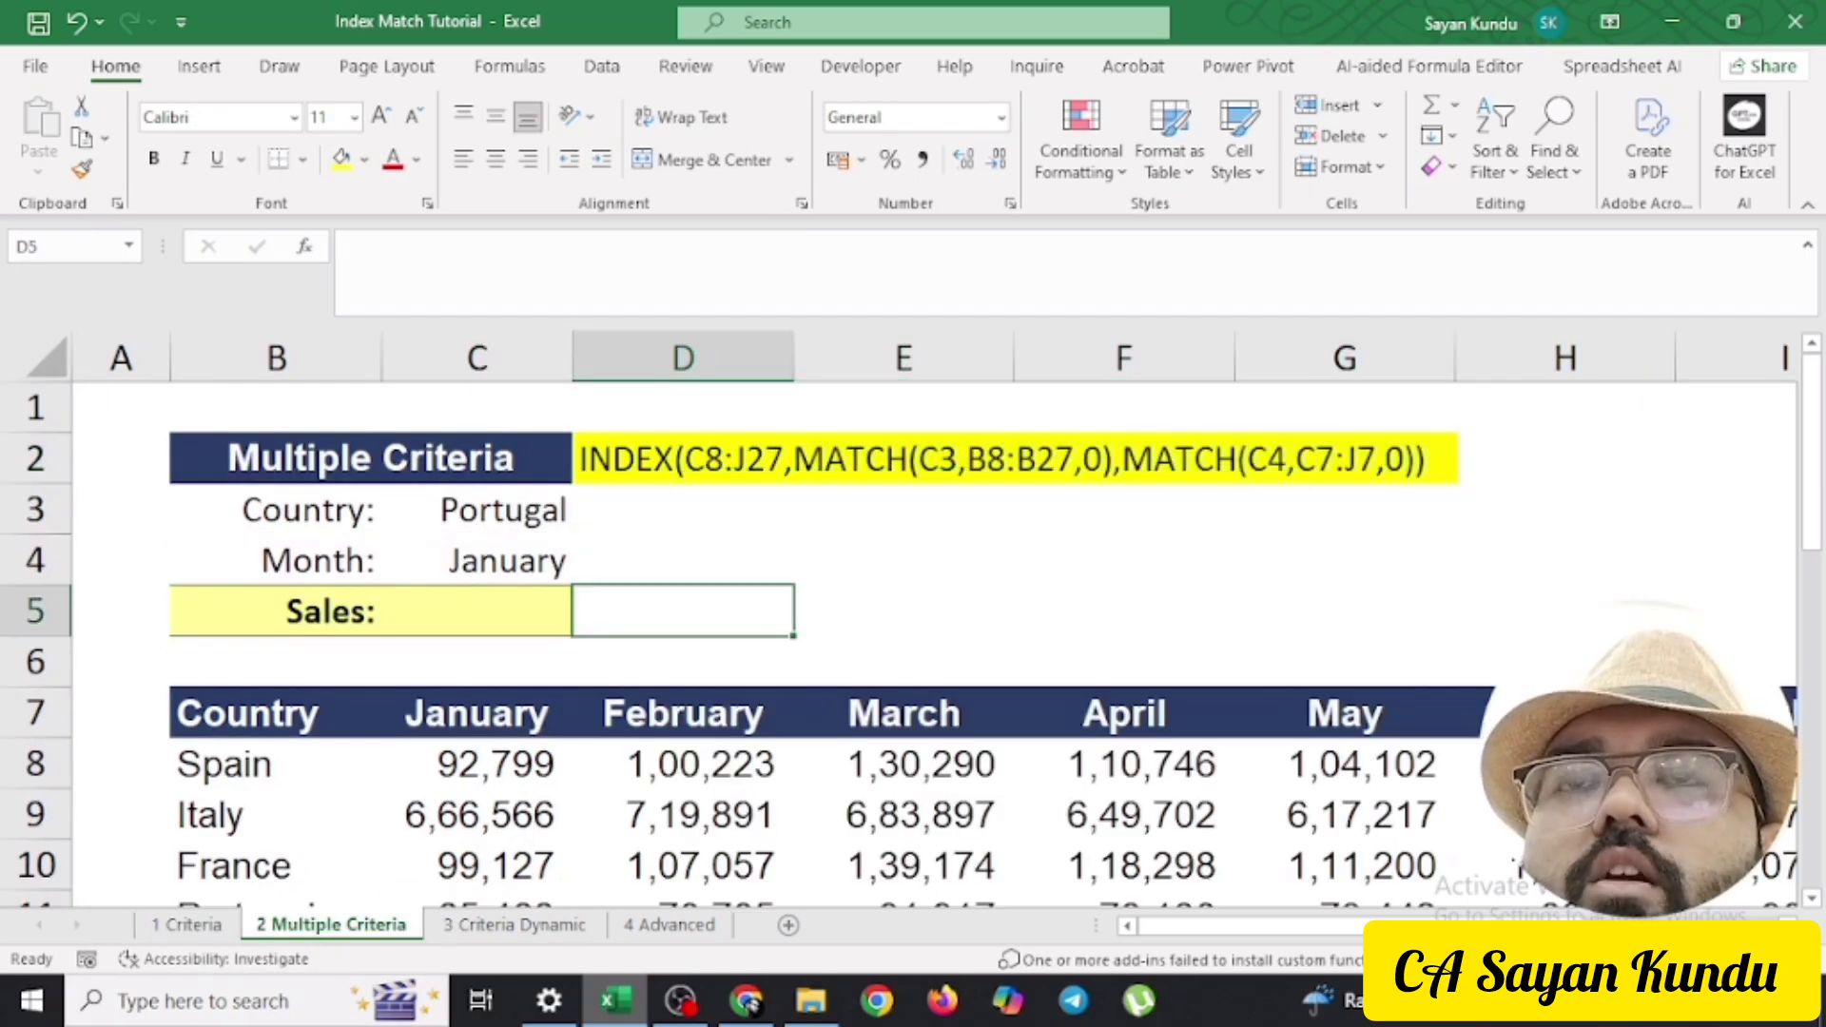
click(478, 611)
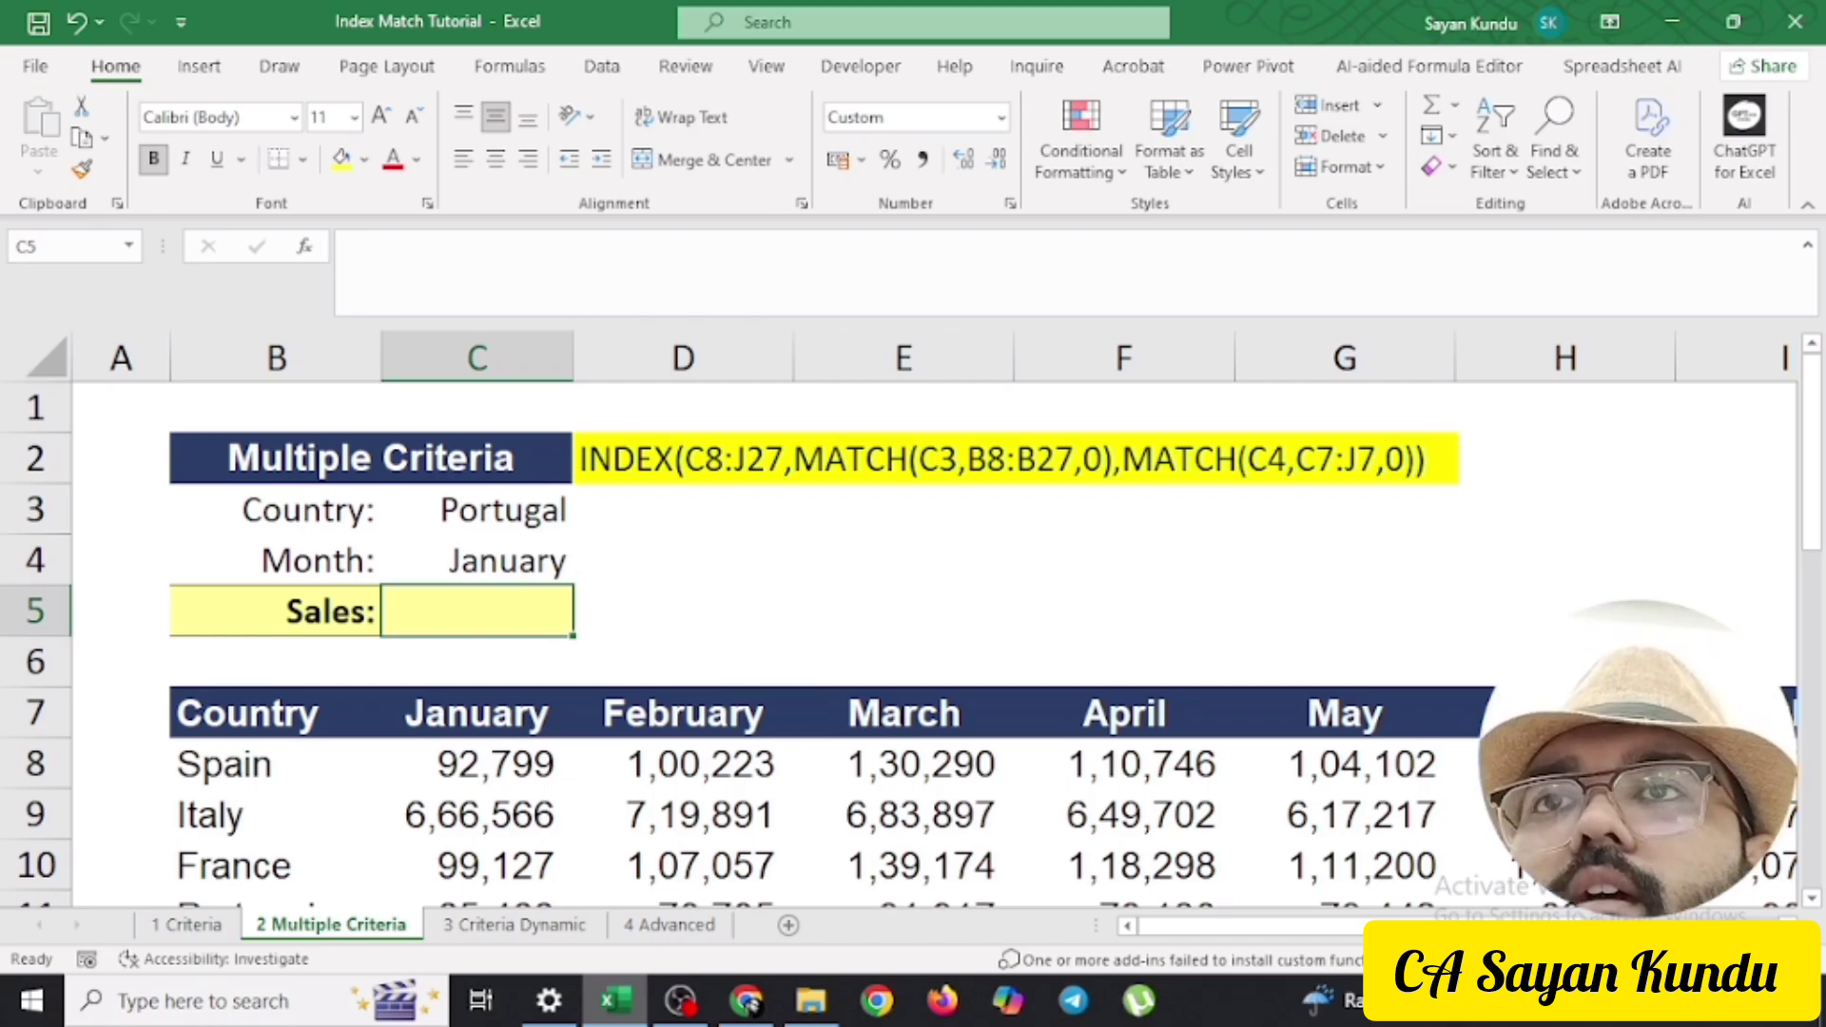
scroll(911, 633, down, 1)
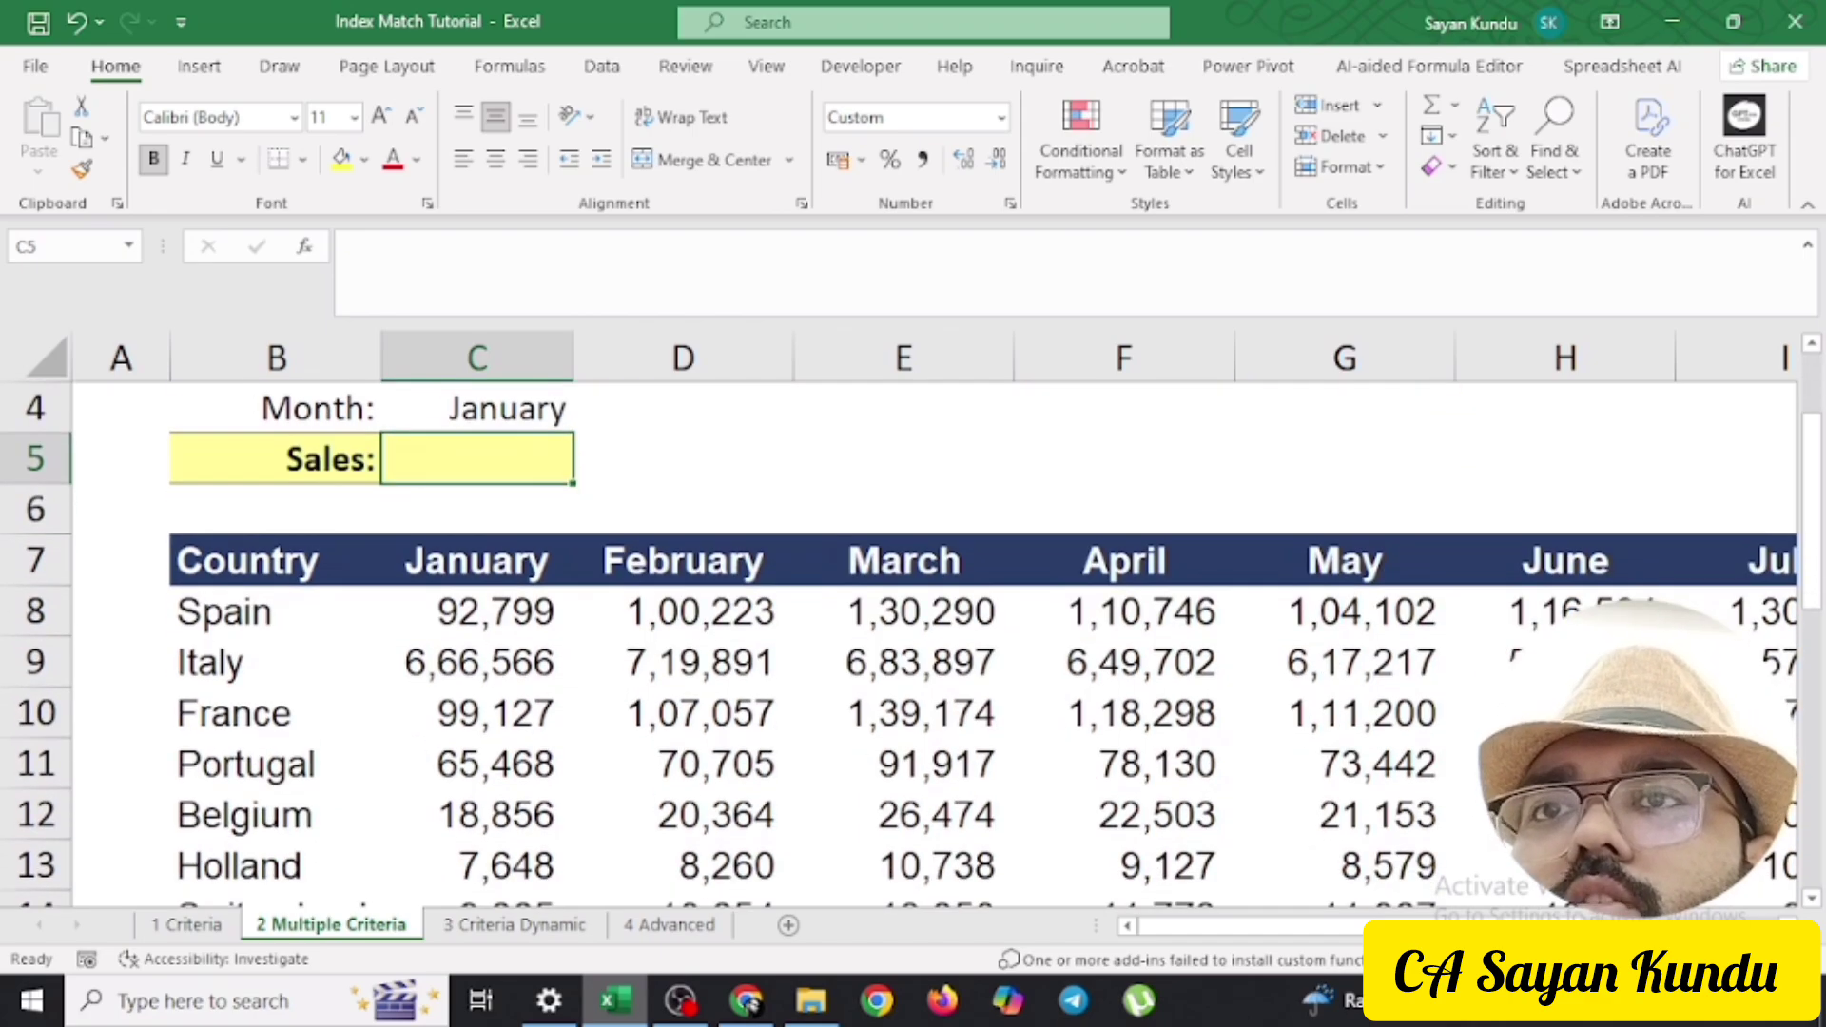
click(478, 764)
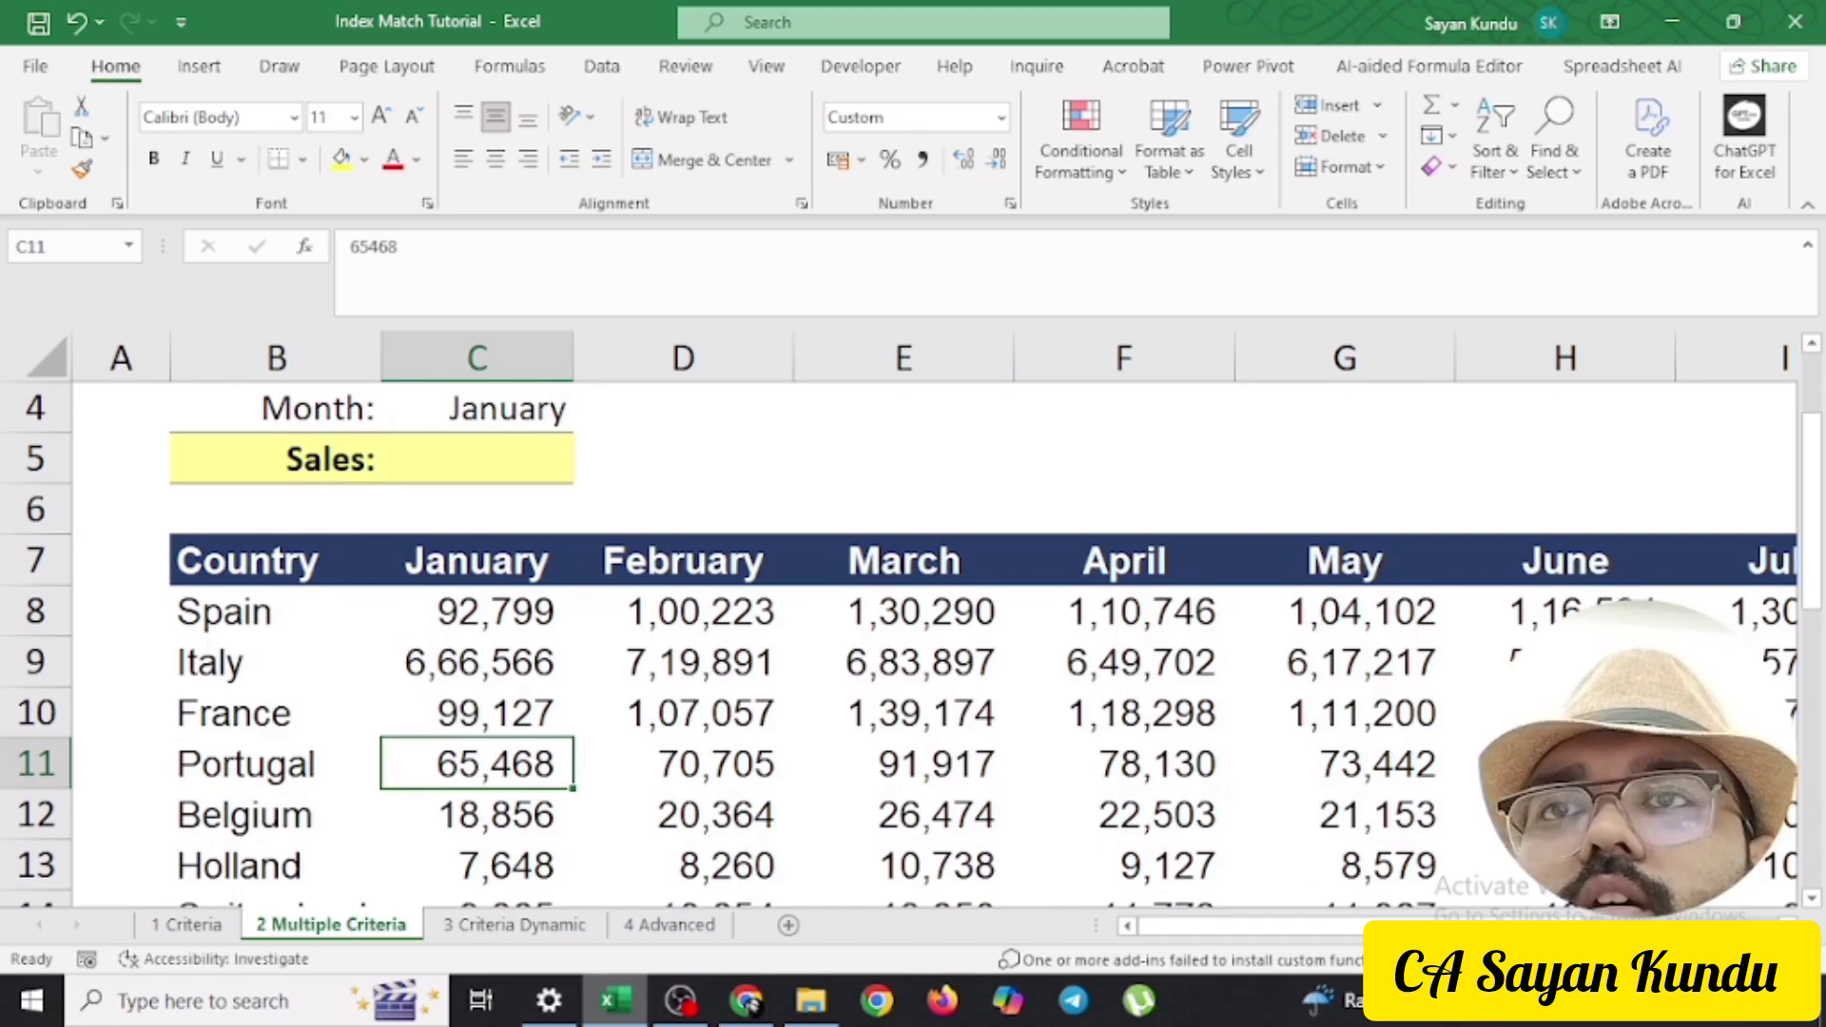
Start an INDEX formula in Sales cell C5 with the monthly sales range C8:J27 as its array
scroll(911, 632, up, 1)
click(477, 610)
text(=index)
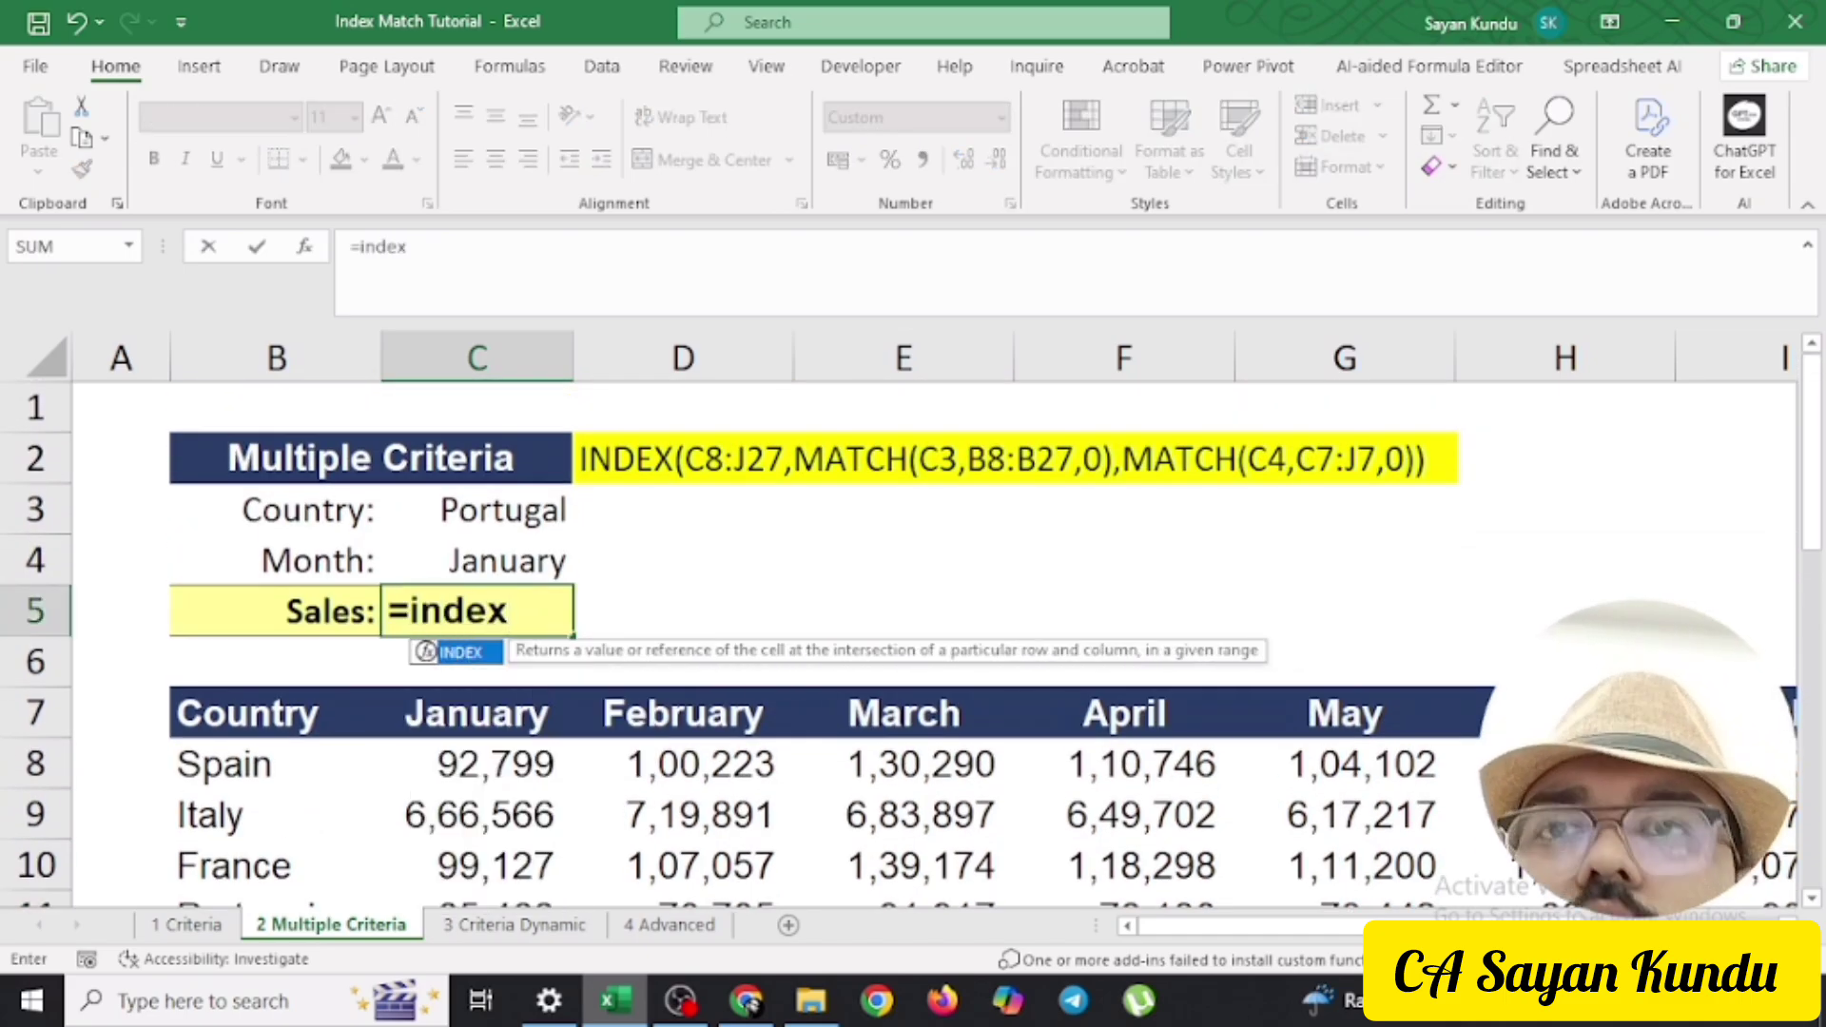
text(()
click(478, 764)
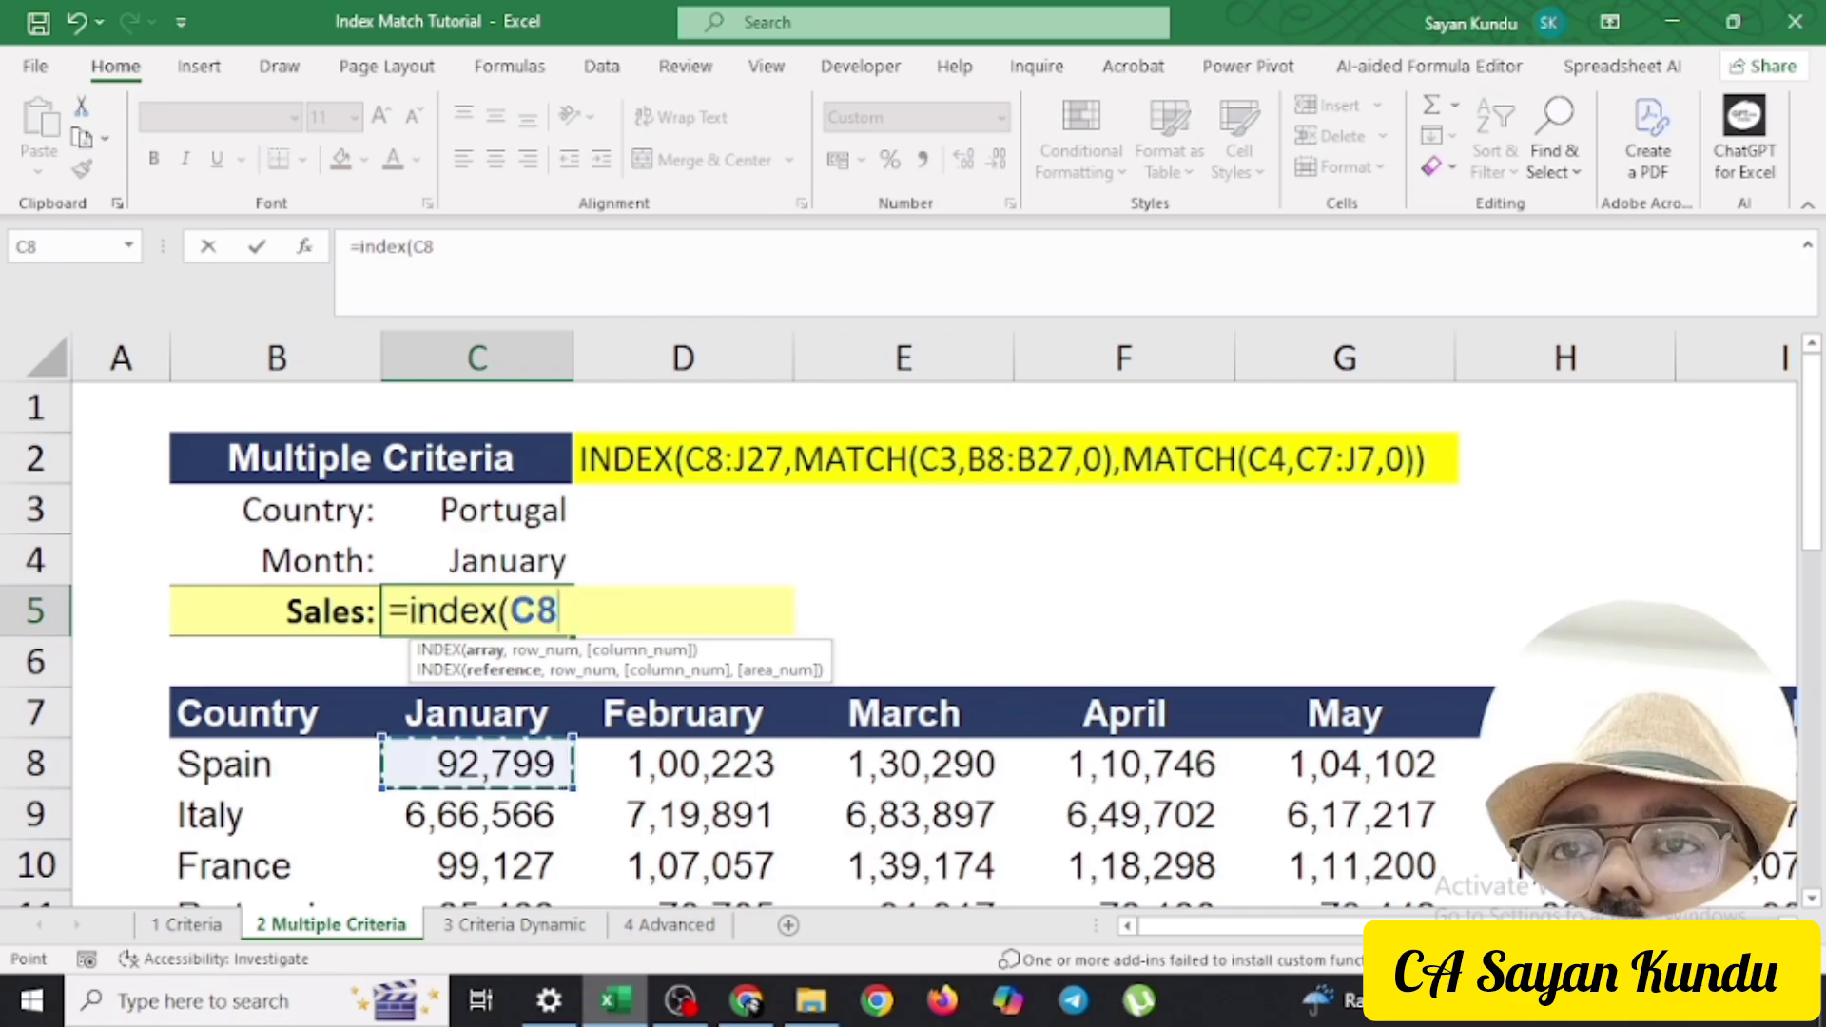
key(ctrl+shift+Right)
key(ctrl+shift+Down)
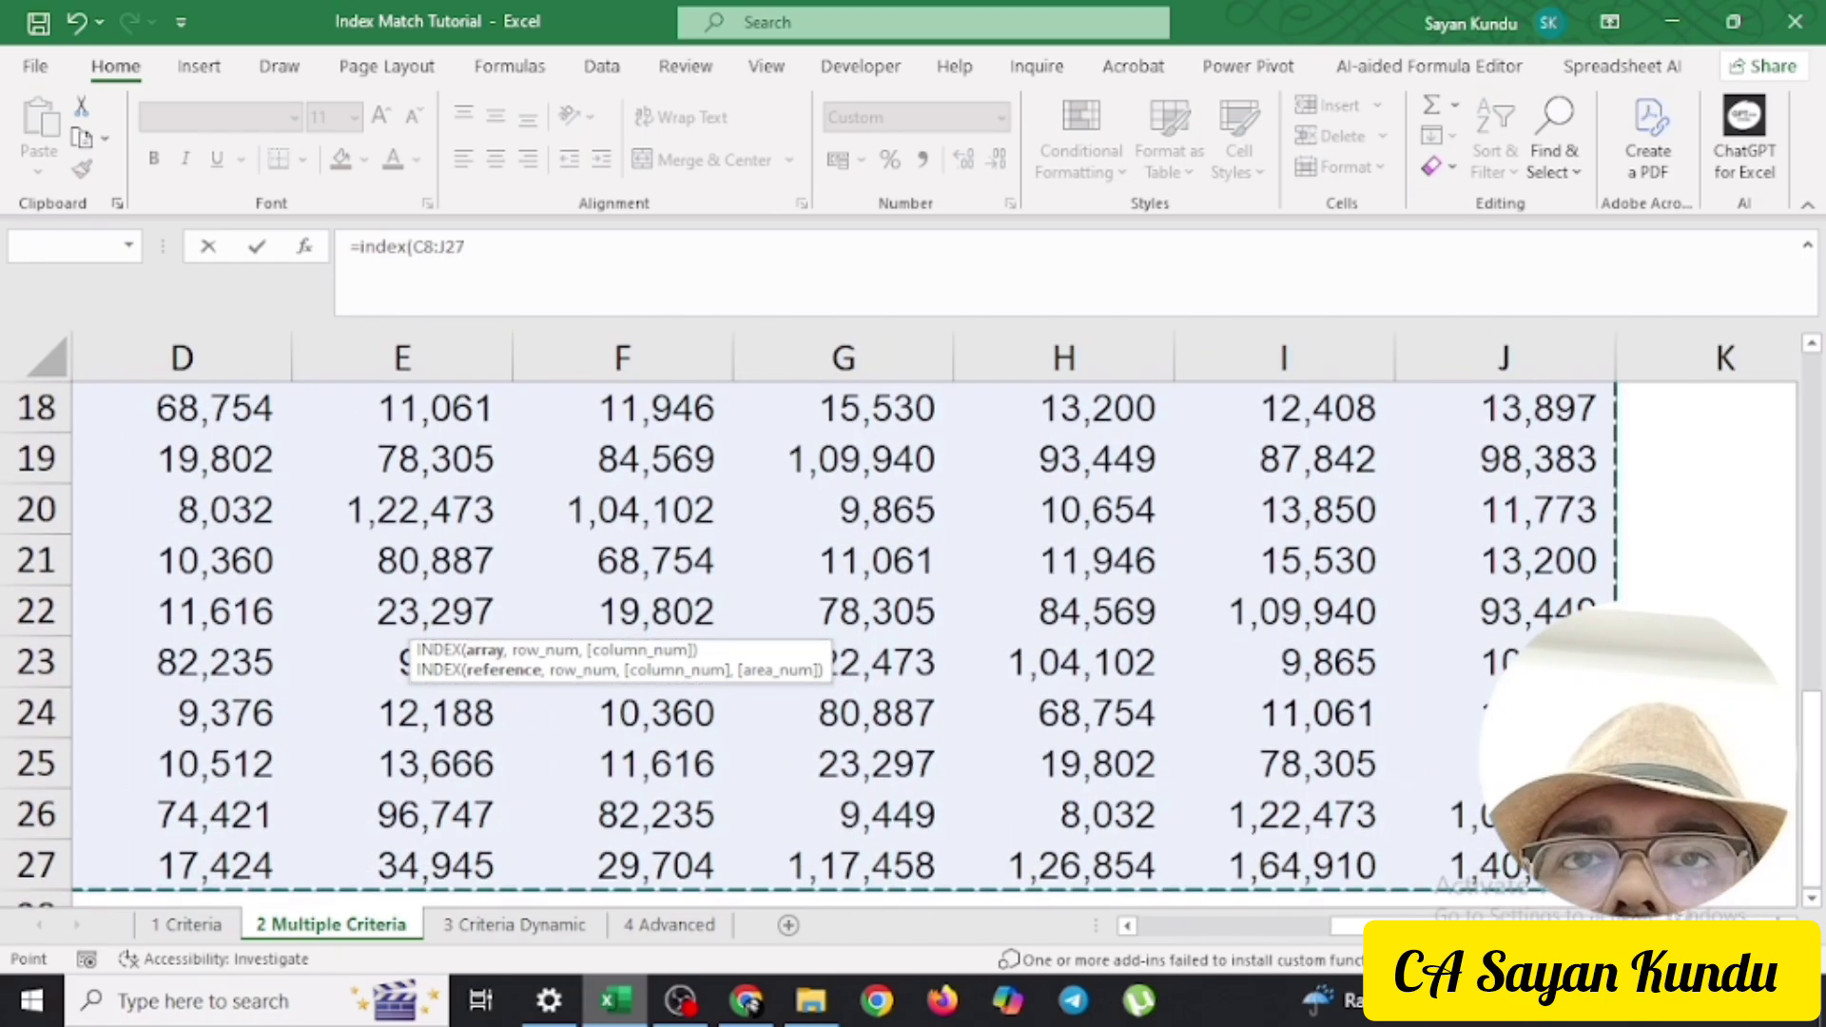
Add MATCH(C3,B8:B27,0) as the row number argument to find the country in the C5 formula
text(,mat)
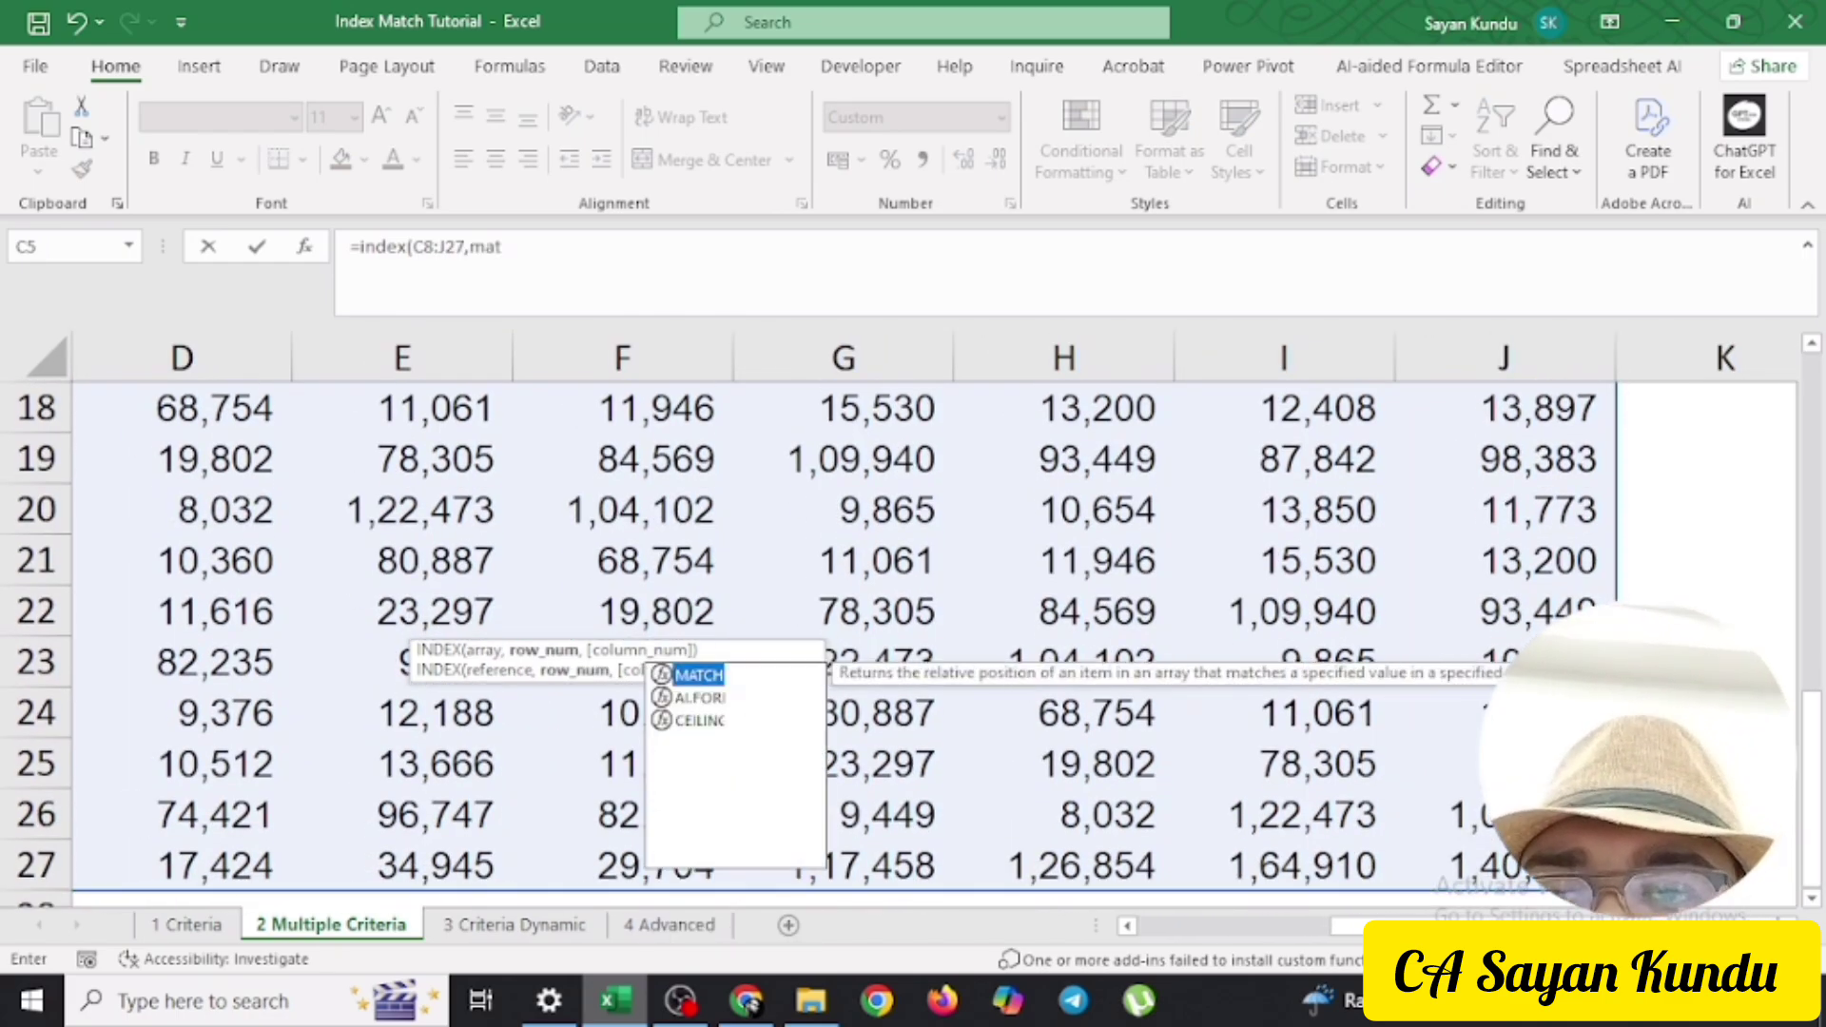
text(ch()
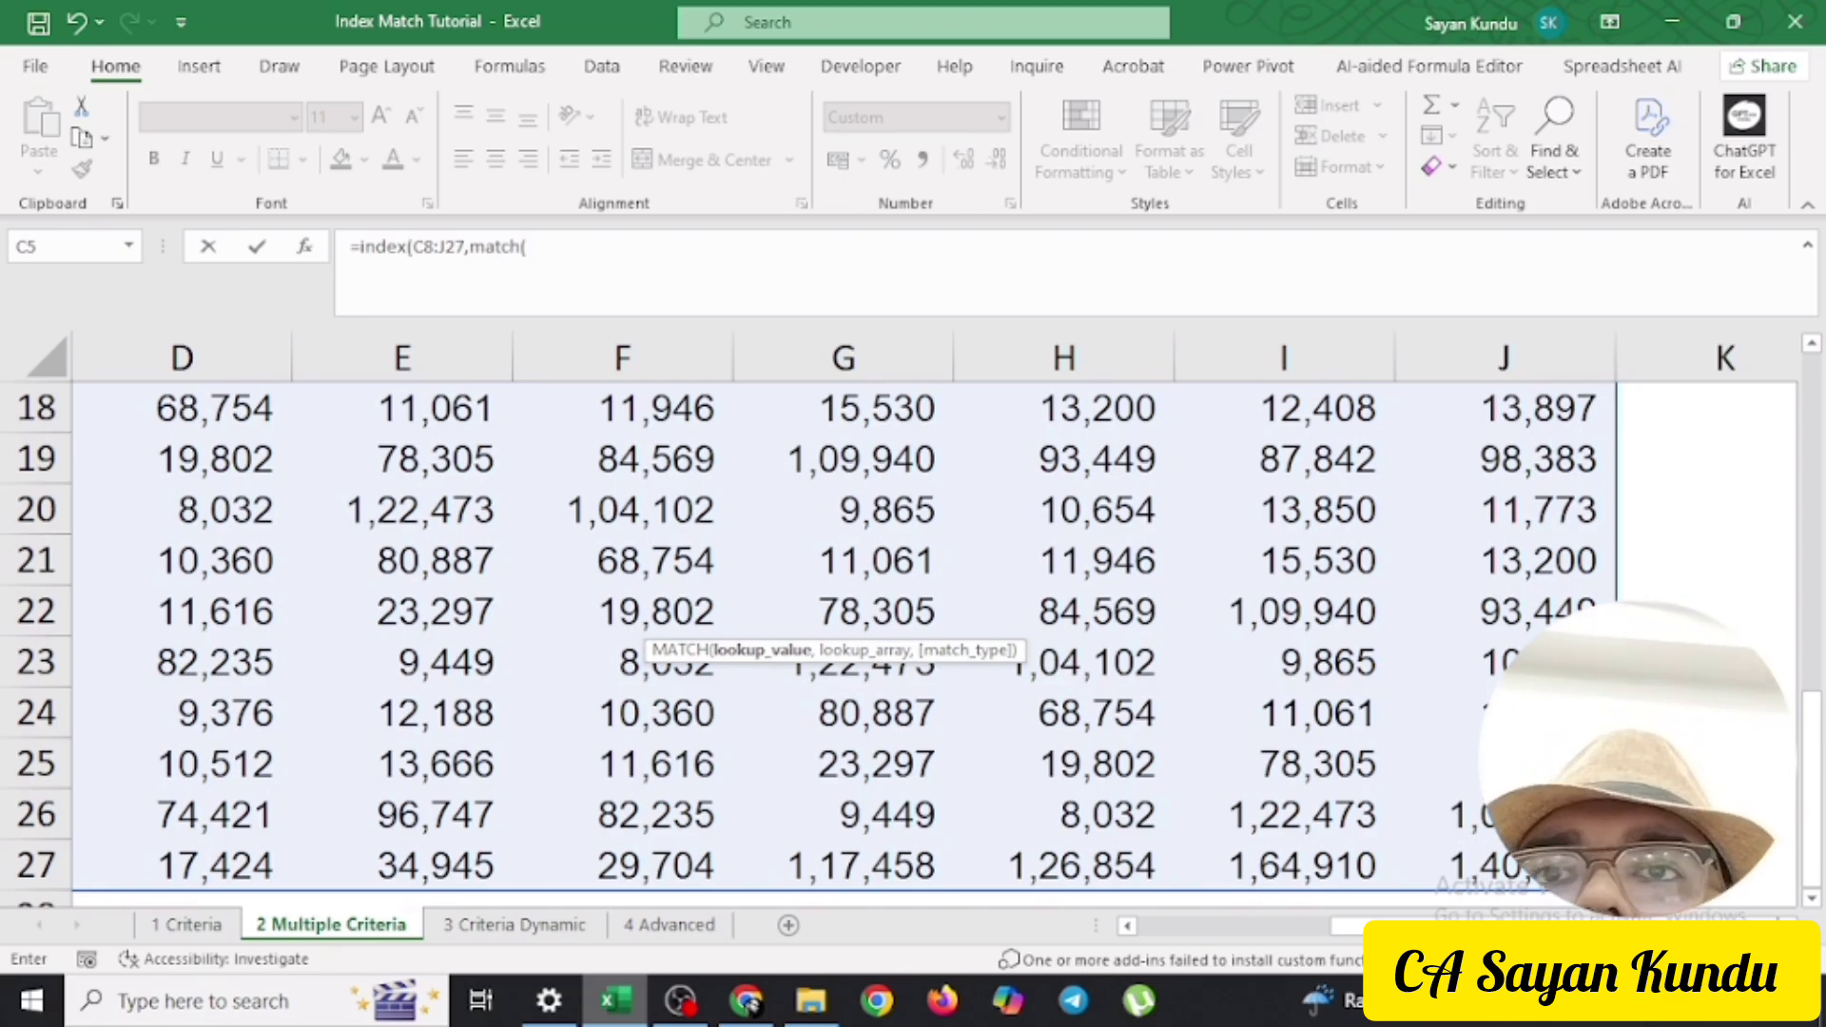
scroll(809, 561, up, 6)
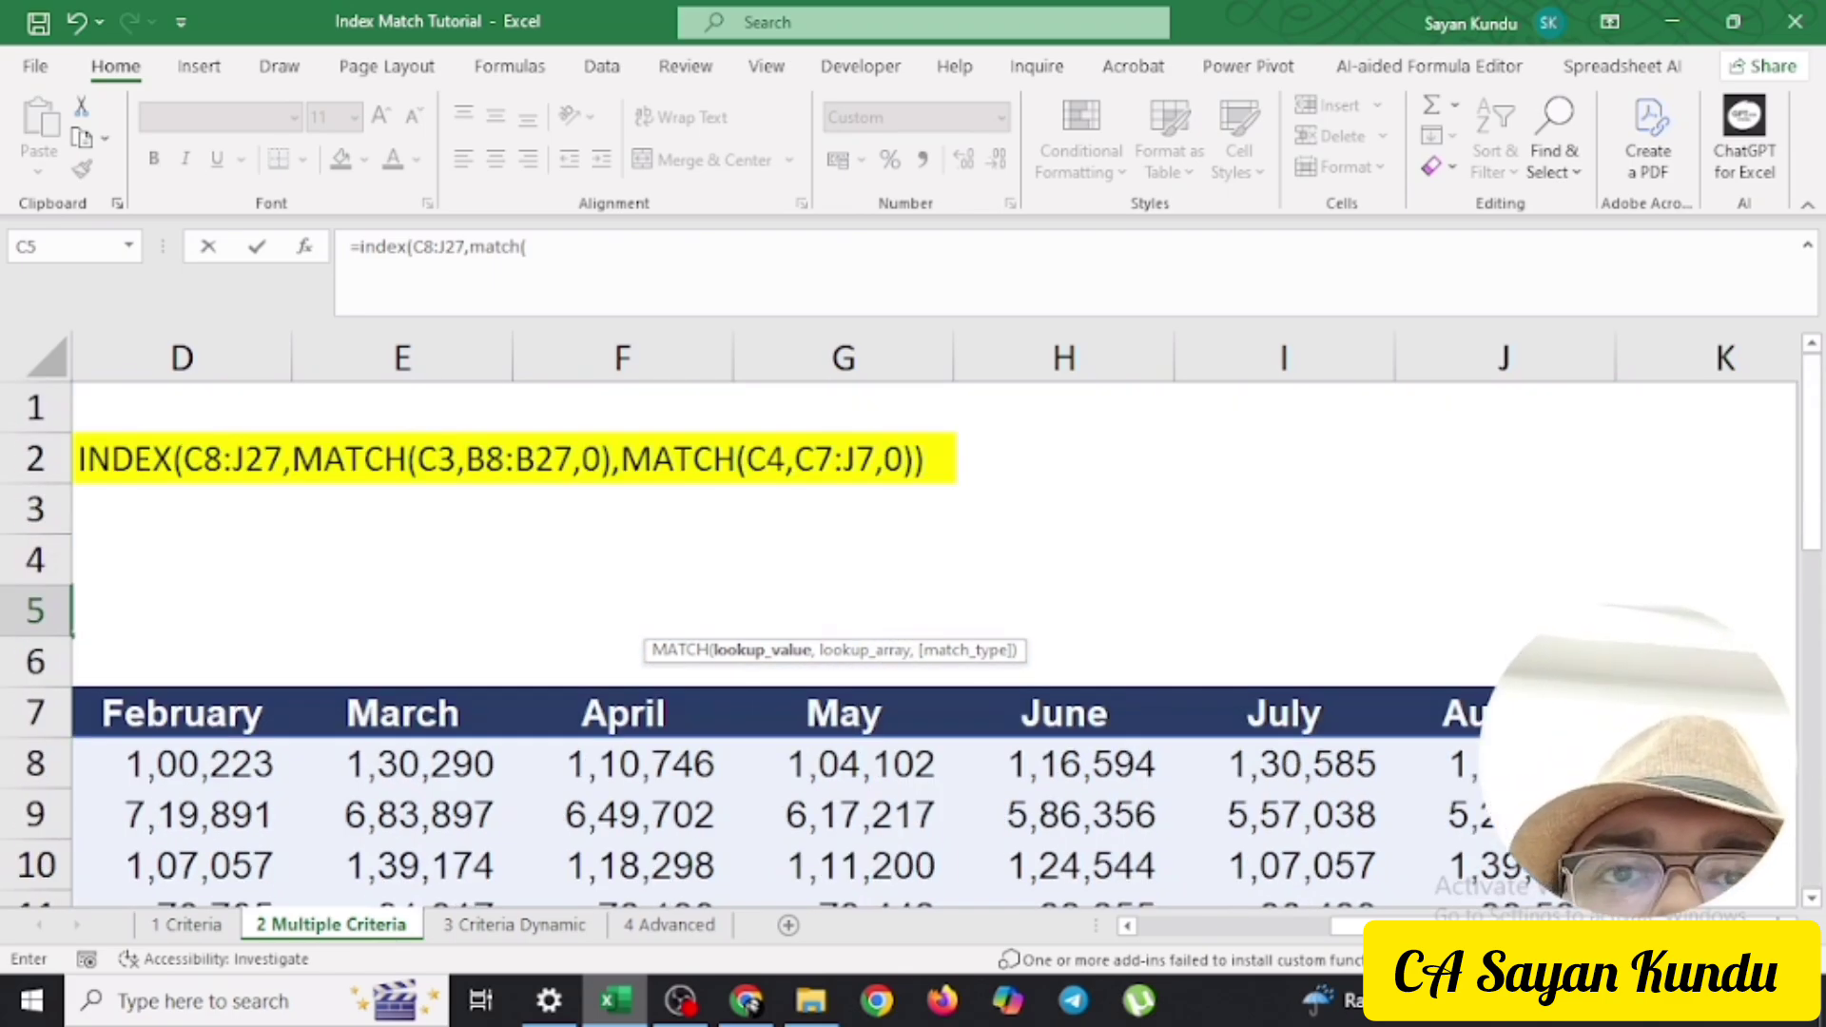
scroll(913, 618, left, 3)
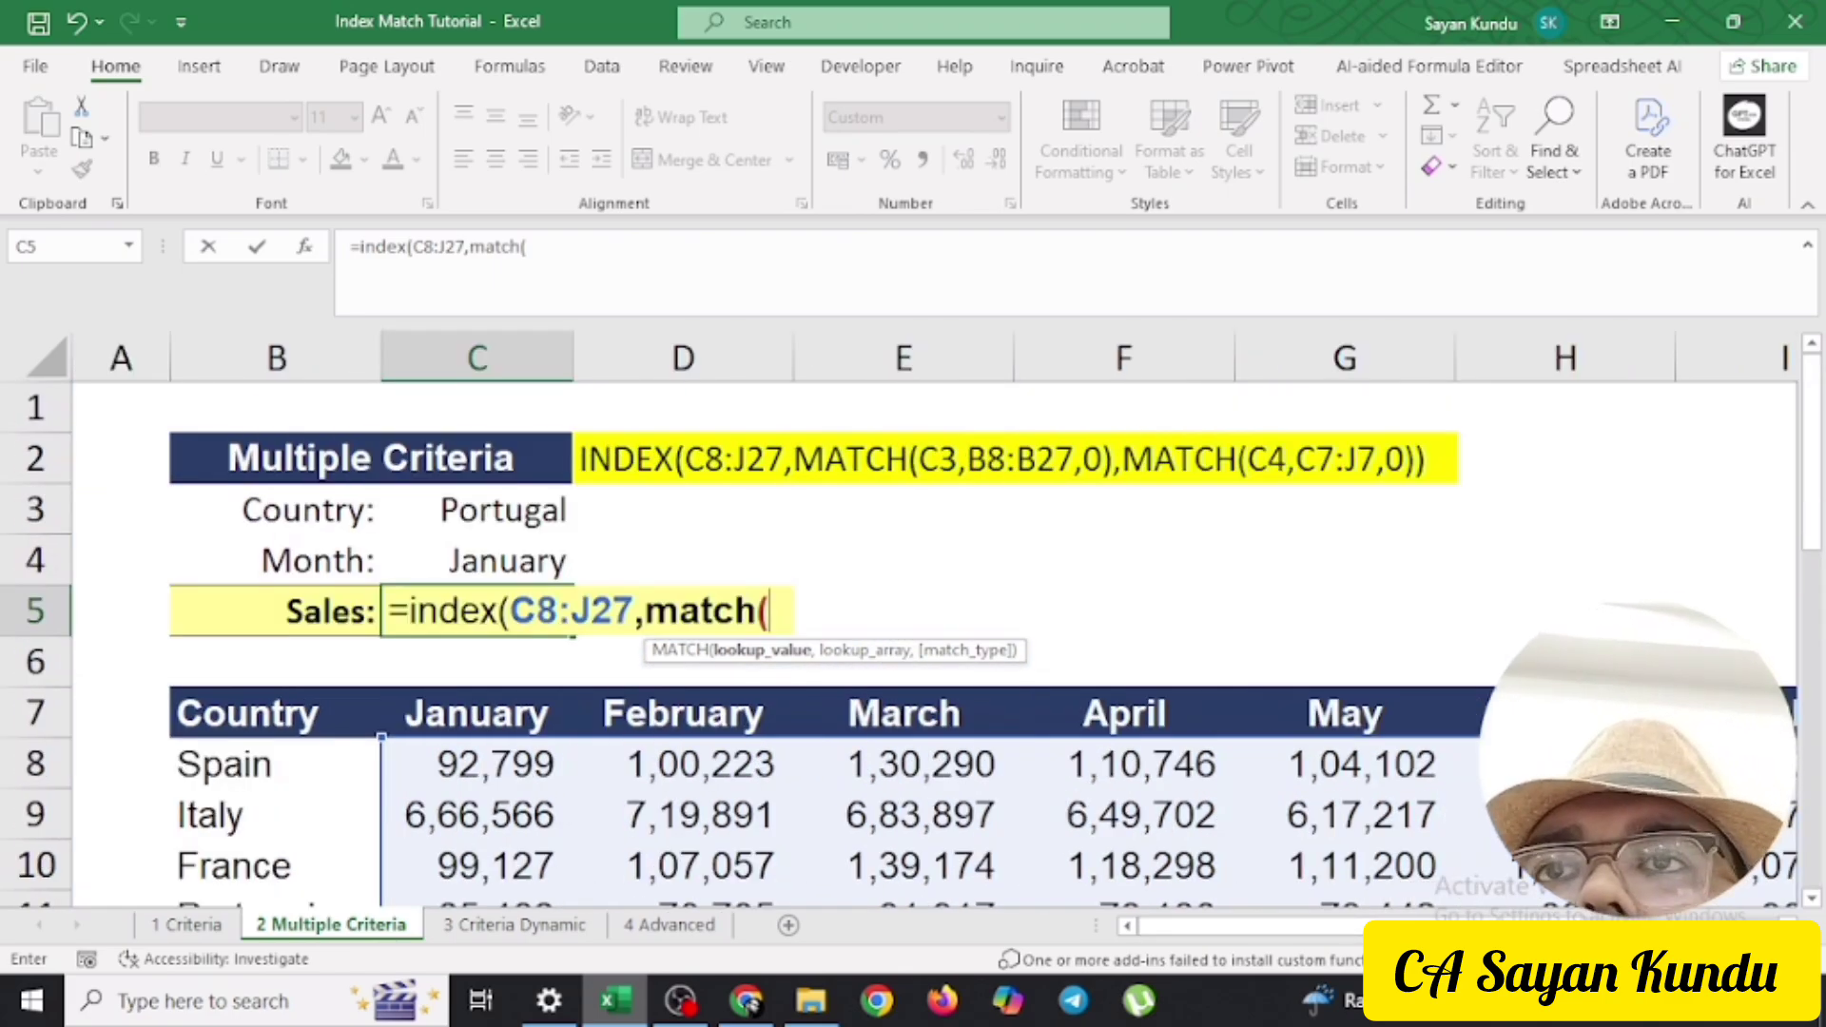
click(477, 511)
text(,)
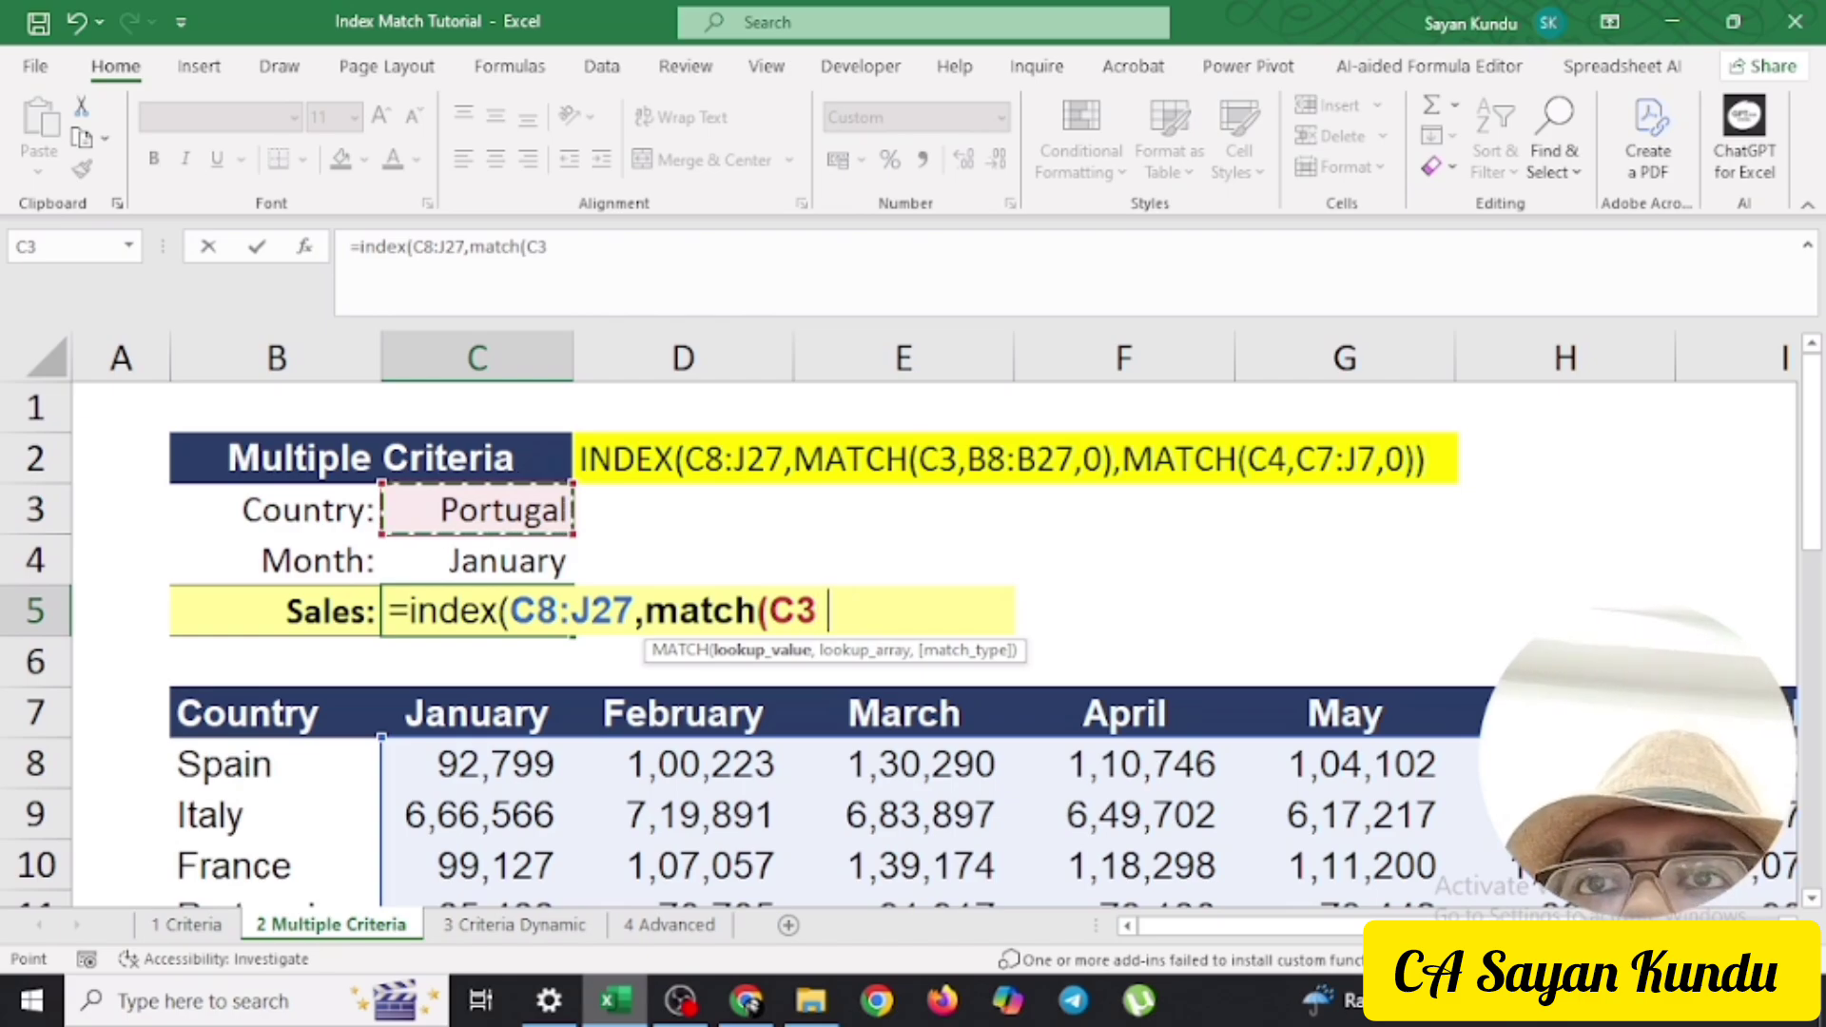
text(,)
drag(223, 763, 285, 884)
text(,)
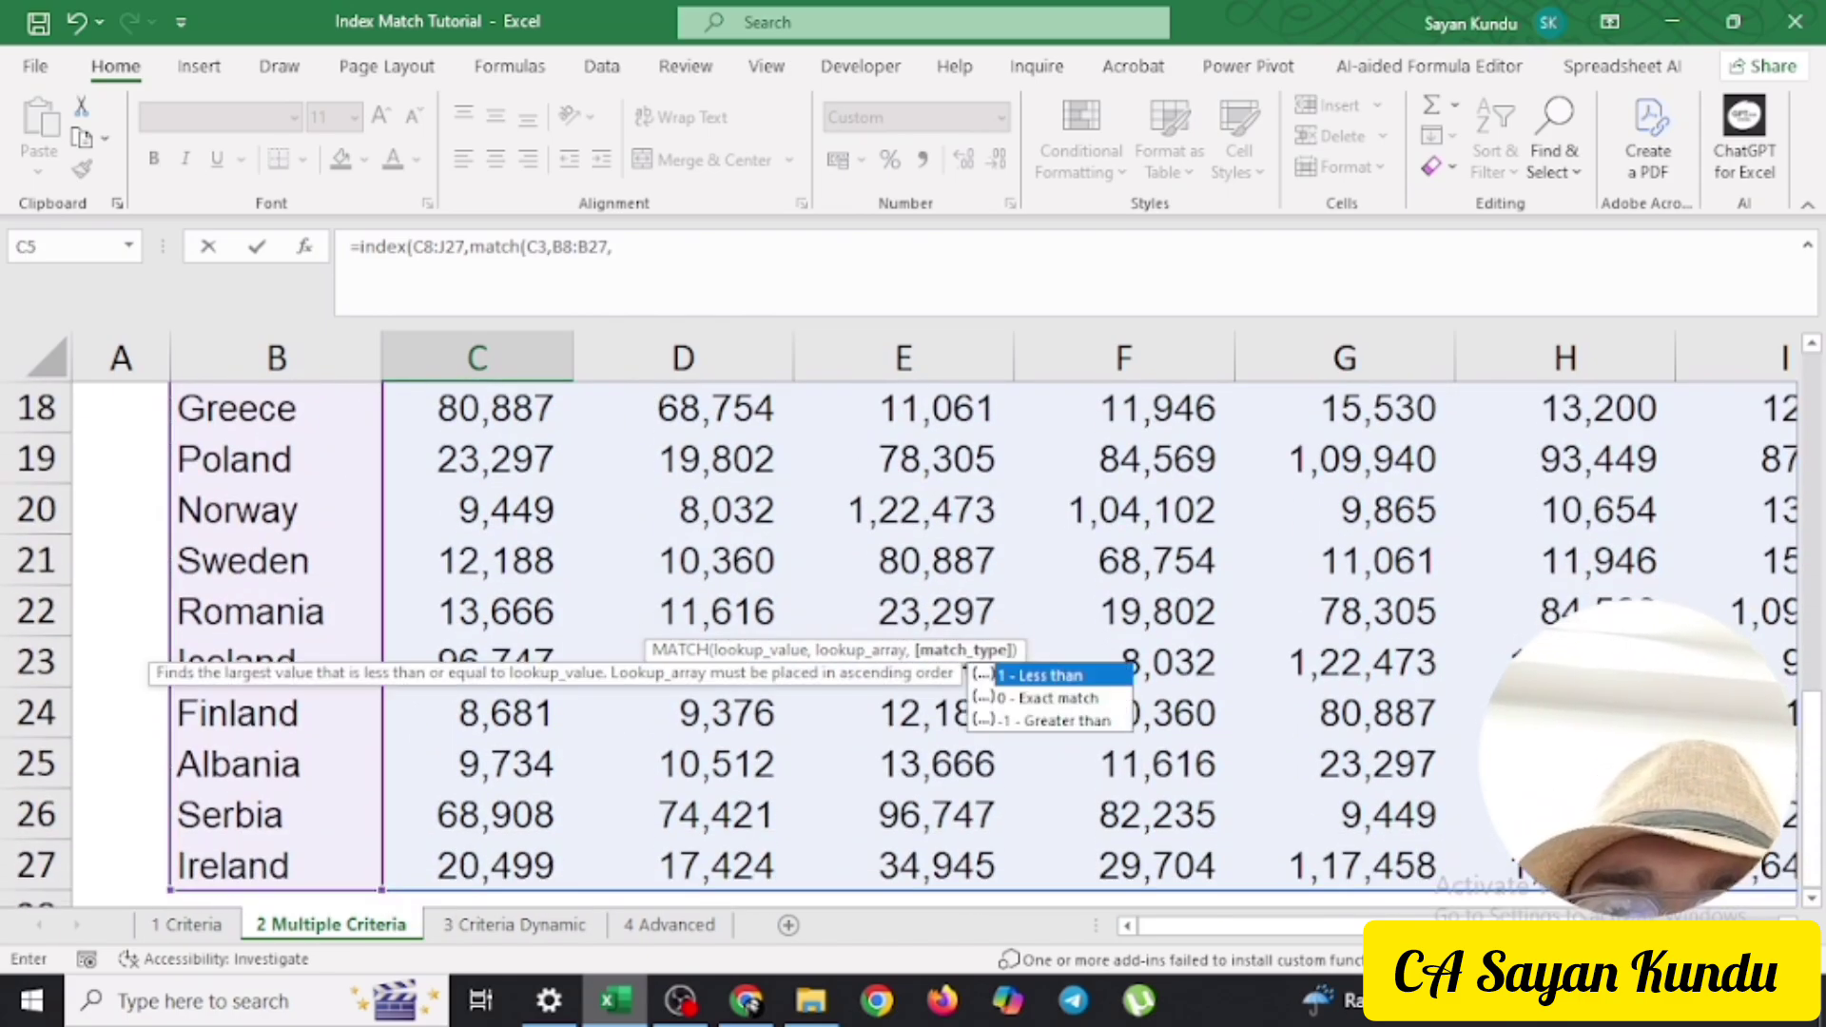
text(0)
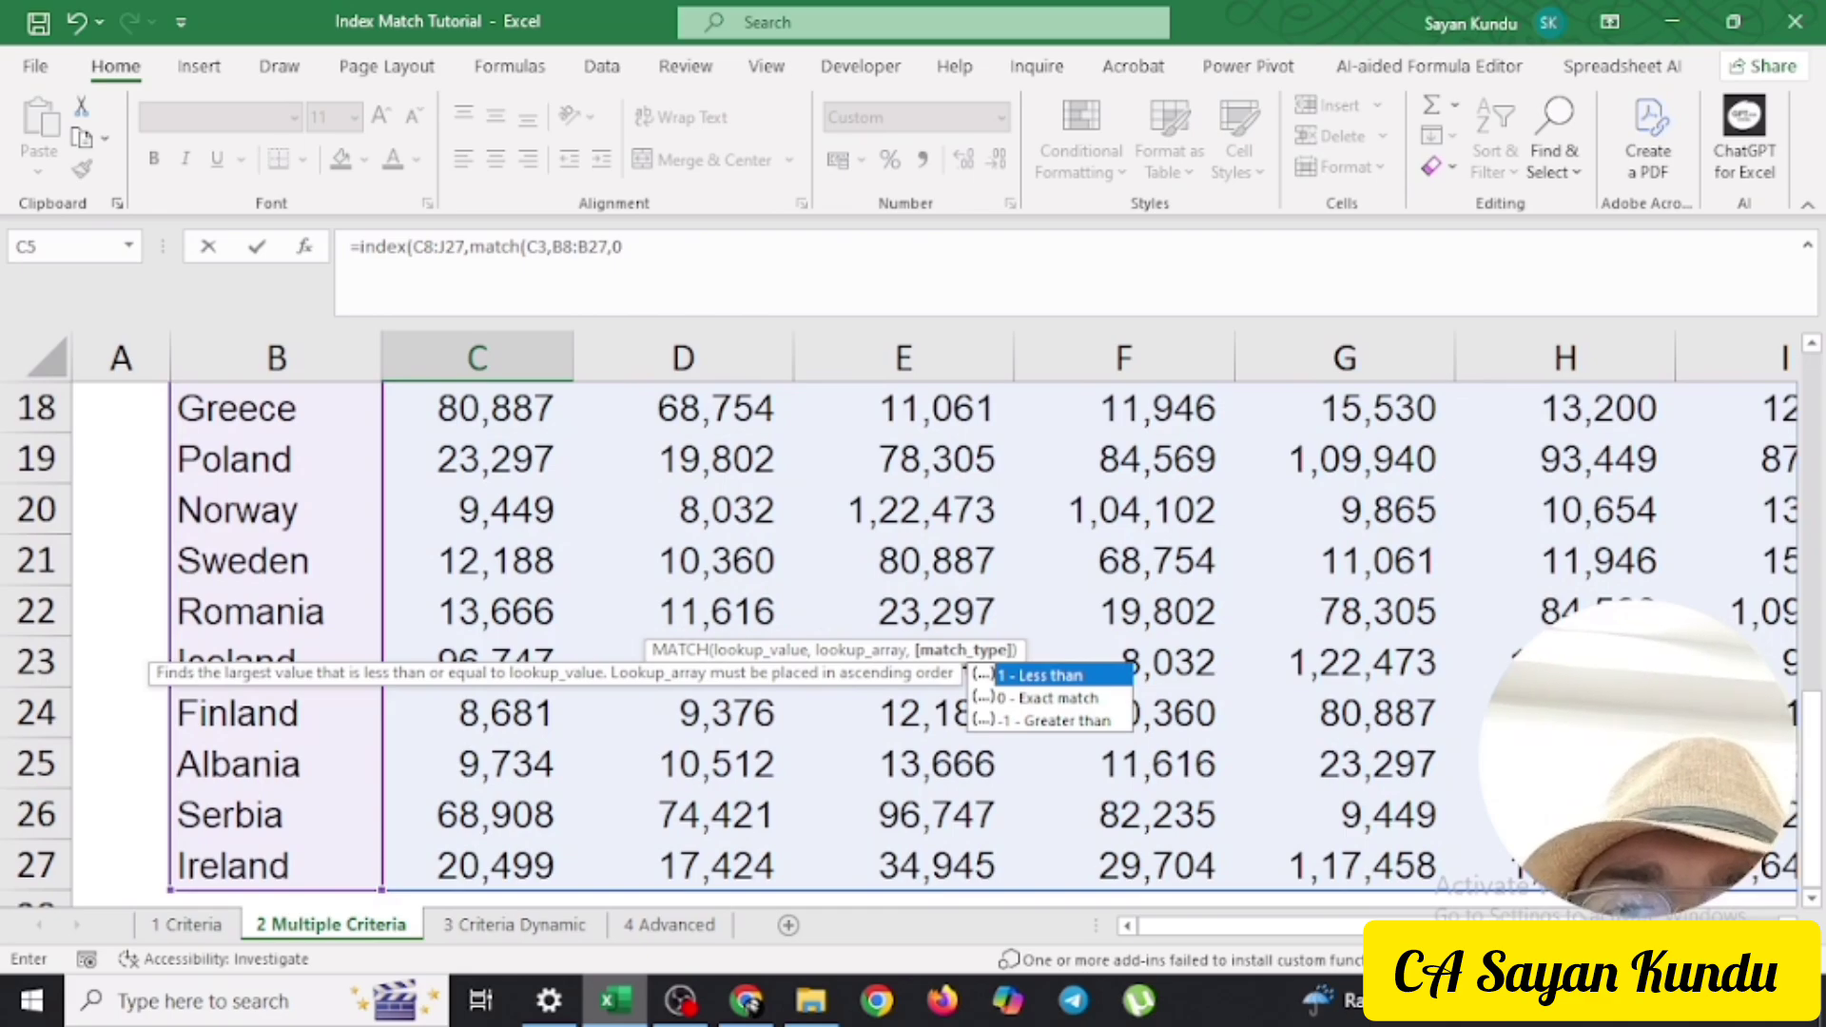
text())
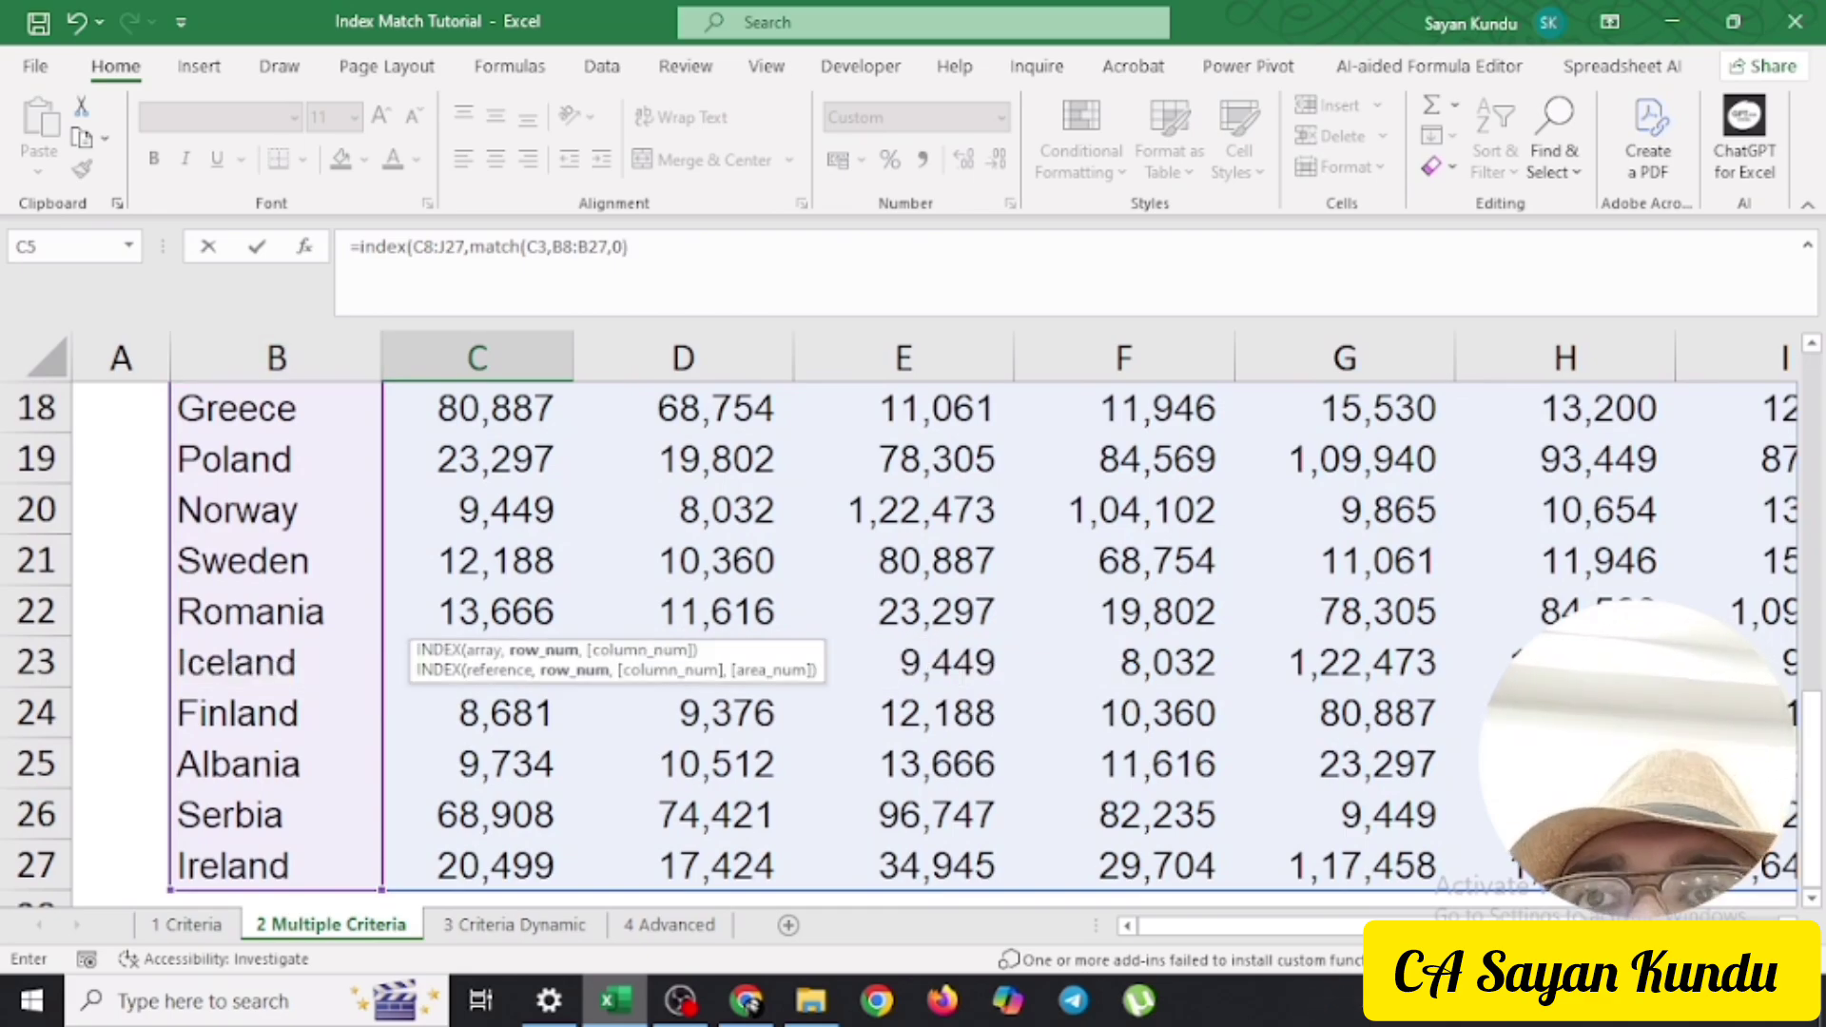
Add MATCH(C4,C7:J7,0) as the column number argument to find the month, and complete the formula in Sales cell C5
text(,match)
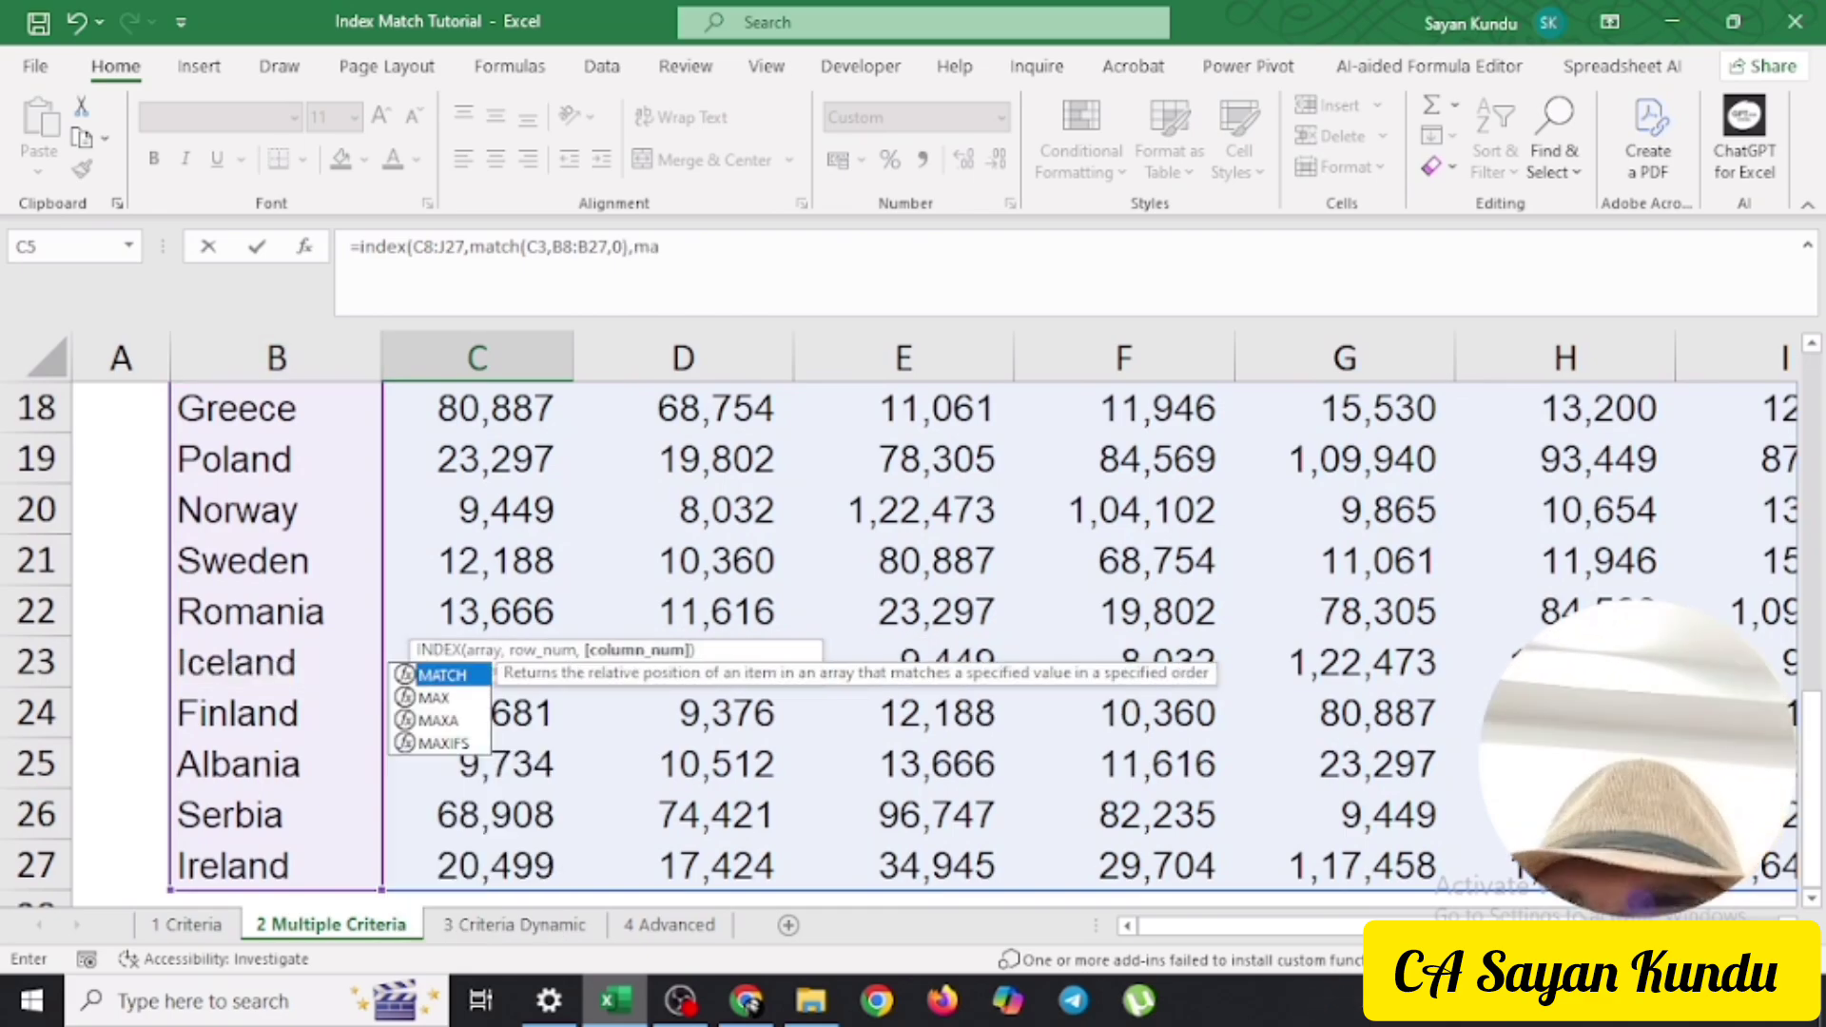
text(()
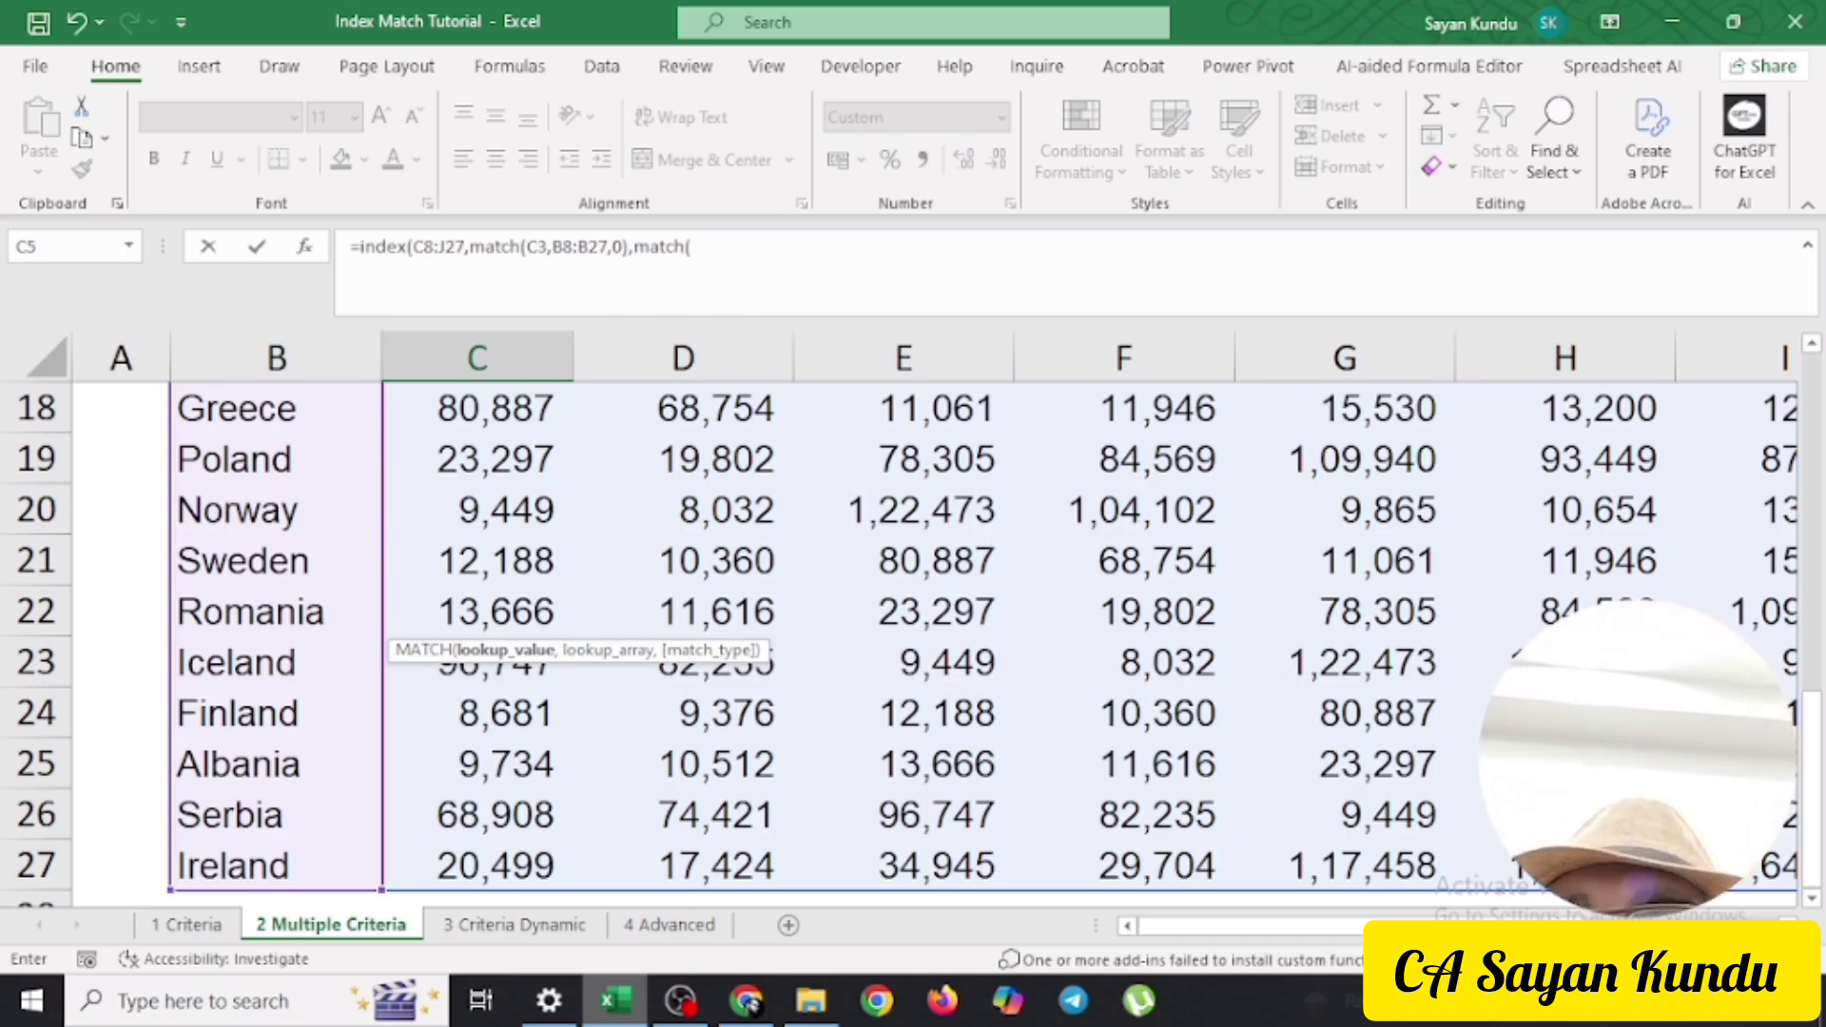
scroll(913, 637, up, 6)
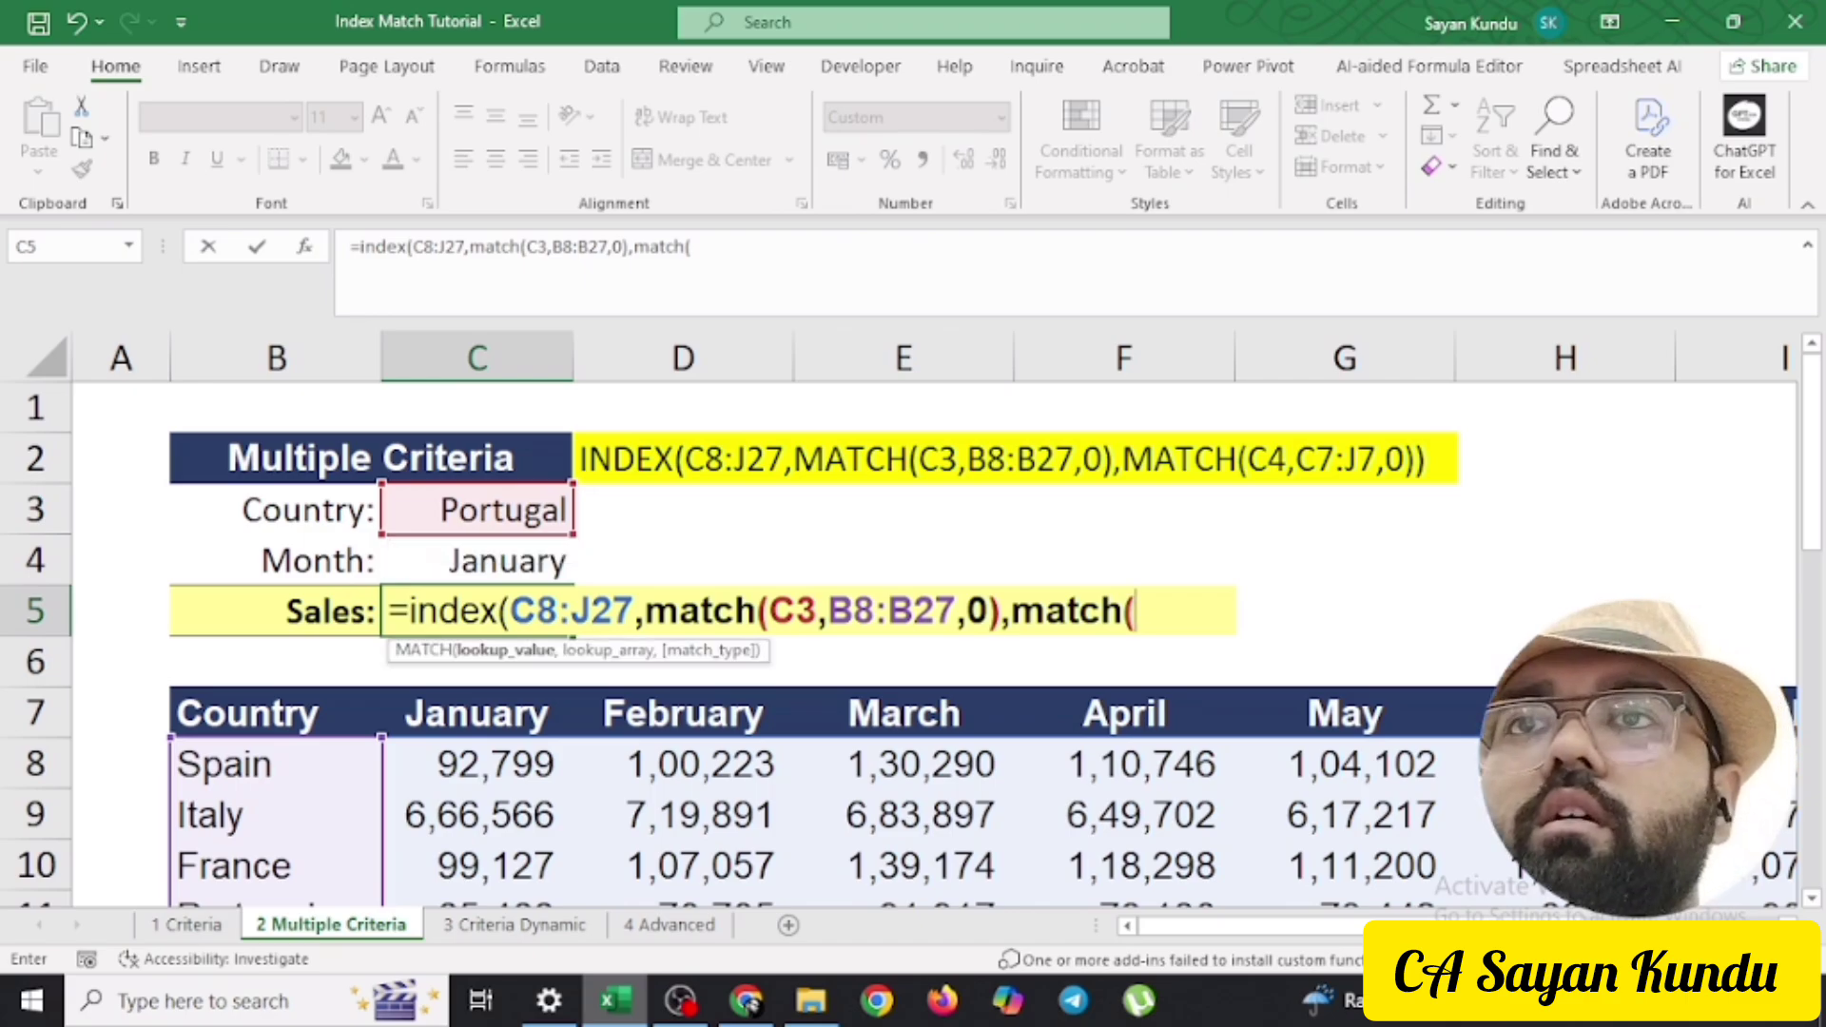
click(477, 561)
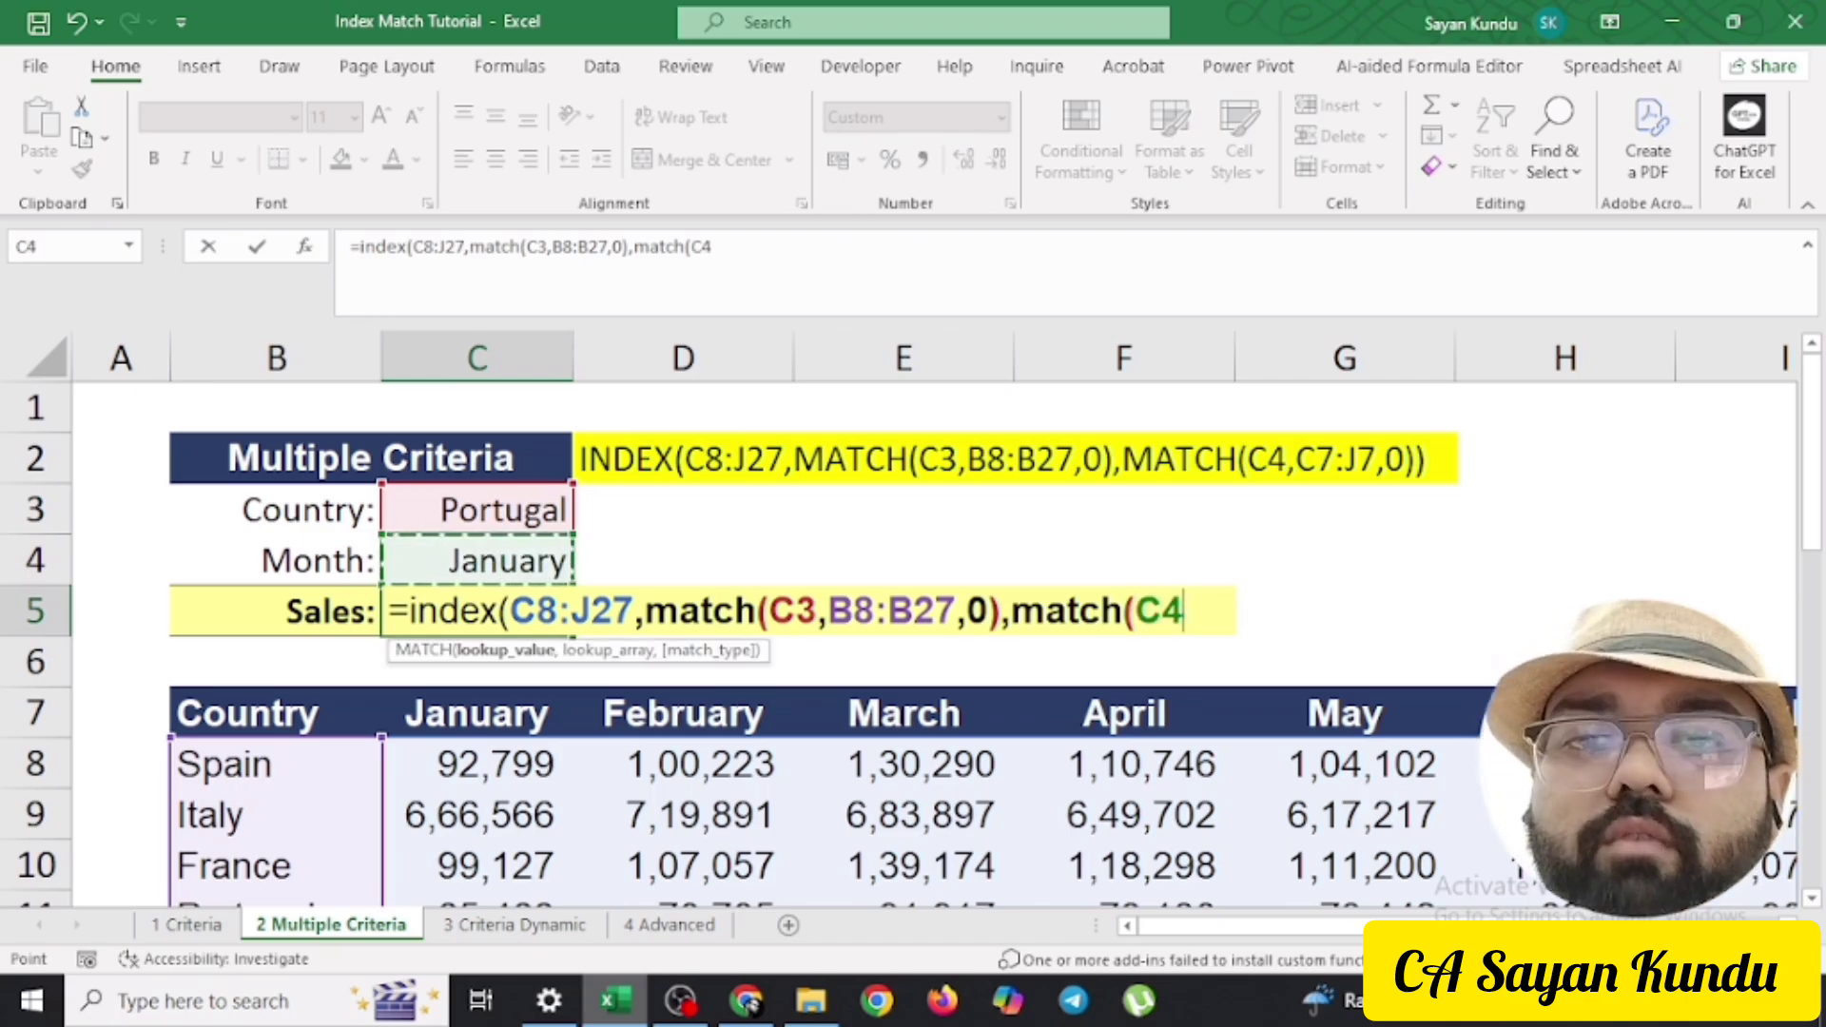
text(,)
key(Down)
key(Down)
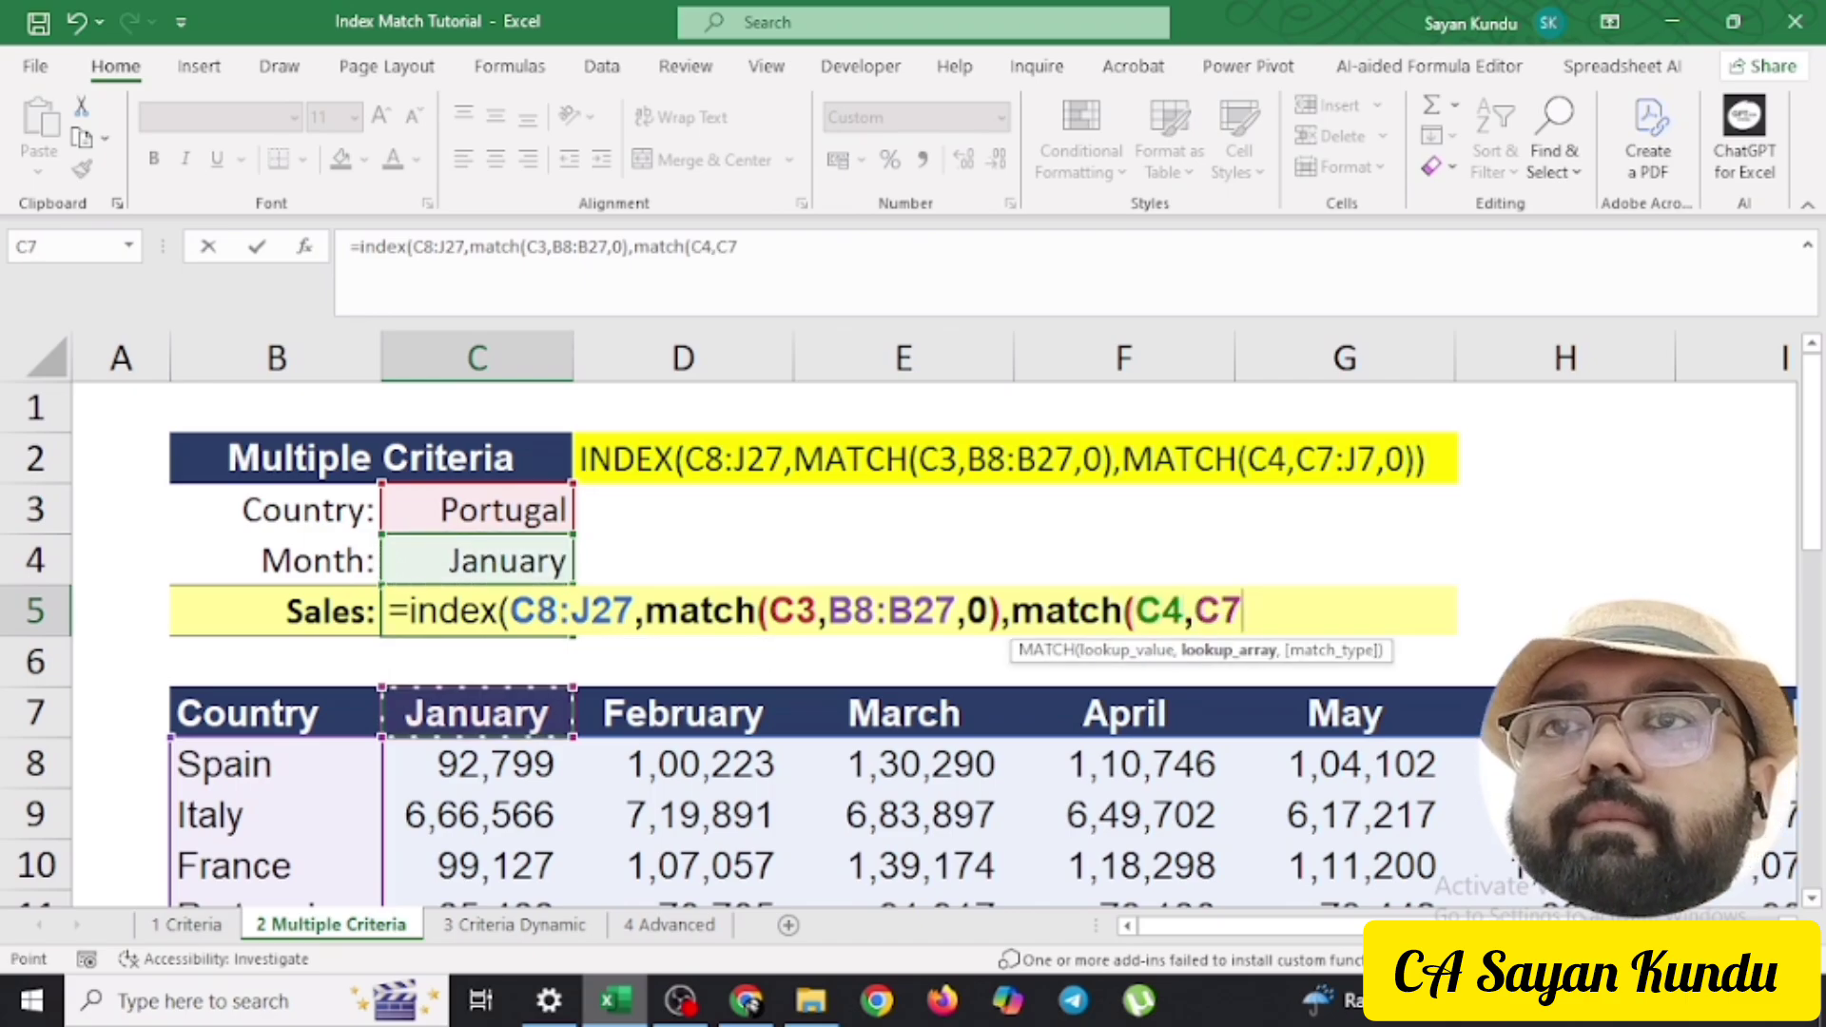
key(ctrl+shift+Right)
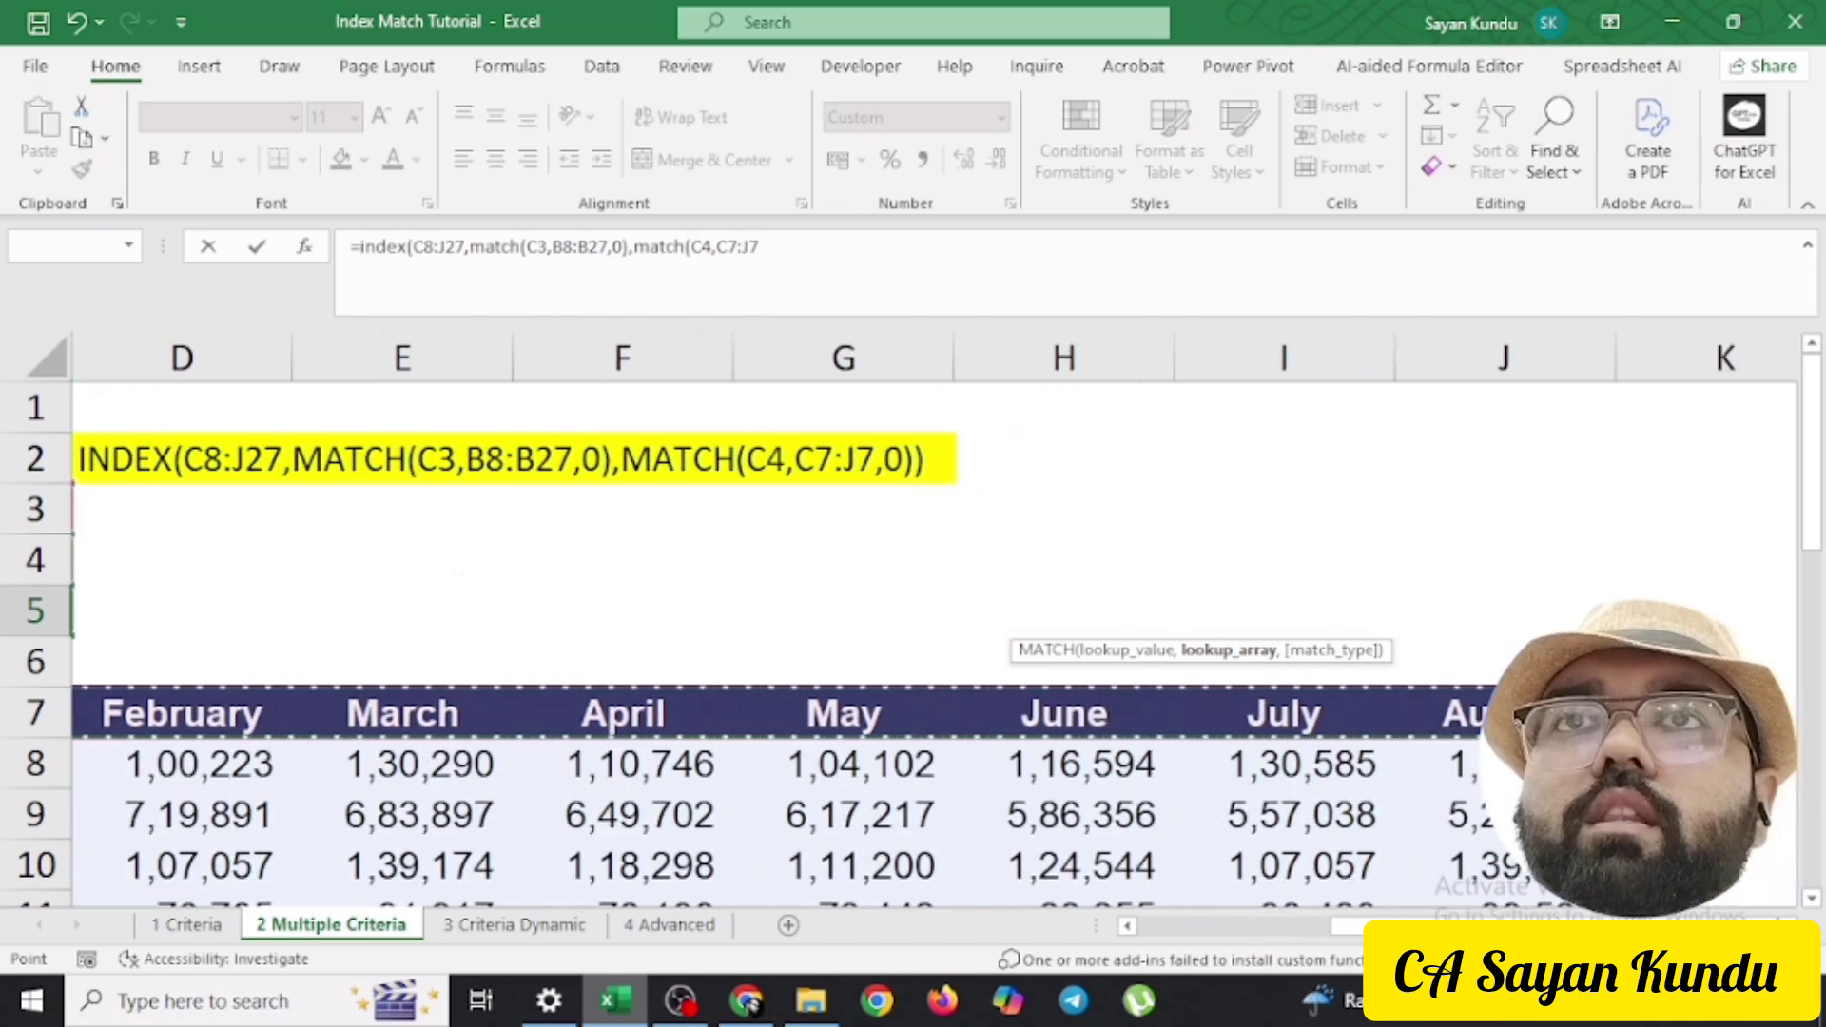
text(,)
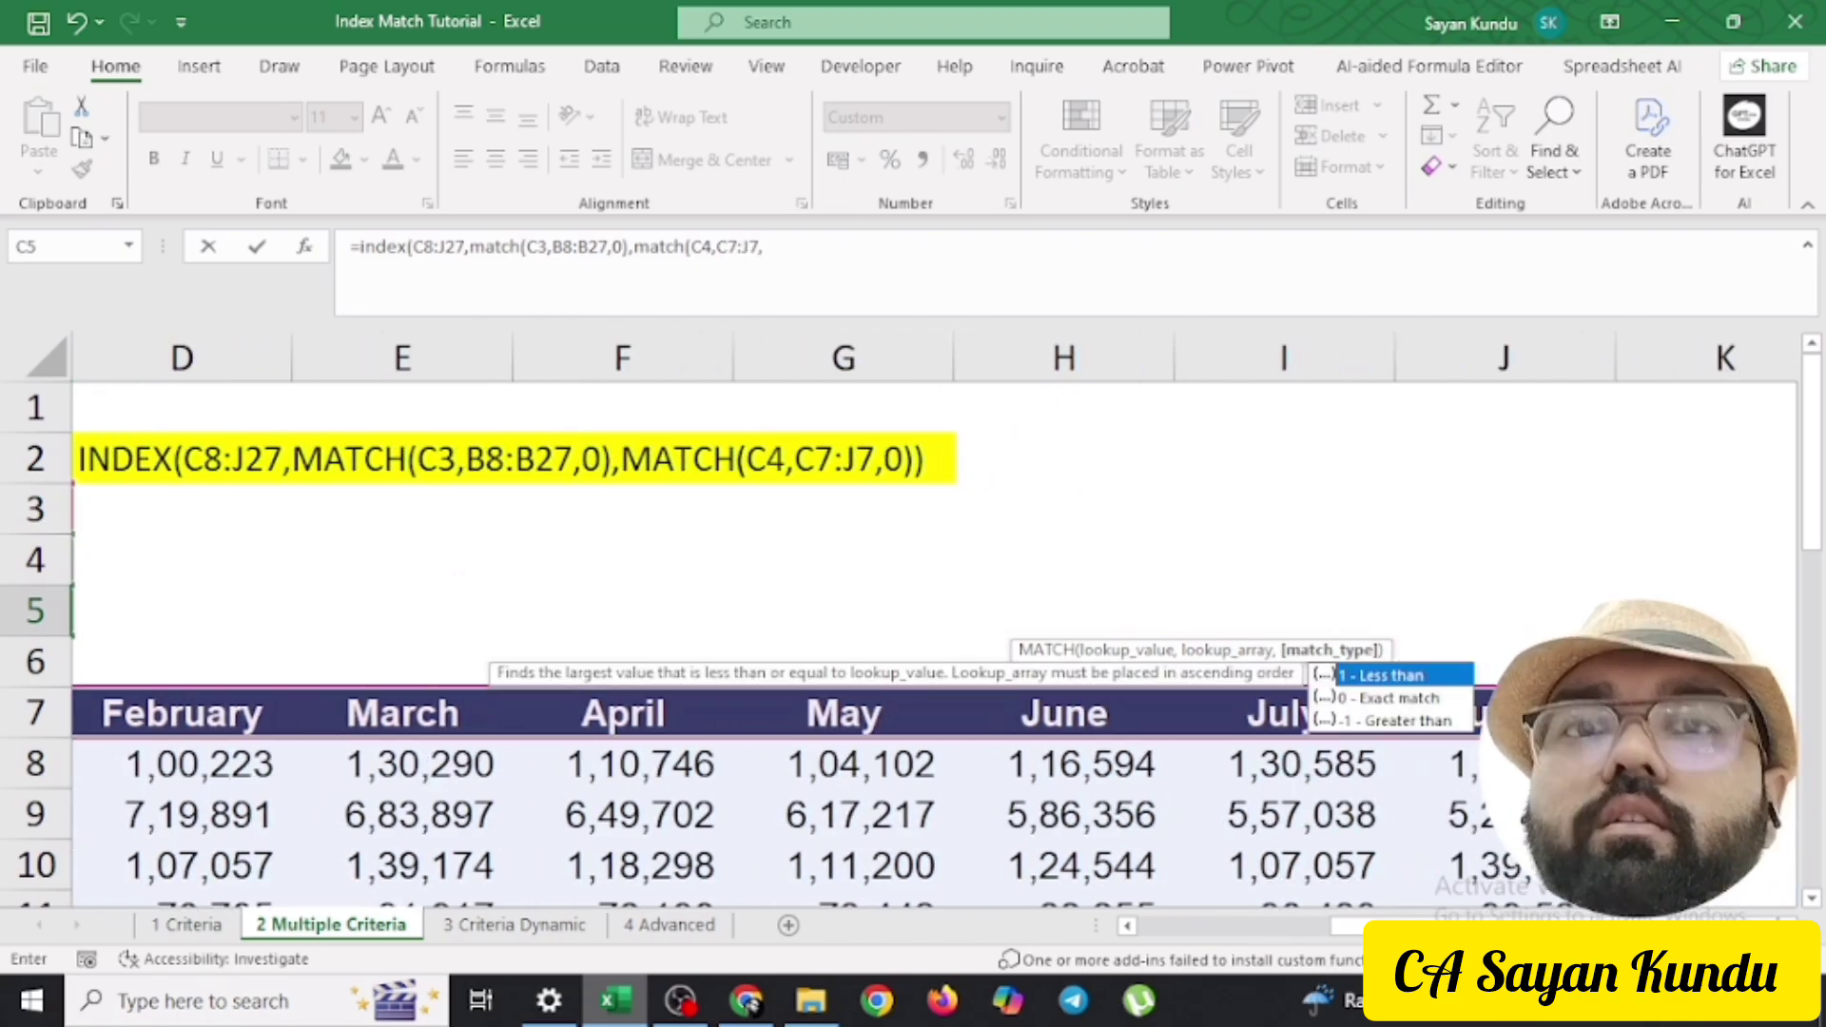
text(0))
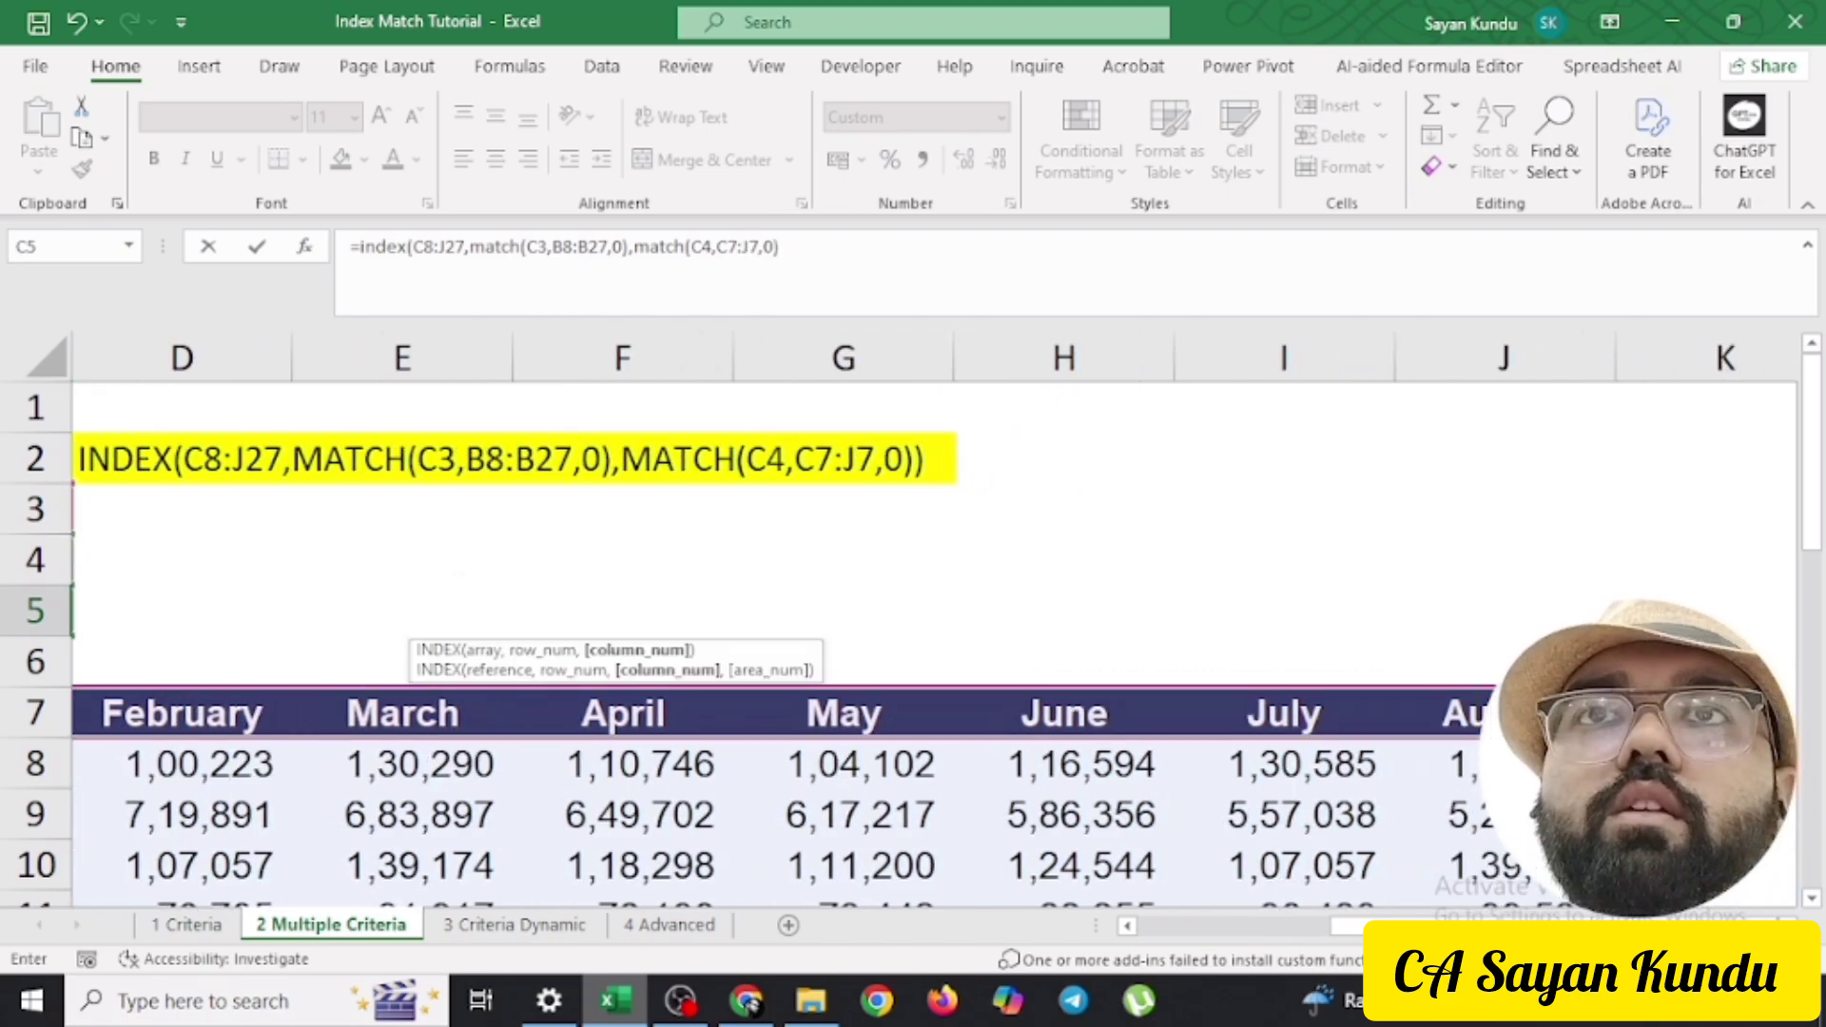
text())
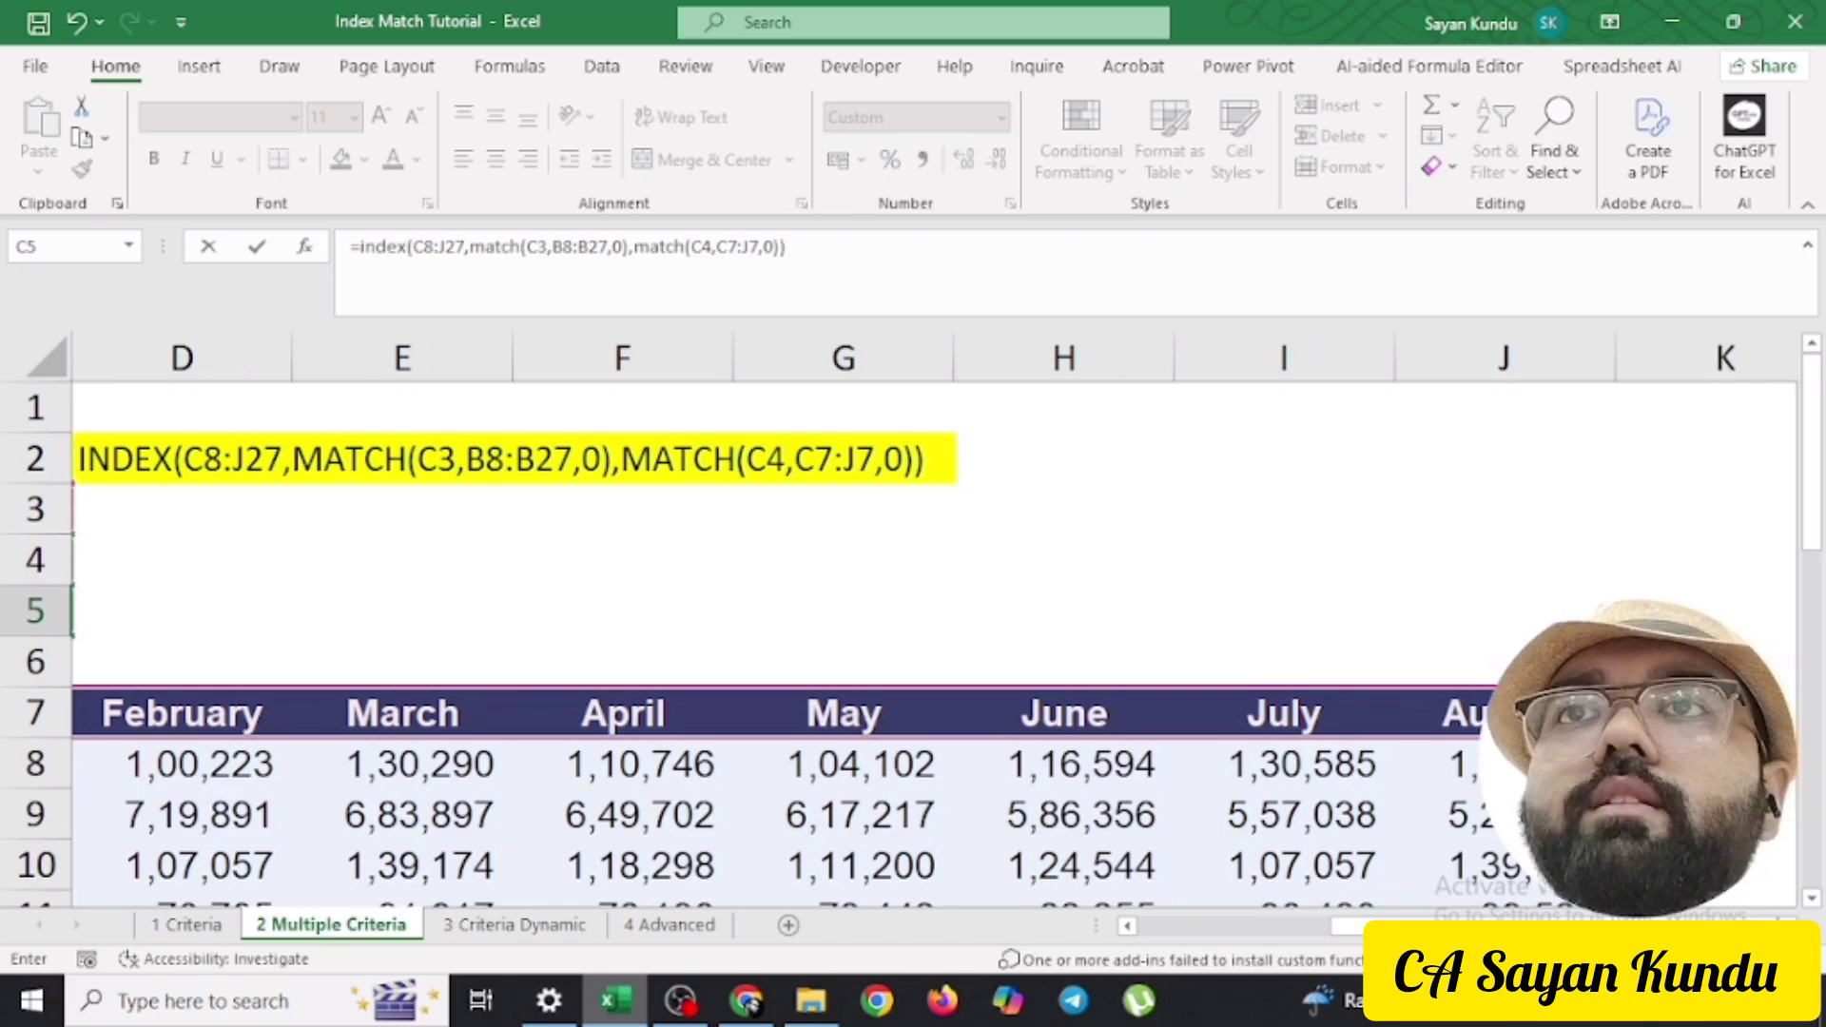
key(ctrl+Return)
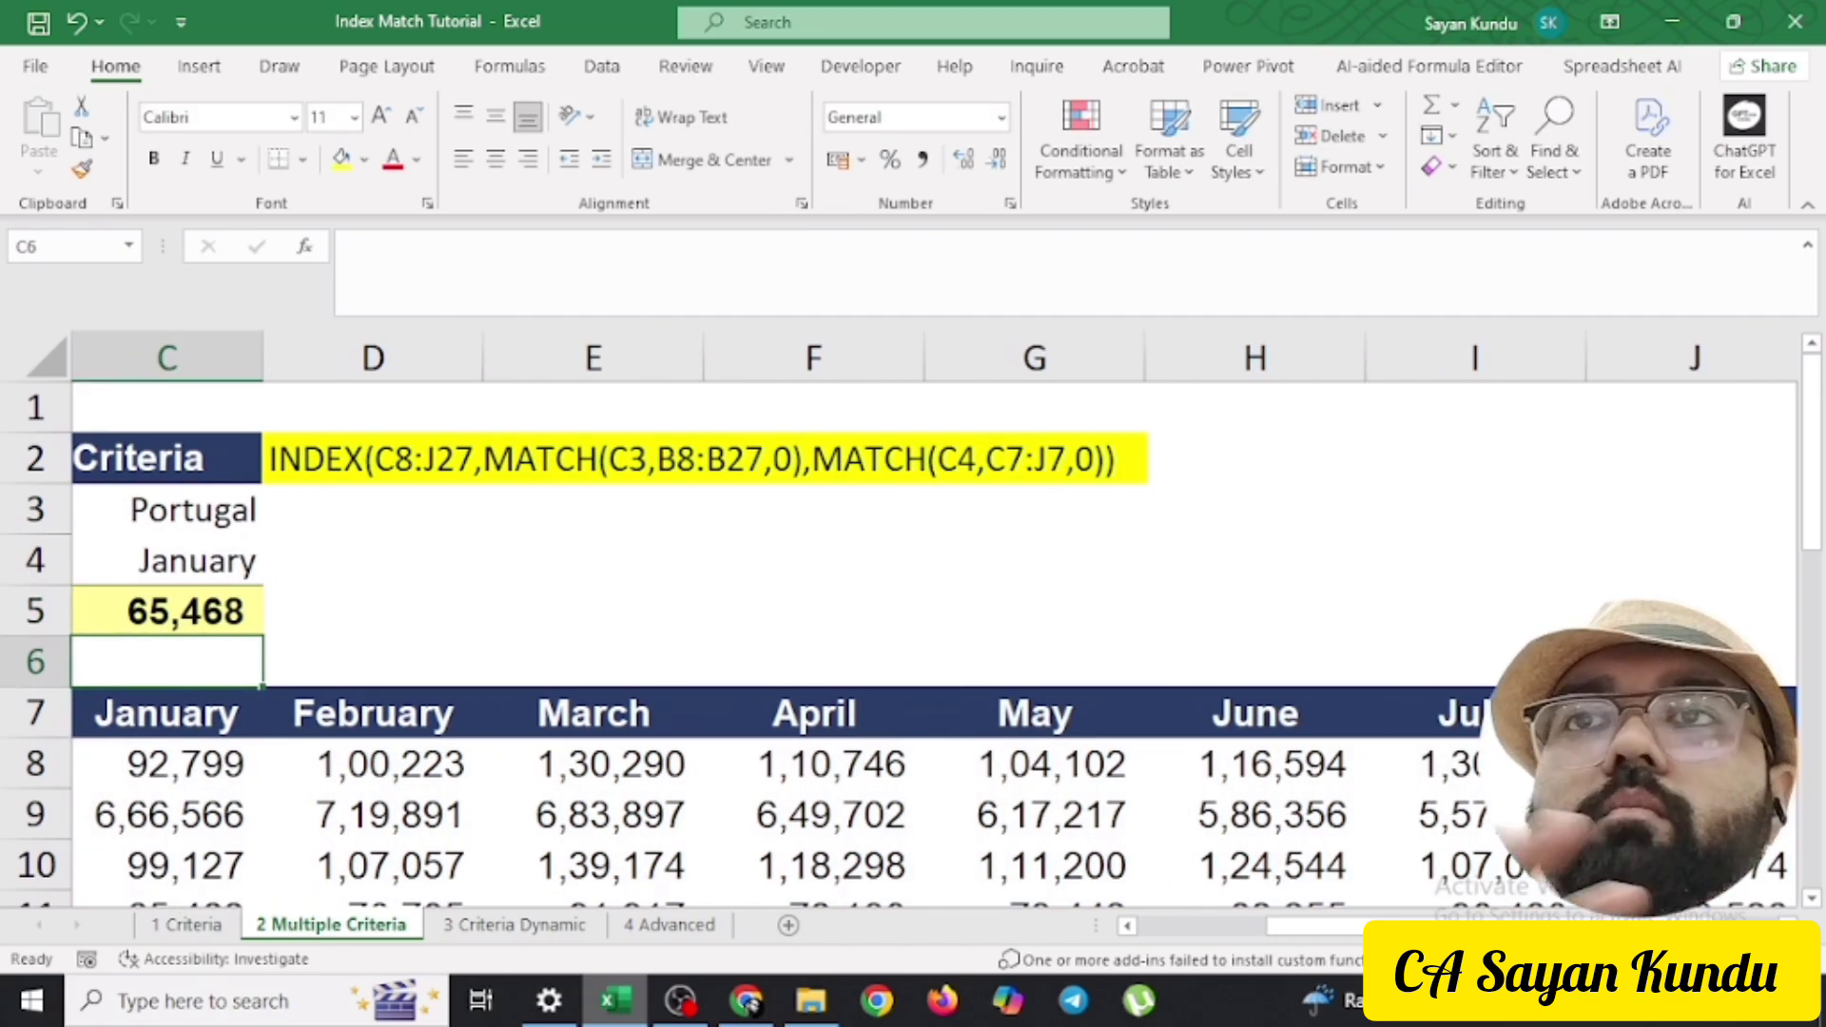
Review the completed INDEX MATCH formula in Sales cell C5
key(Left)
key(Left)
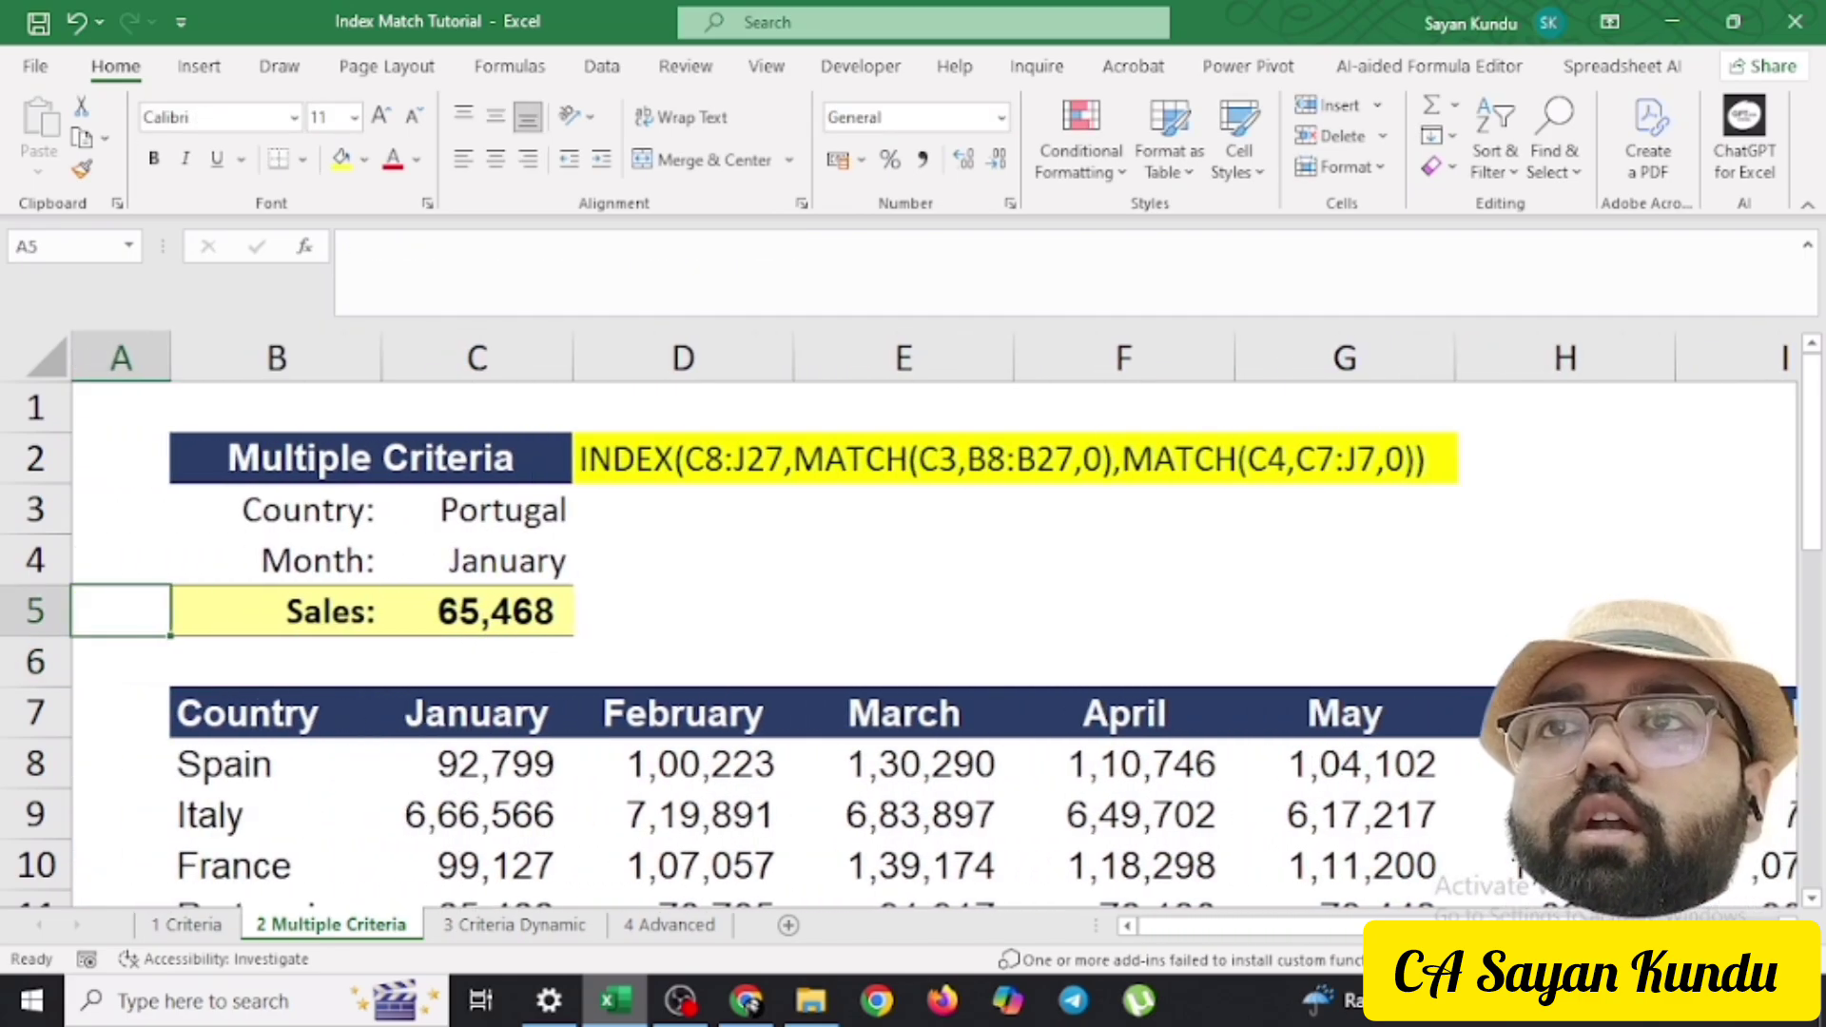
key(Right)
key(Right)
key(Right)
key(Left)
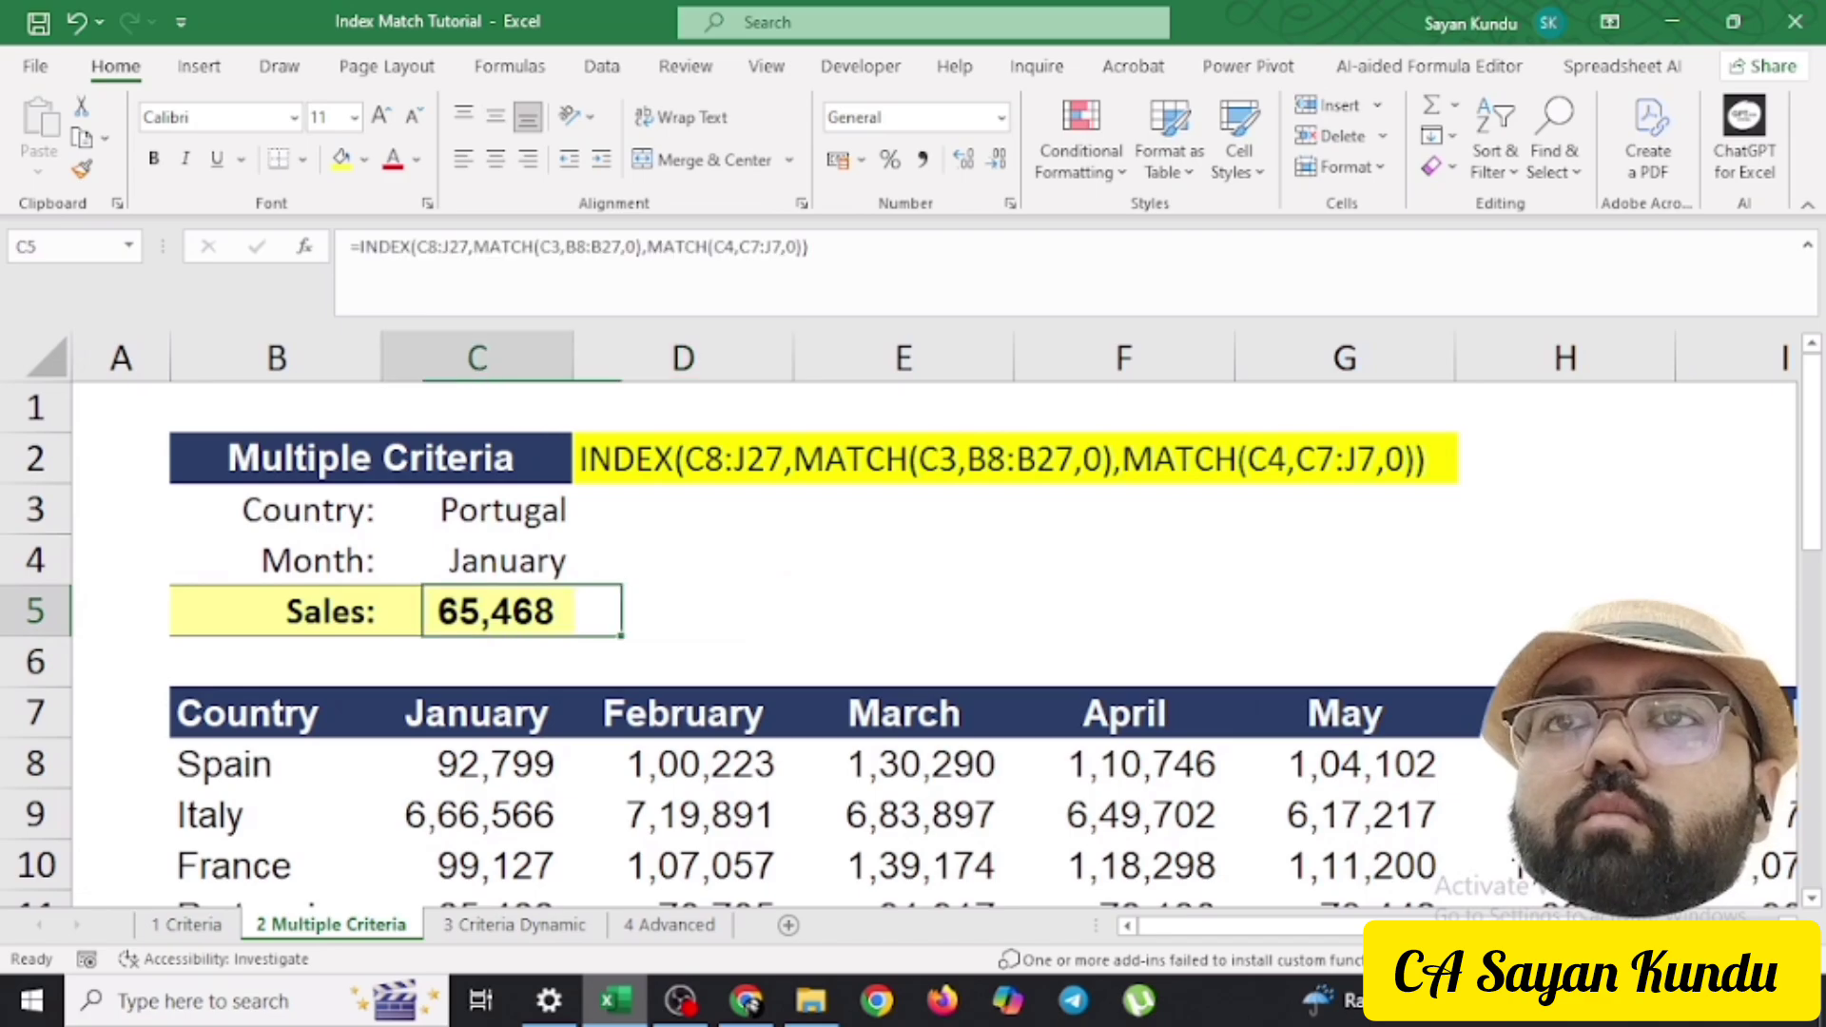
Open the 3 Criteria Dynamic sheet and examine the year headers in C3 and D3 of the Dynamic Index Match table
key(ctrl+Page_Down)
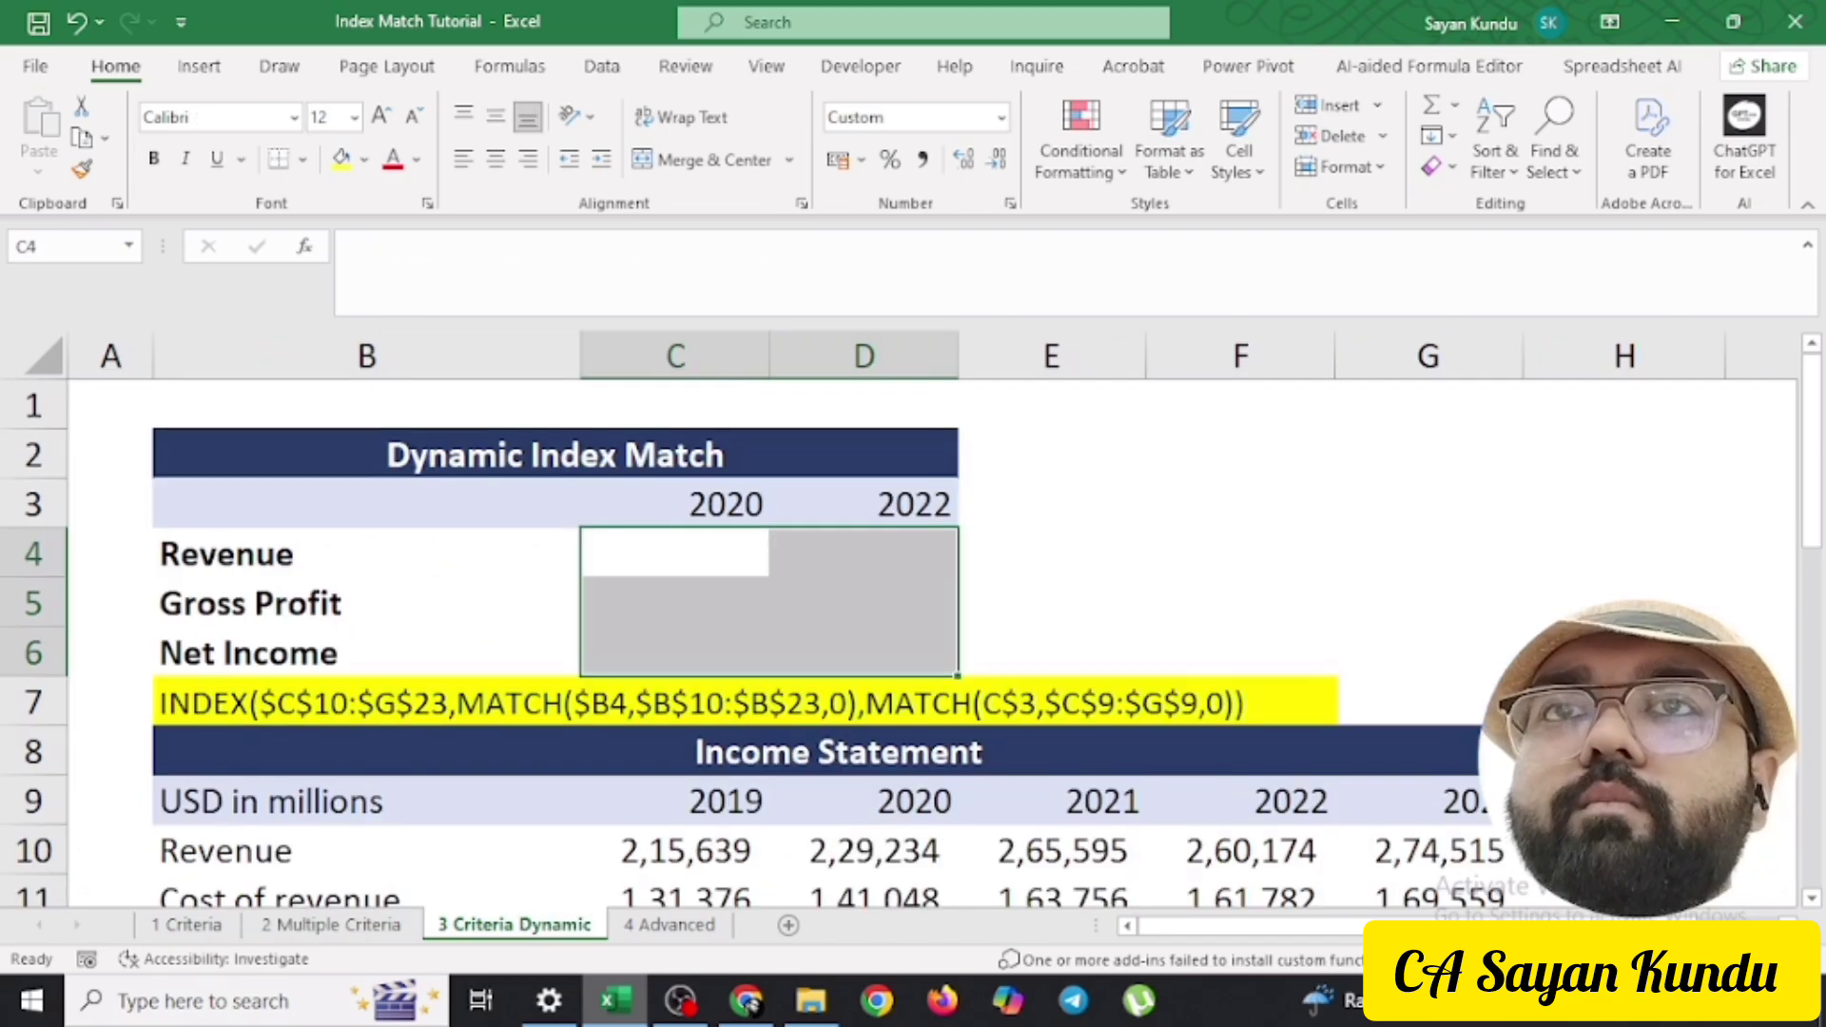
click(674, 553)
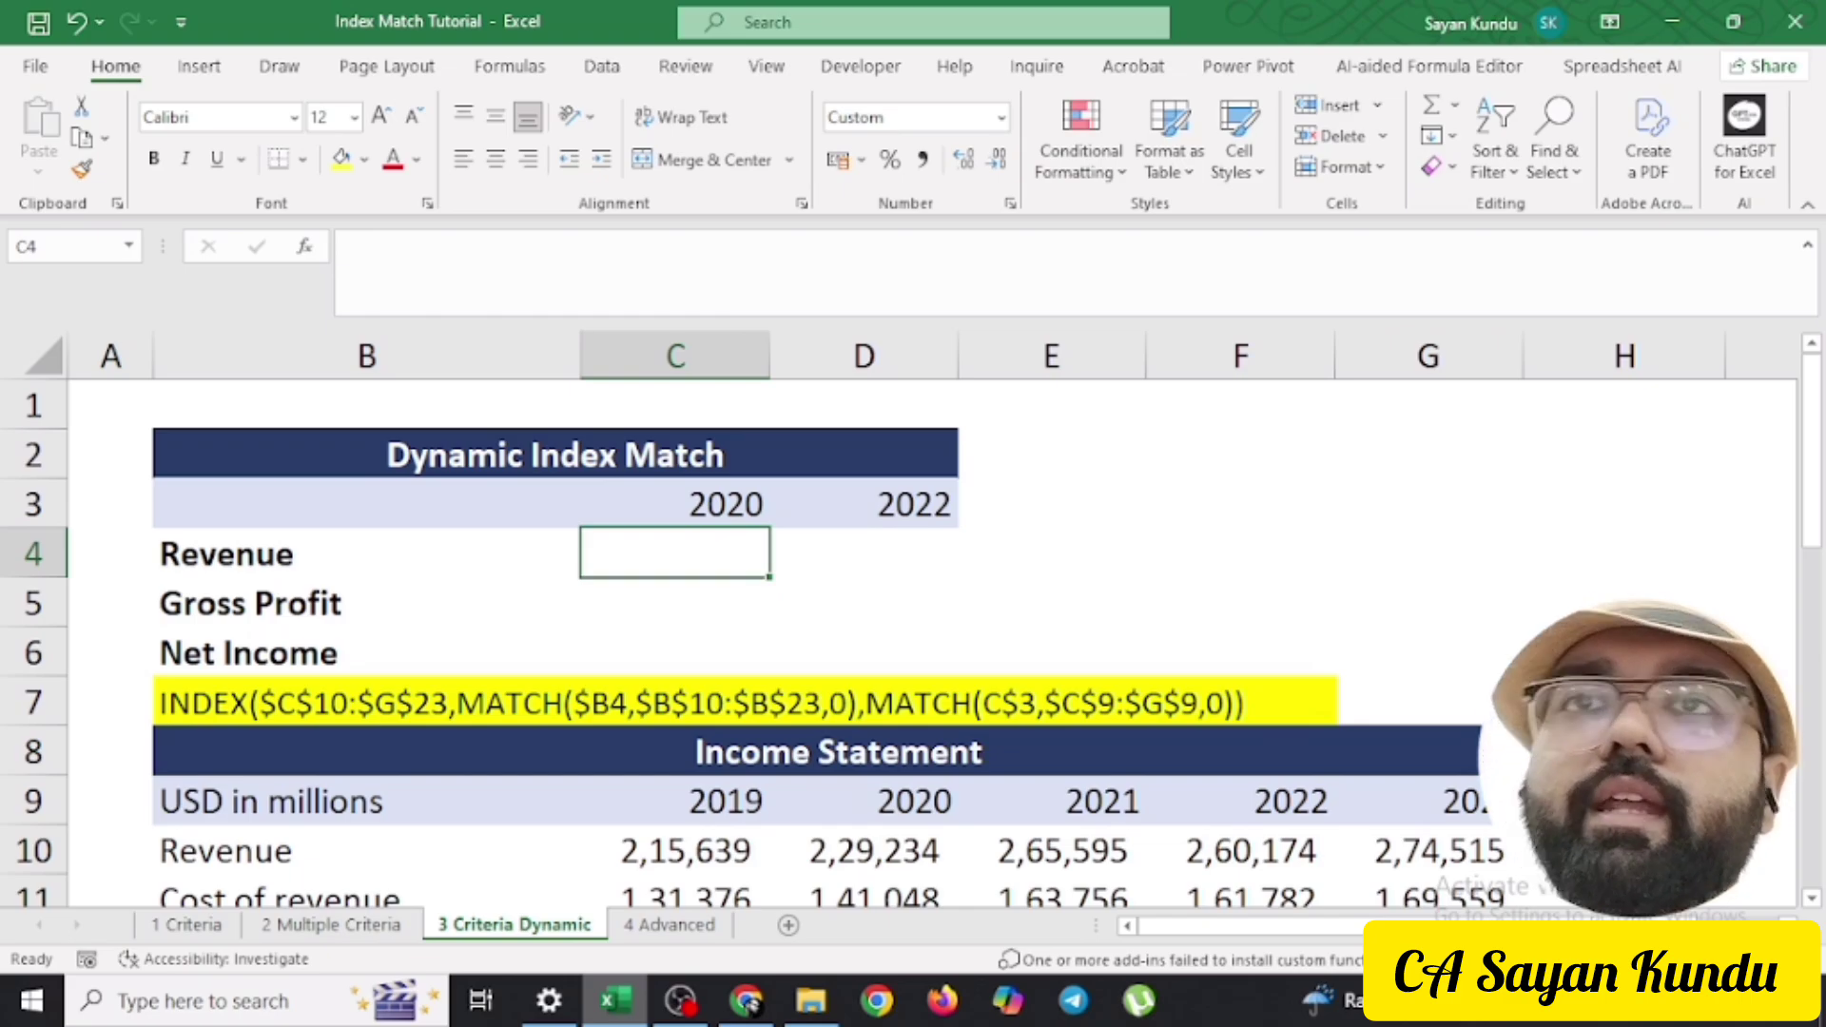
click(674, 504)
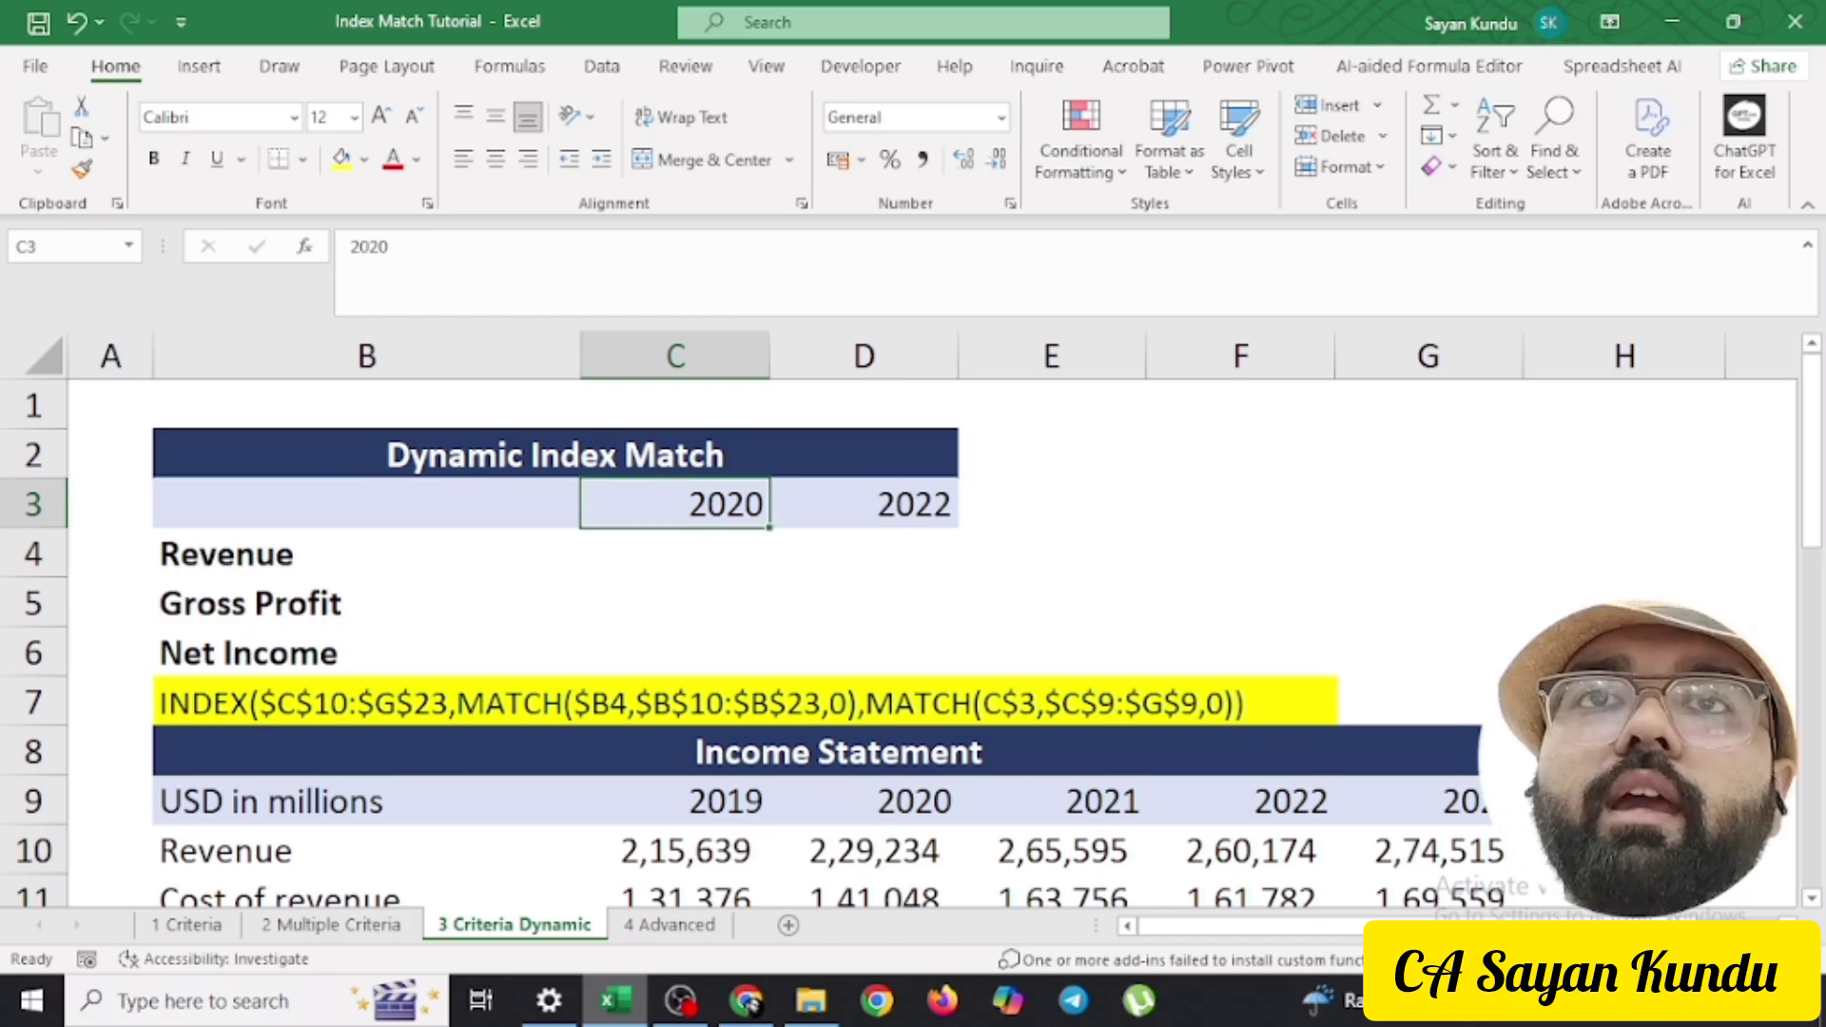
click(864, 504)
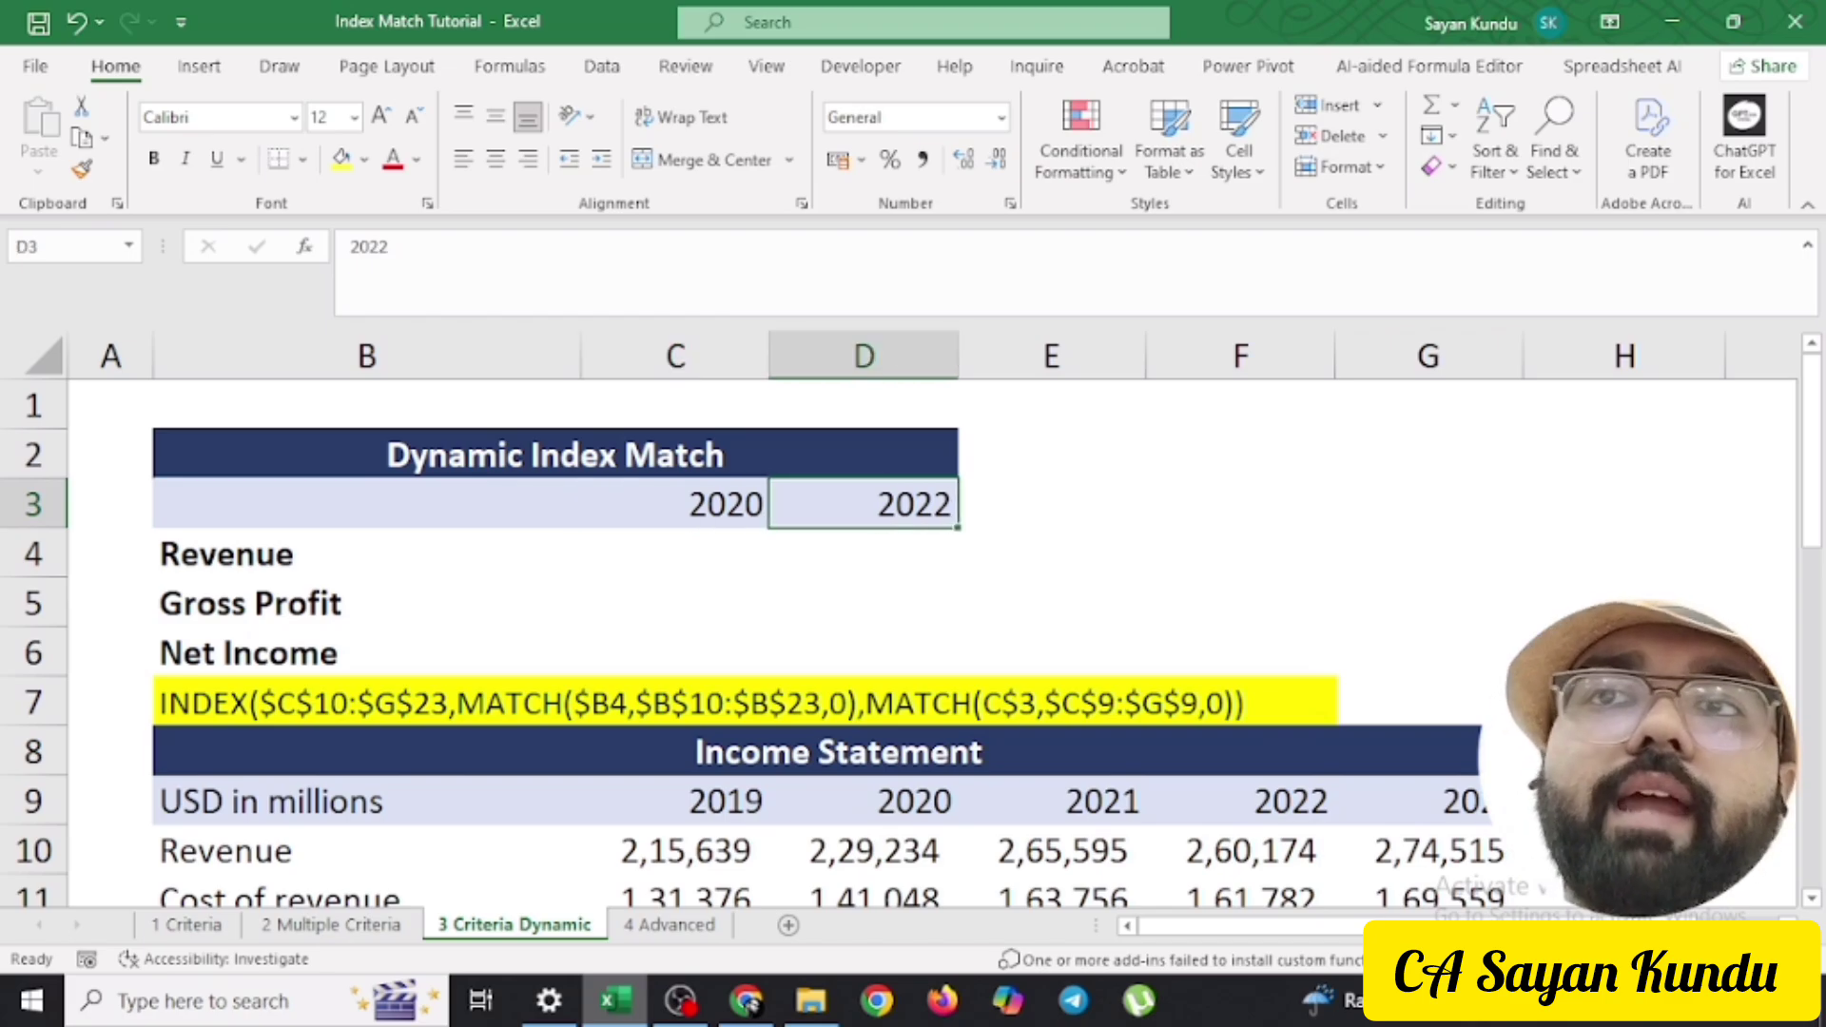
Start an INDEX formula in Revenue cell C4 with the income statement range C10:G23 as its array
click(675, 554)
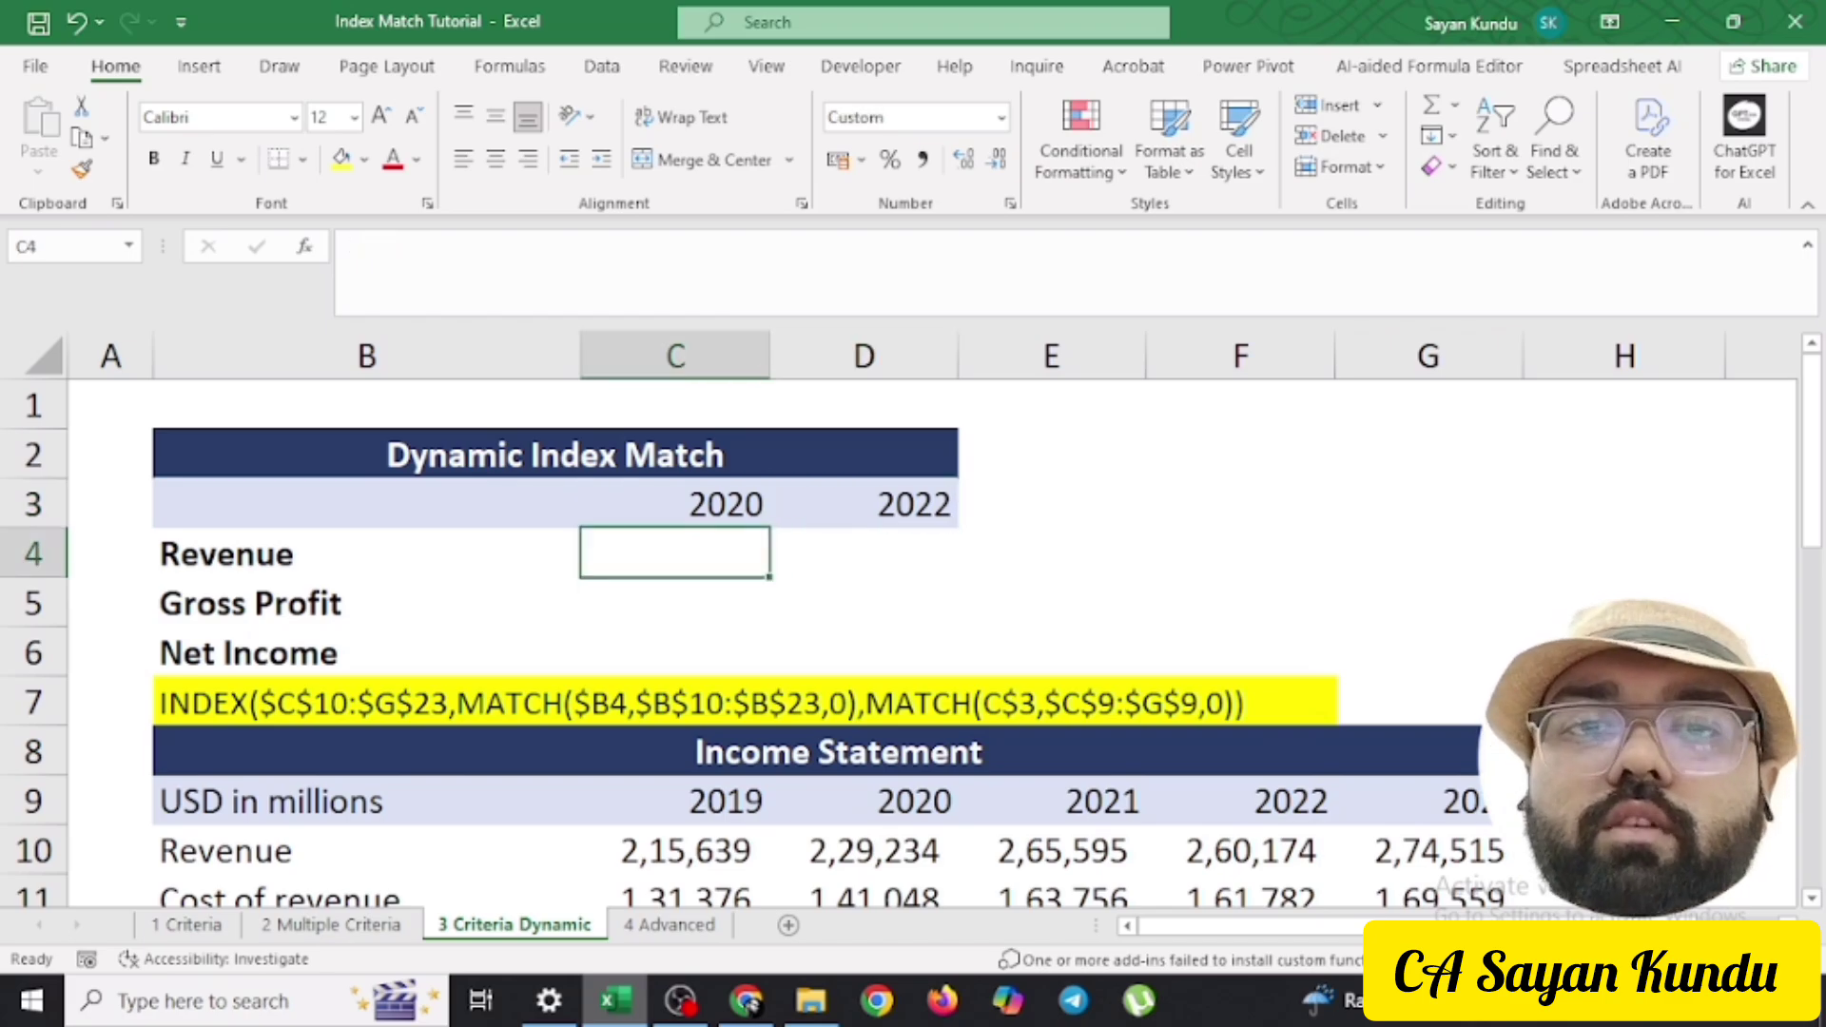
text(=index)
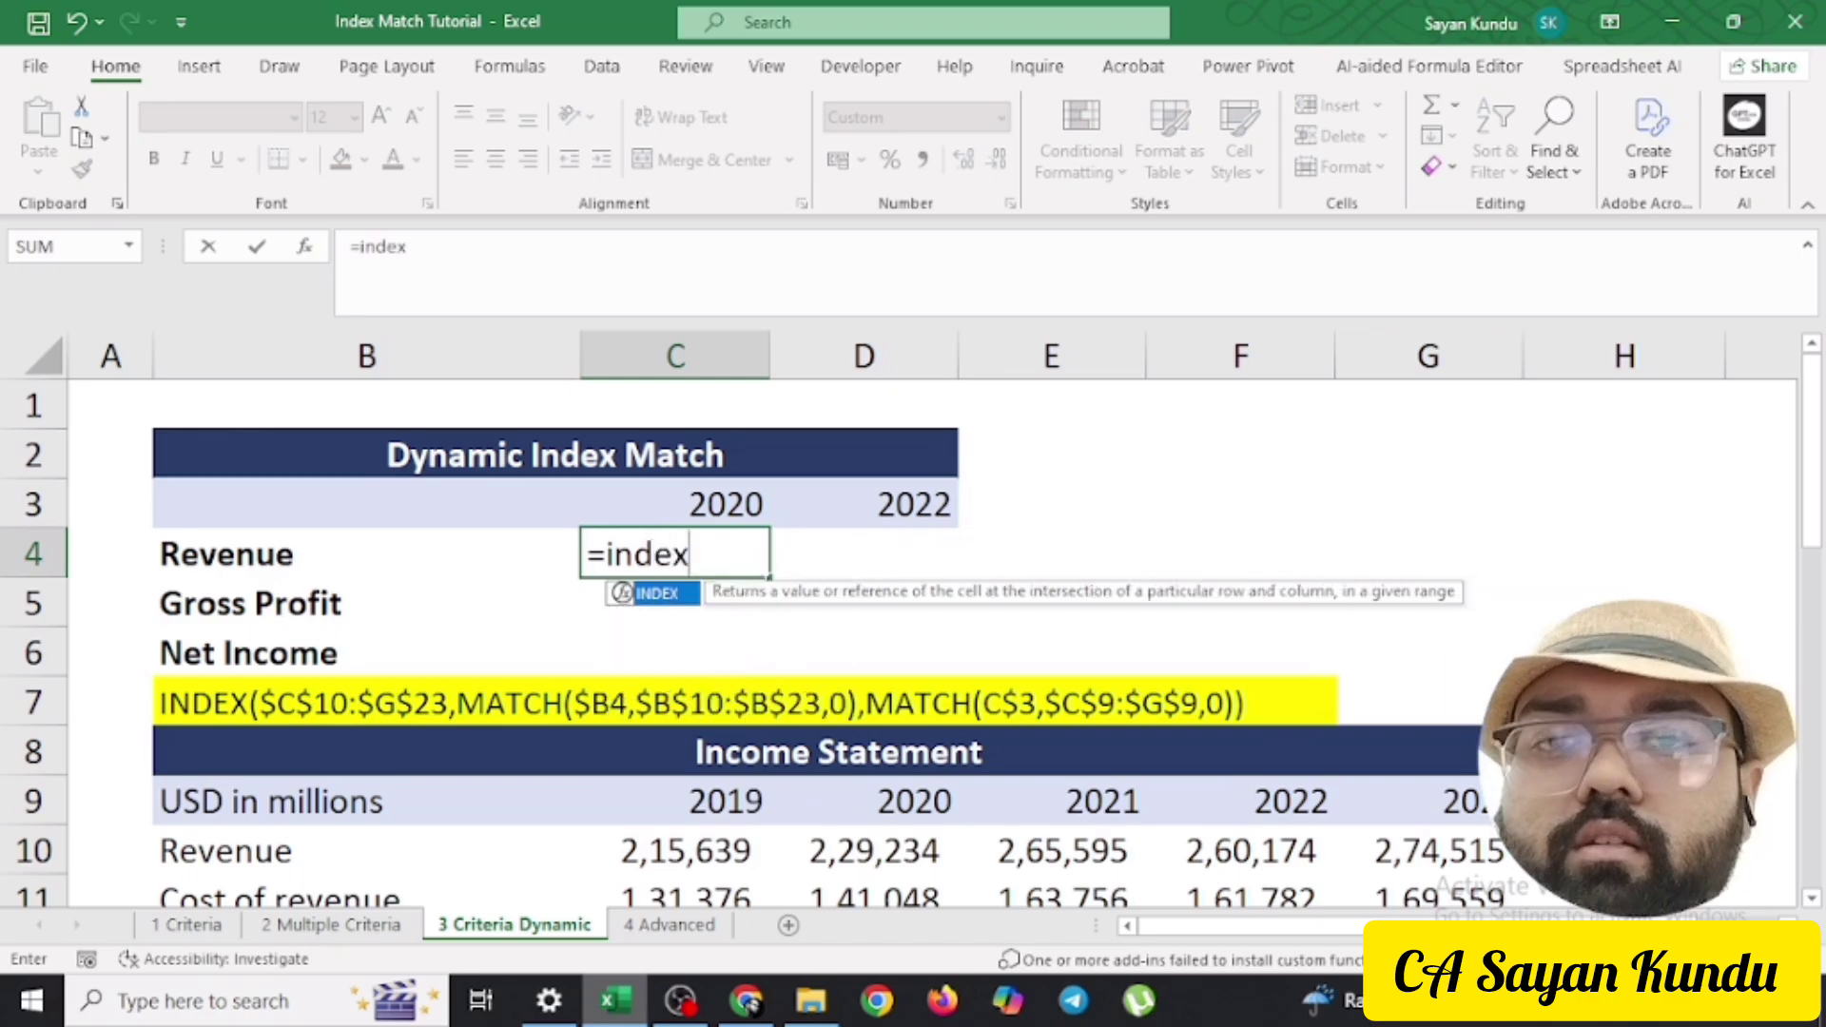
text(()
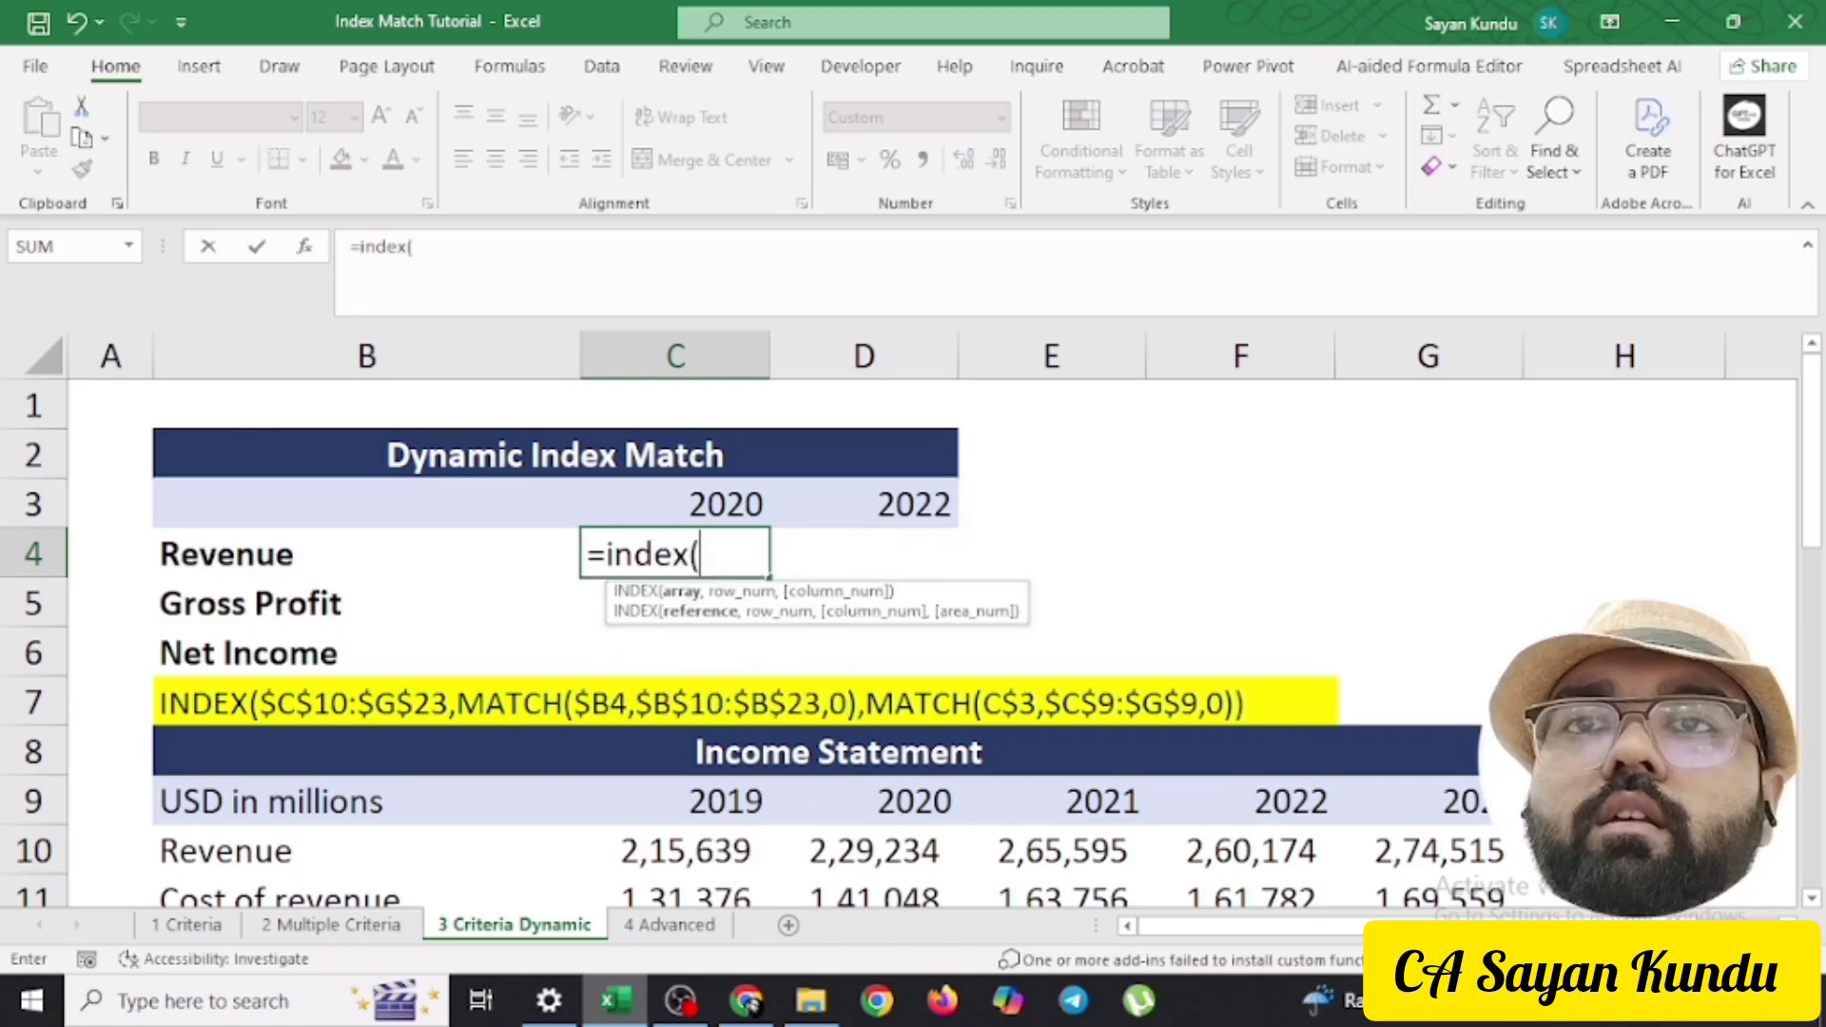
drag(685, 851, 1436, 853)
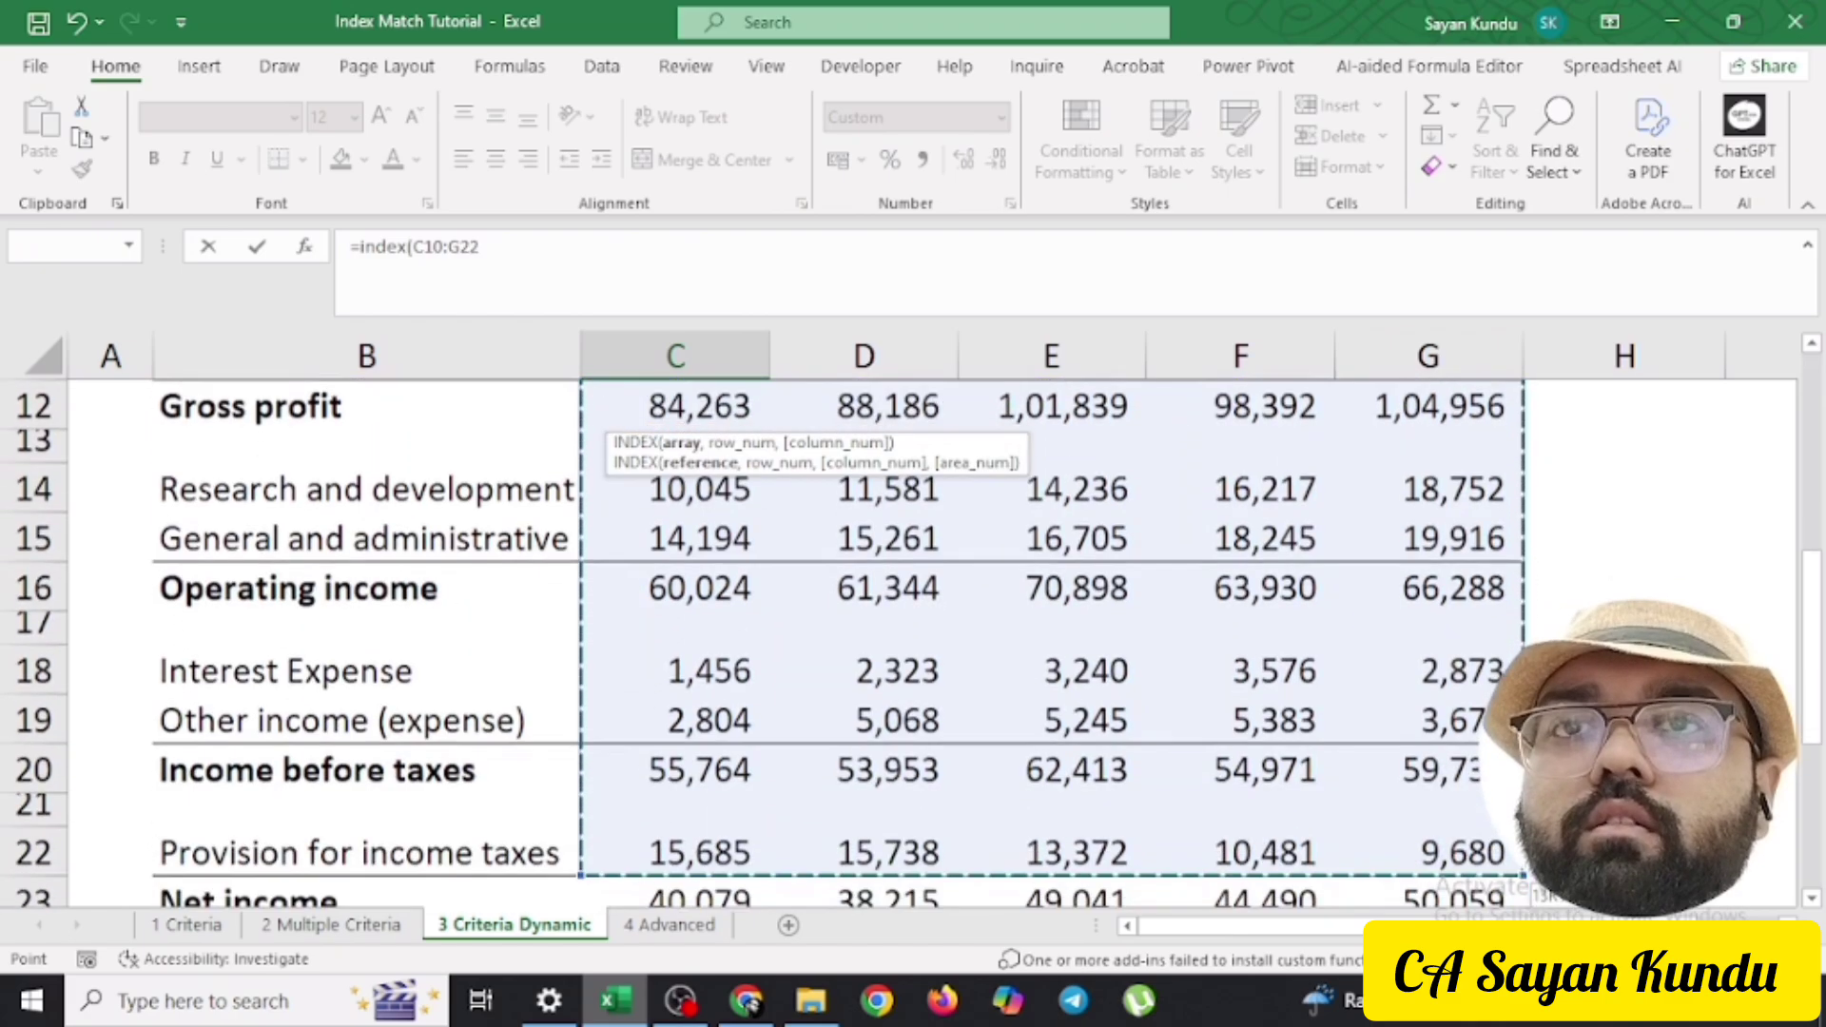
key(ctrl+shift+Down)
key(ctrl+shift+Down)
key(ctrl+shift+Up)
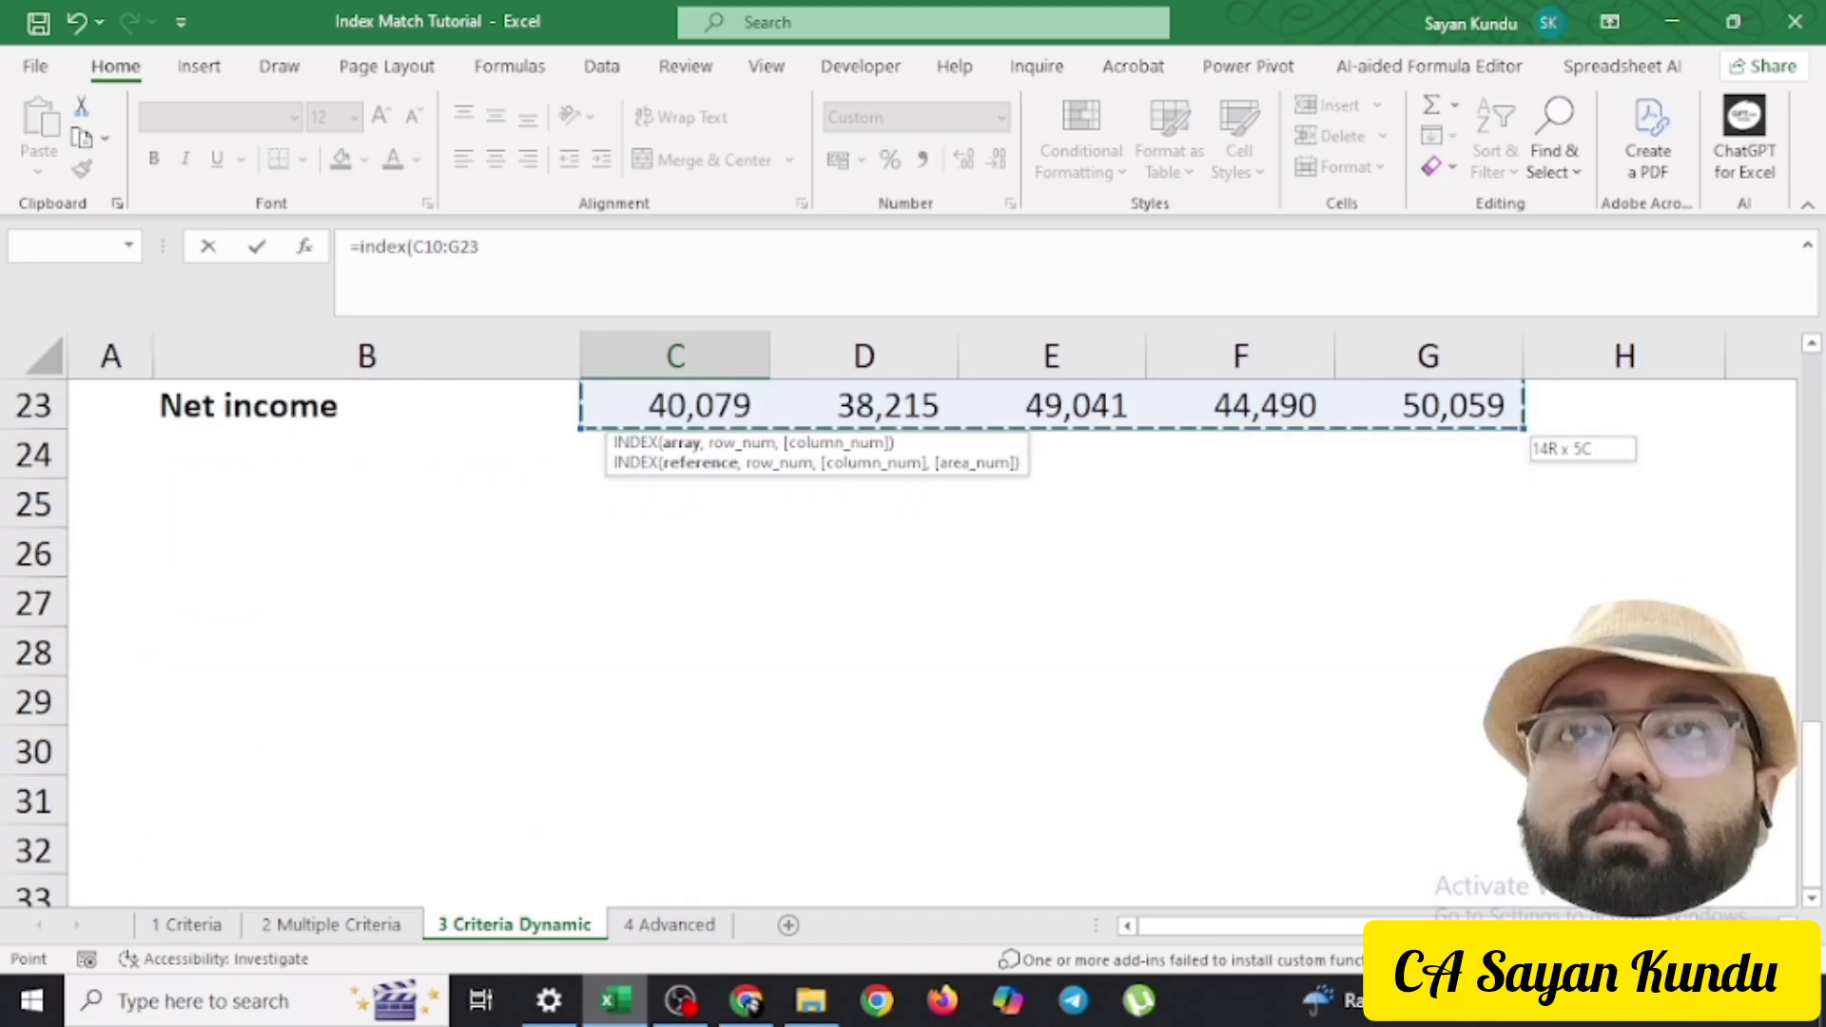
text(,)
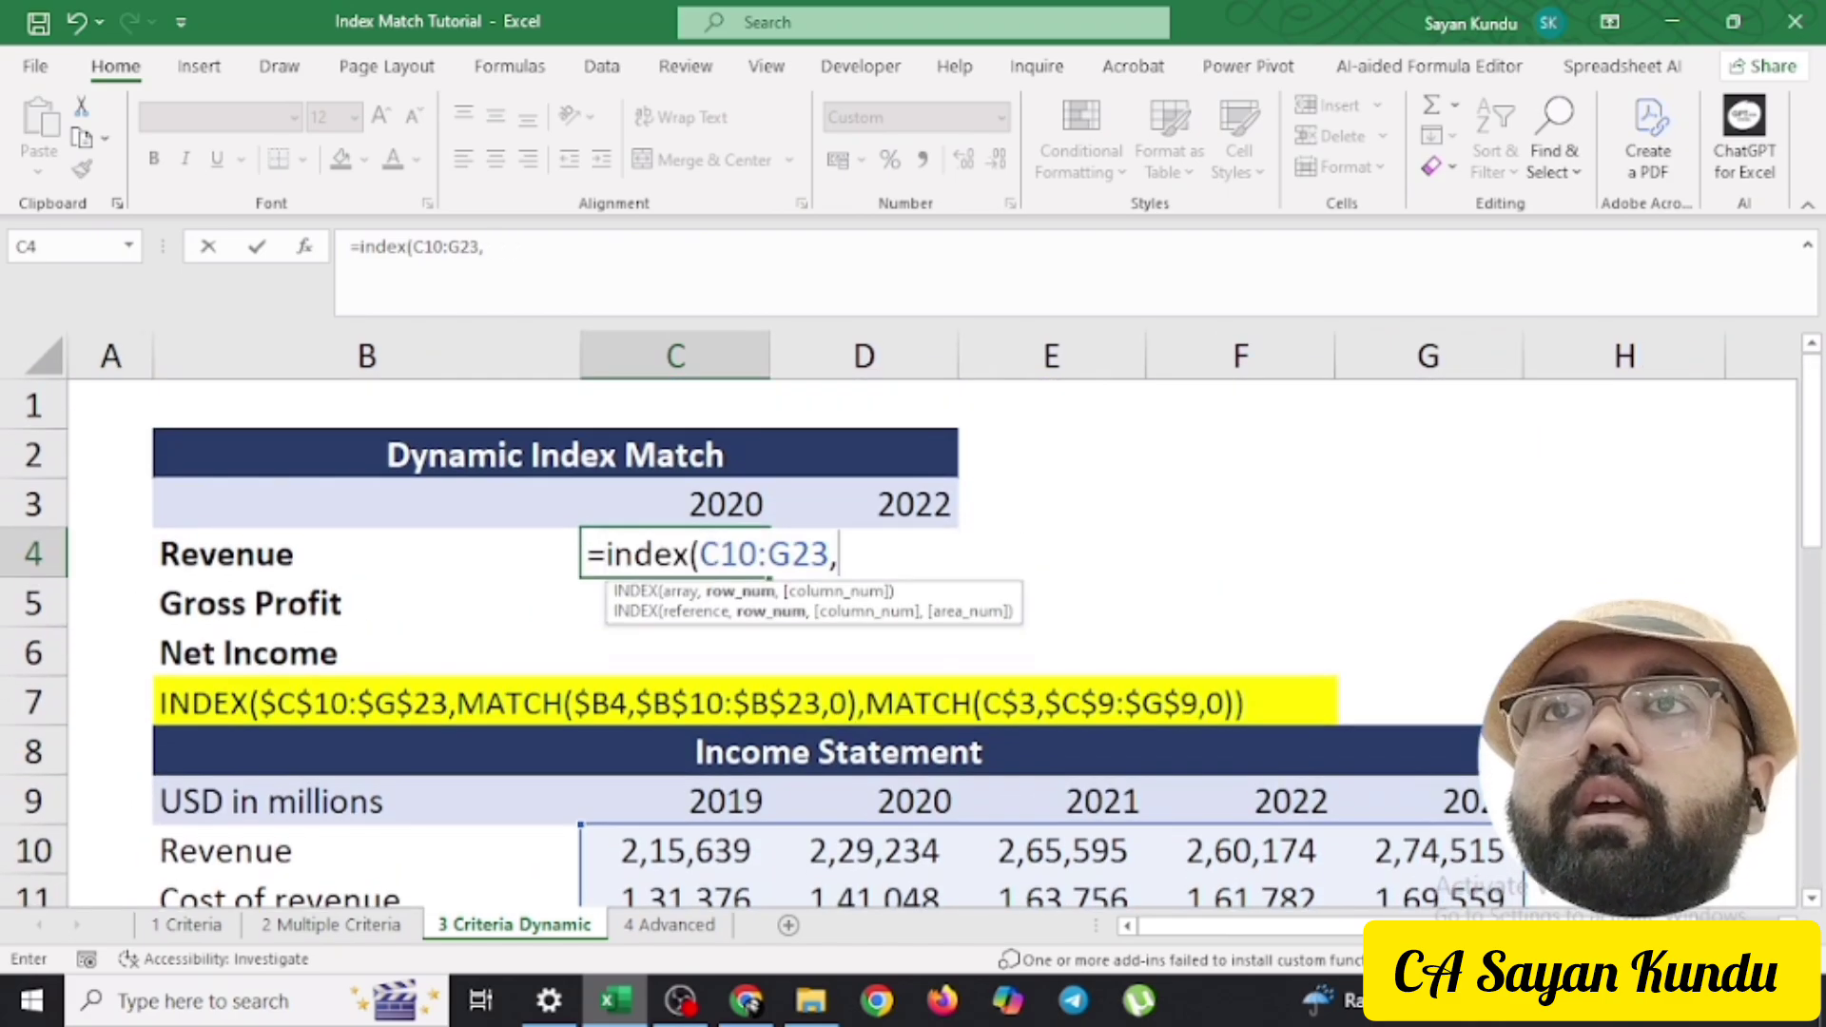
Make the INDEX array in the C4 formula fully absolute as $C$10:$G$23
drag(479, 247, 413, 247)
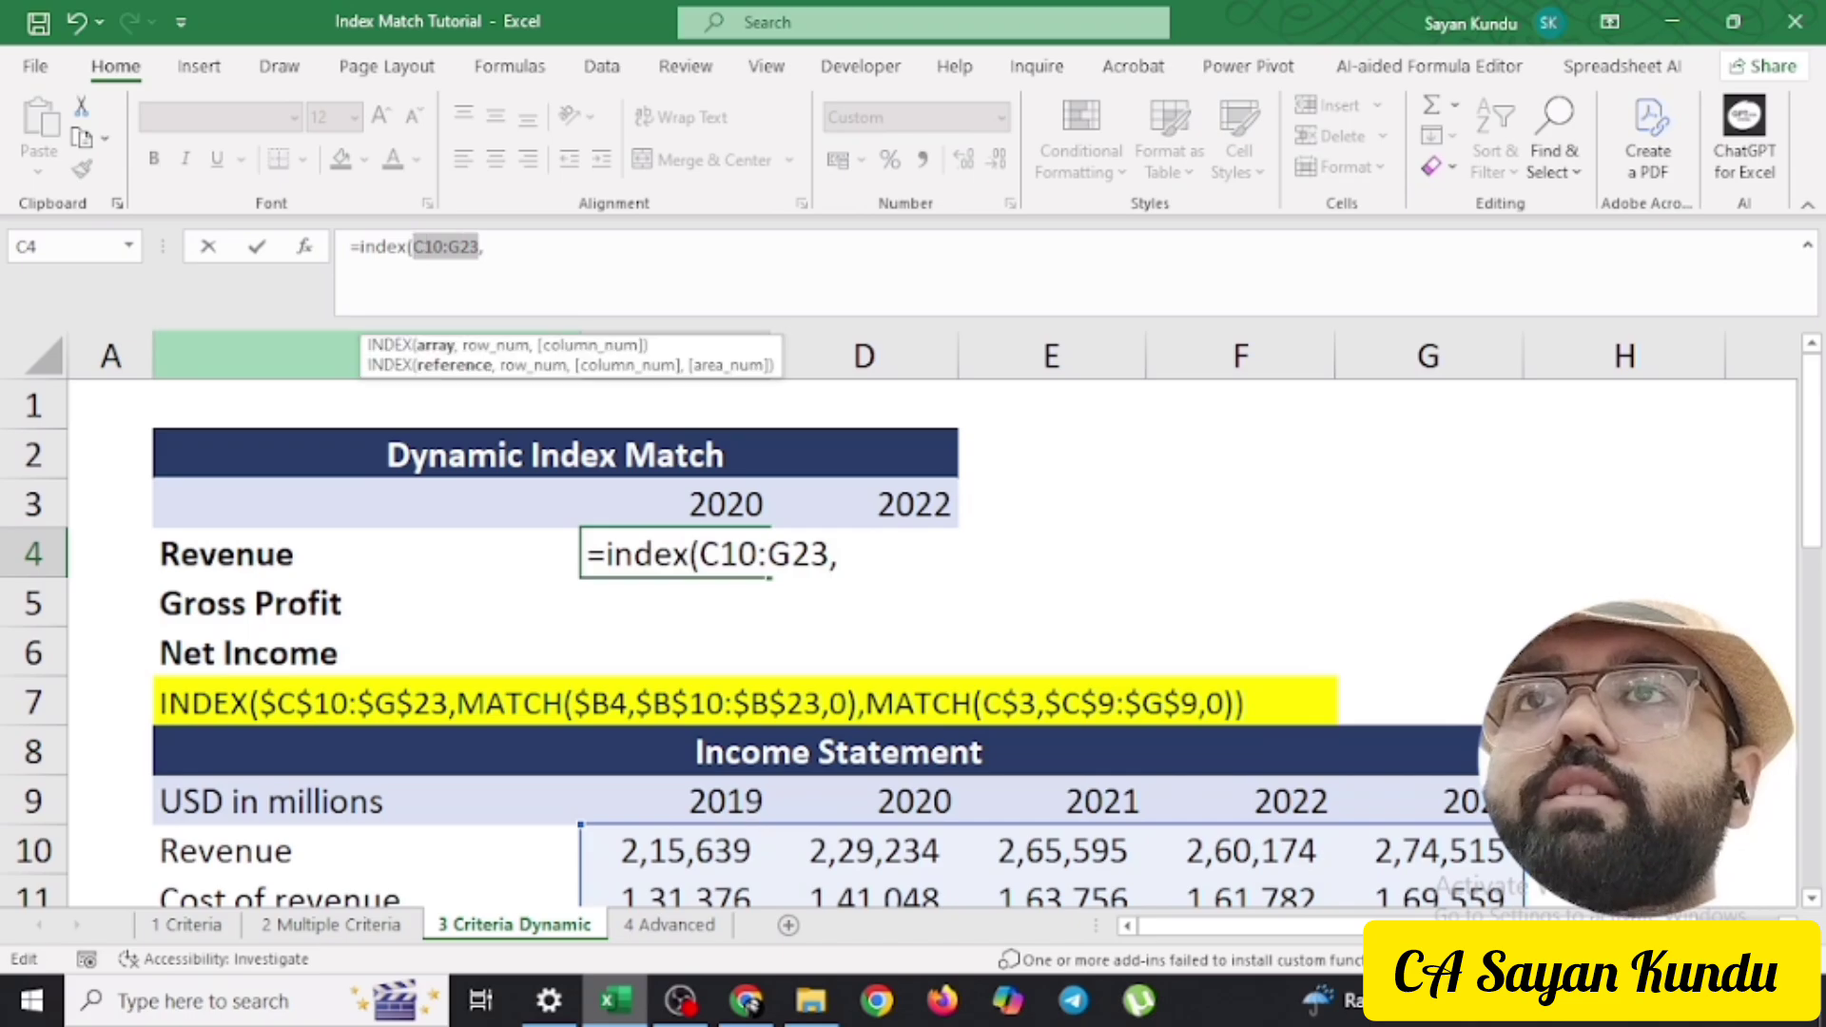
key(F4)
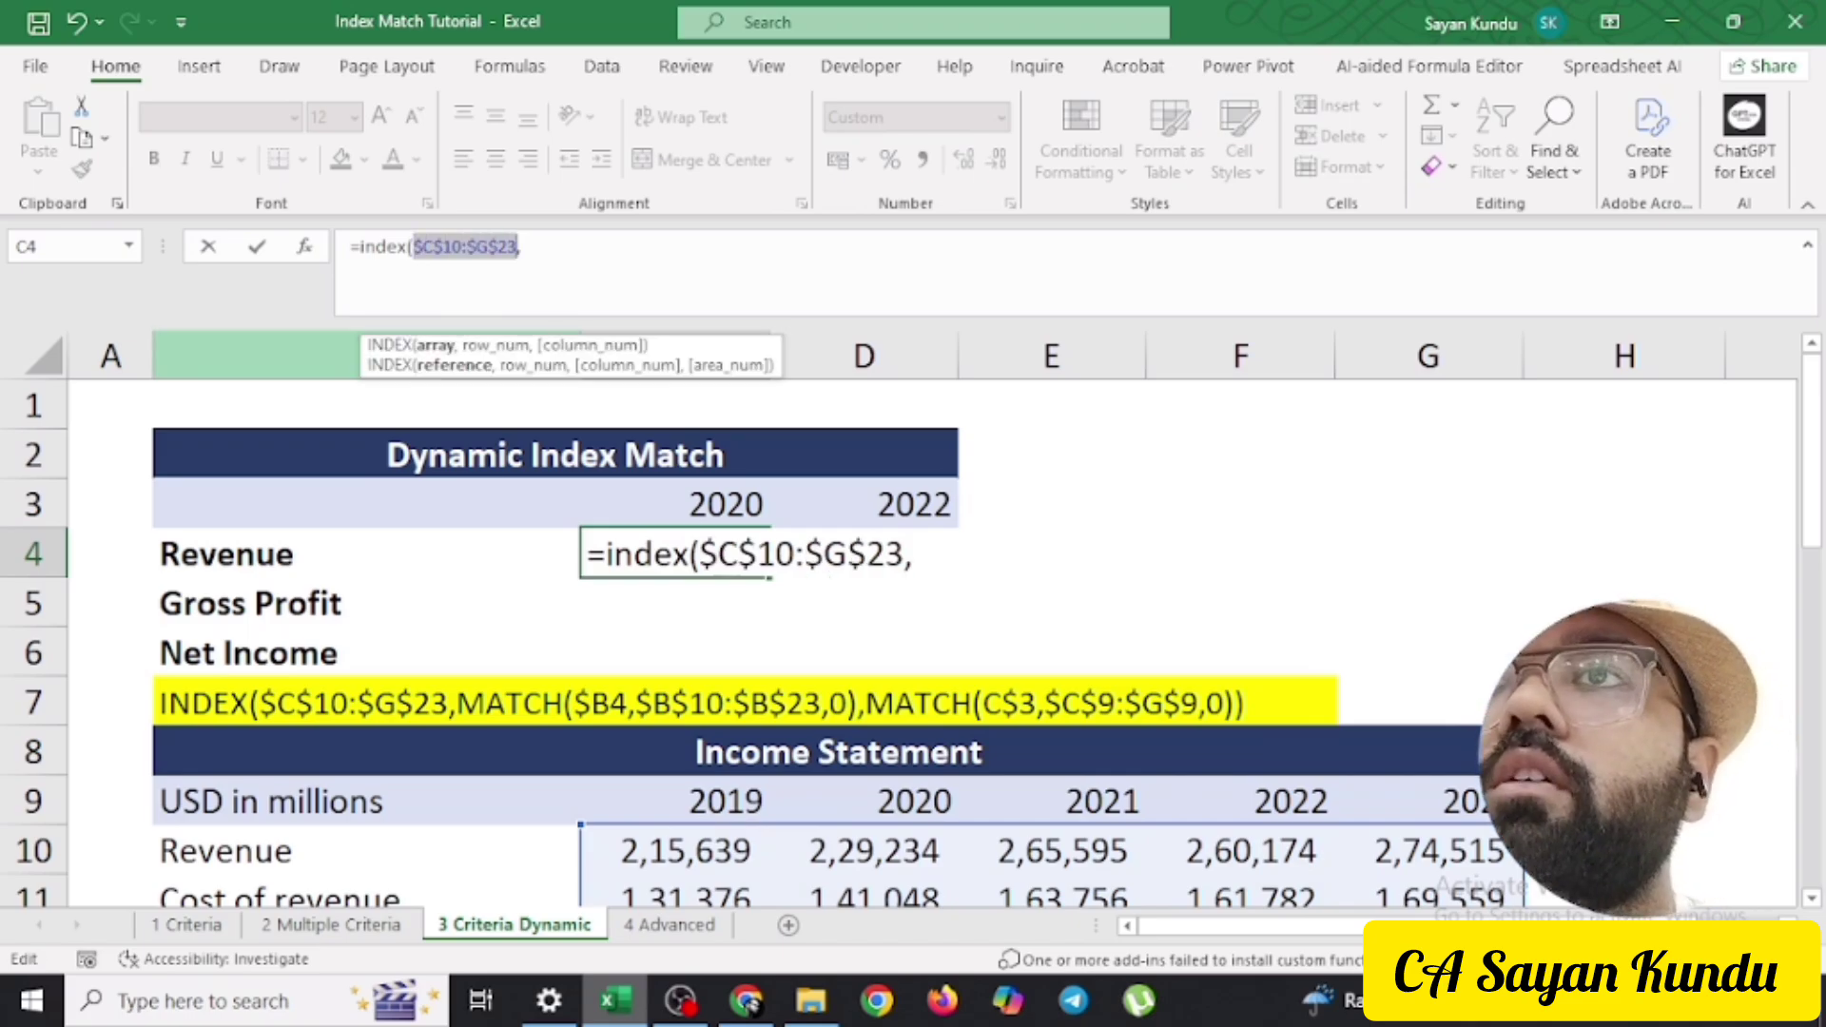
click(522, 247)
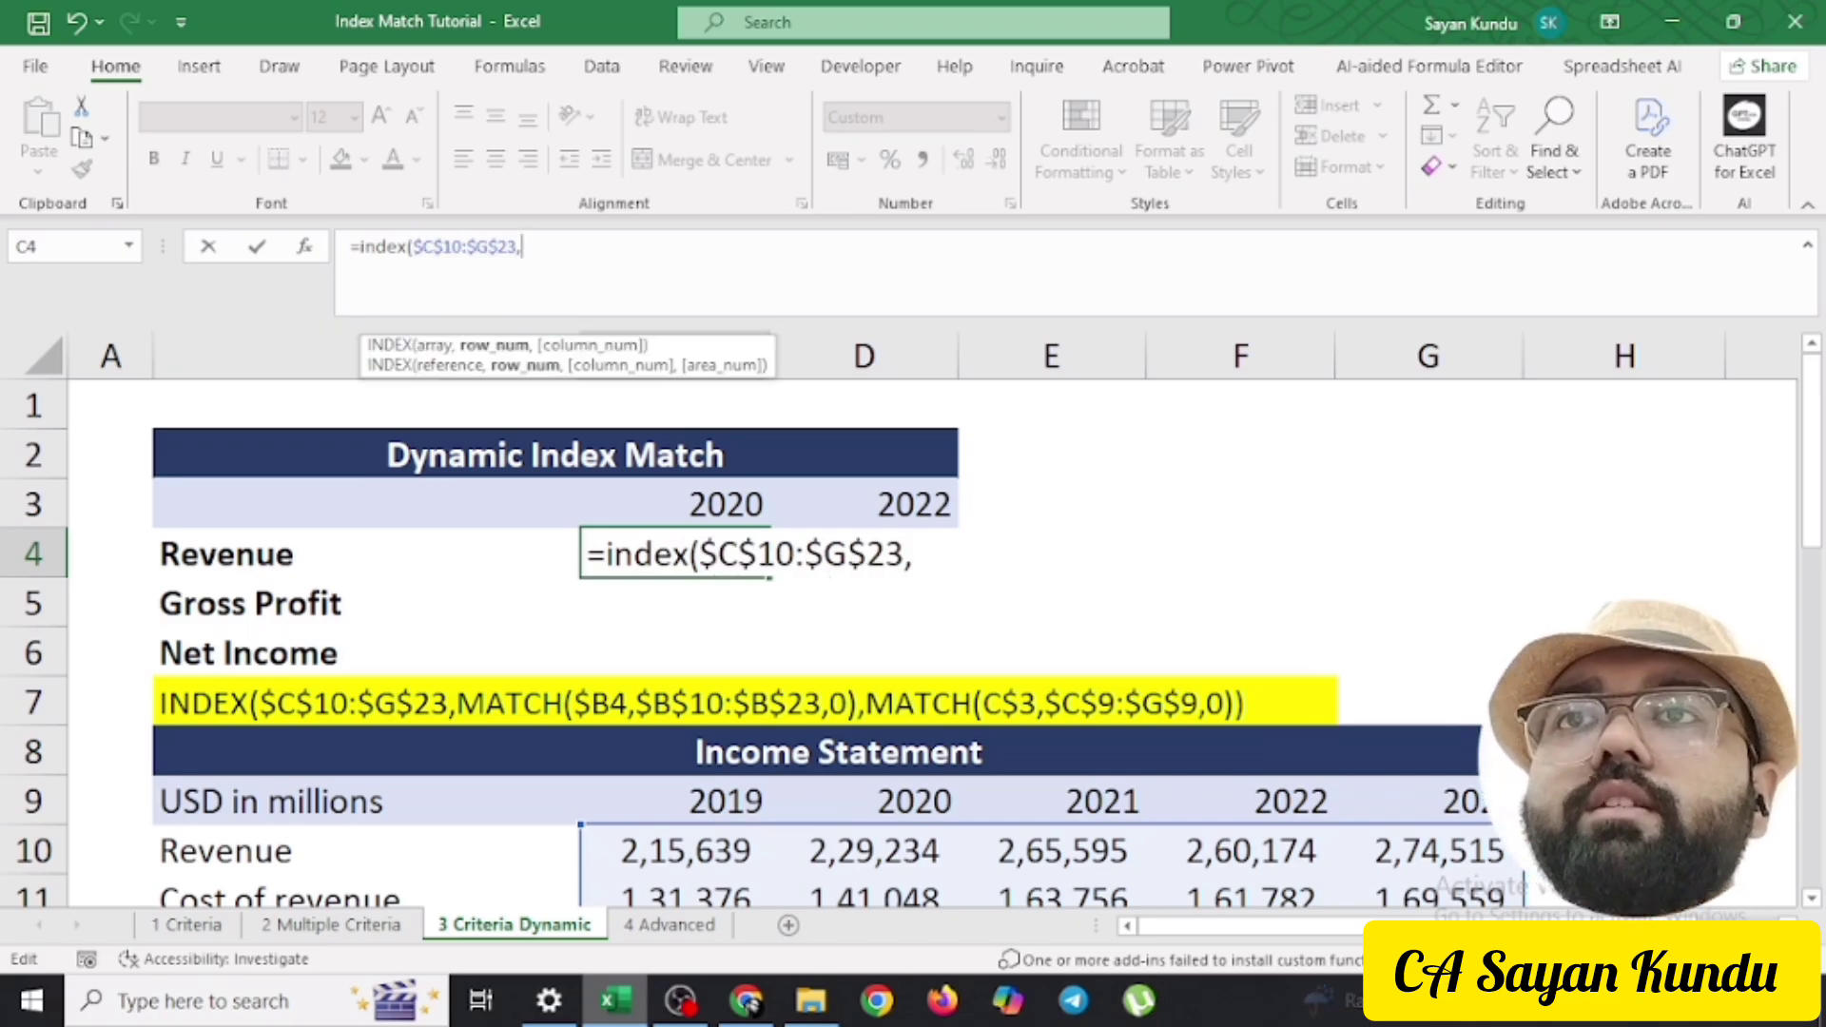
Add a MATCH function as the row number argument in C4, with the column-locked reference $B4 as its lookup value
text(match()
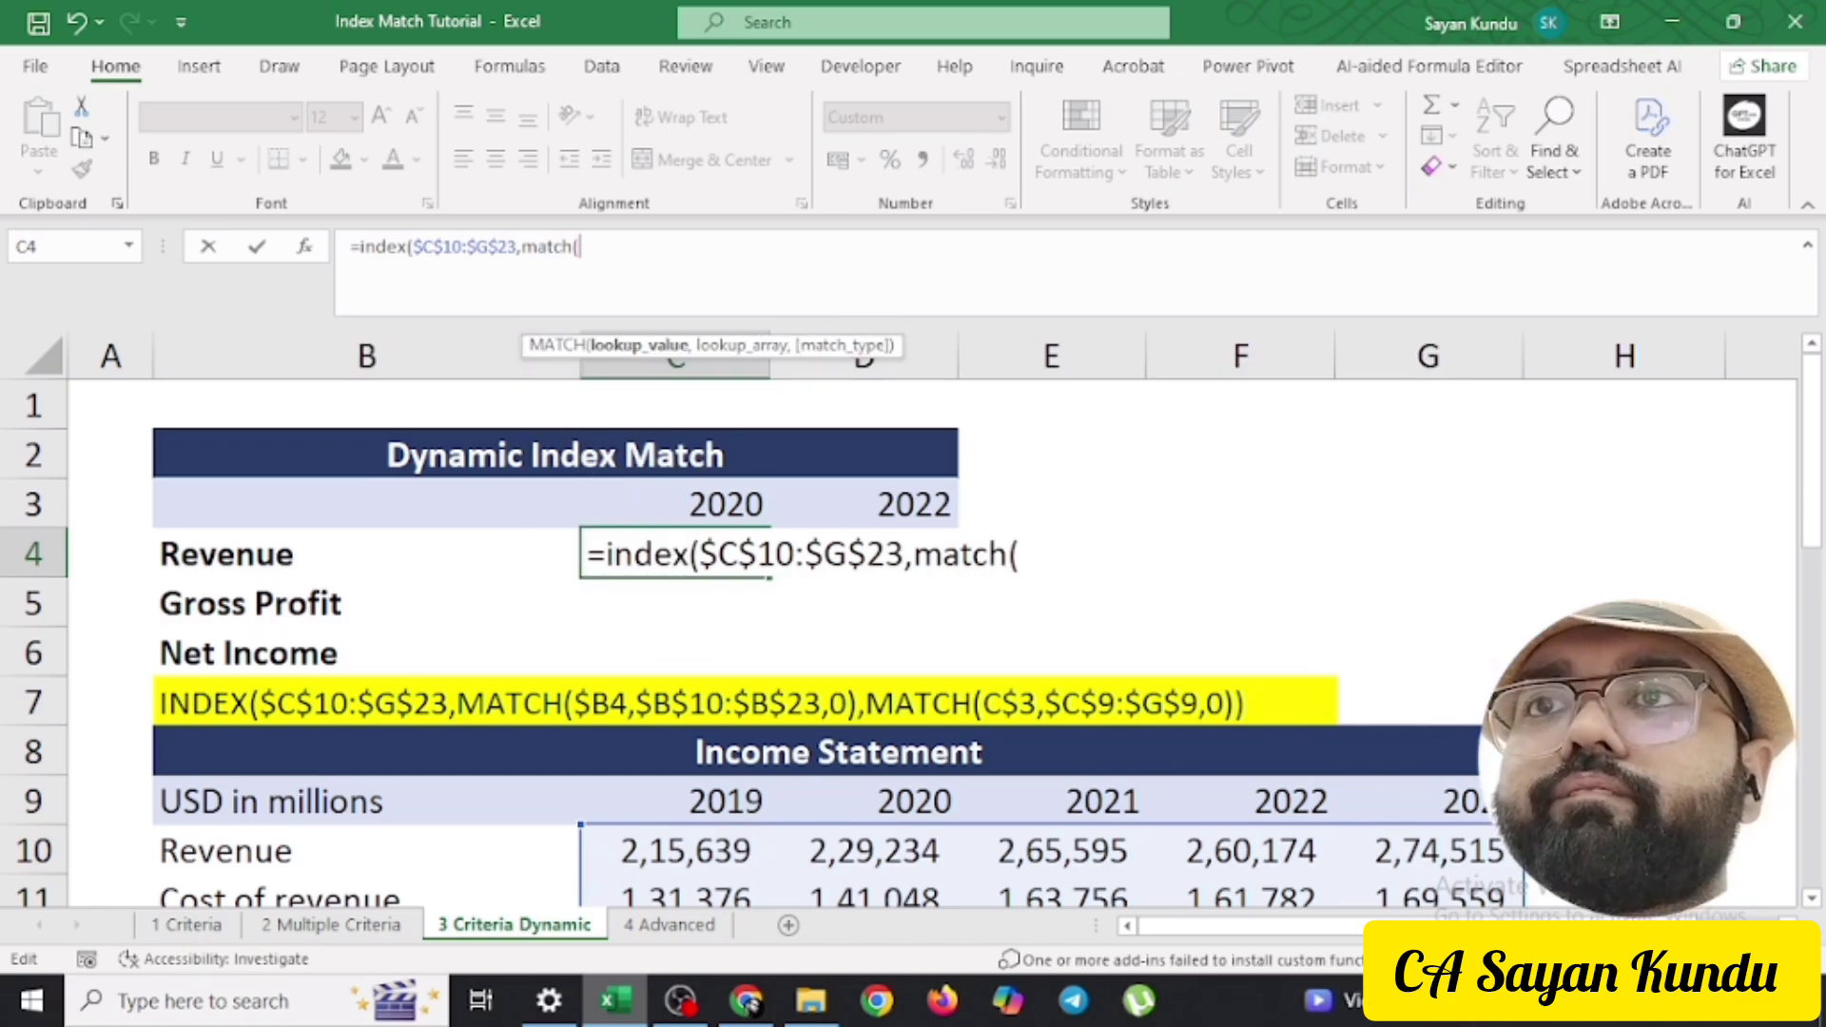
key(F2)
key(Left)
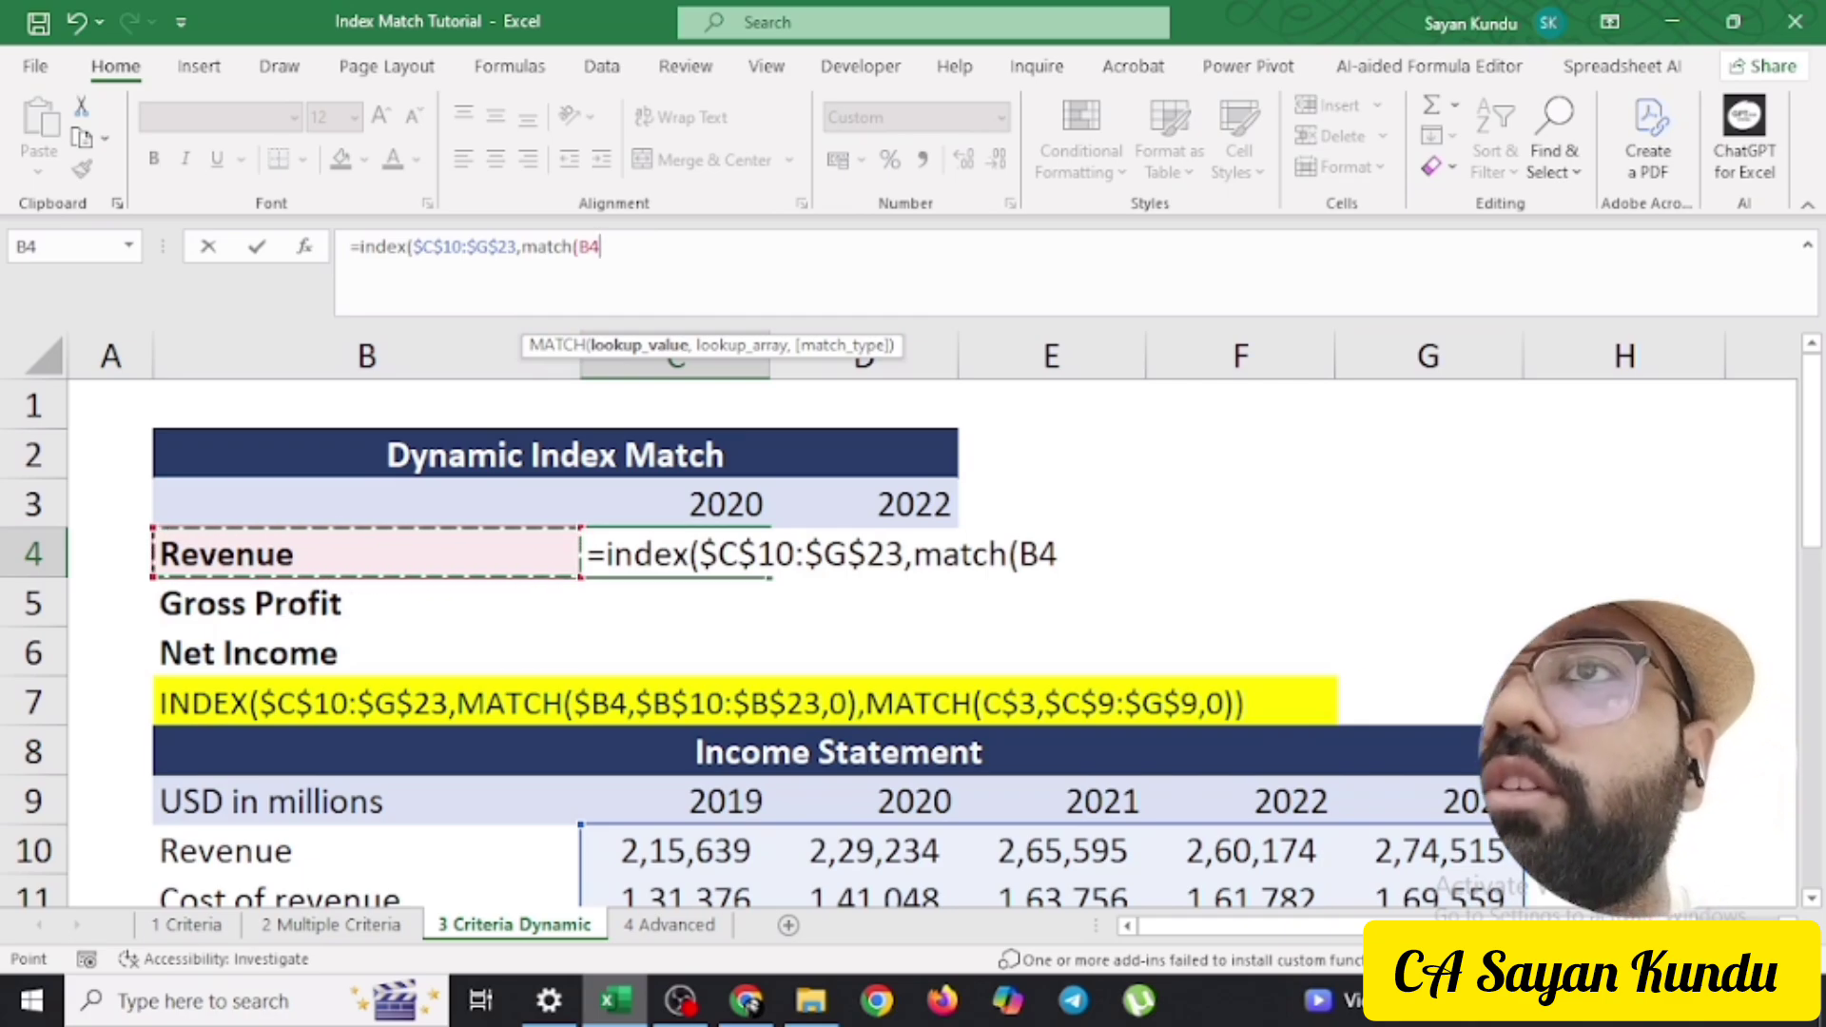
key(F4)
key(F4)
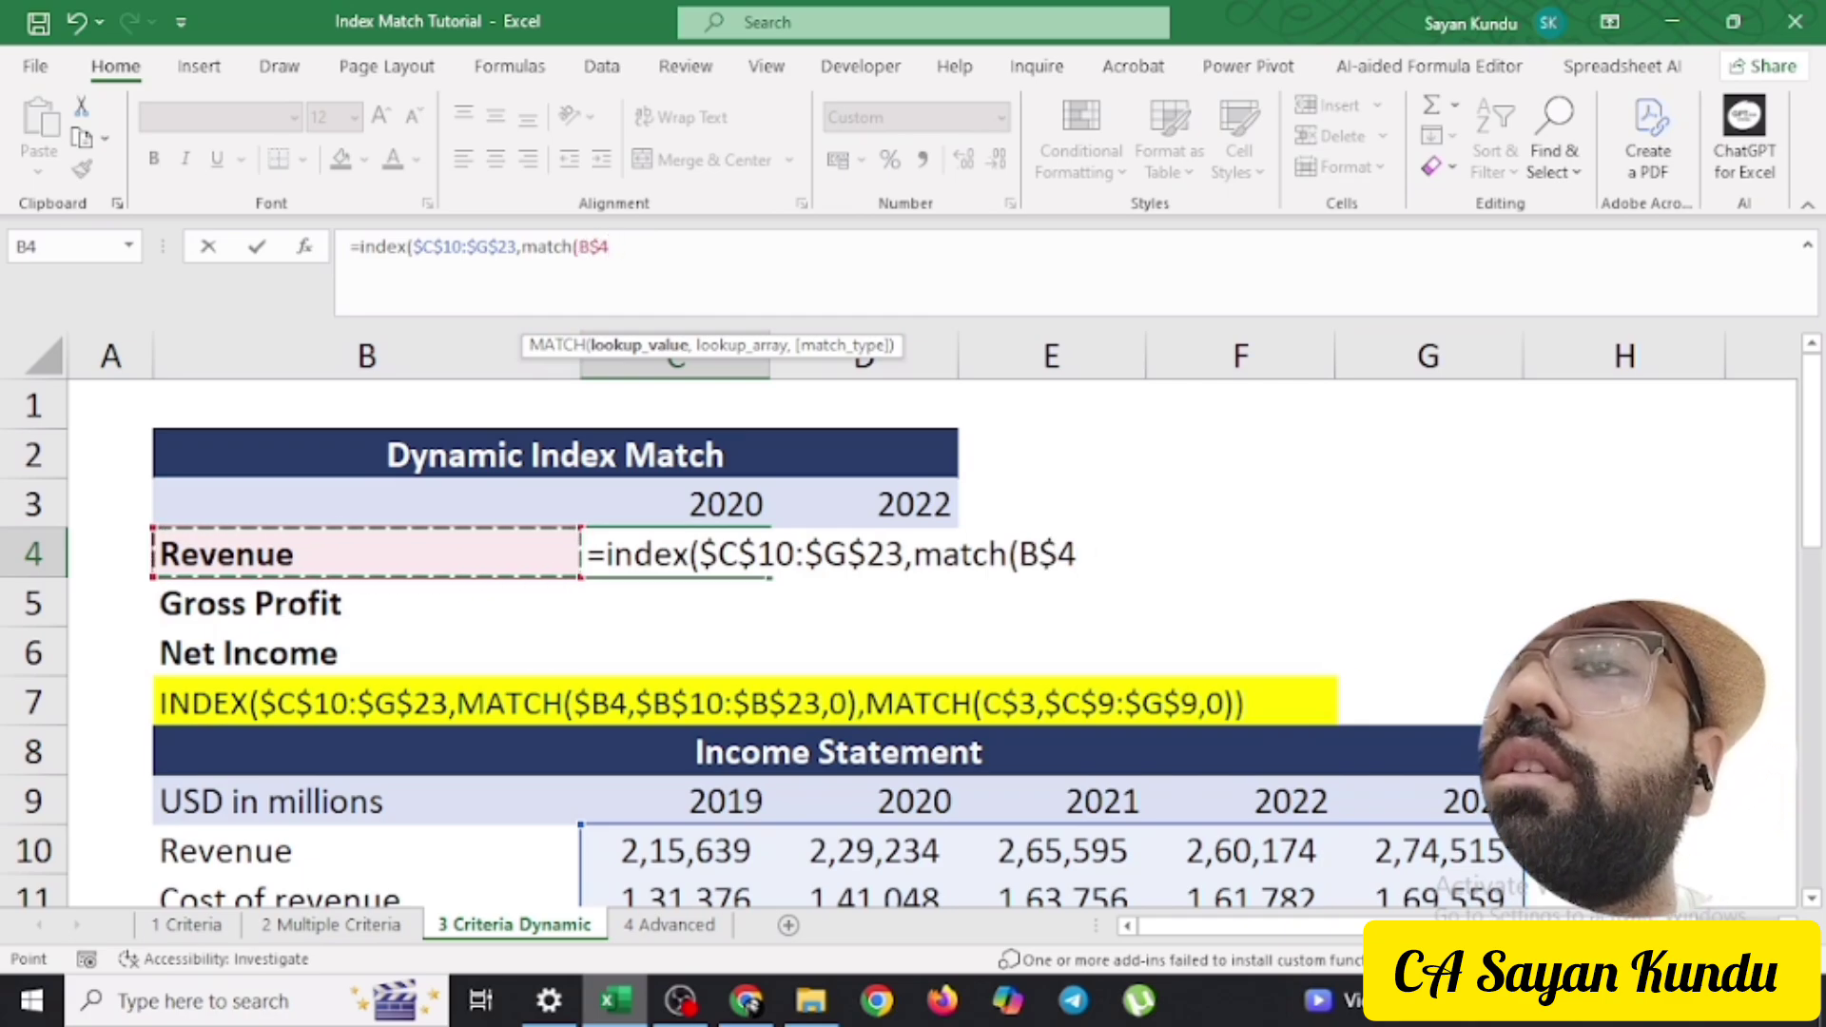
key(F4)
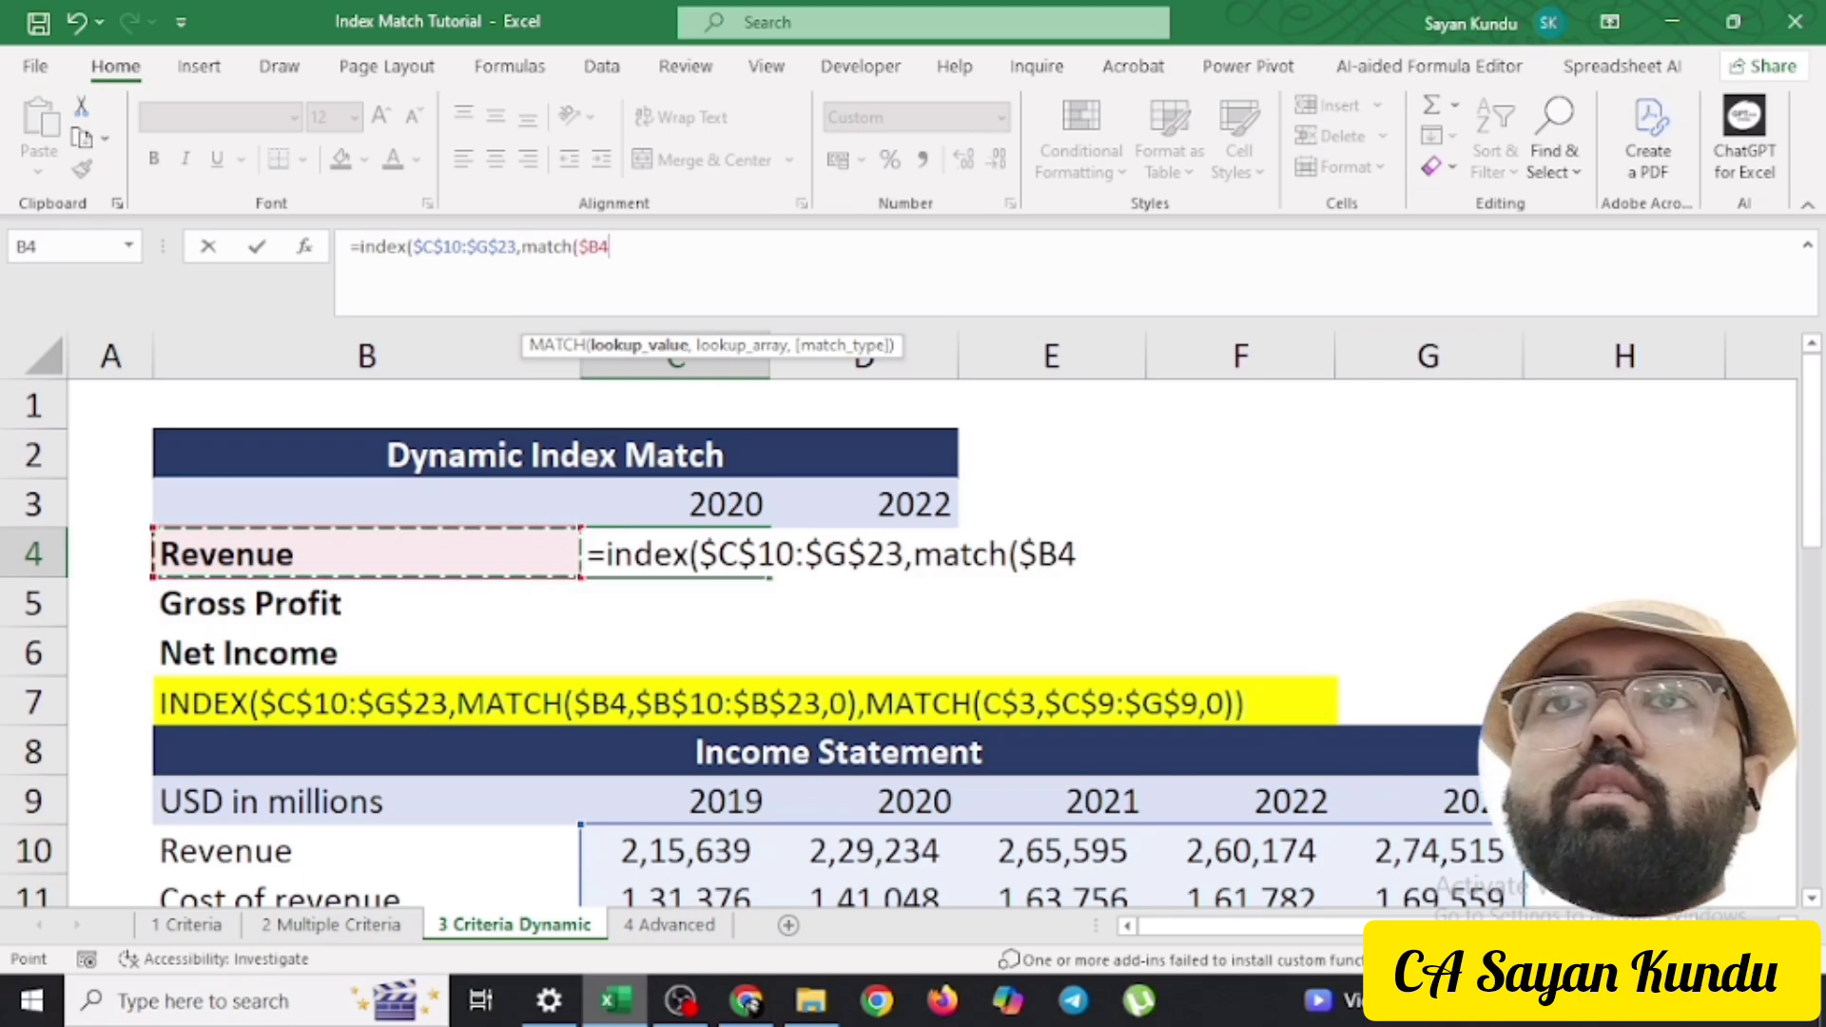
text(,)
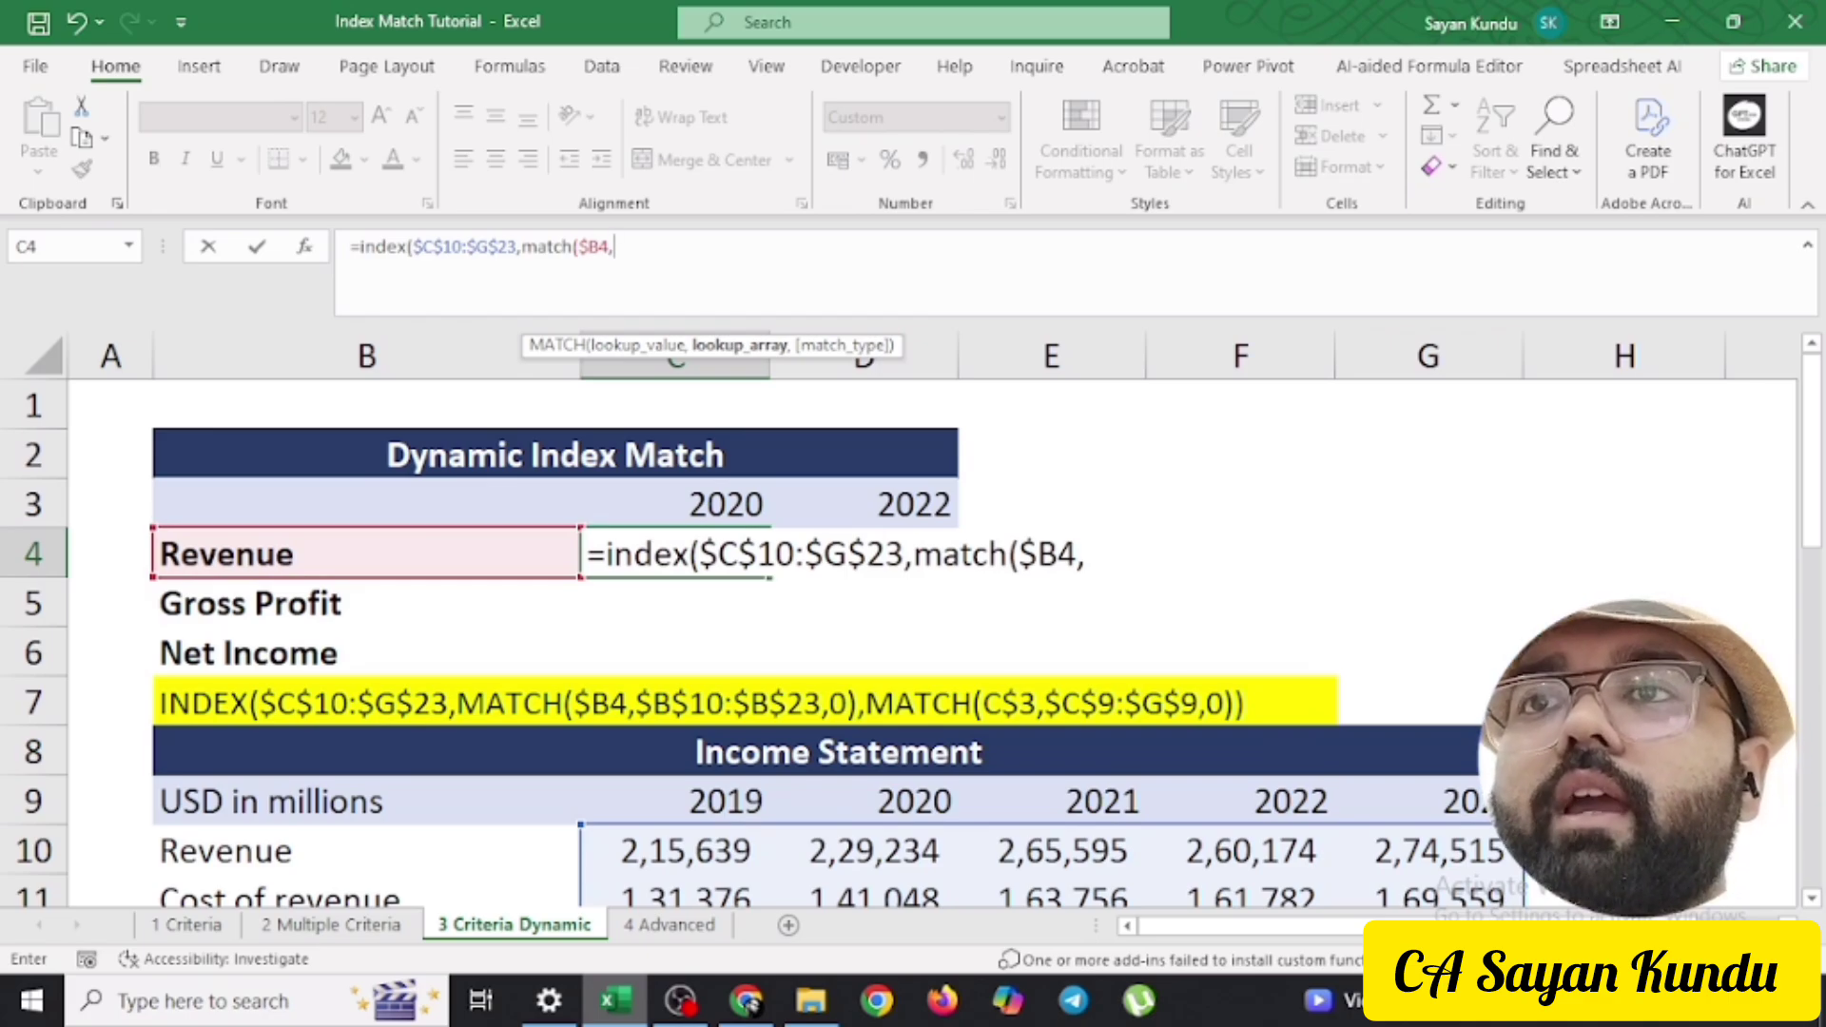
Complete the row MATCH in C4 with the absolute lookup array $B$10:$B$23 and match type 0
drag(366, 851, 561, 904)
key(ctrl+shift+Down)
key(ctrl+shift+Down)
key(ctrl+shift+Down)
key(ctrl+shift+Down)
key(ctrl+shift+Down)
key(ctrl+shift+Down)
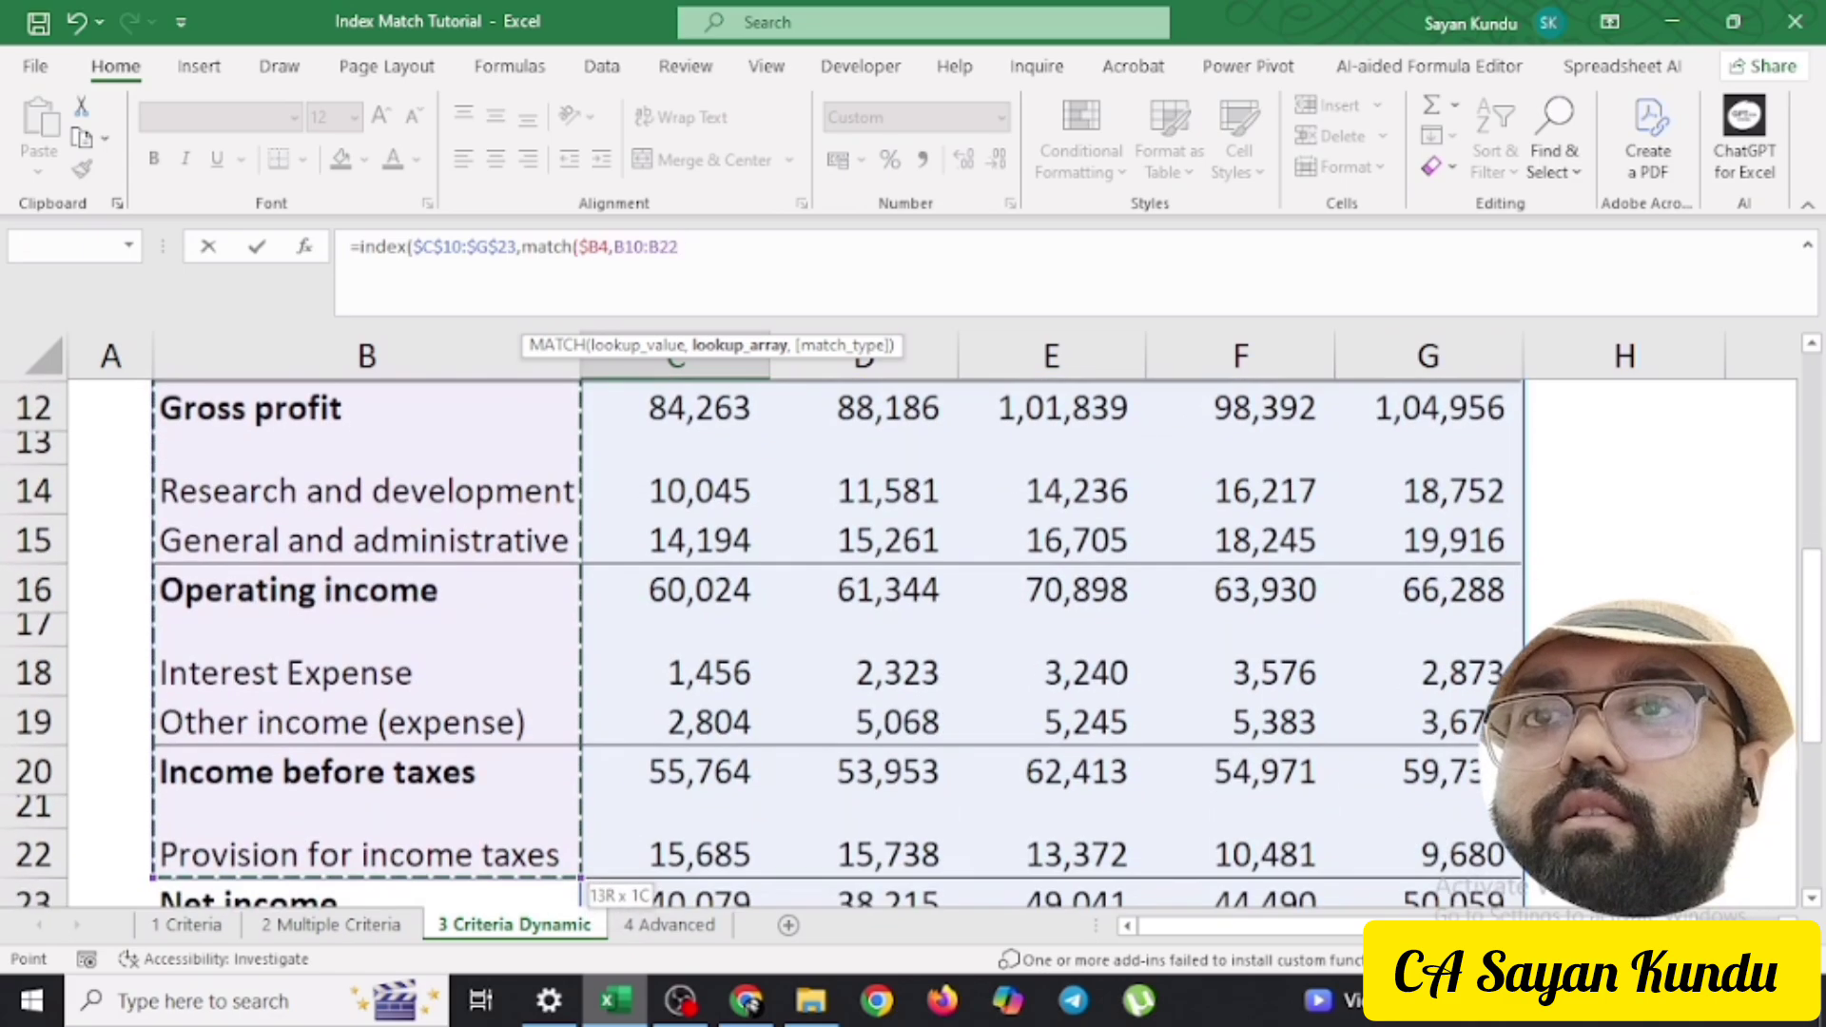
key(ctrl+shift+Up)
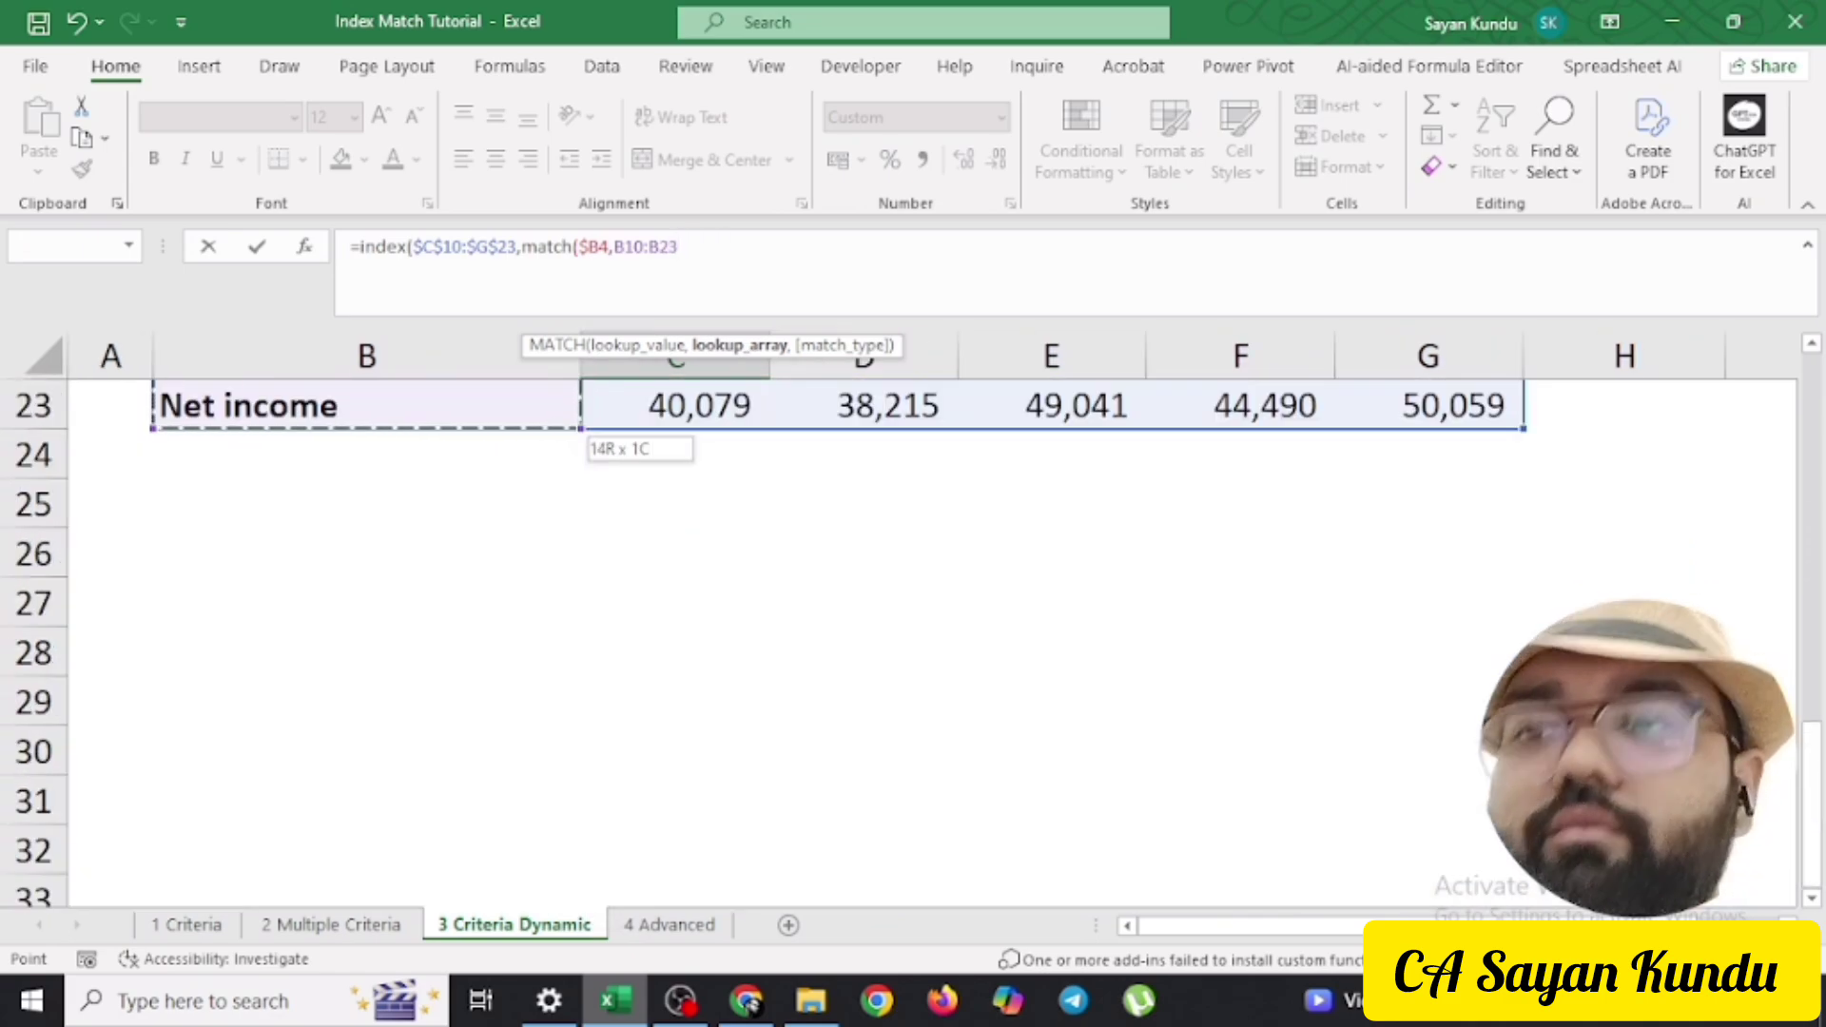
scroll(856, 647, up, 5)
key(F4)
text(,0)
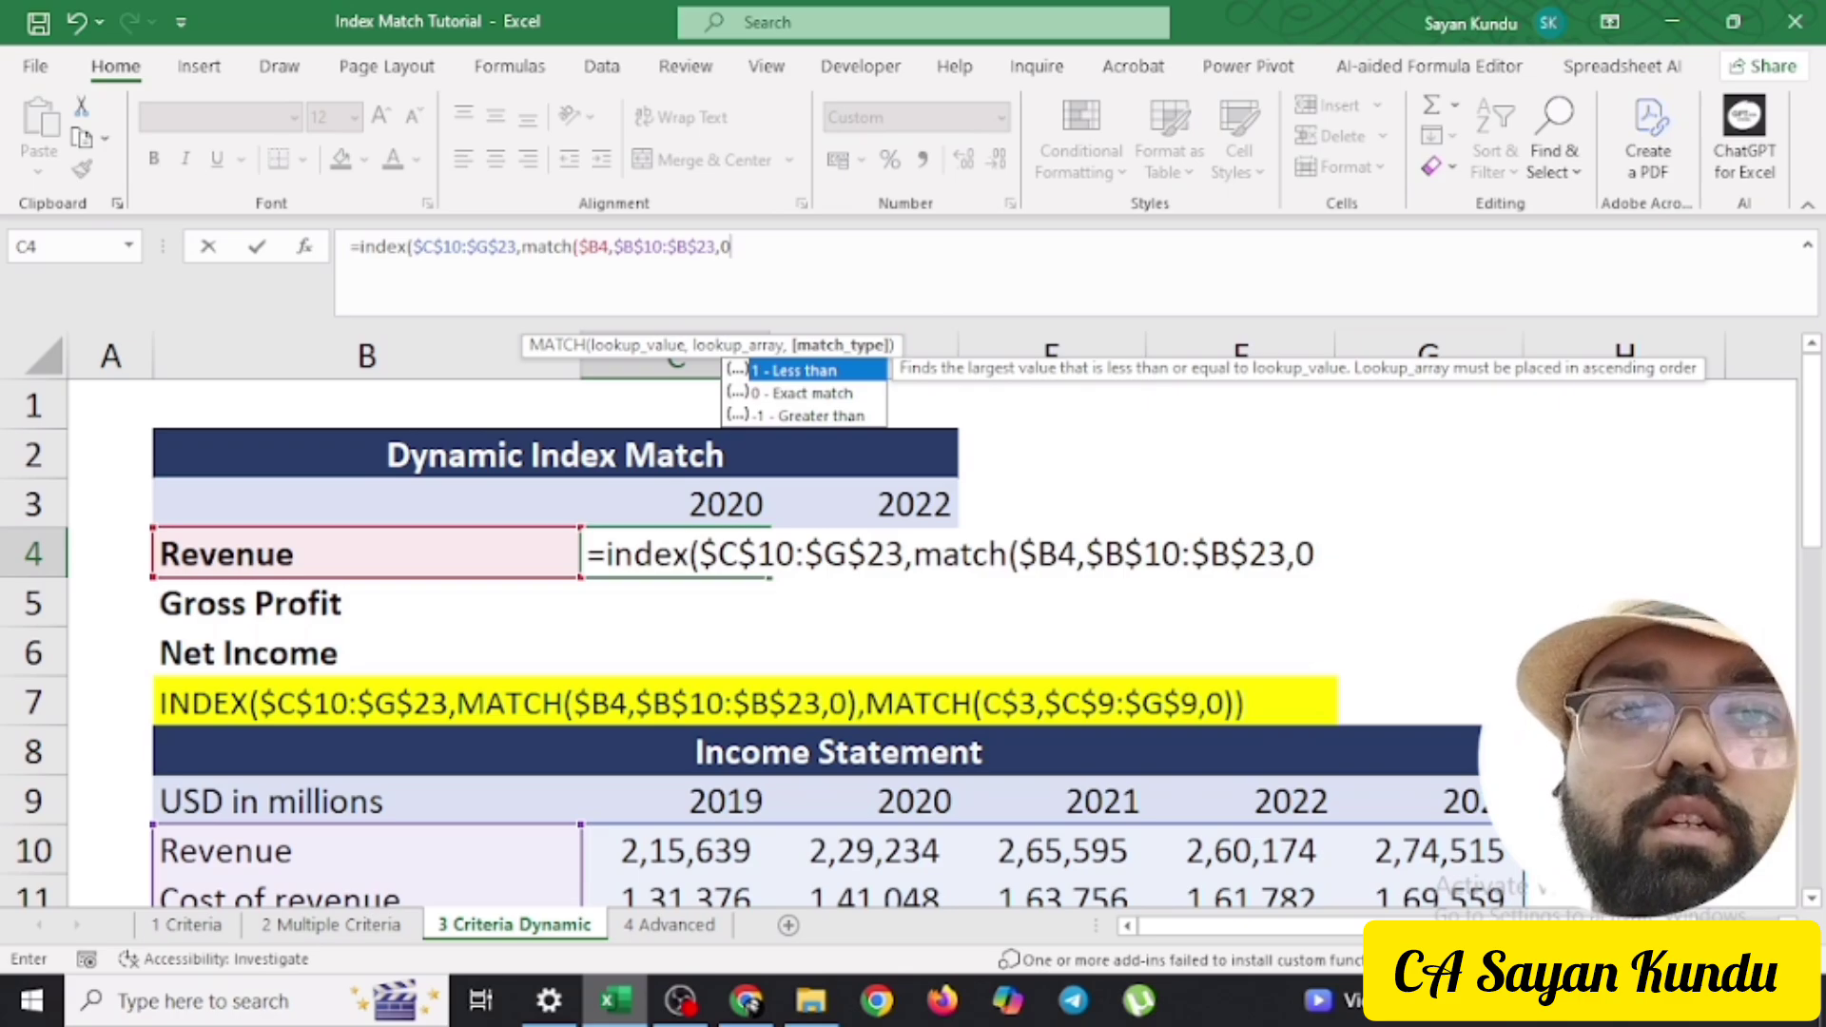
text(),)
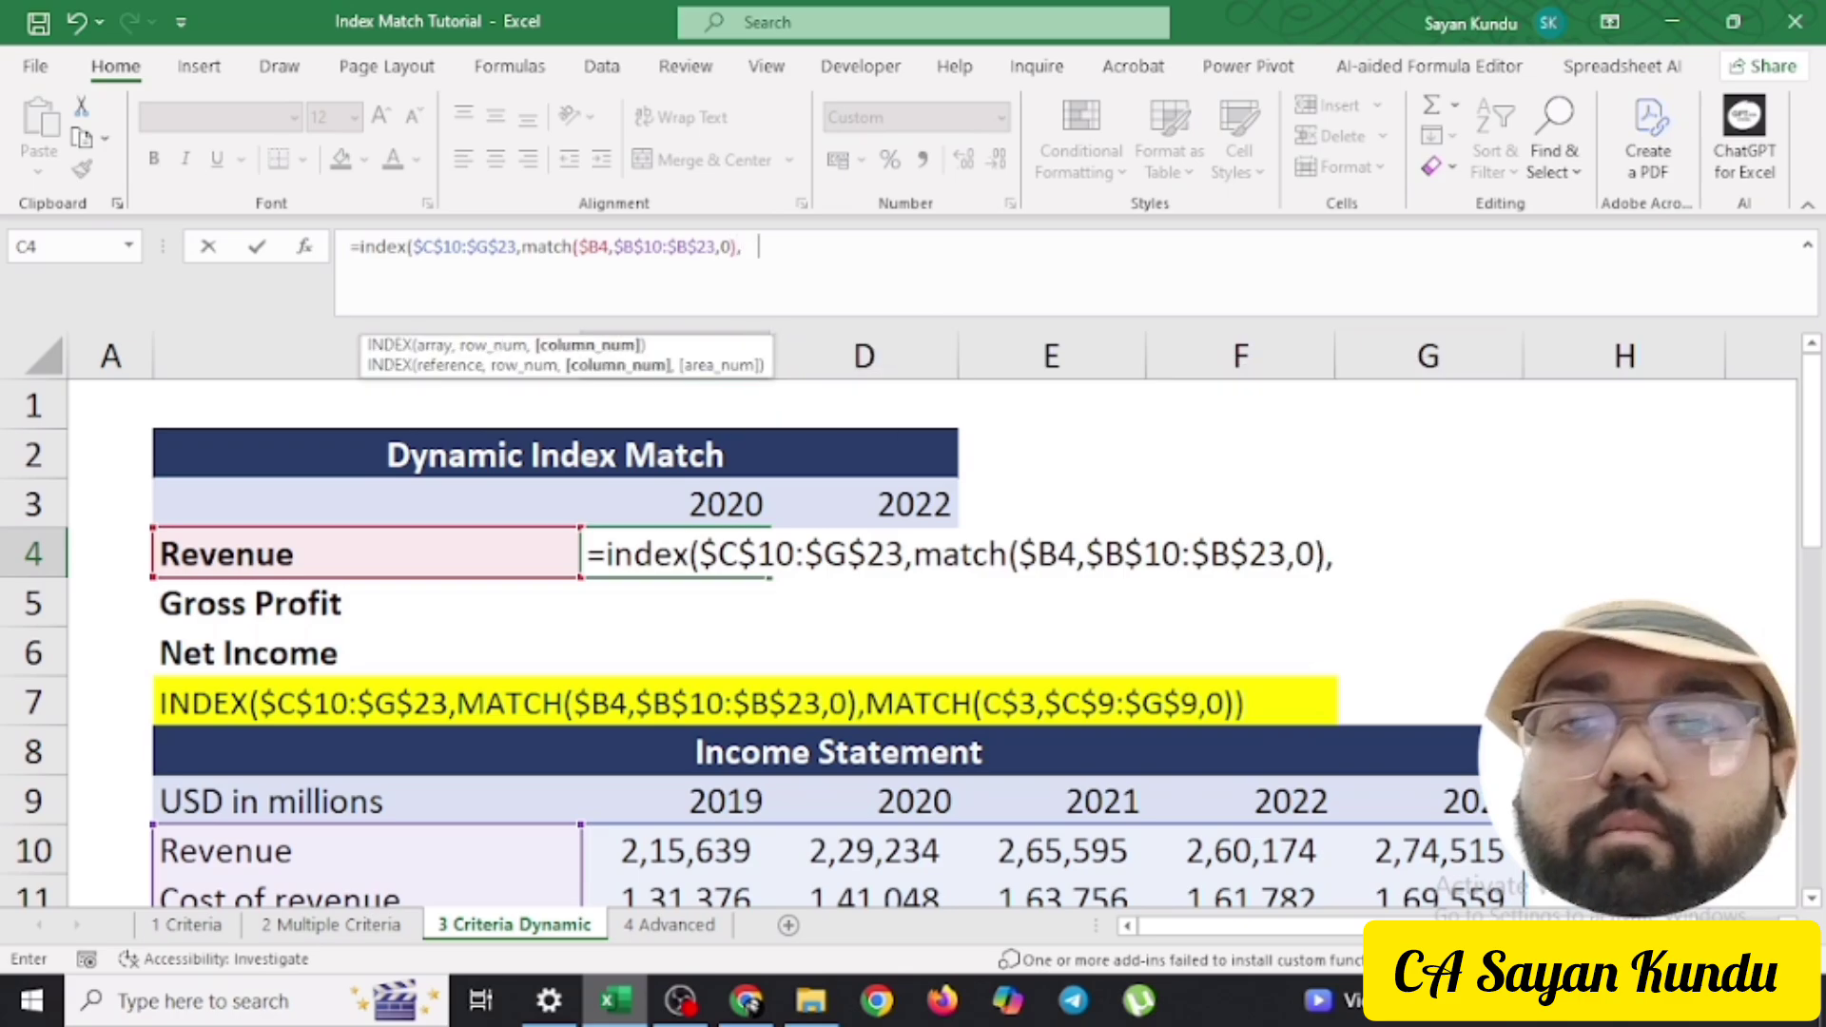
Add a second MATCH to the C4 formula as the column number argument, with the row-locked reference C$3 as its lookup value
text(match()
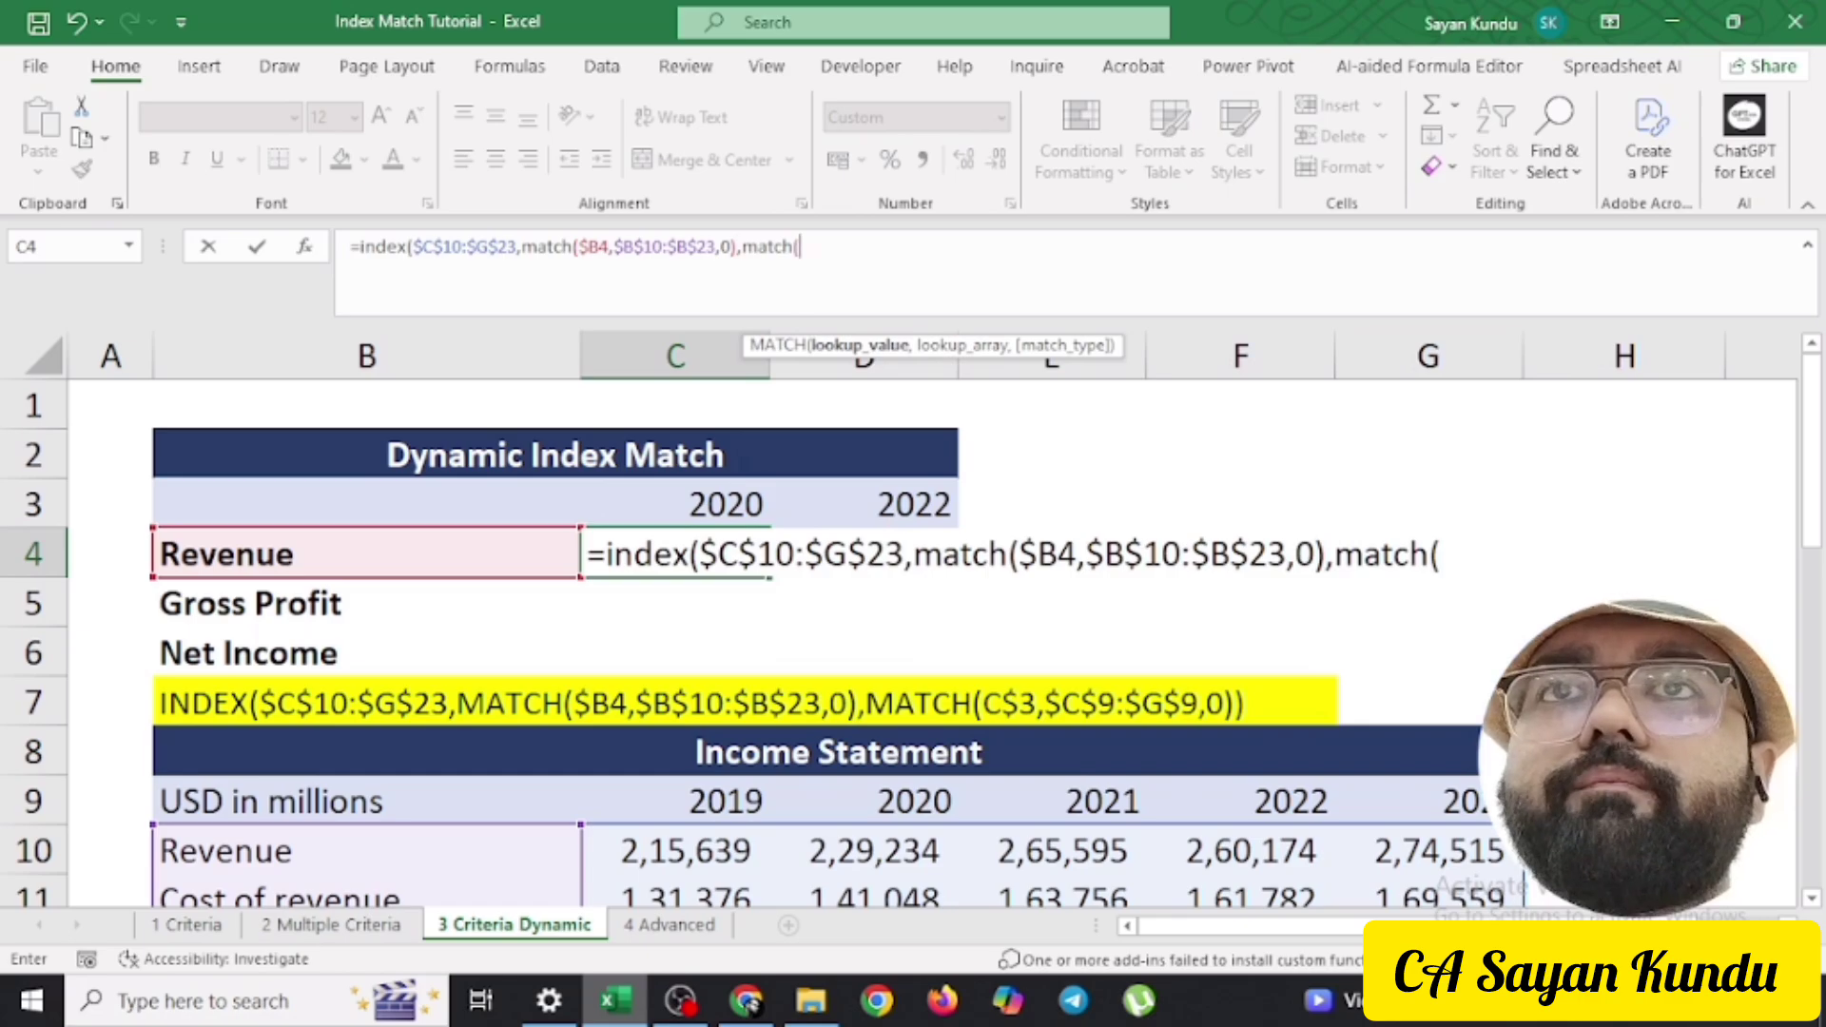
key(Up)
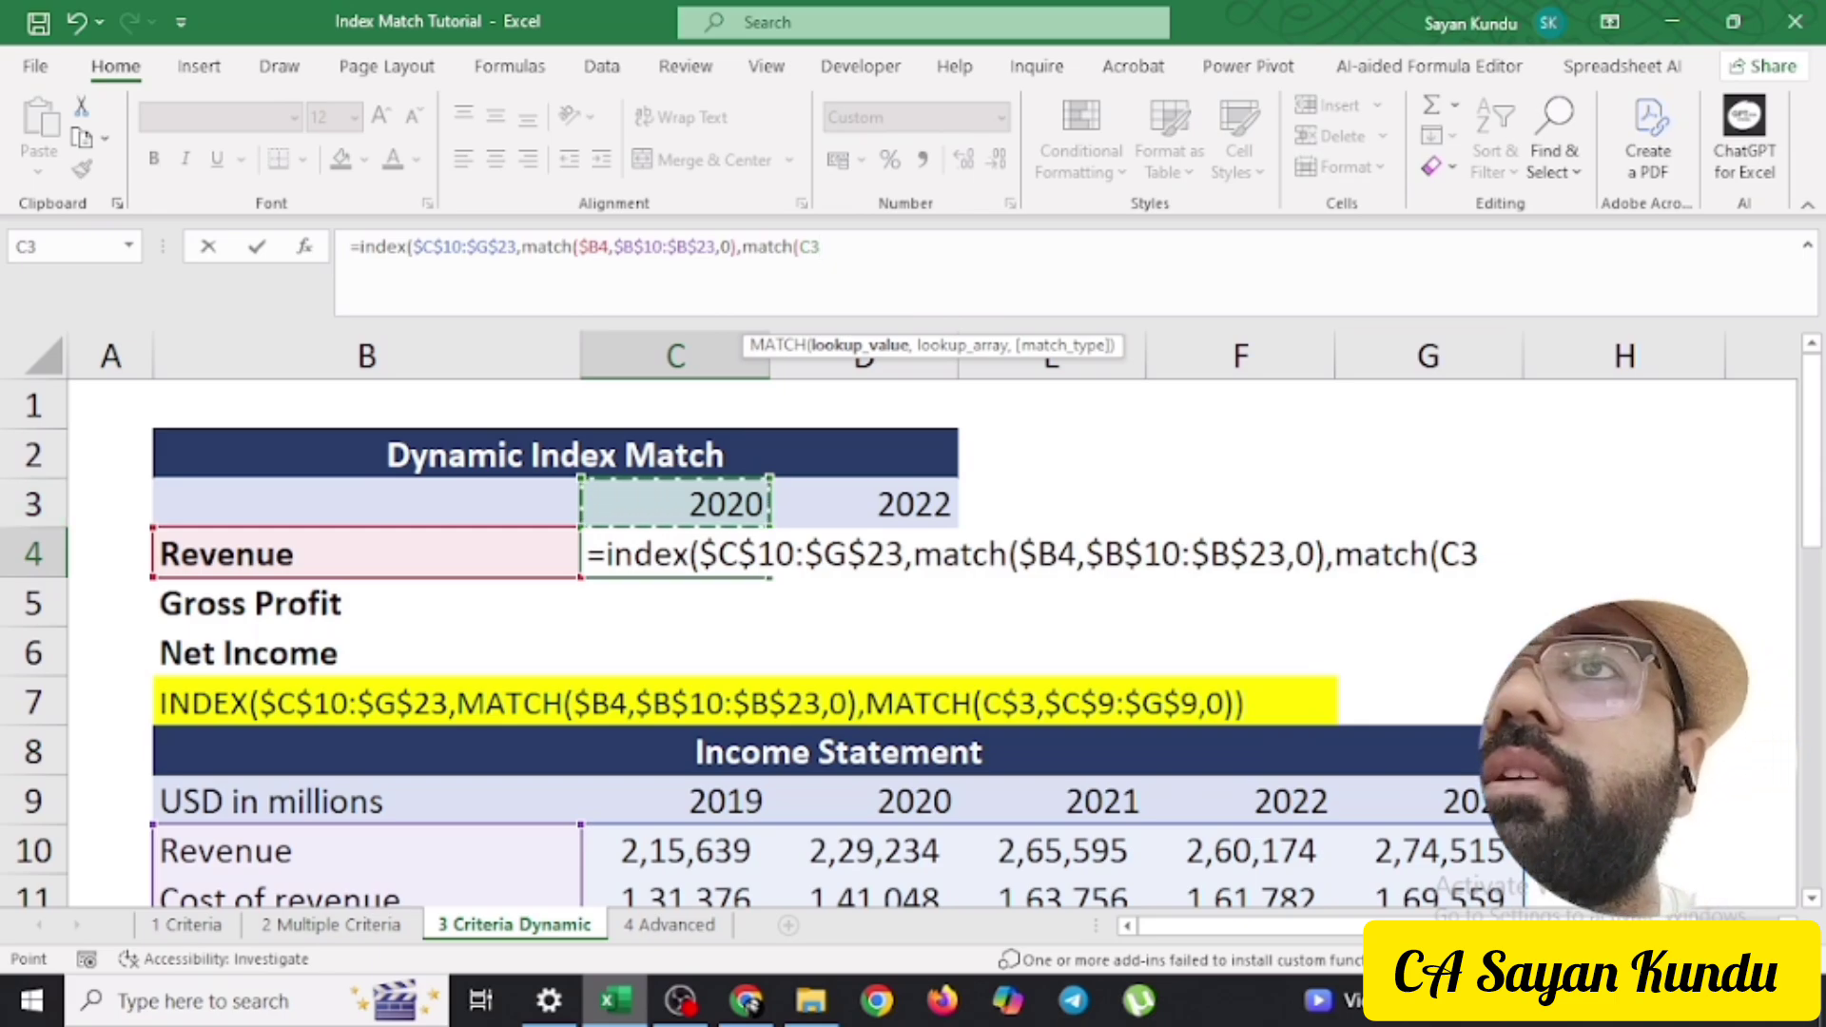
key(F4)
key(F4)
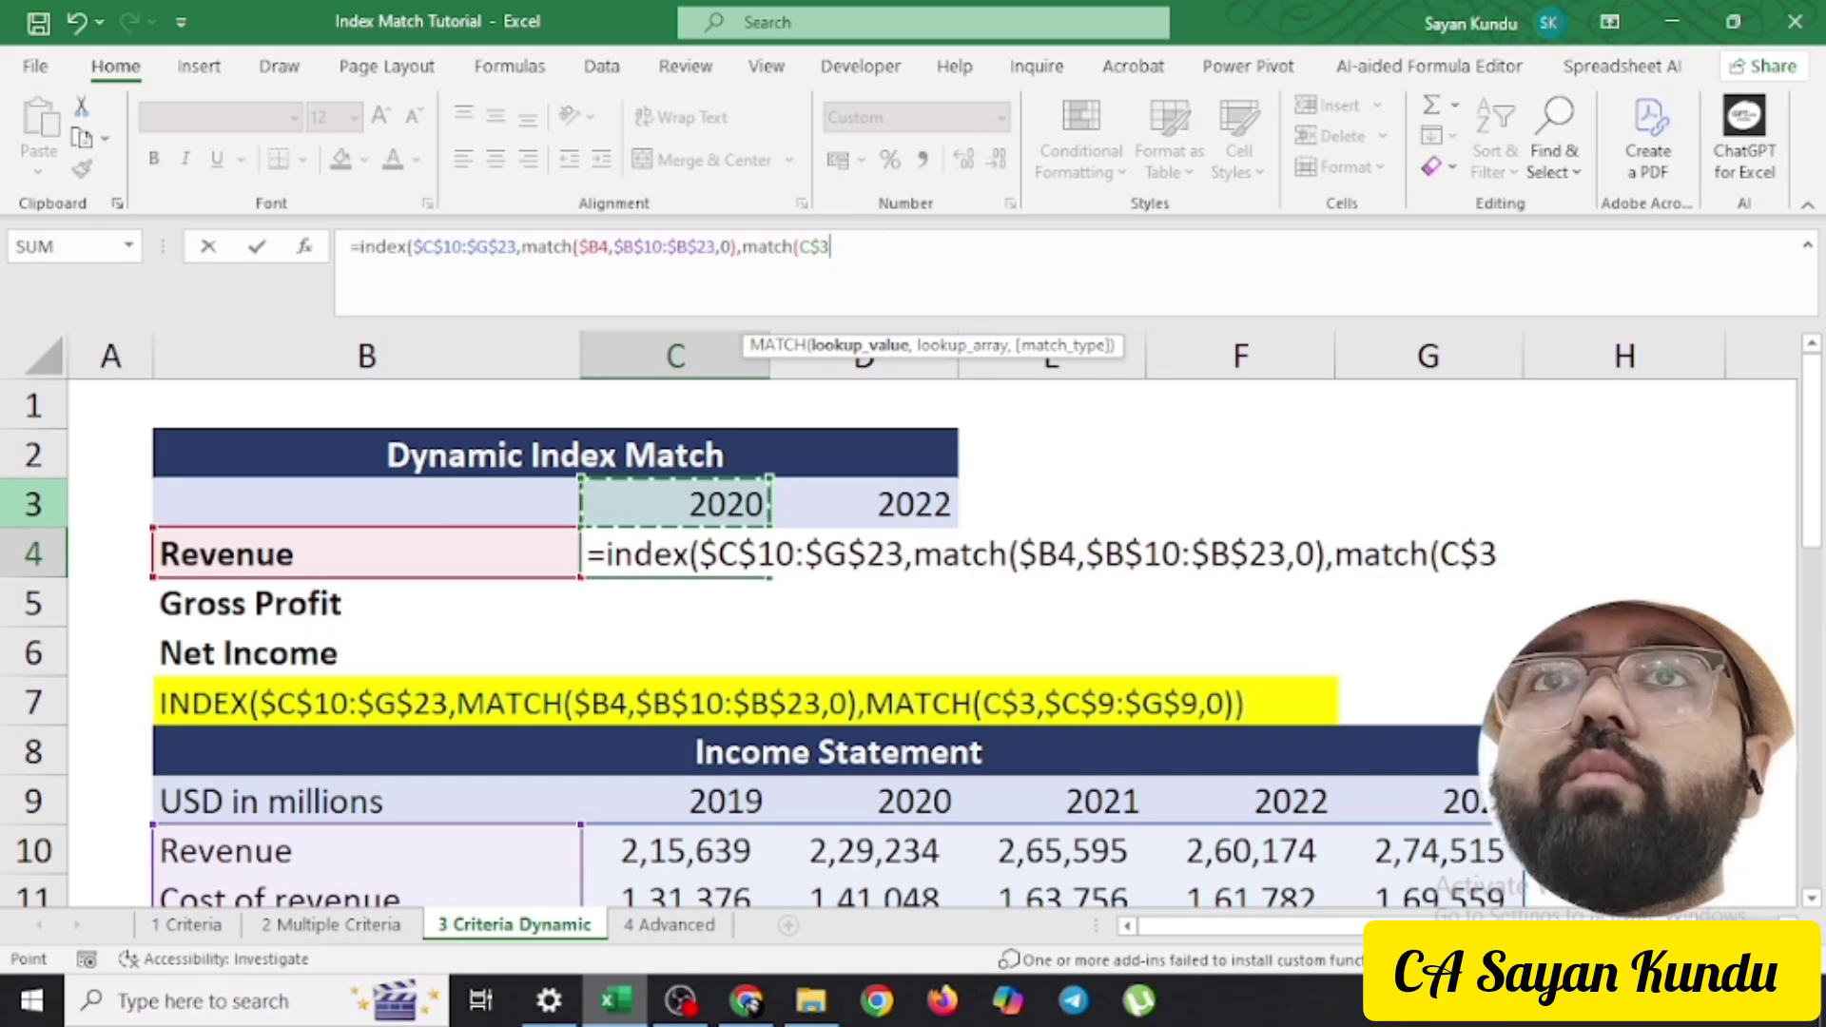
text(,)
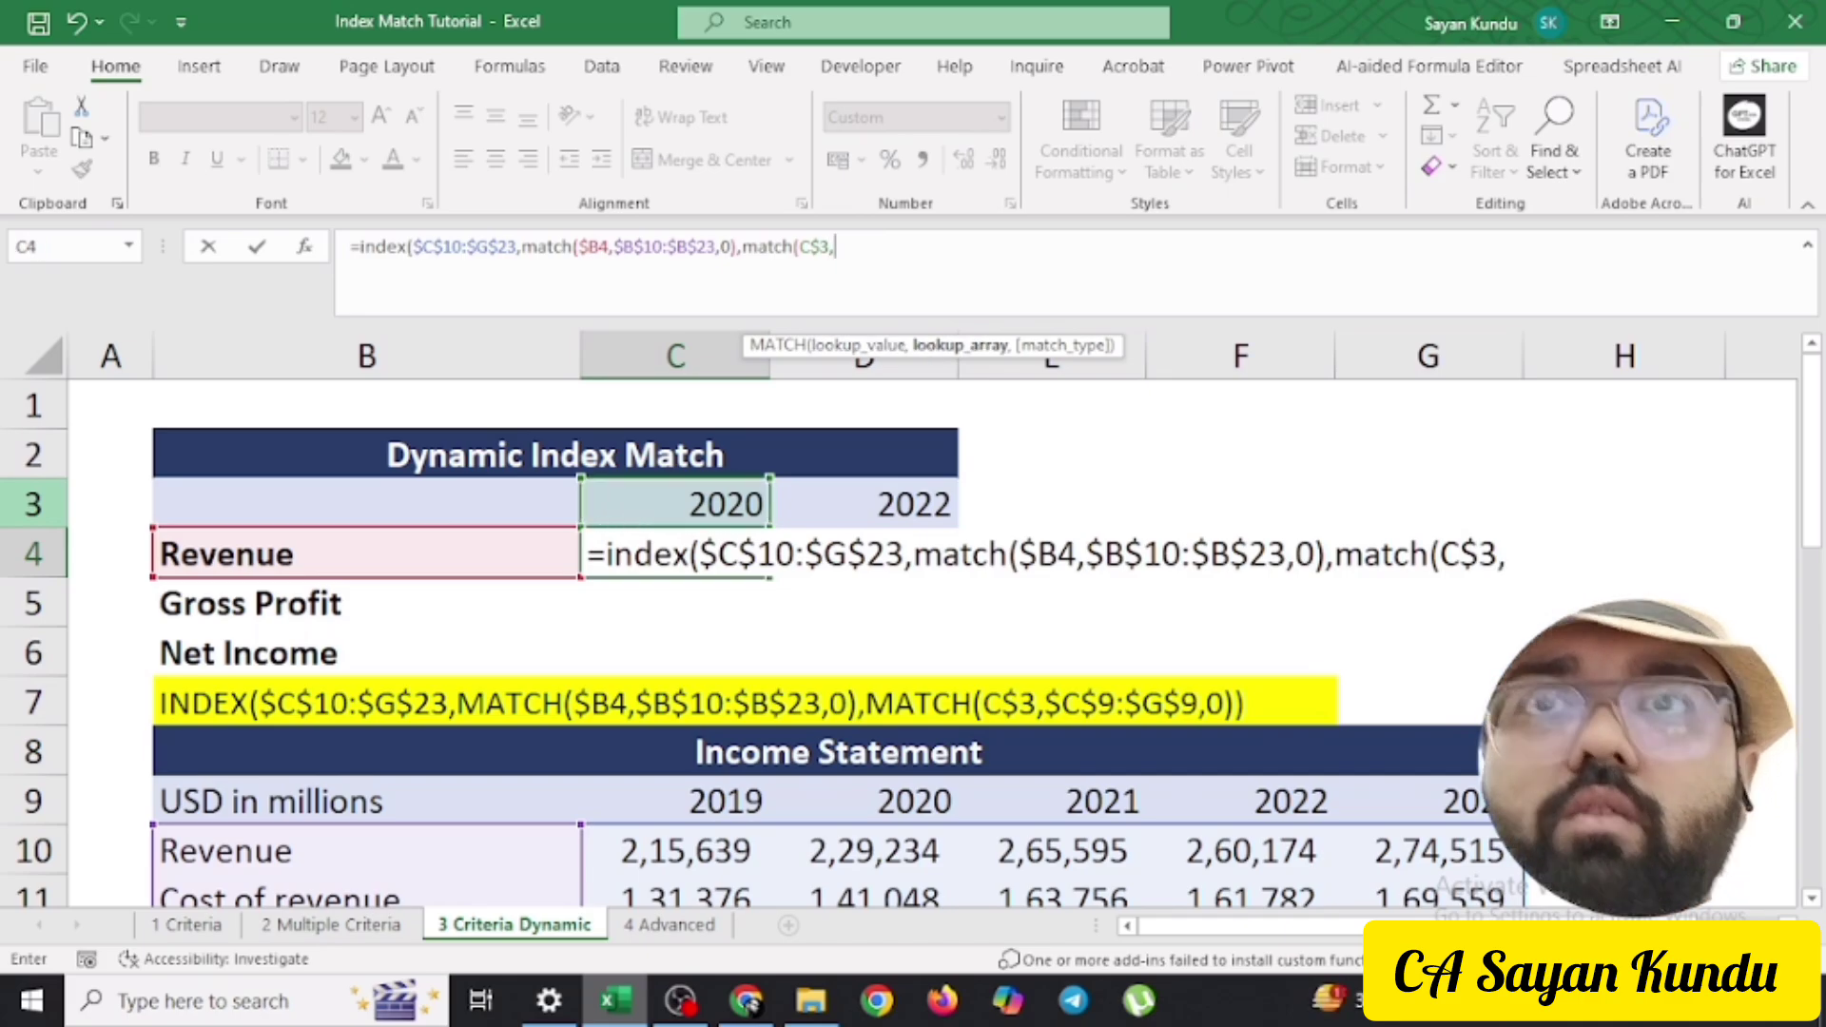
Complete the column MATCH in C4 with the absolute lookup array $C$9:$G$9 and match type 0, and enter the finished INDEX formula
key(ctrl+Down)
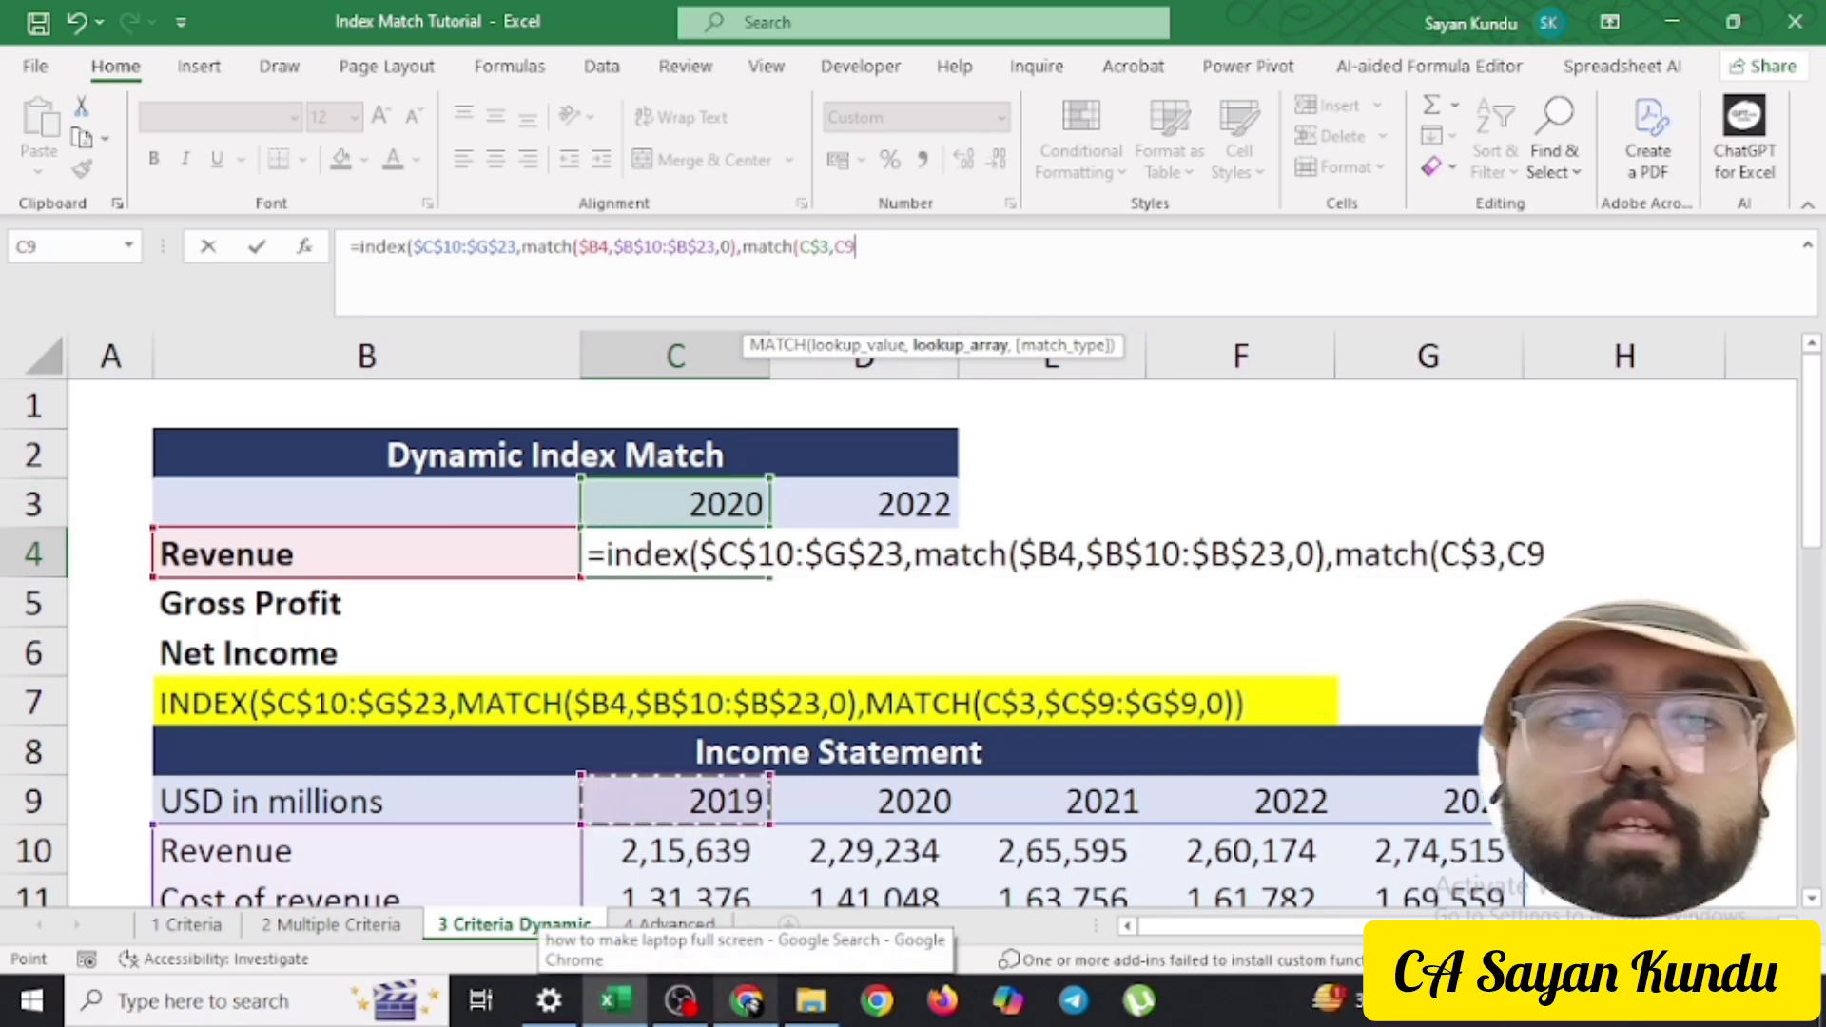
key(shift+Right)
key(shift+Right)
key(shift+Right)
key(shift+Right)
key(shift+Right)
key(shift+Left)
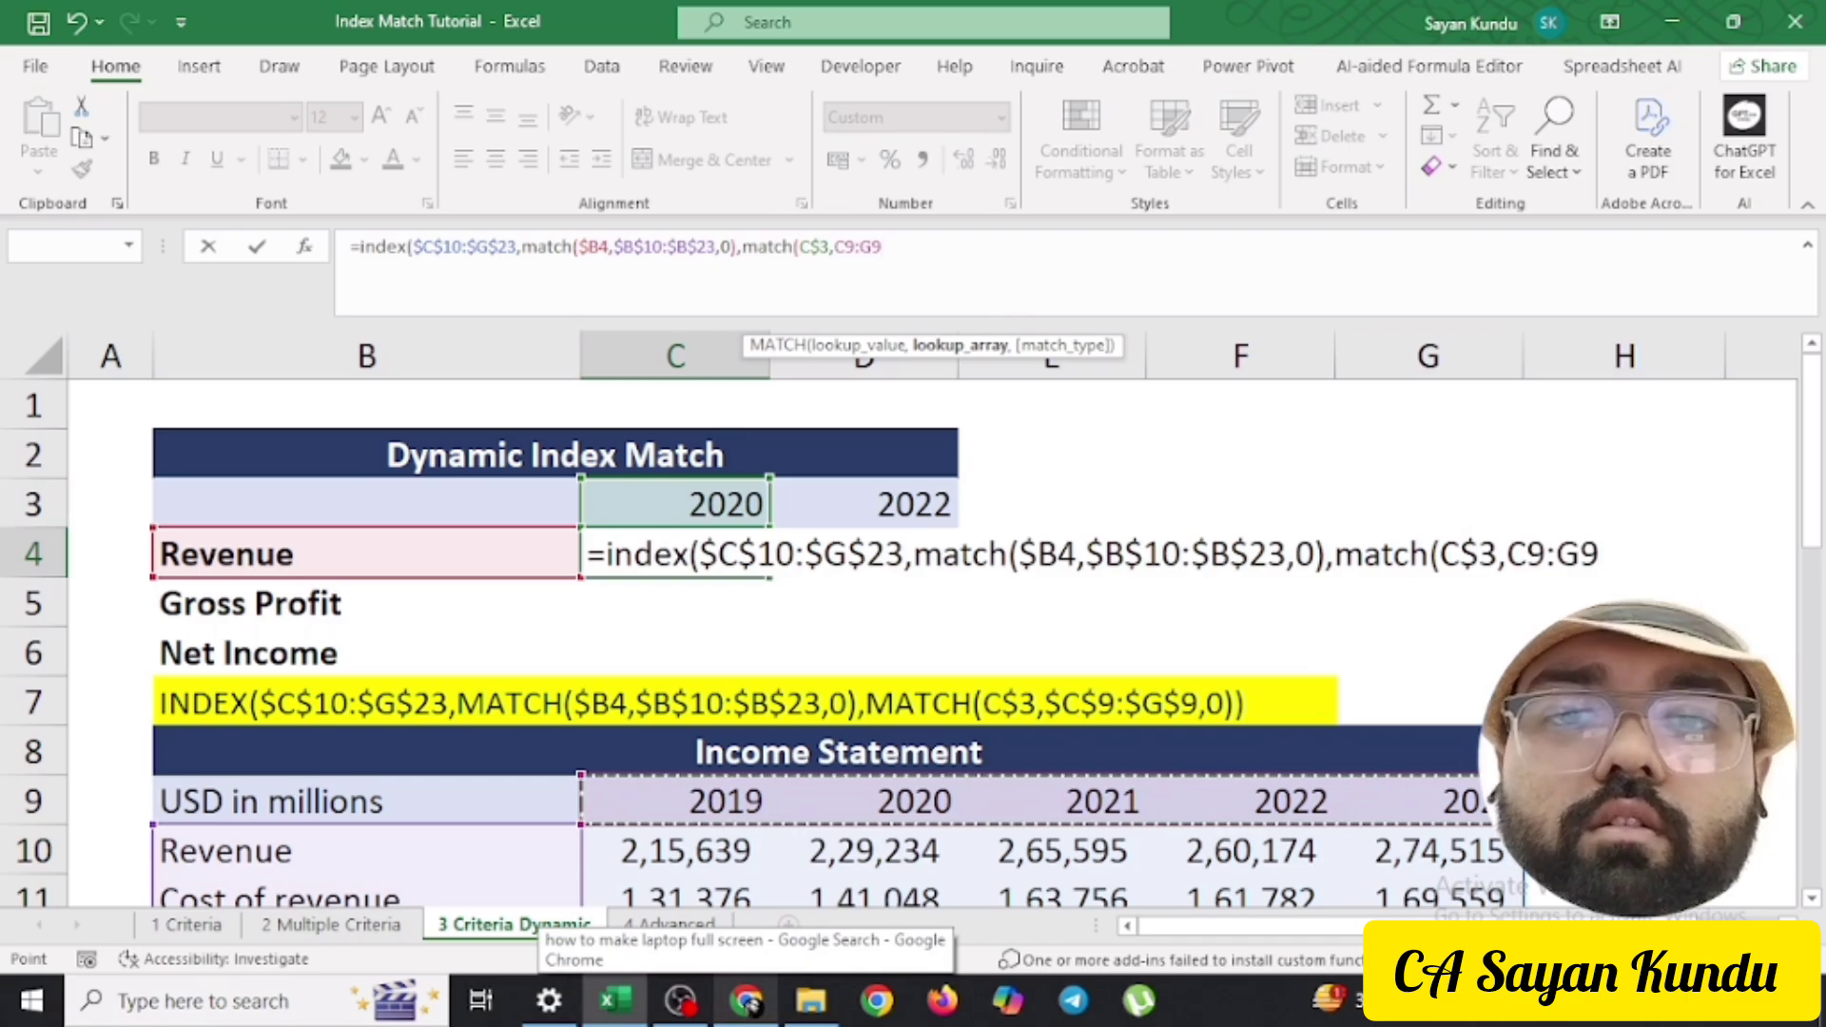
key(F4)
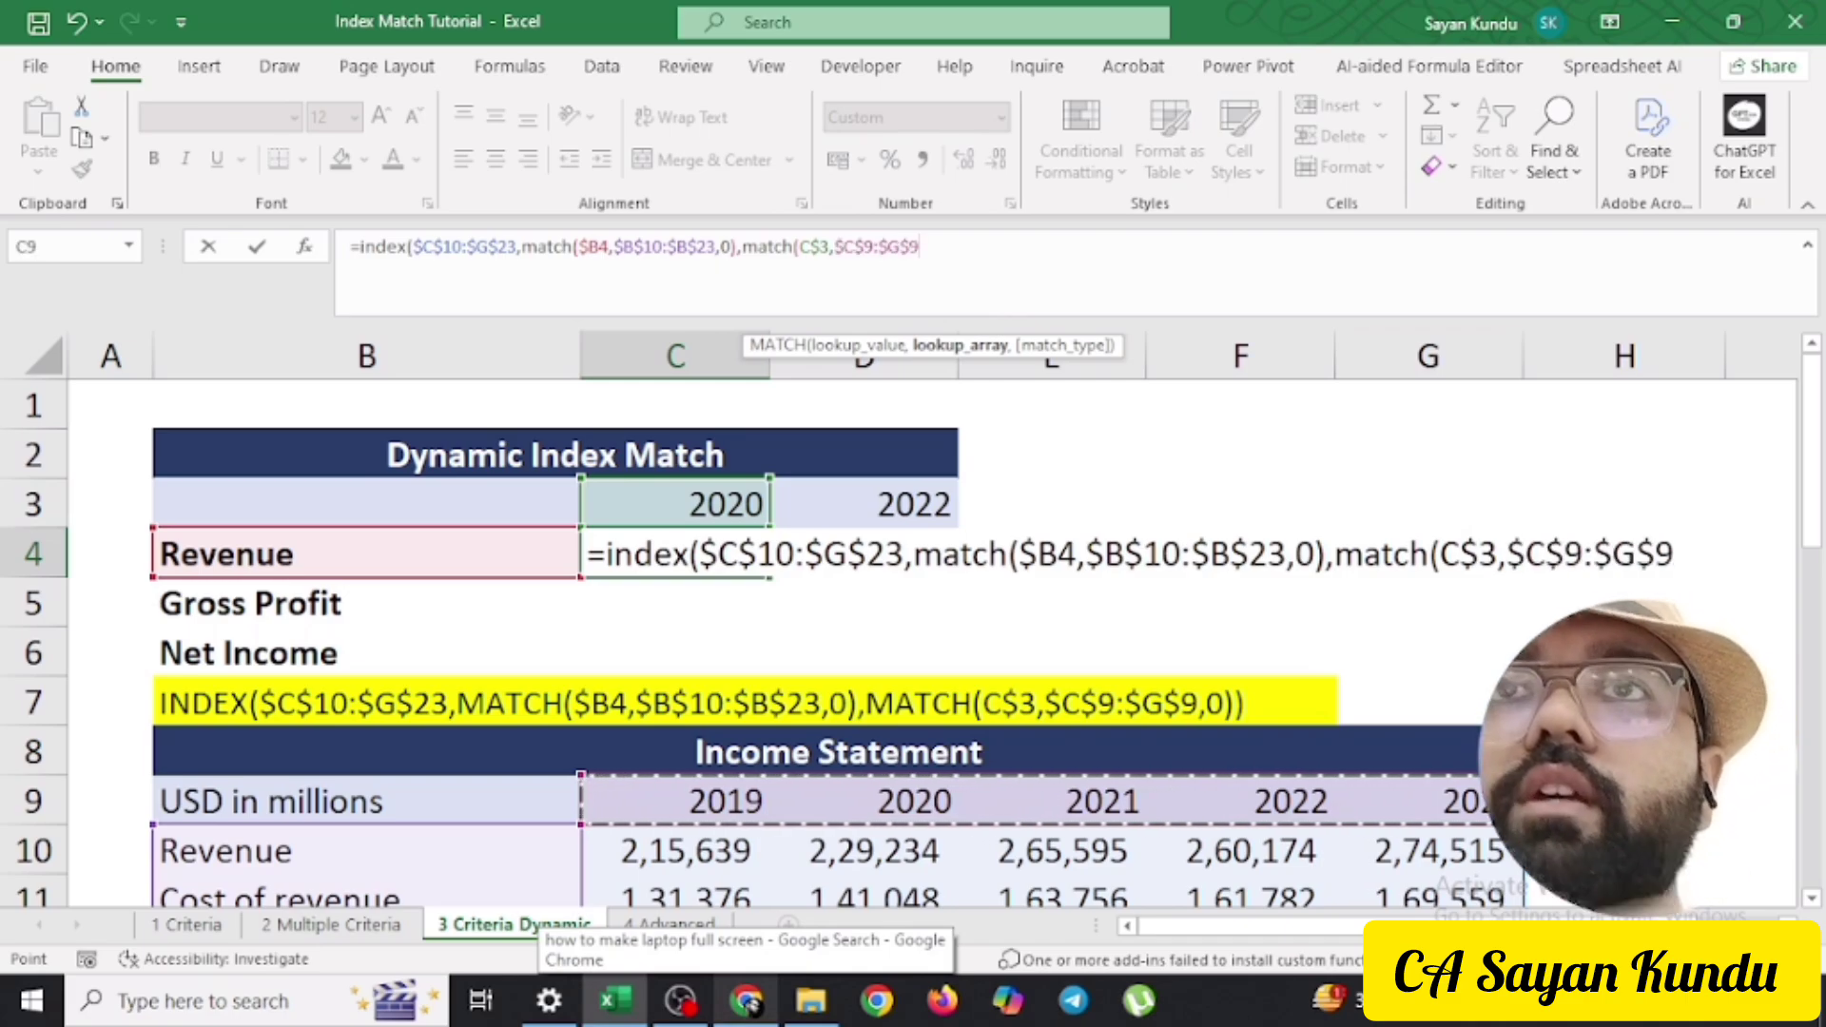
text(,0))
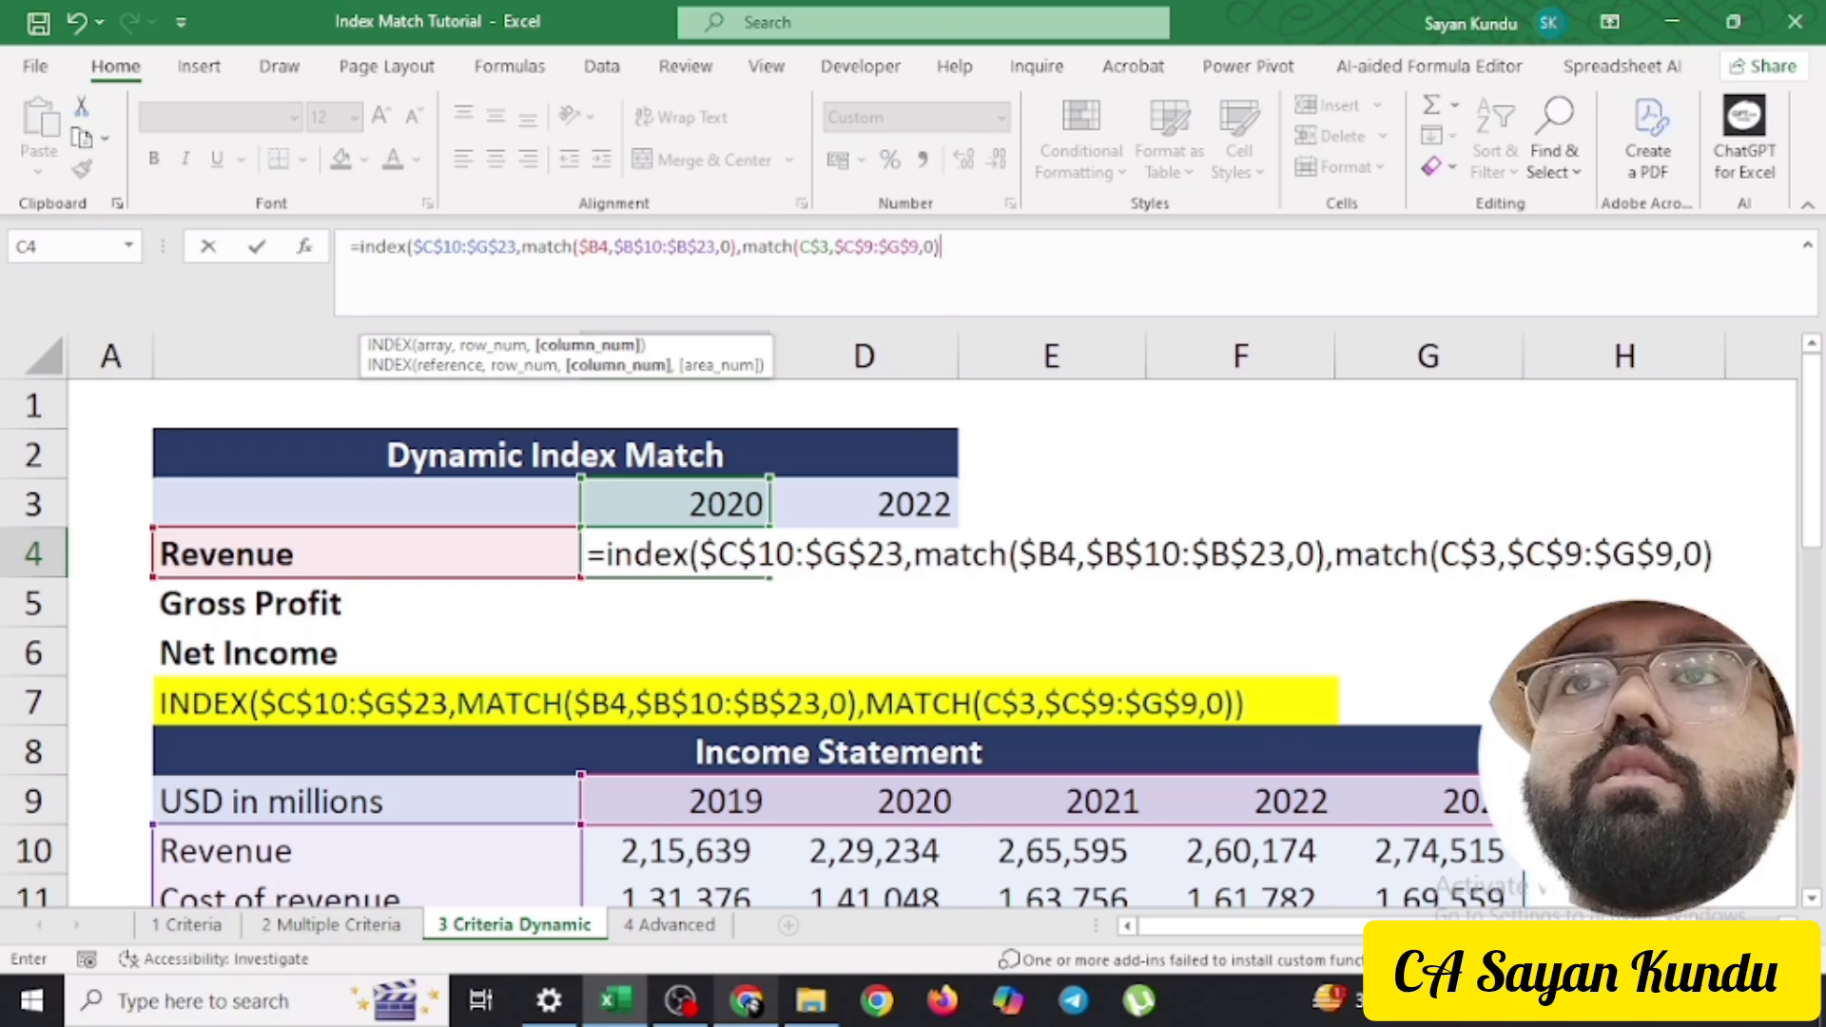
text())
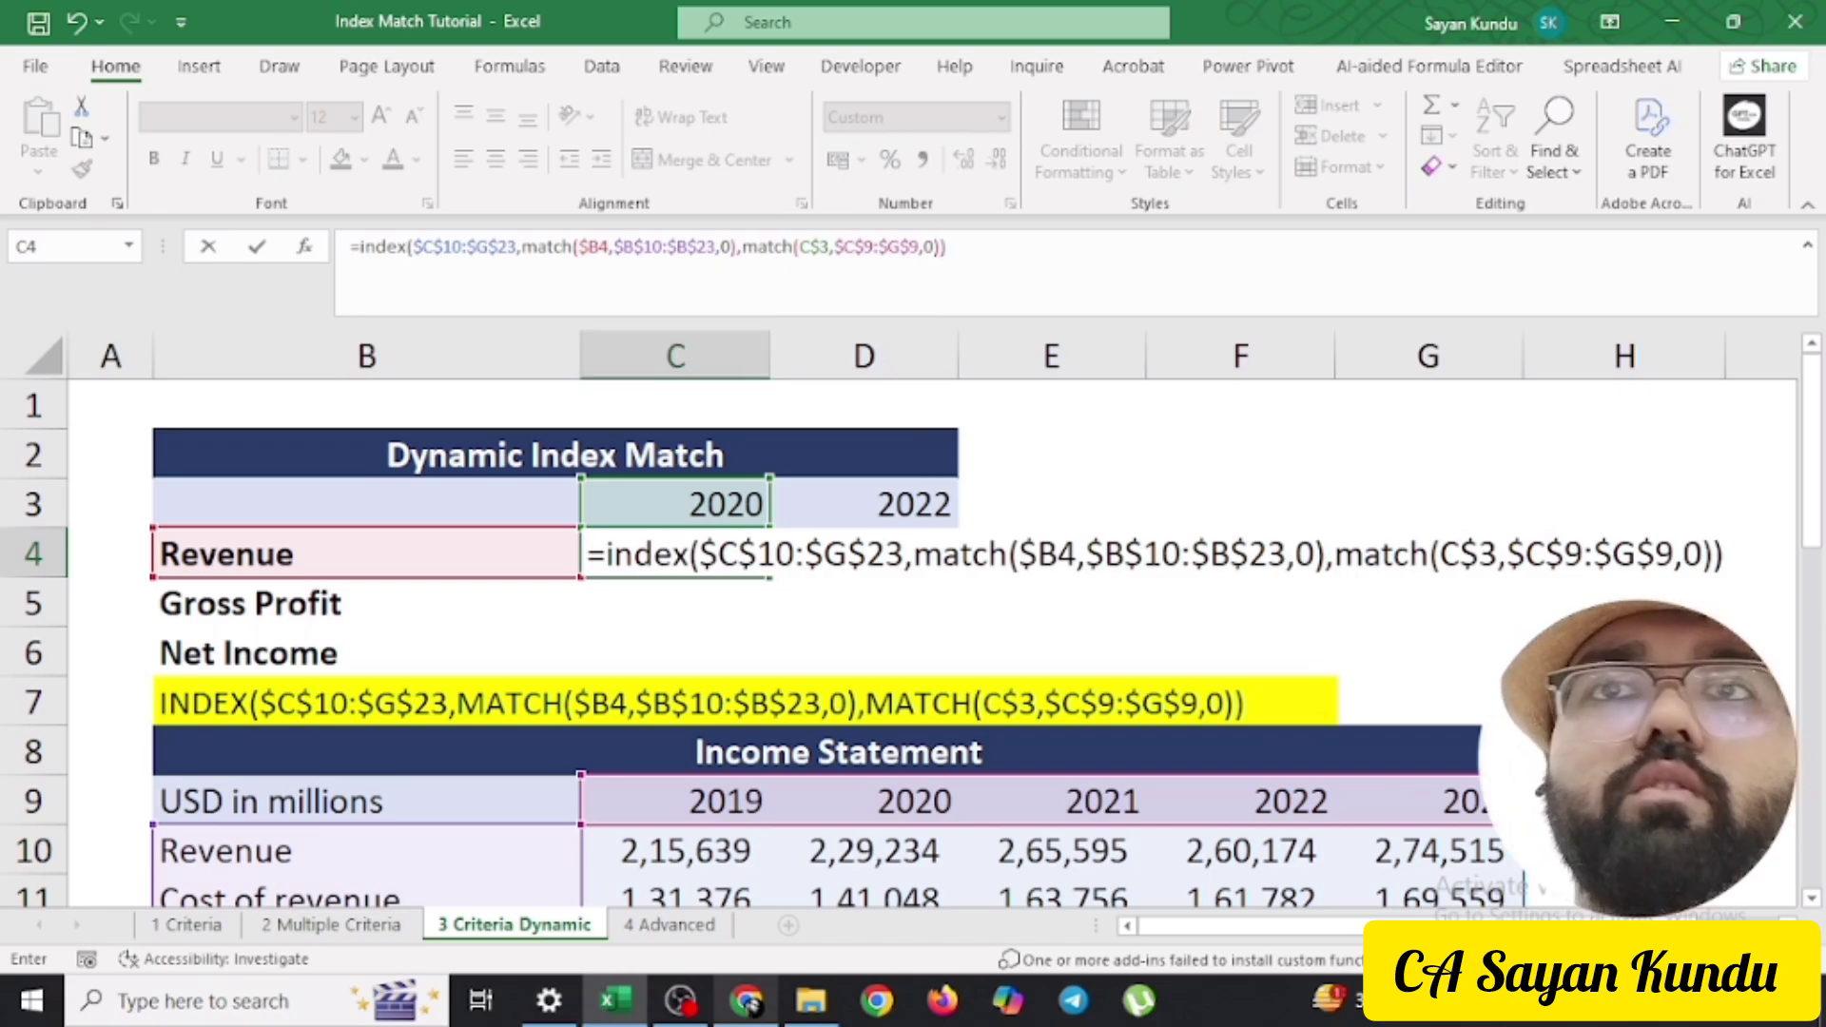
key(Return)
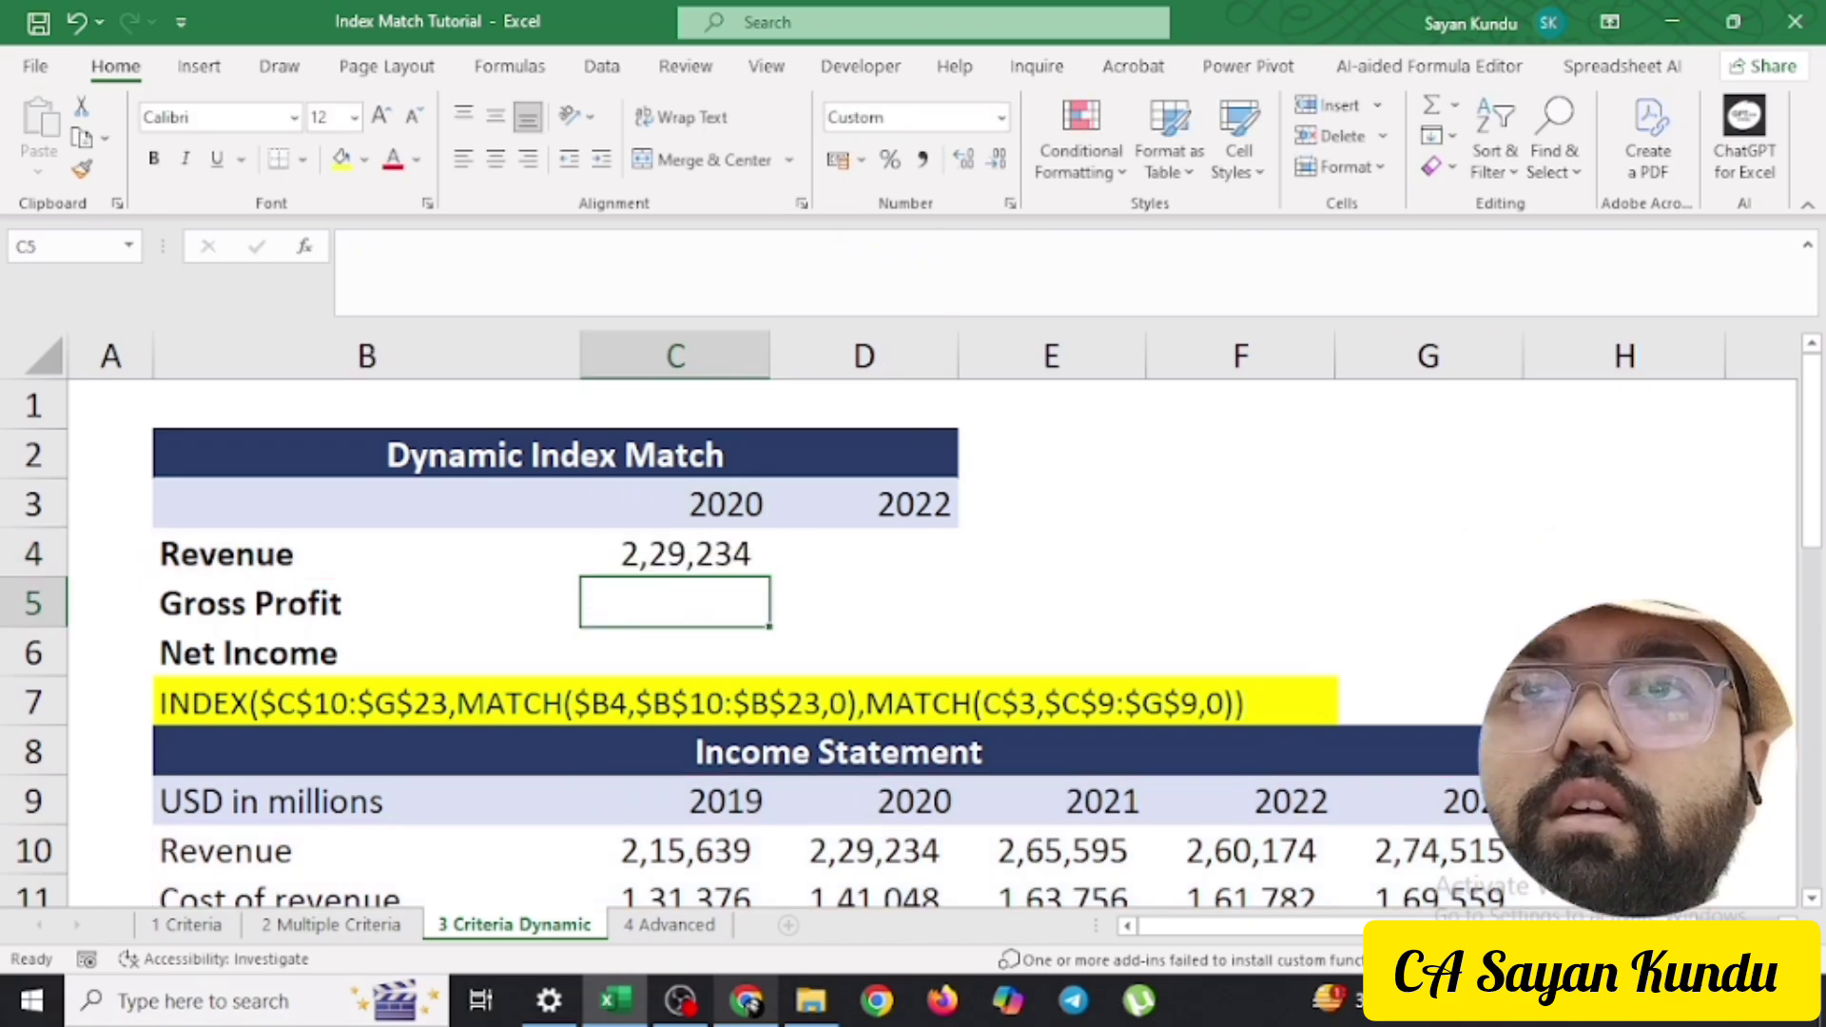
Copy the Revenue formula from C4 to the whole range C4:D6
click(863, 851)
drag(674, 554, 863, 653)
key(ctrl+v)
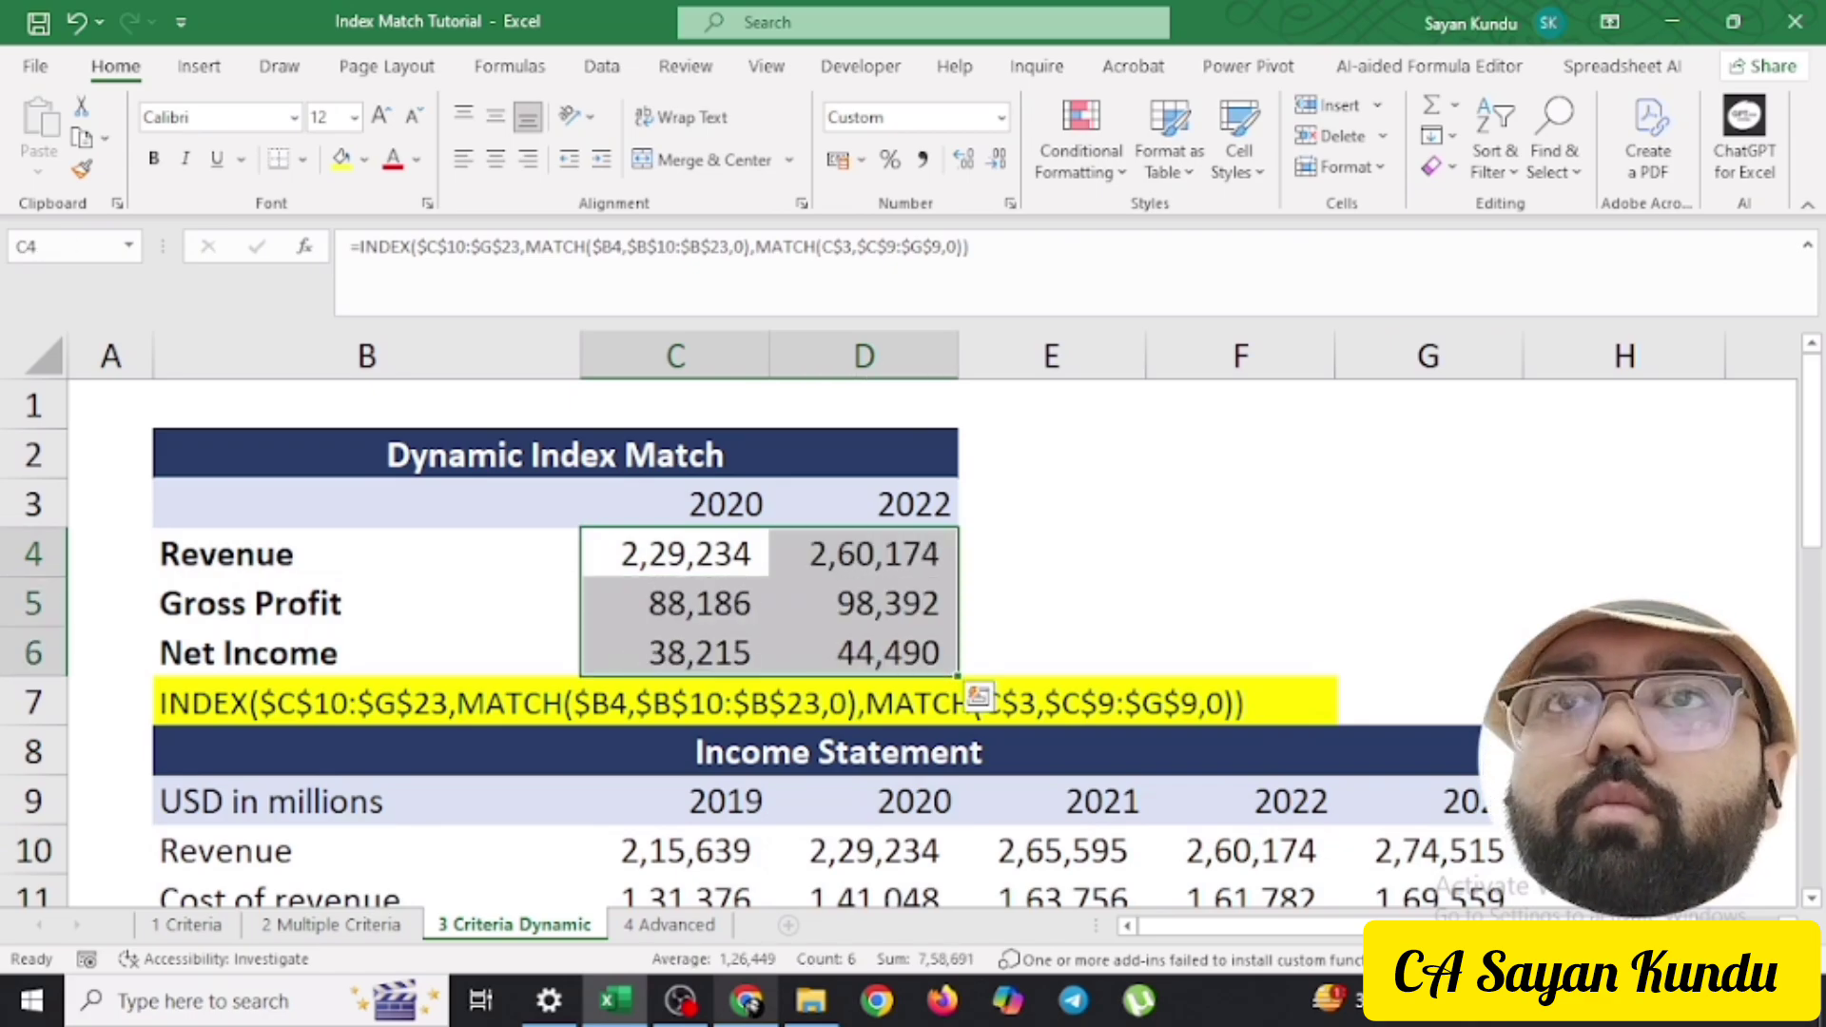
Compare the Gross Profit and Net Income lookup results with the 2020 and 2022 figures in the income statement
scroll(951, 628, down, 1)
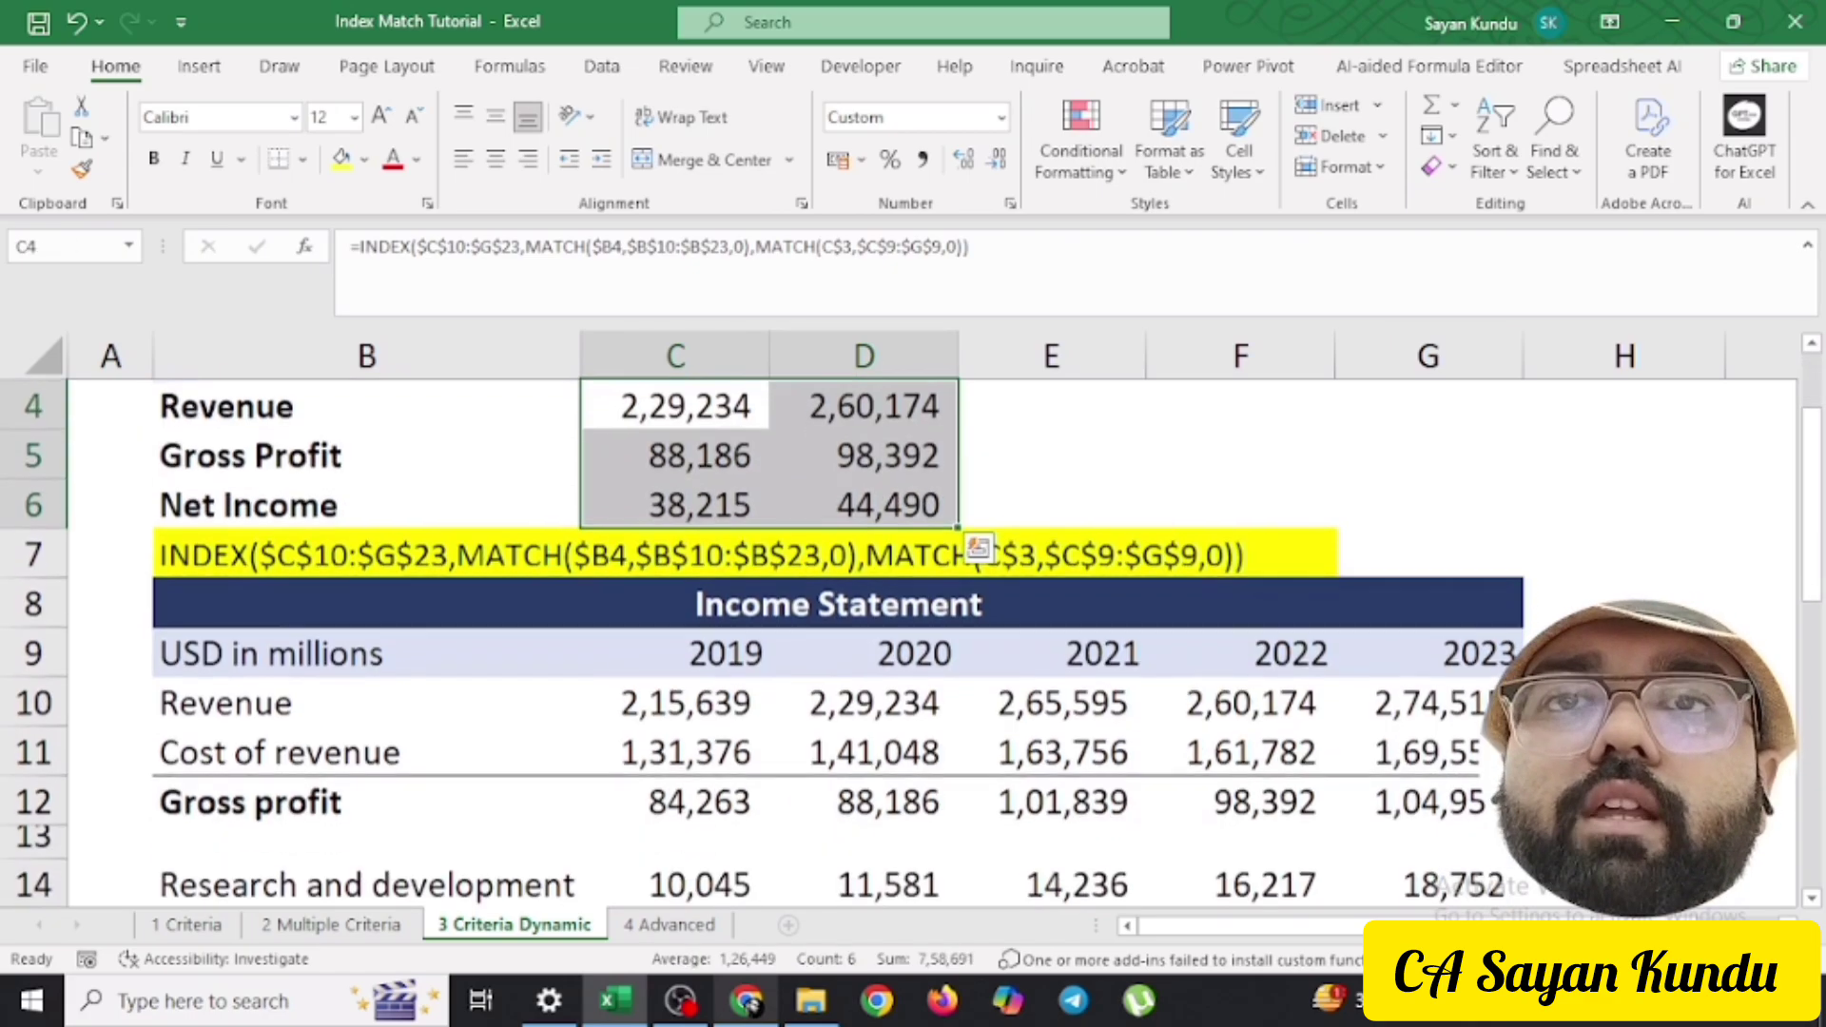
click(674, 454)
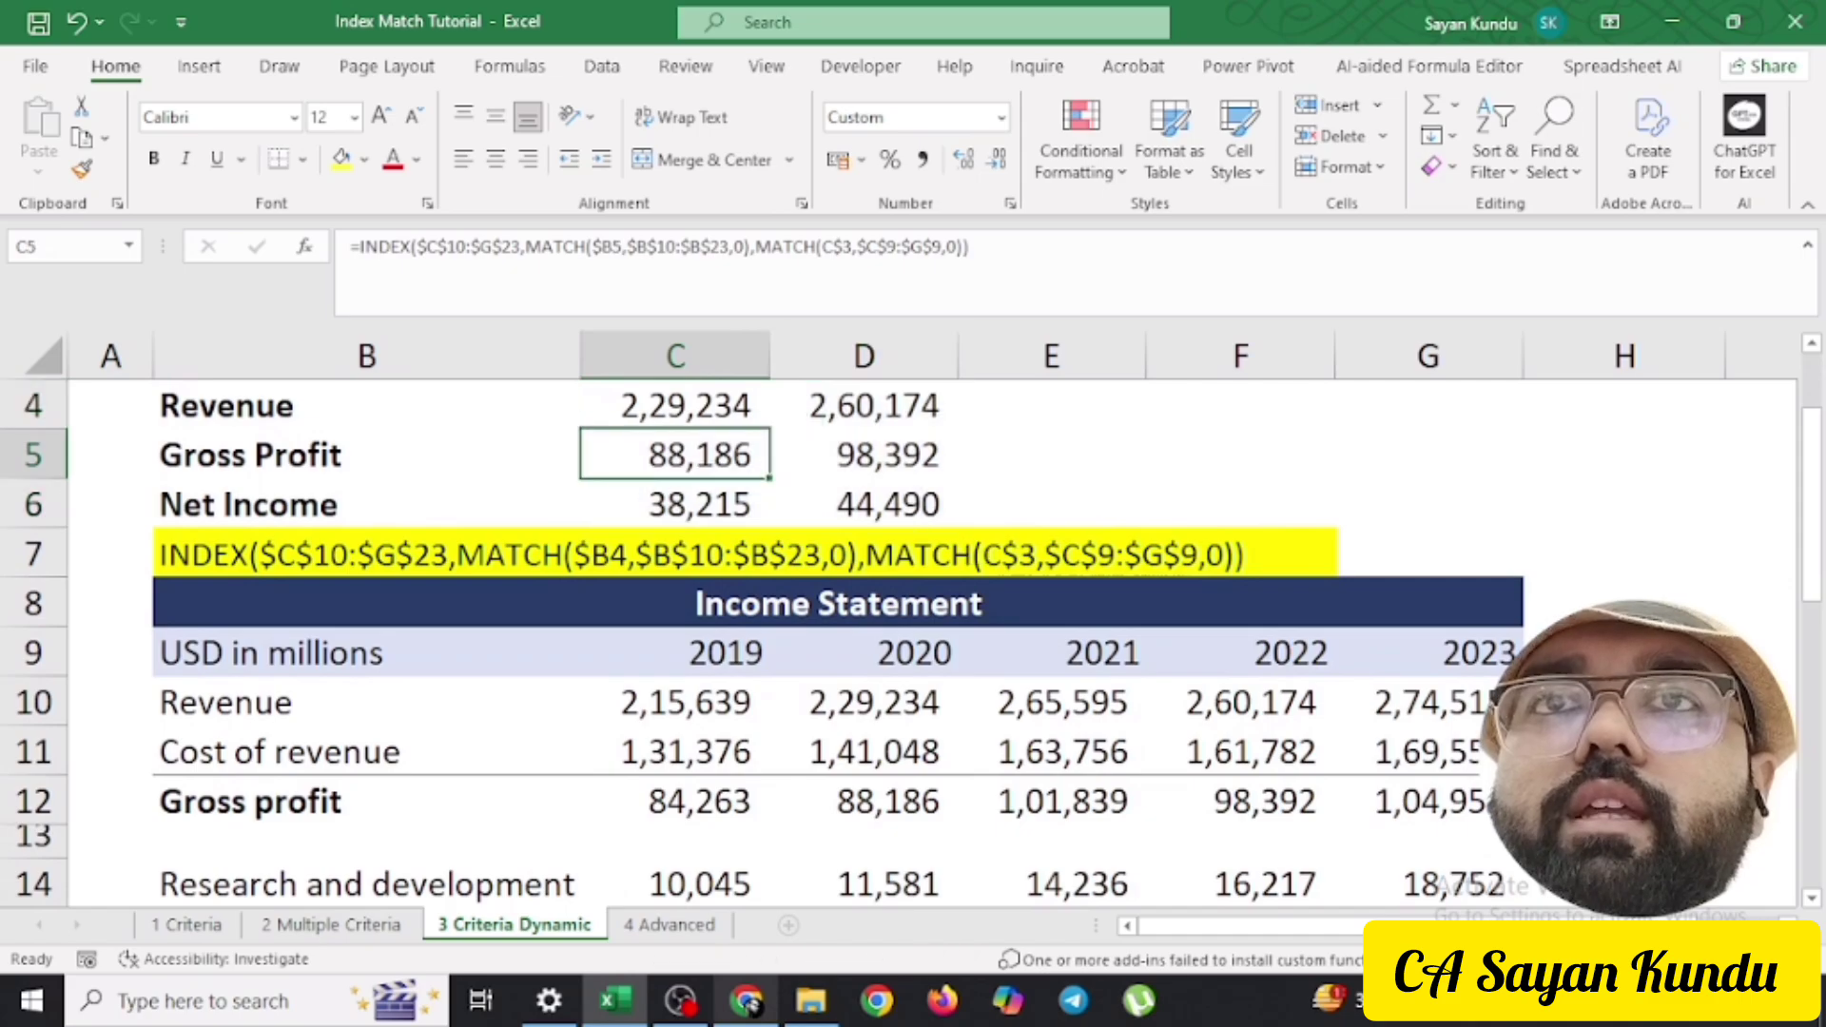
click(1240, 800)
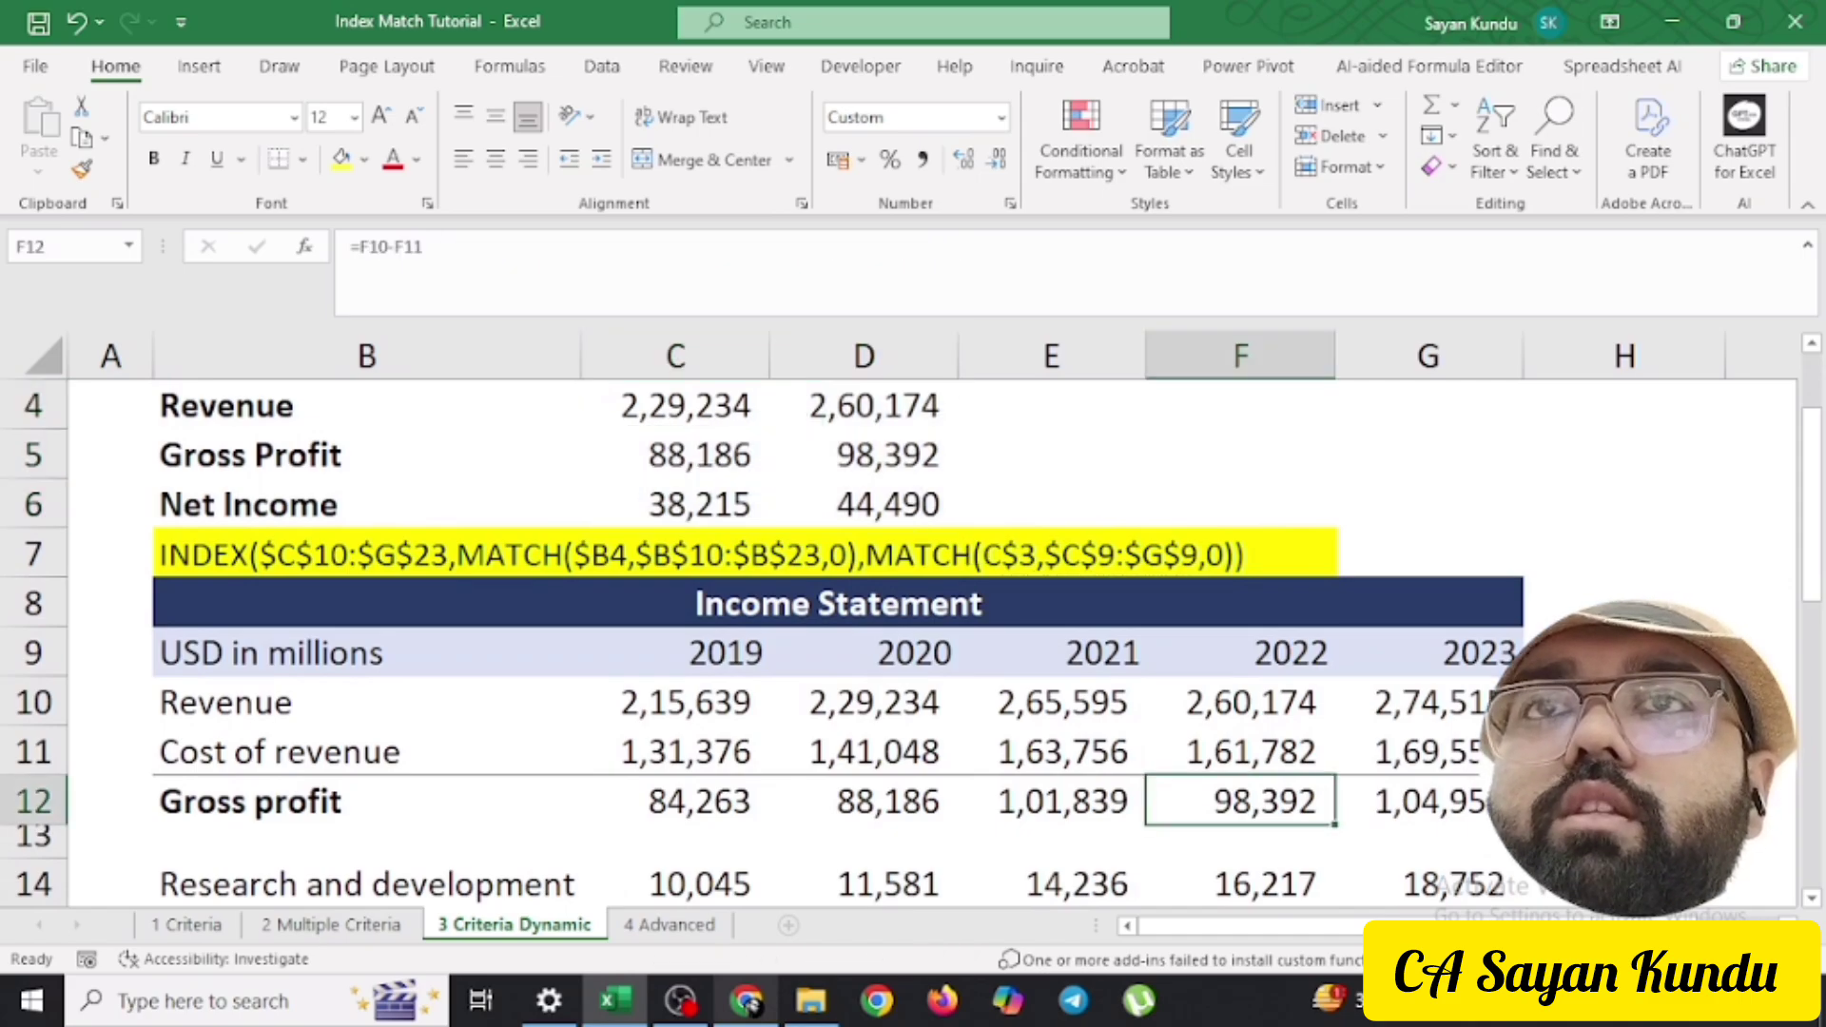
scroll(912, 627, down, 5)
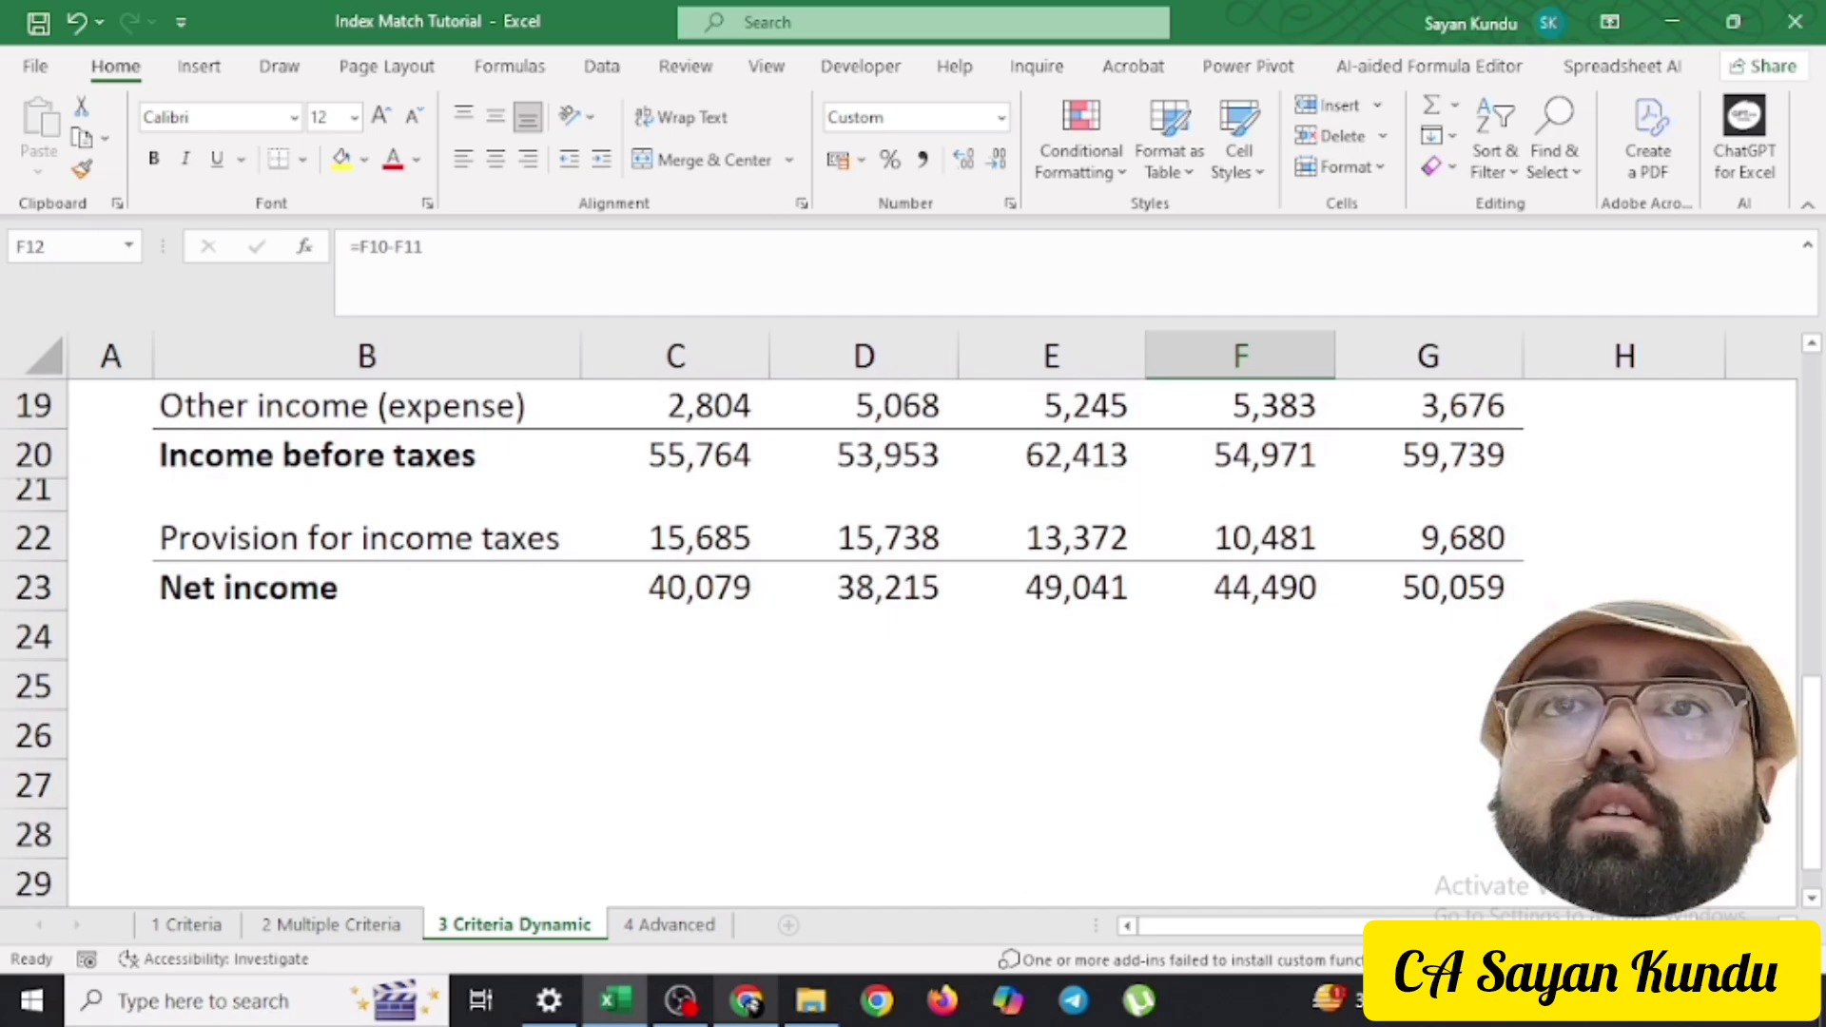
click(863, 588)
click(1051, 587)
scroll(1051, 588, up, 2)
scroll(1051, 588, down, 1)
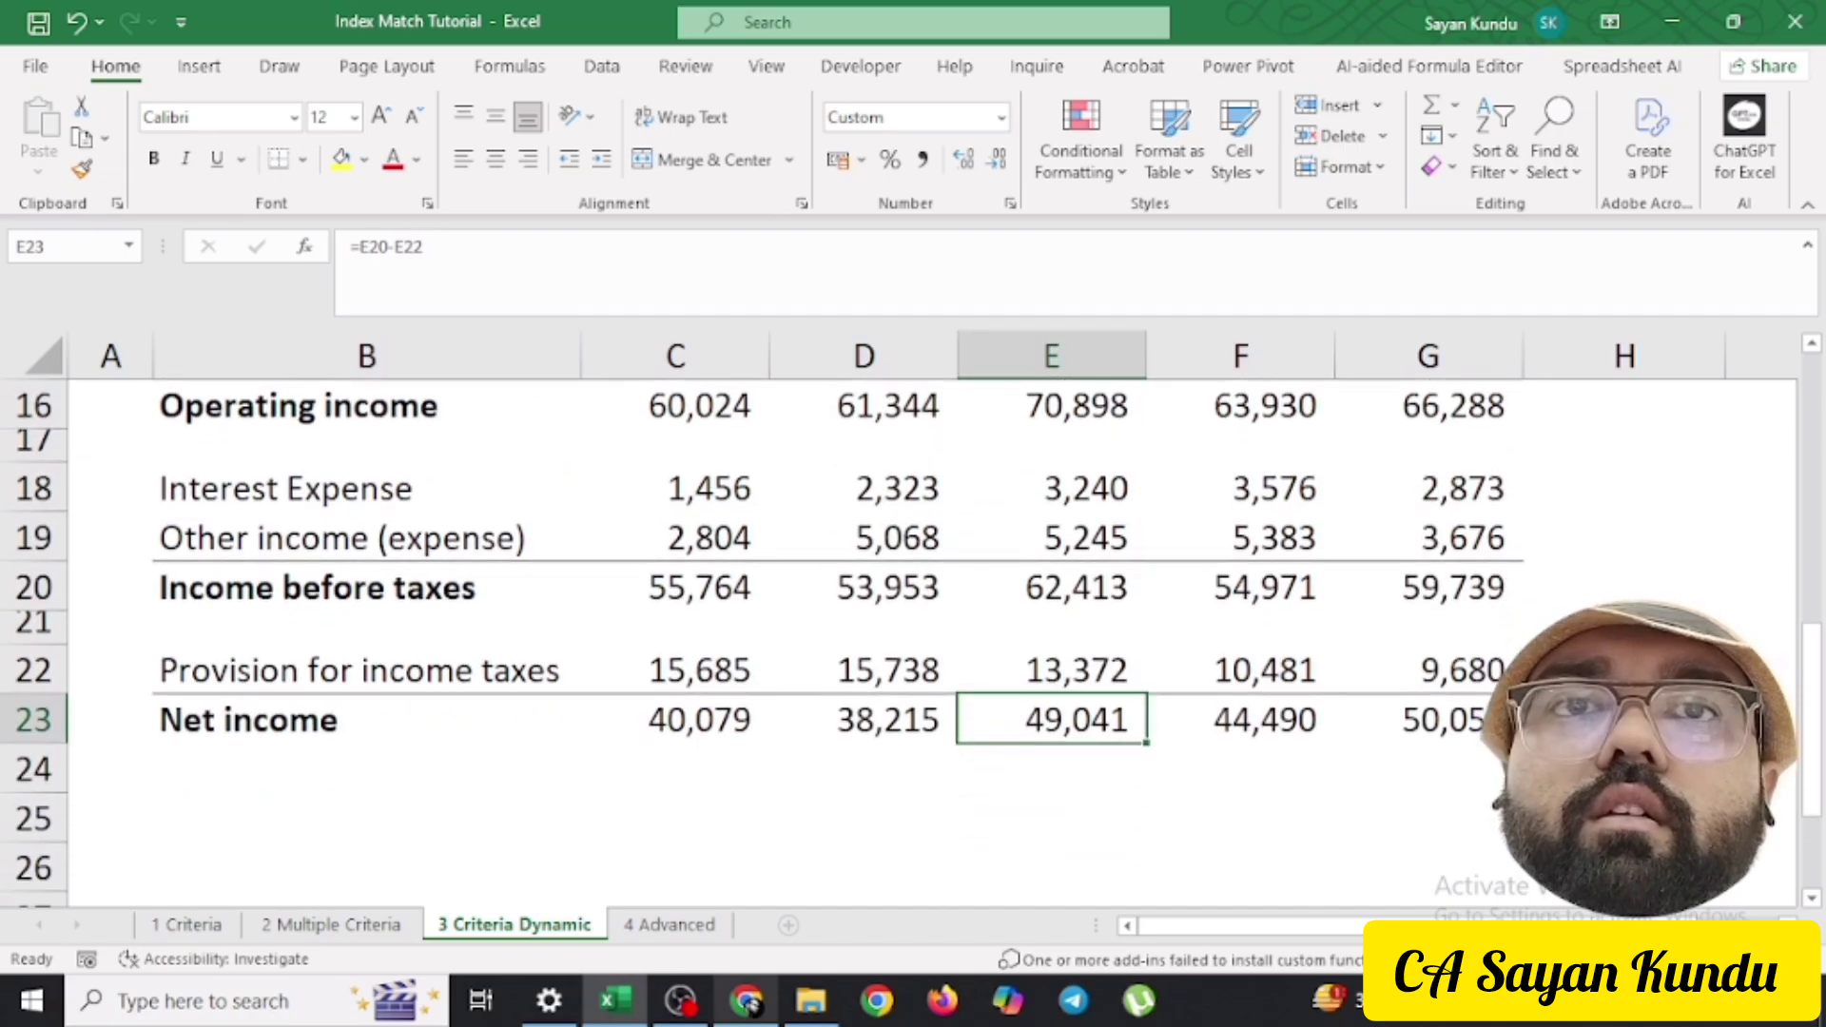
click(1240, 719)
scroll(1240, 719, up, 4)
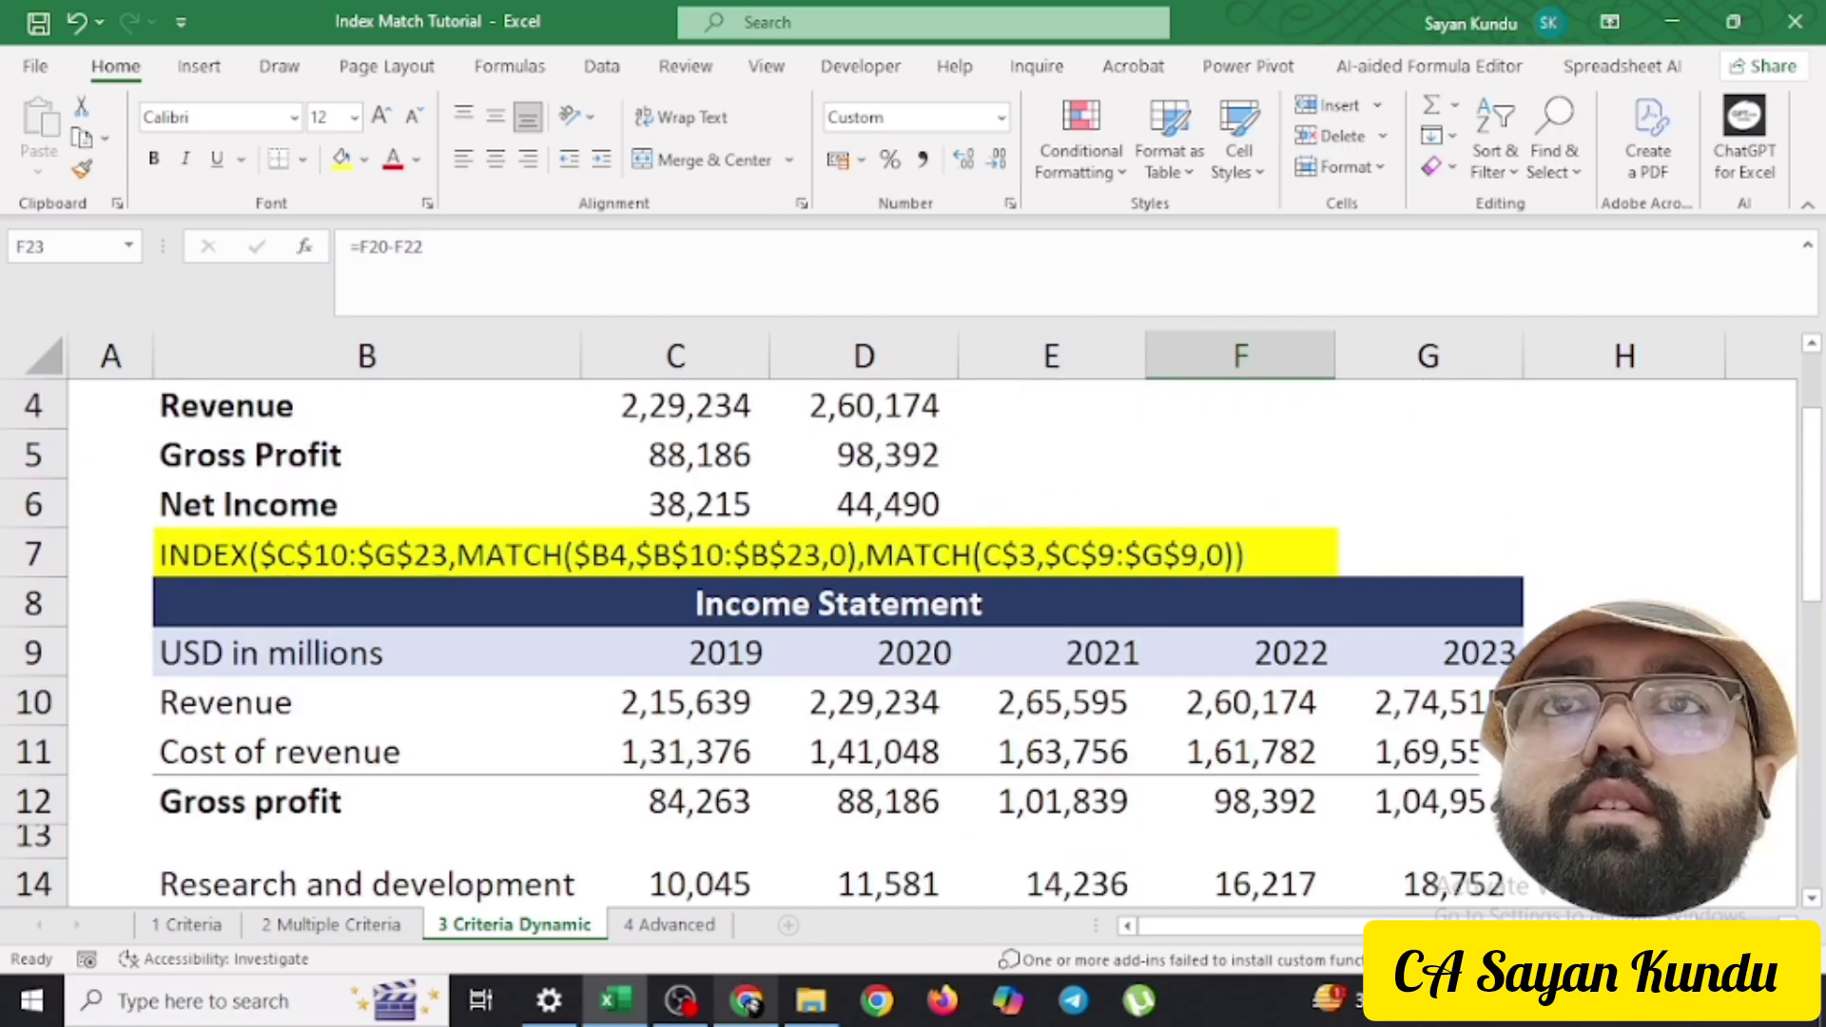
scroll(913, 628, up, 1)
click(1050, 603)
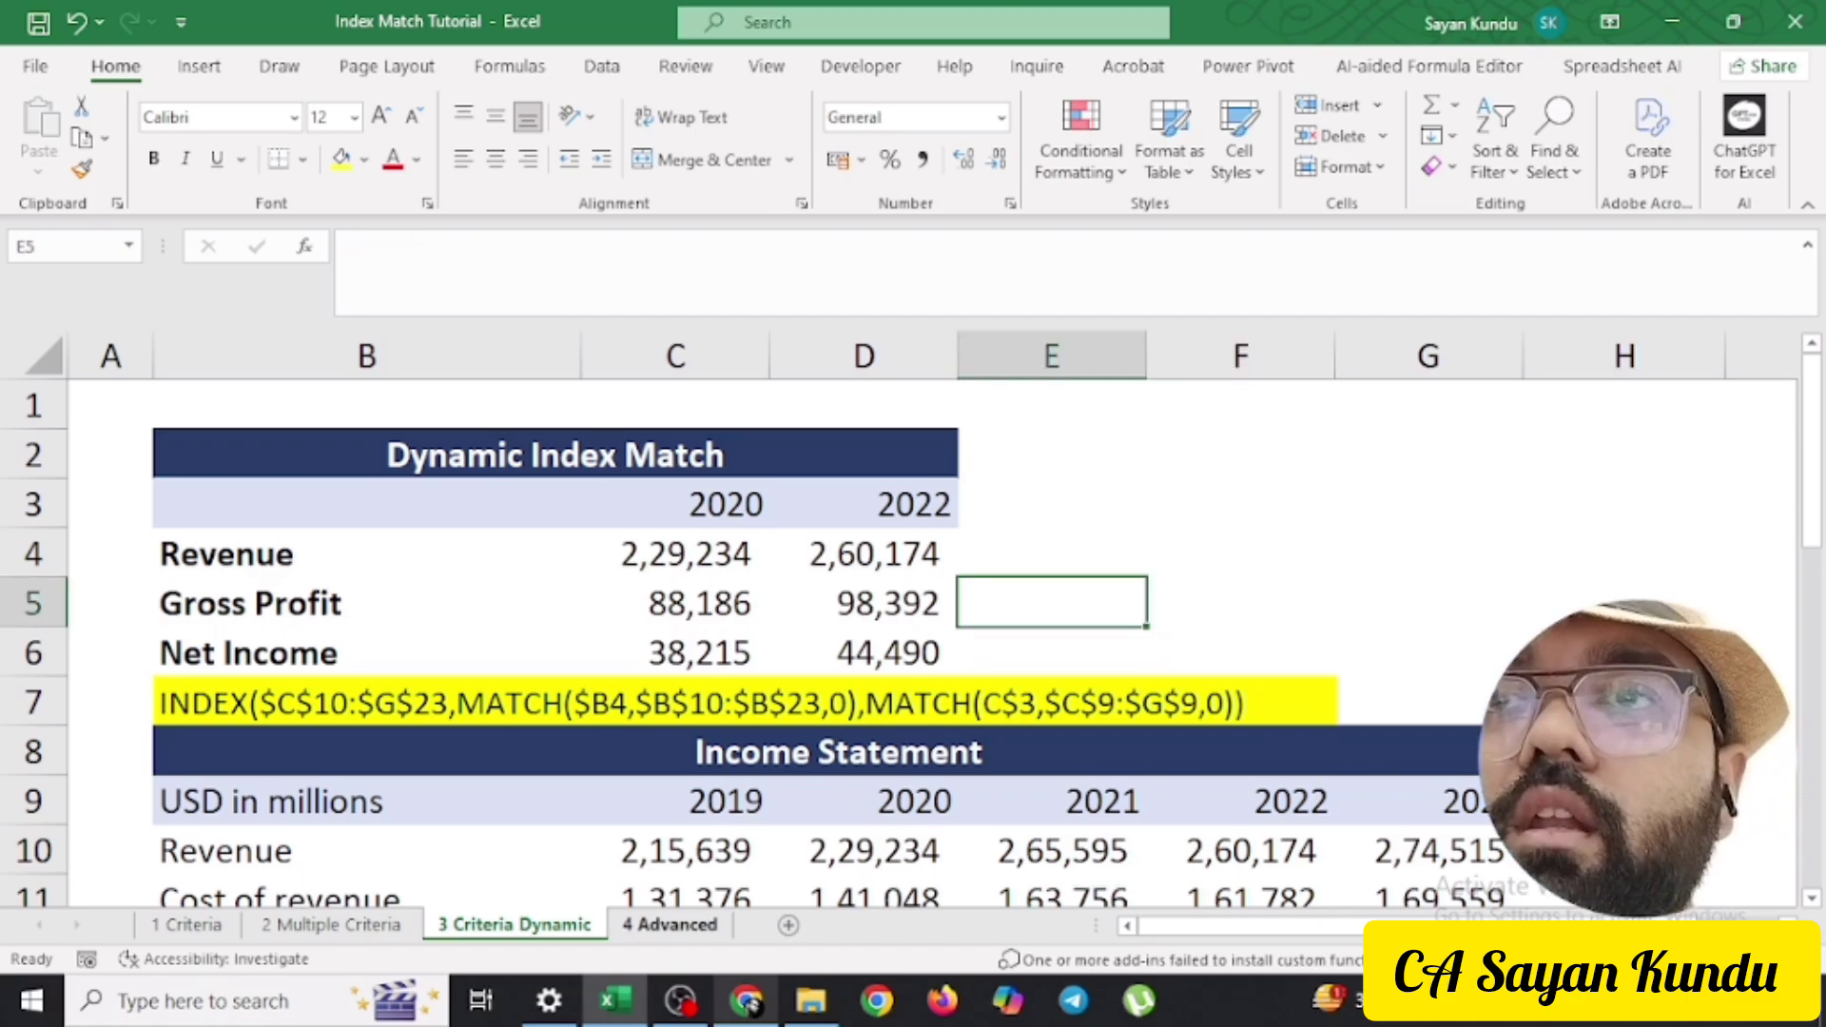
Clear the existing Sales formula from cell C6 on the 4 Advanced sheet
click(669, 924)
click(504, 626)
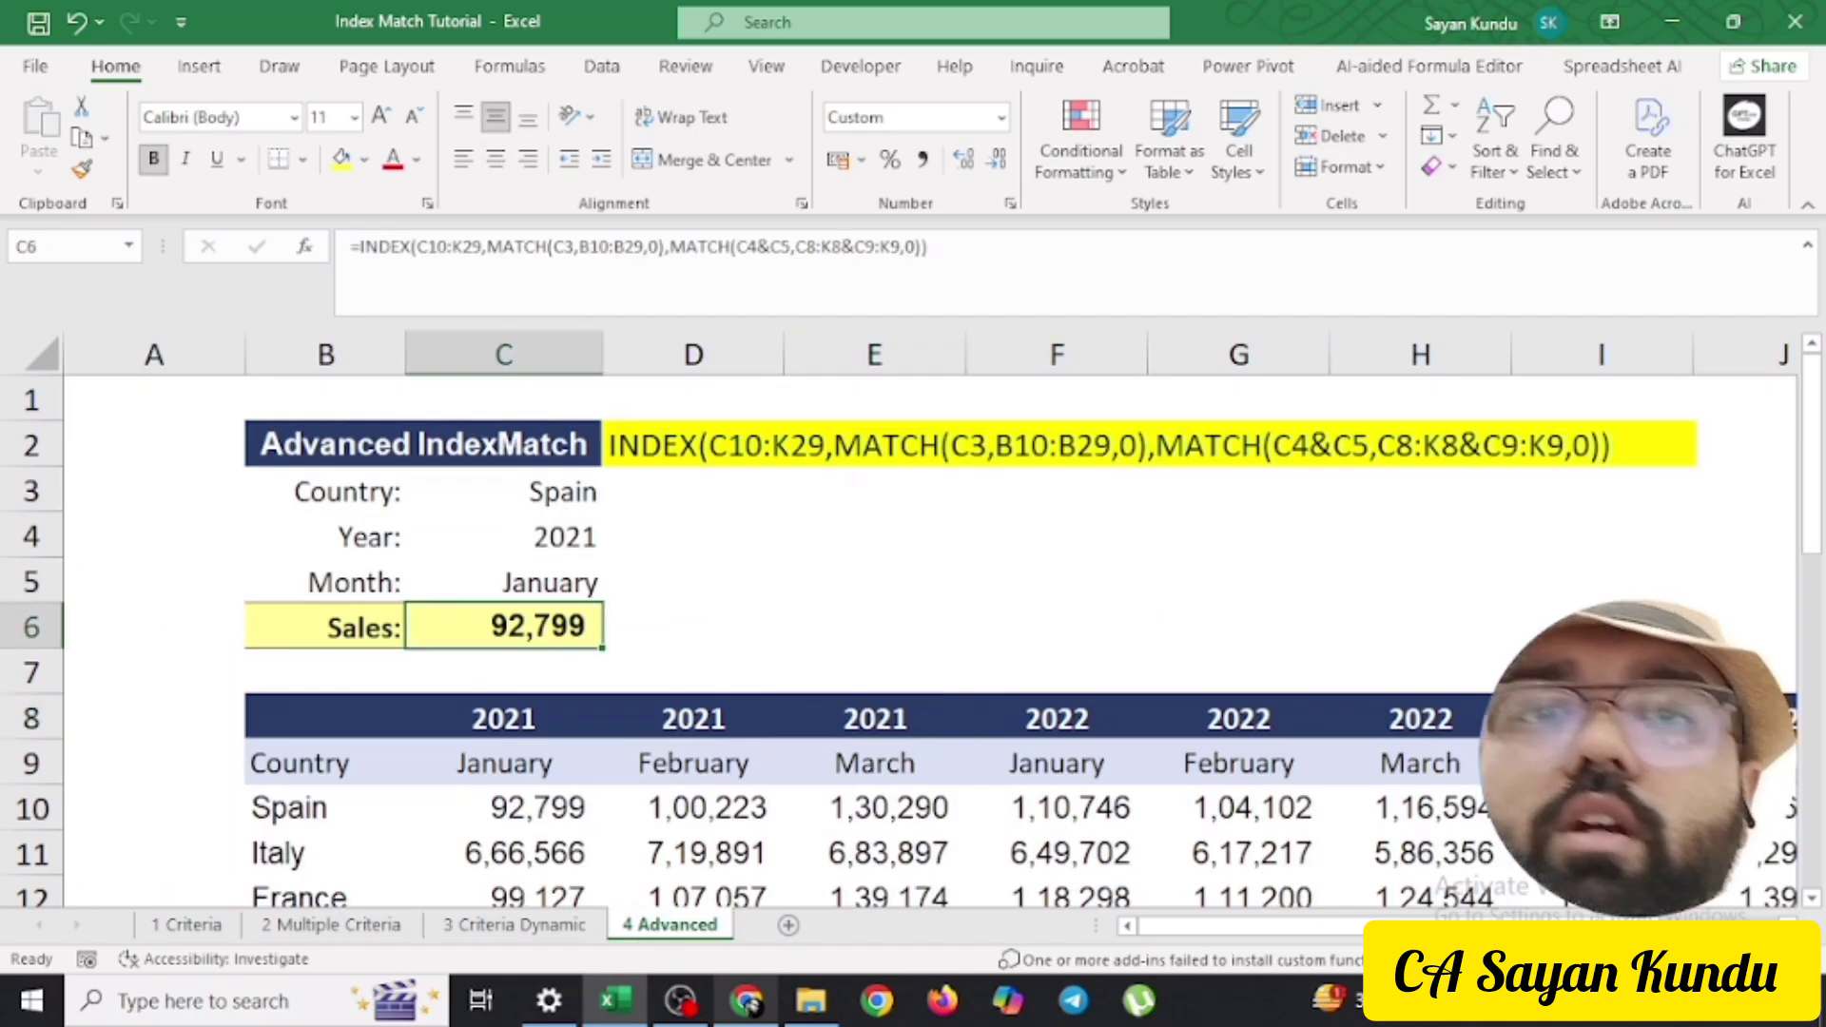
key(Delete)
drag(504, 492, 504, 583)
click(504, 627)
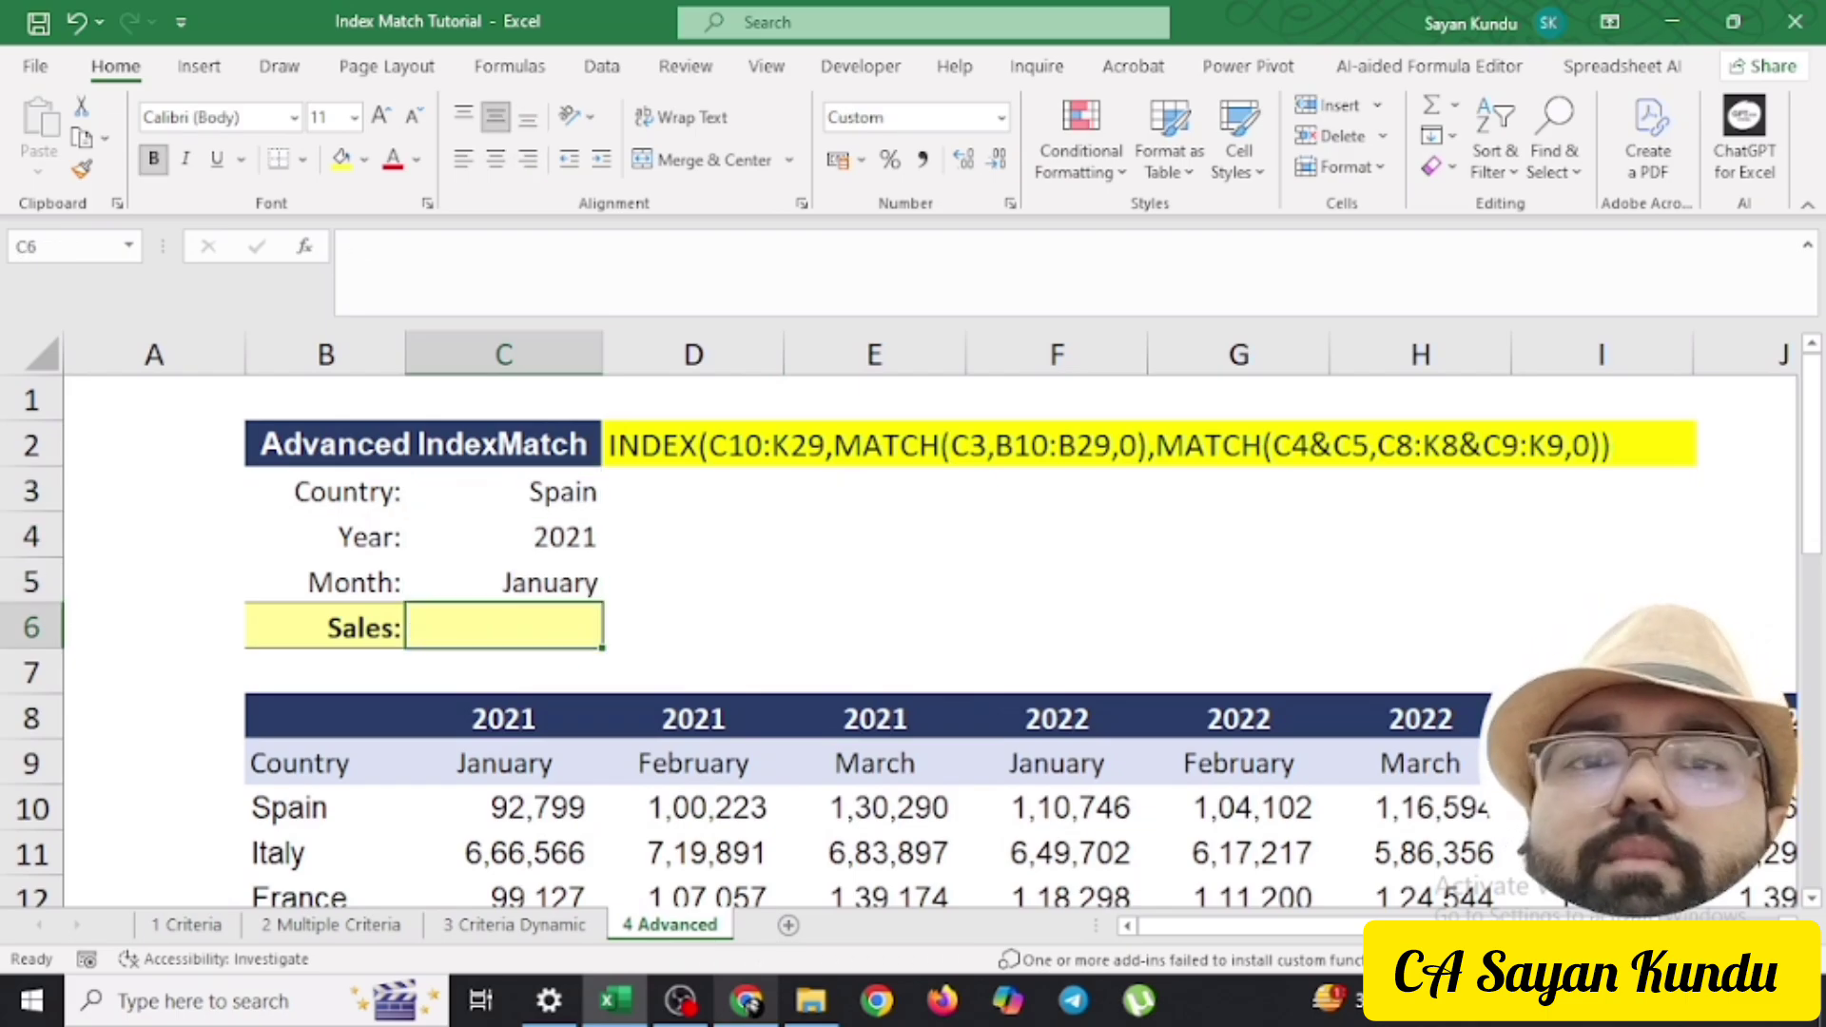
Start an INDEX formula in Sales cell C6 with the sales data range C10:K29 as its array
text(=index)
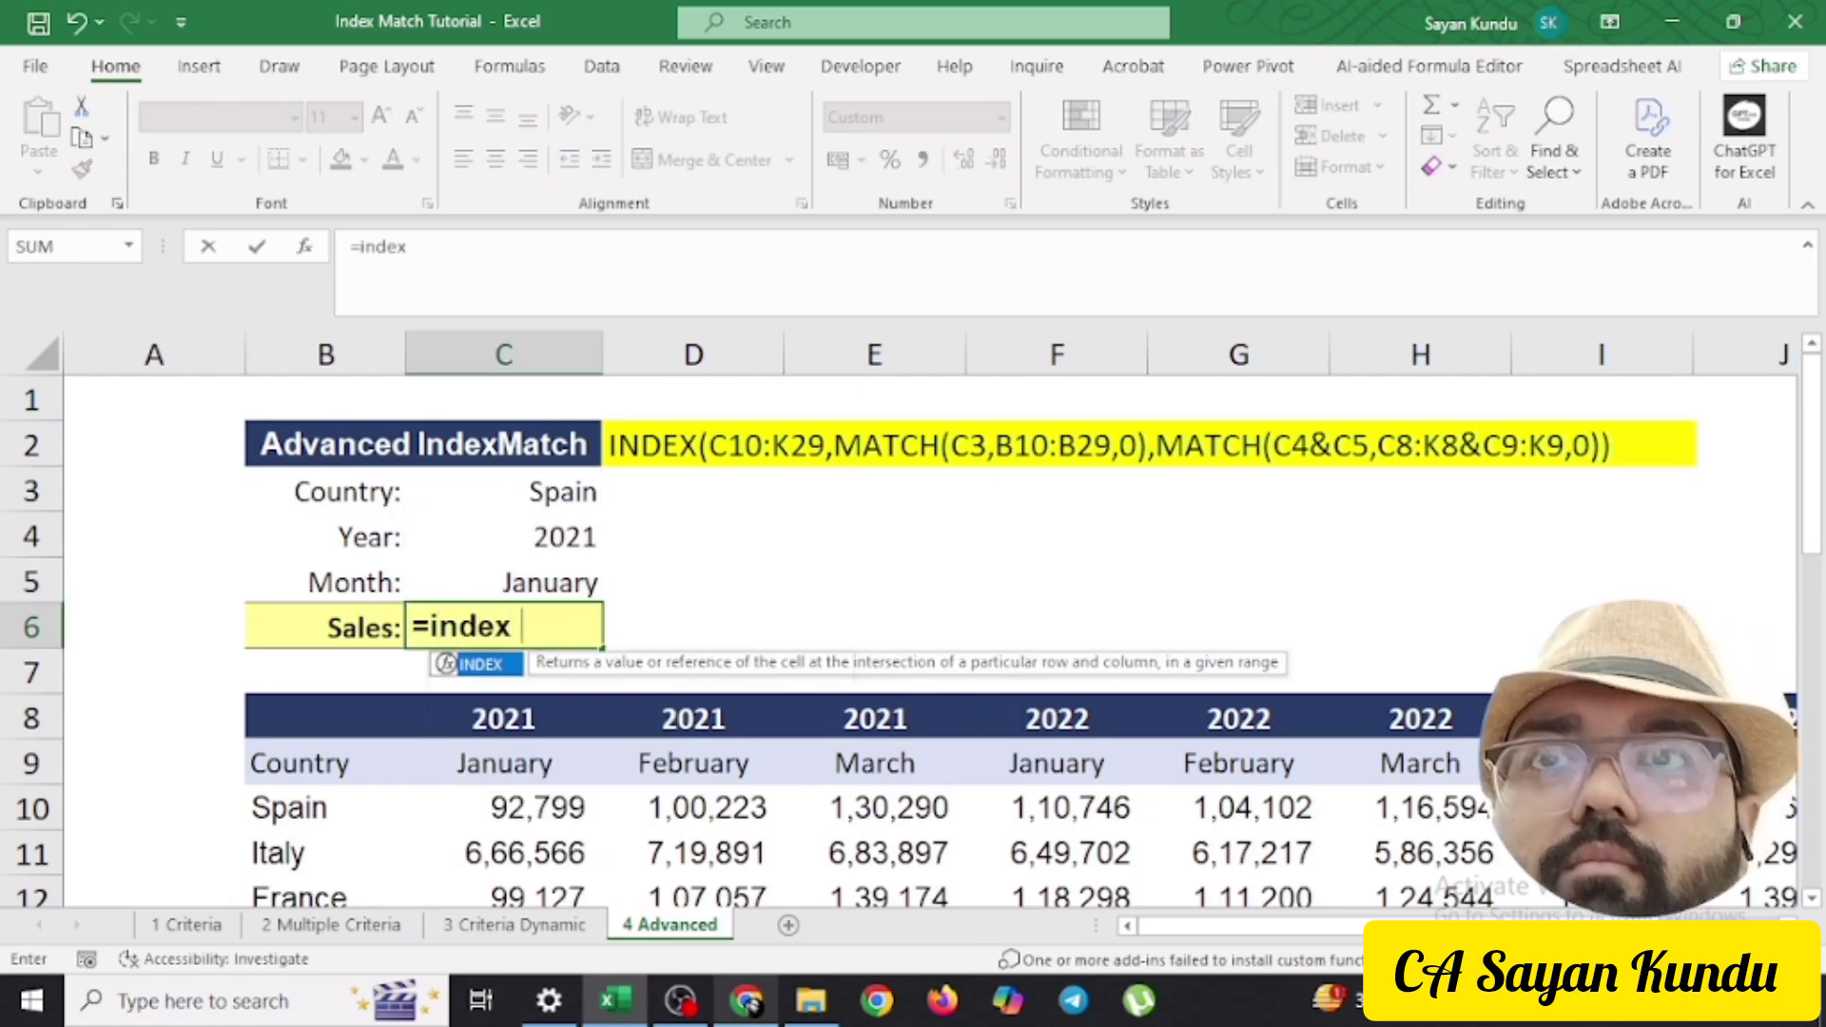
text(()
click(504, 808)
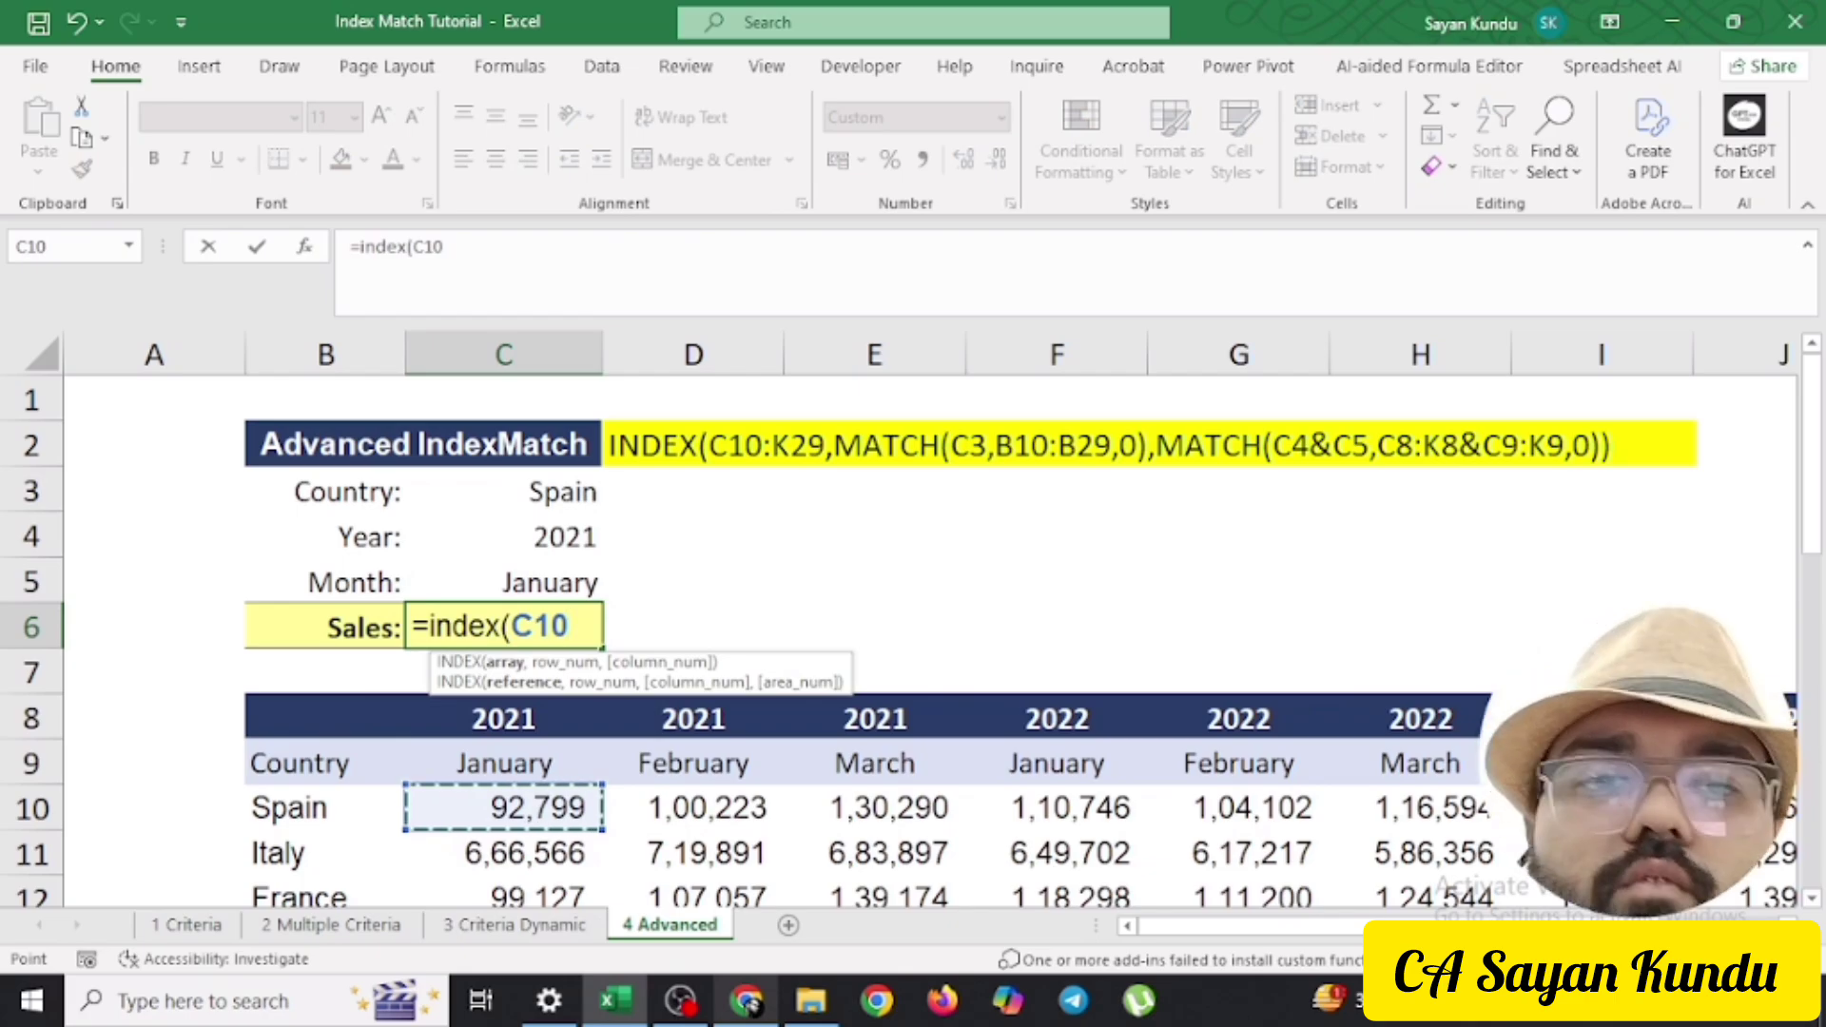
key(ctrl+shift+Right)
key(ctrl+shift+Down)
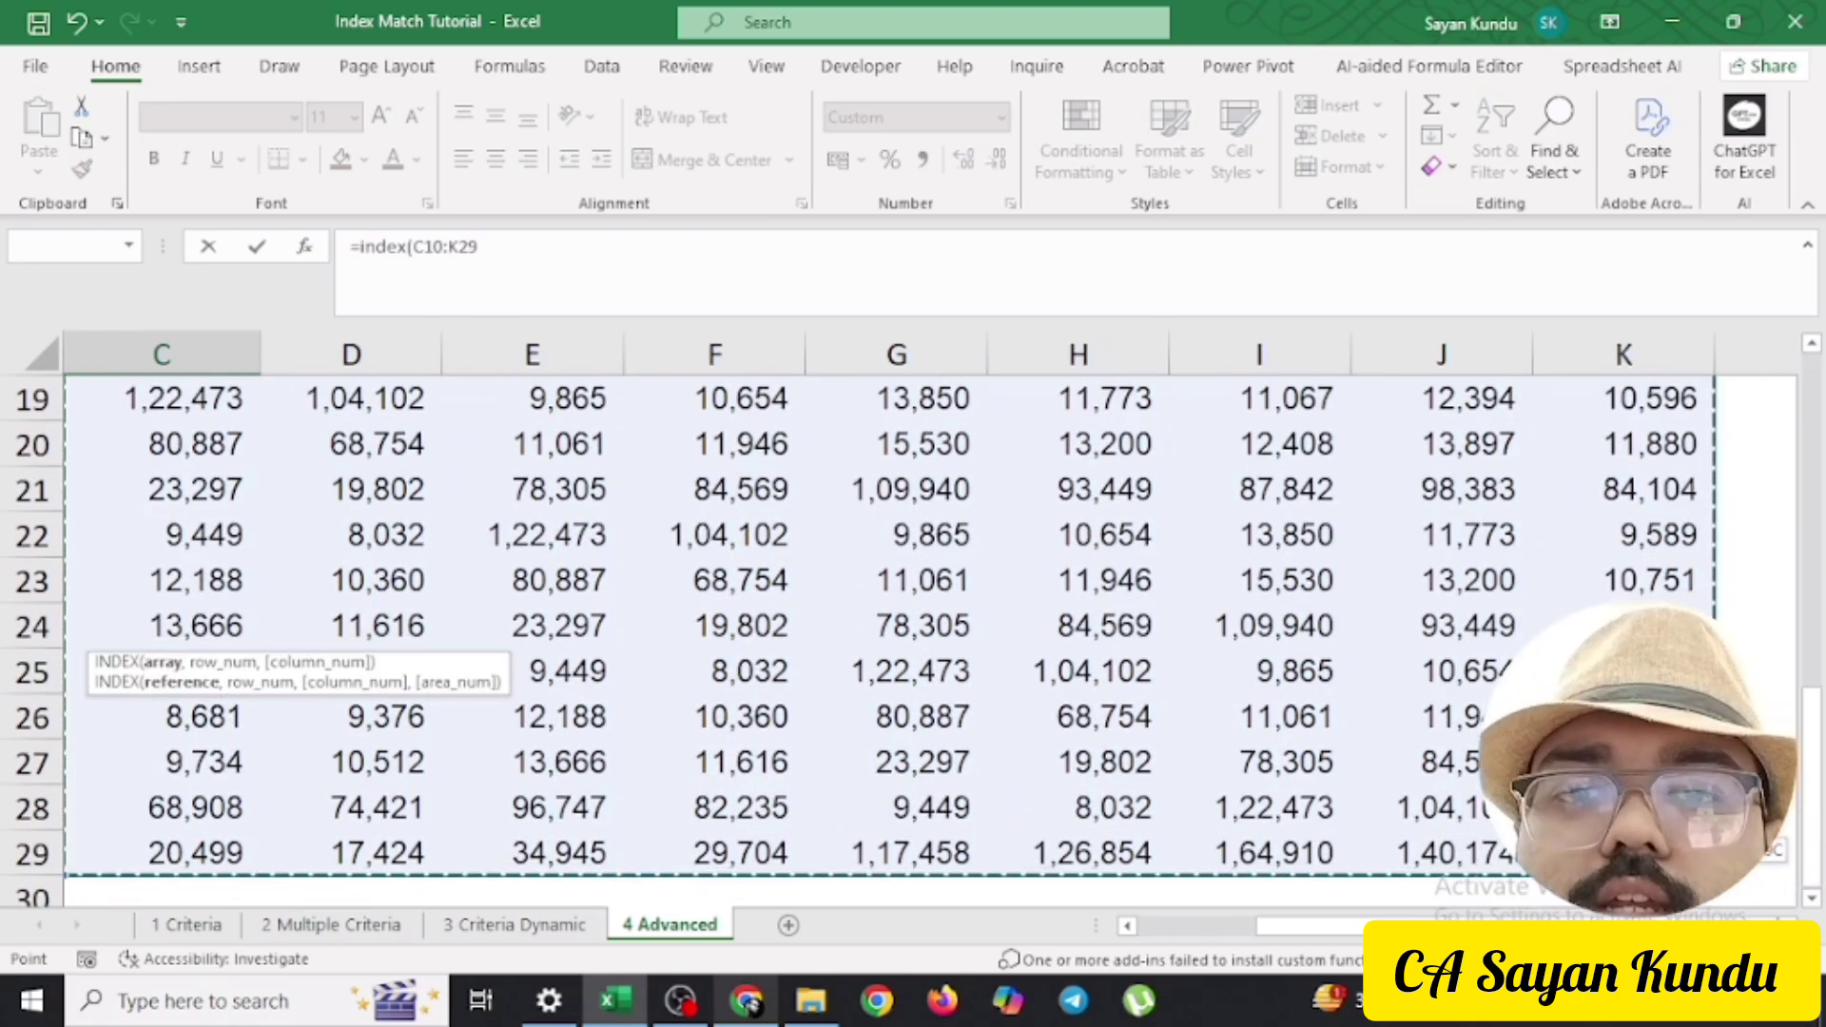
text(,)
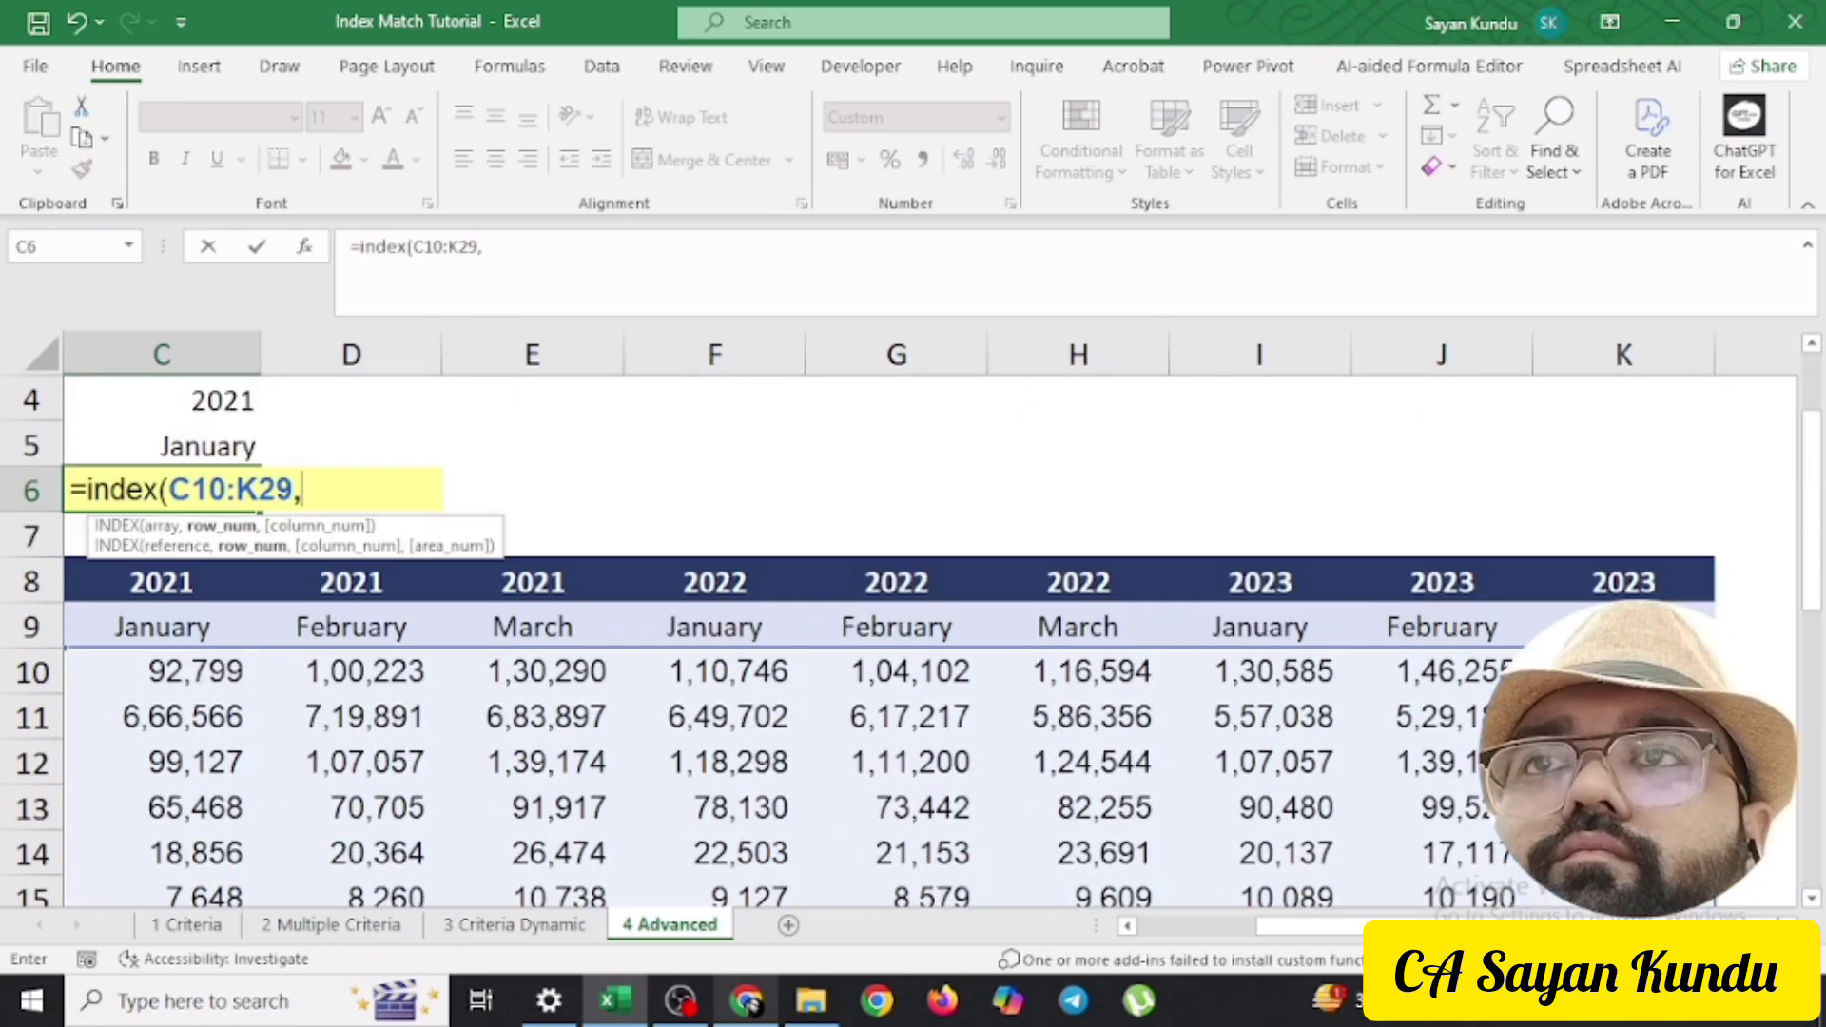
Add a MATCH function as the row number argument in C6, with country cell C3 as its lookup value
text(match)
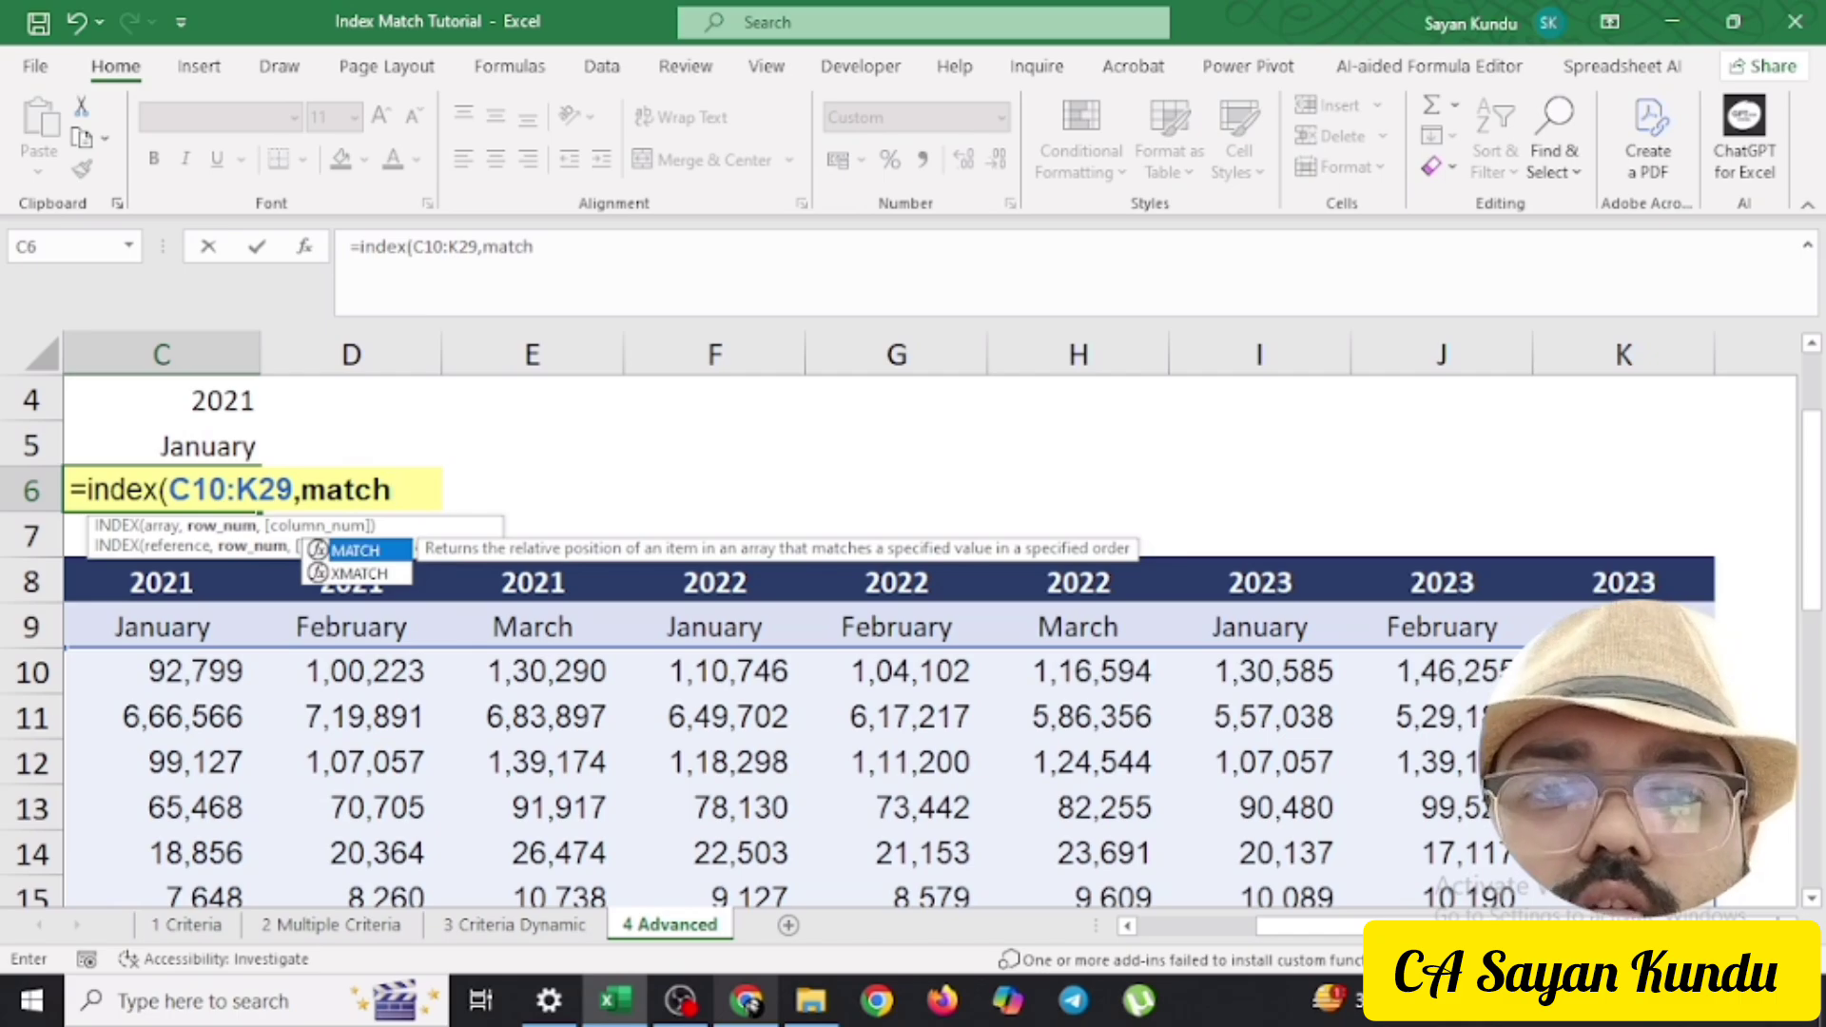
text(()
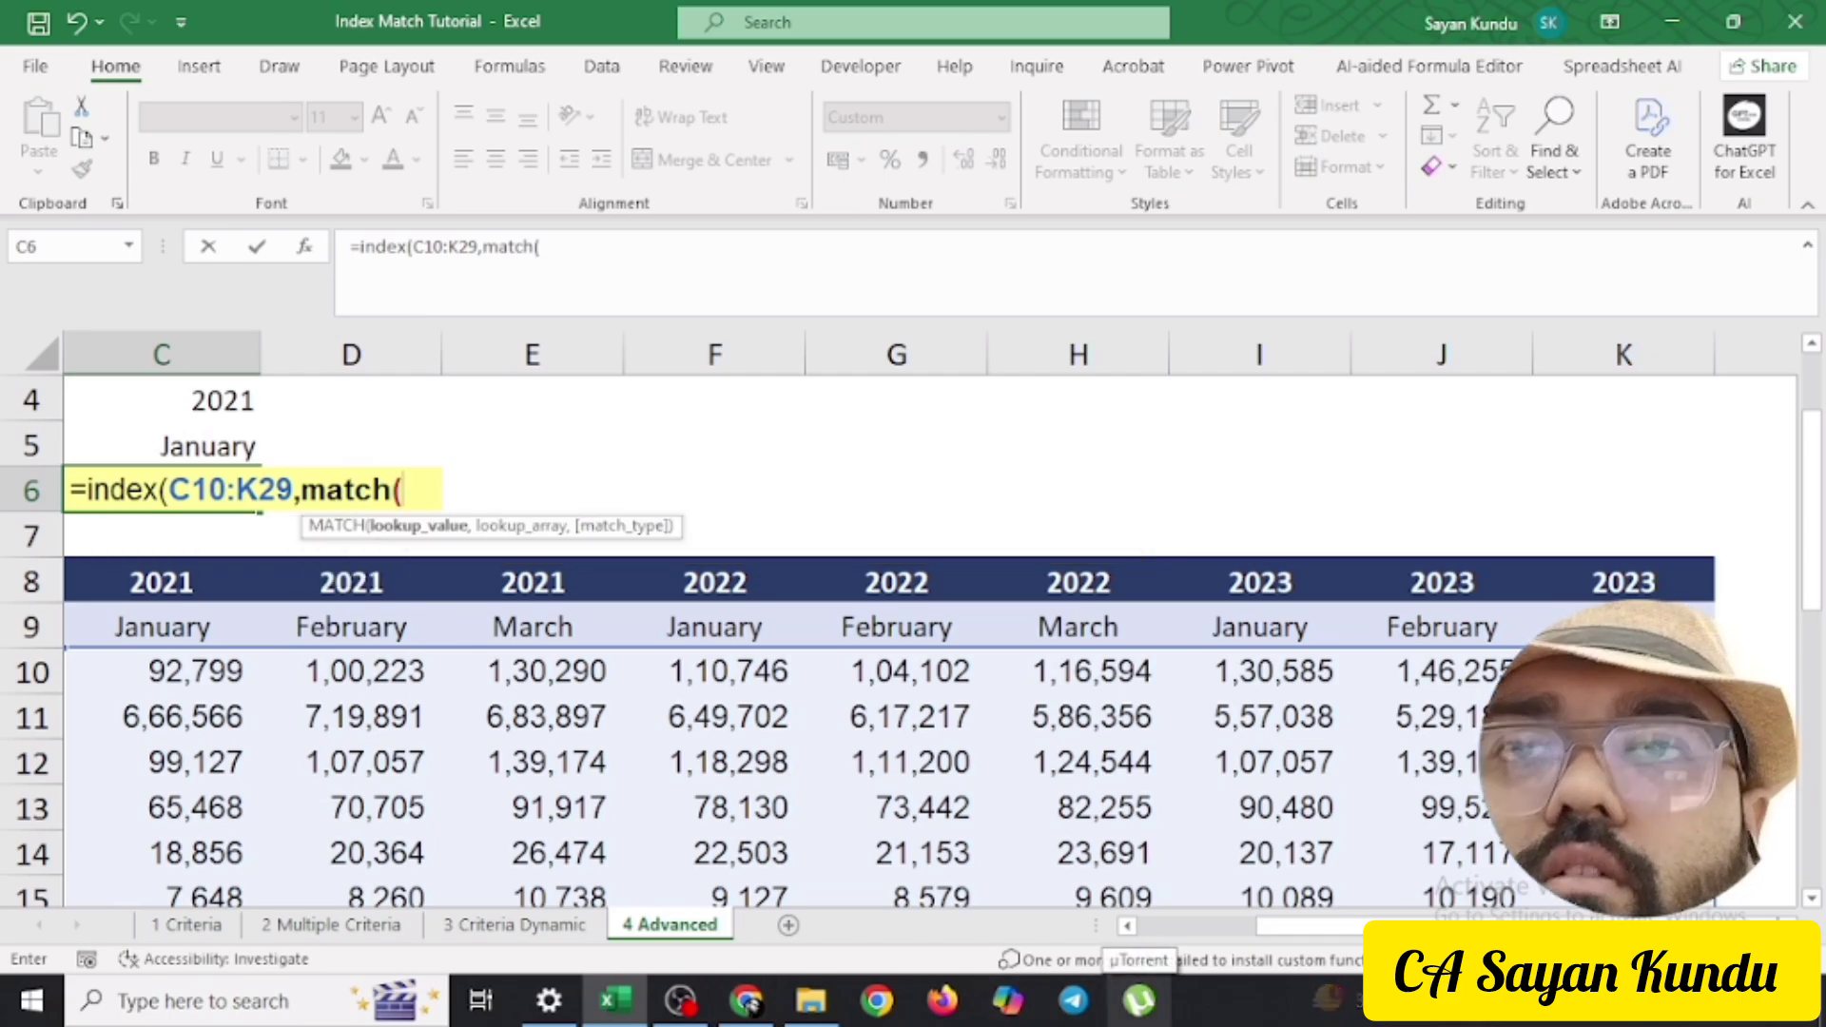
scroll(885, 642, up, 1)
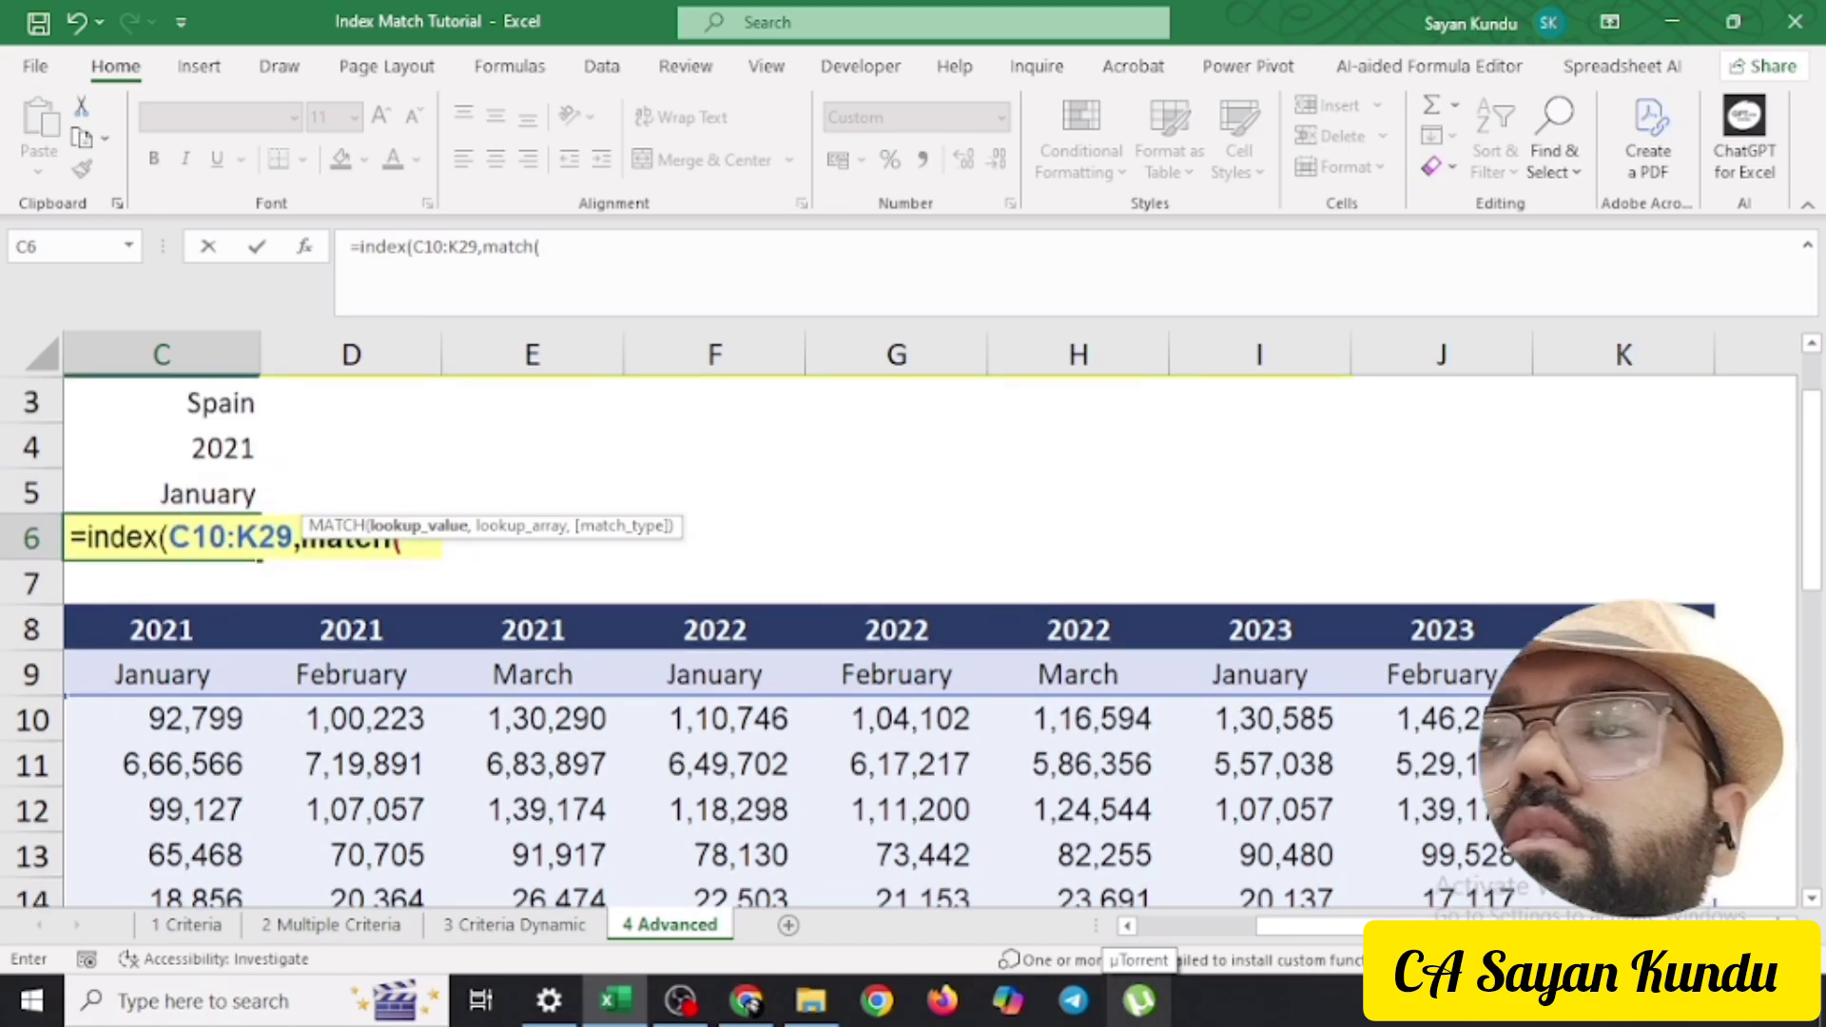
click(162, 491)
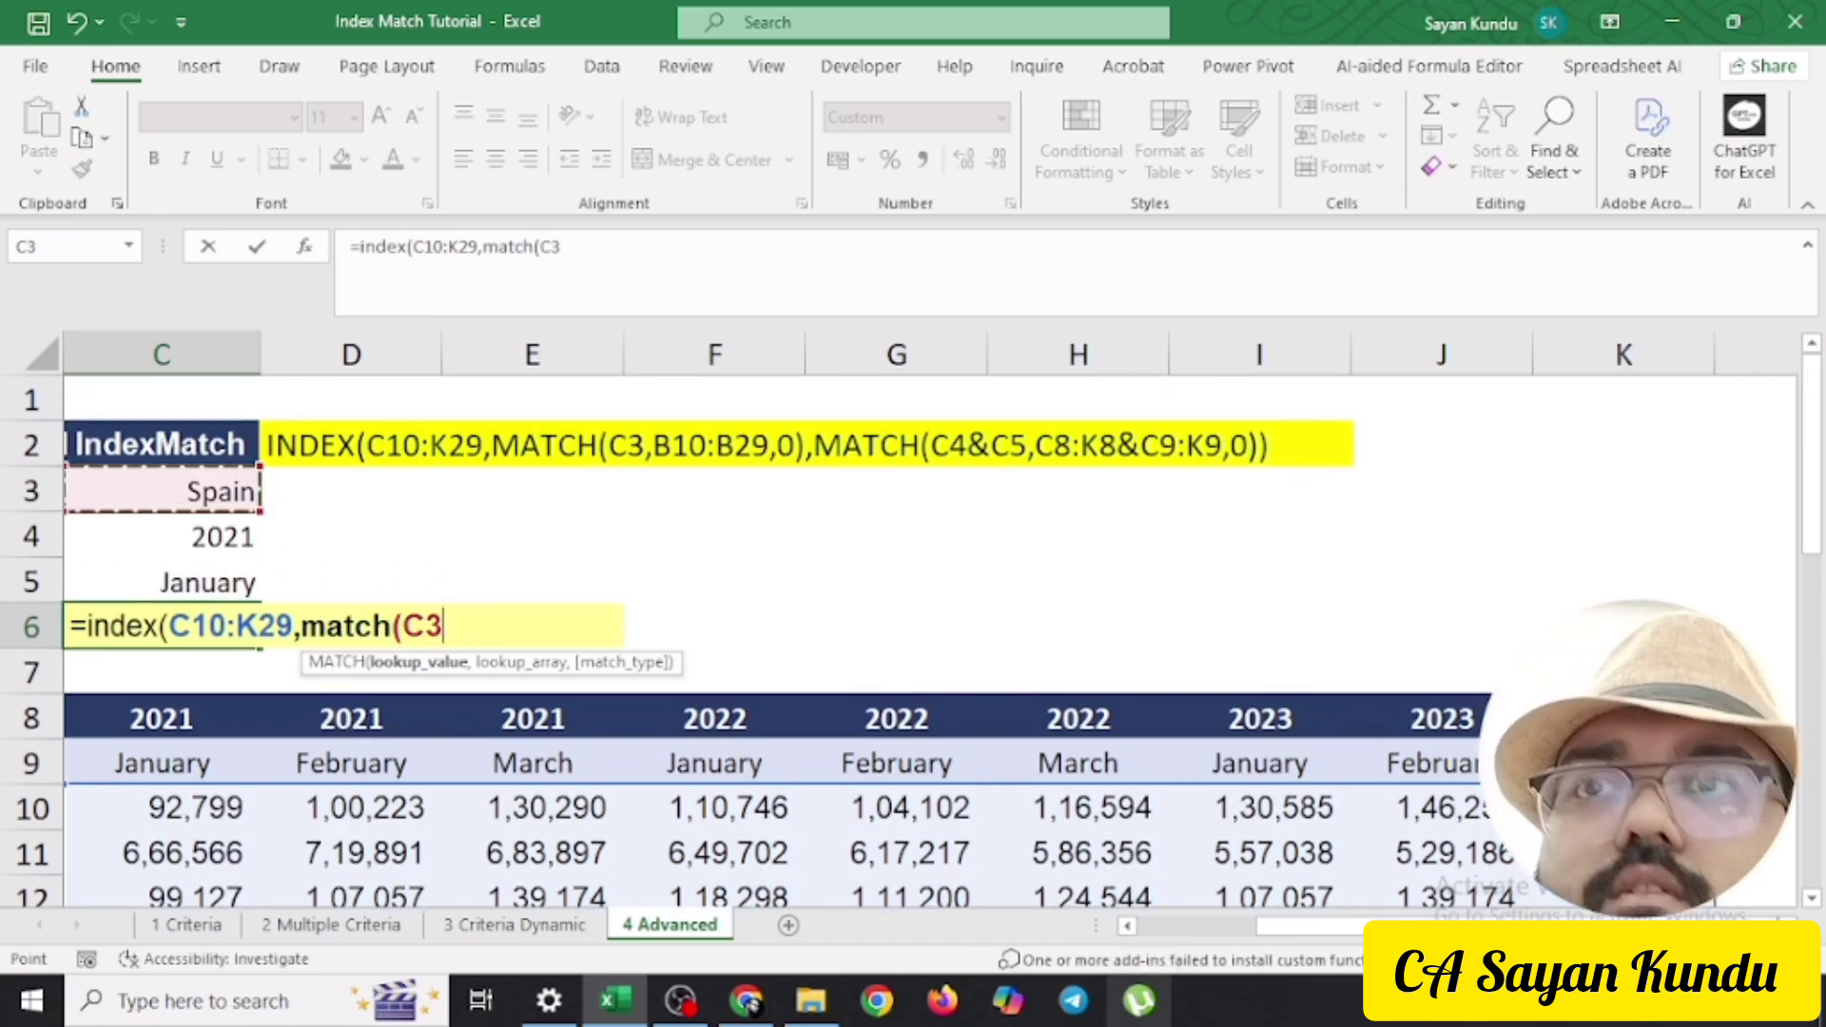
text(,)
Set the row MATCH's lookup array in C6 to the country list B10:B29, with match type 0
key(Down)
key(Down)
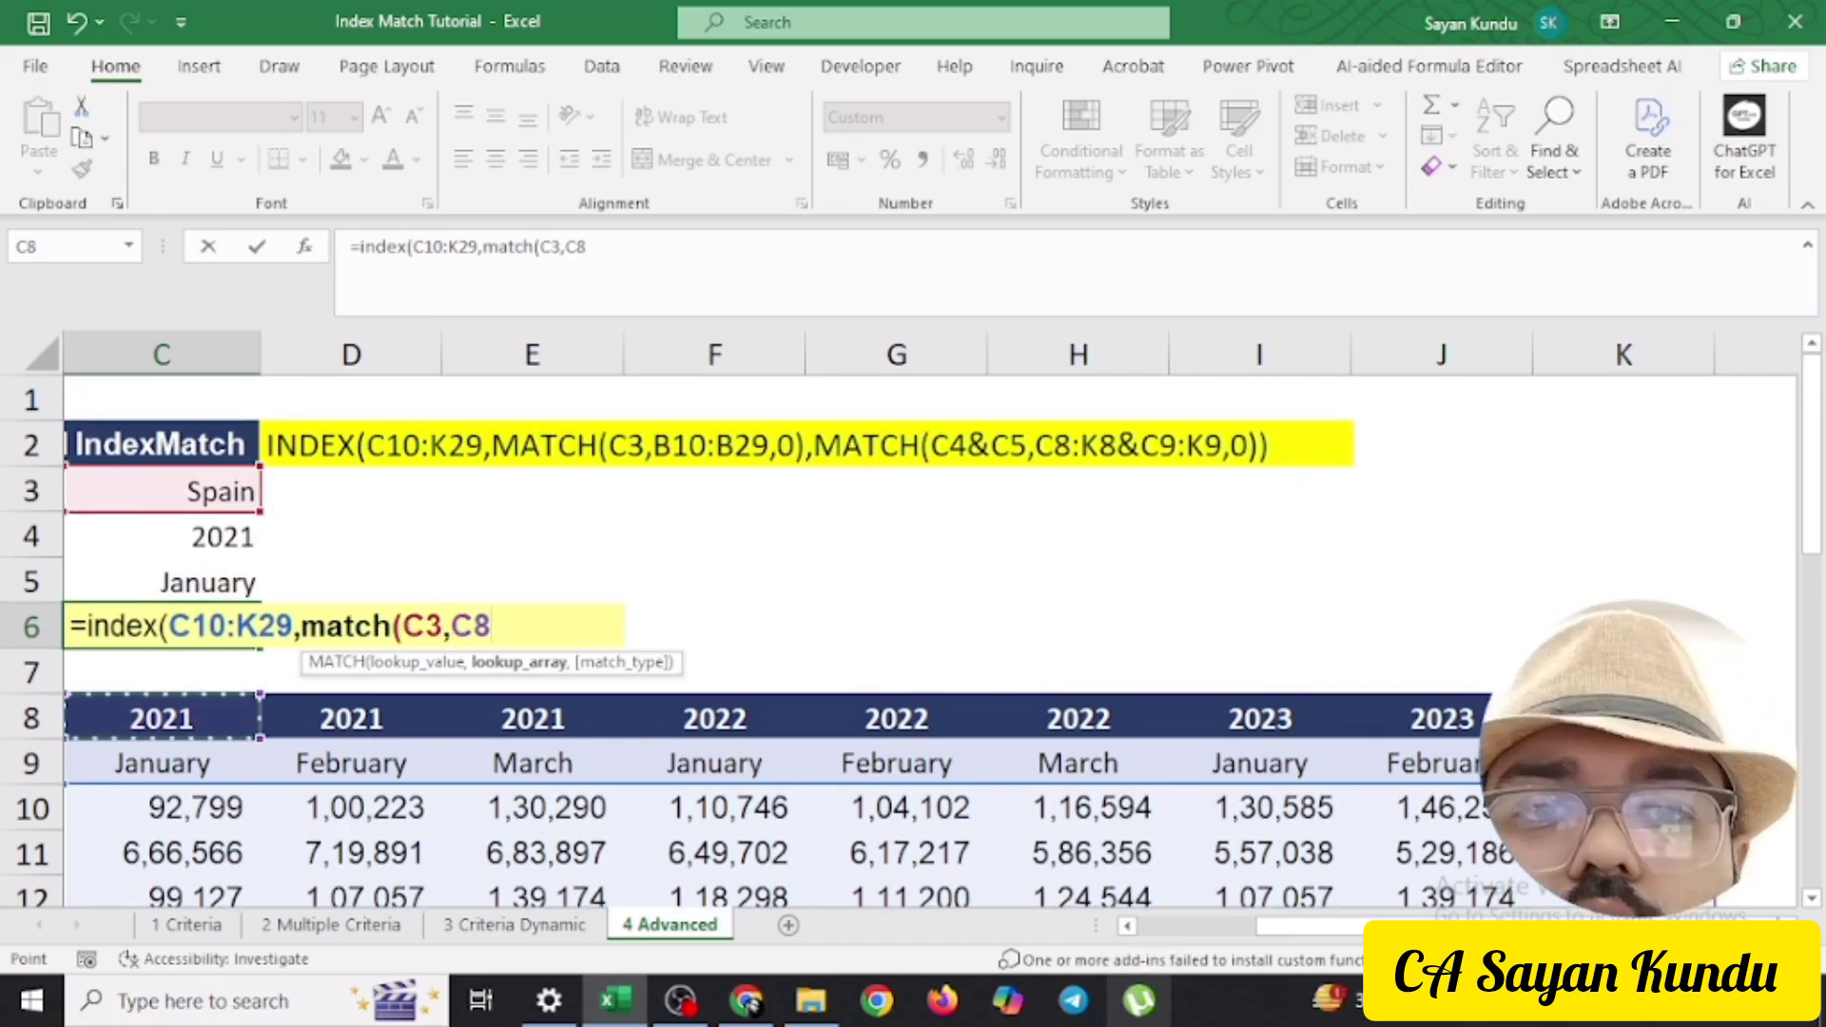
key(Left)
key(Left)
key(Down)
key(Right)
key(Down)
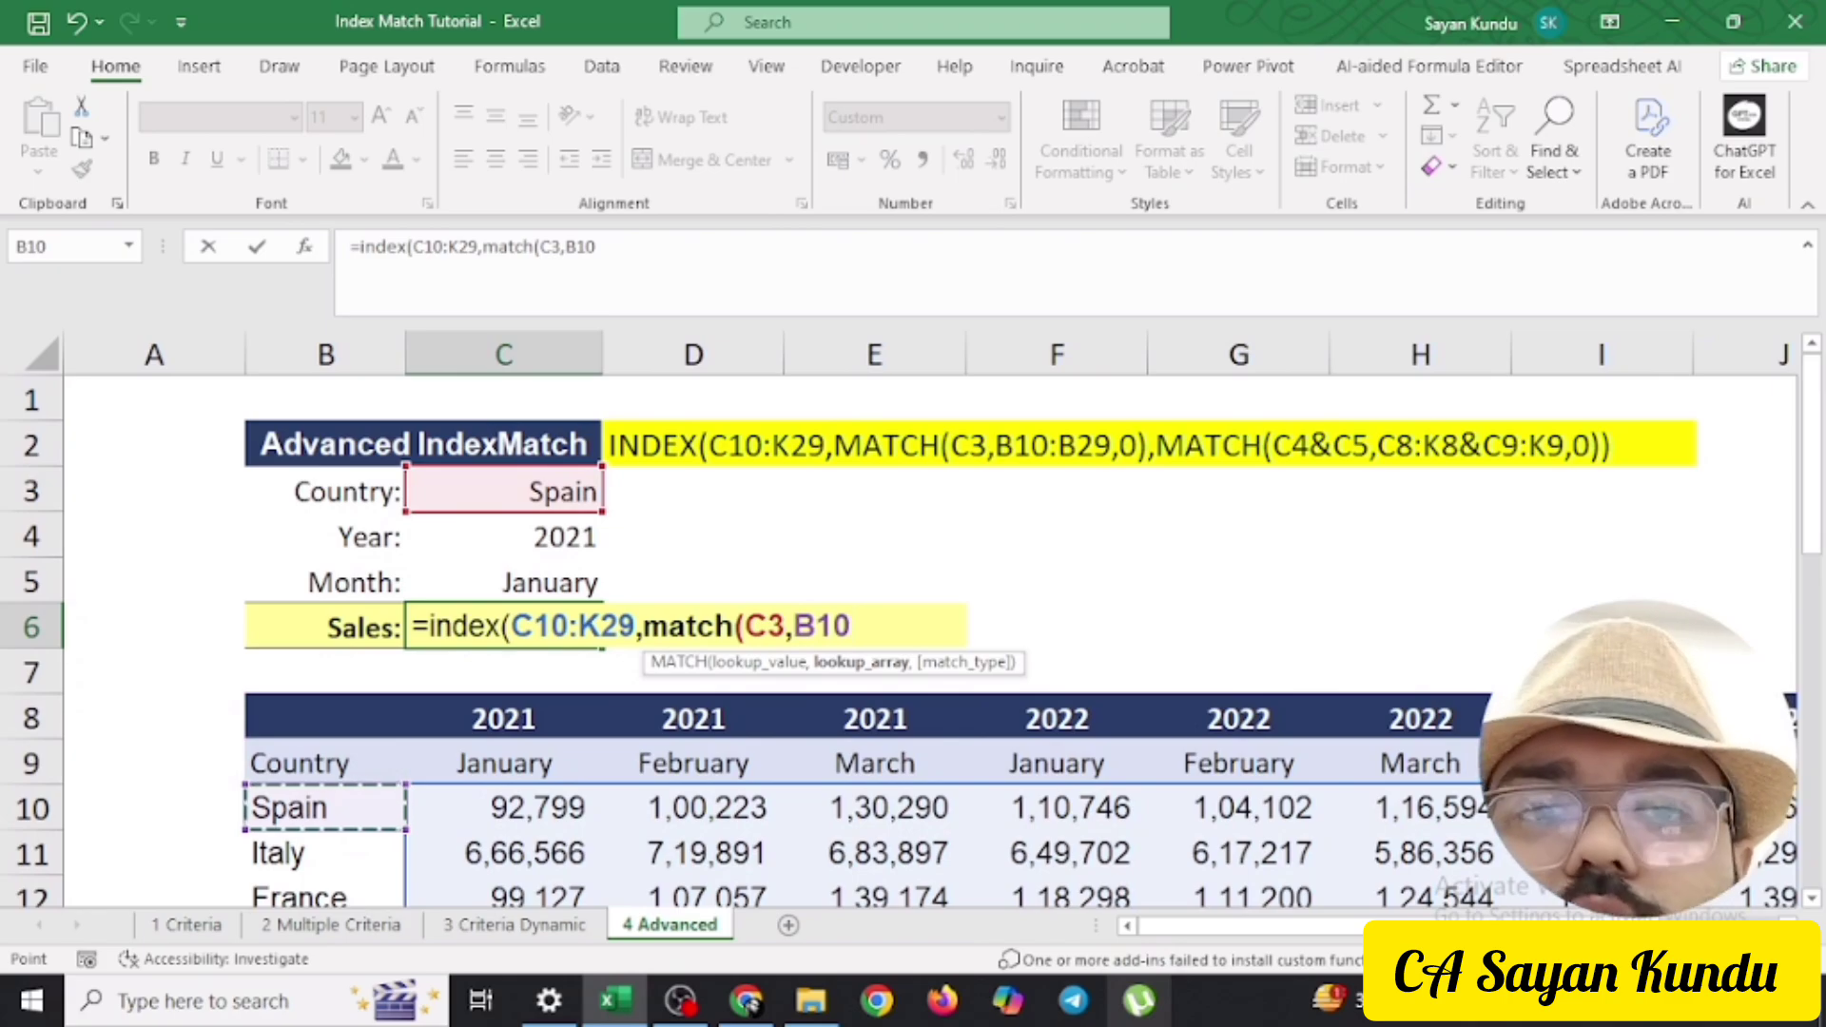
key(ctrl+shift+Down)
text(,)
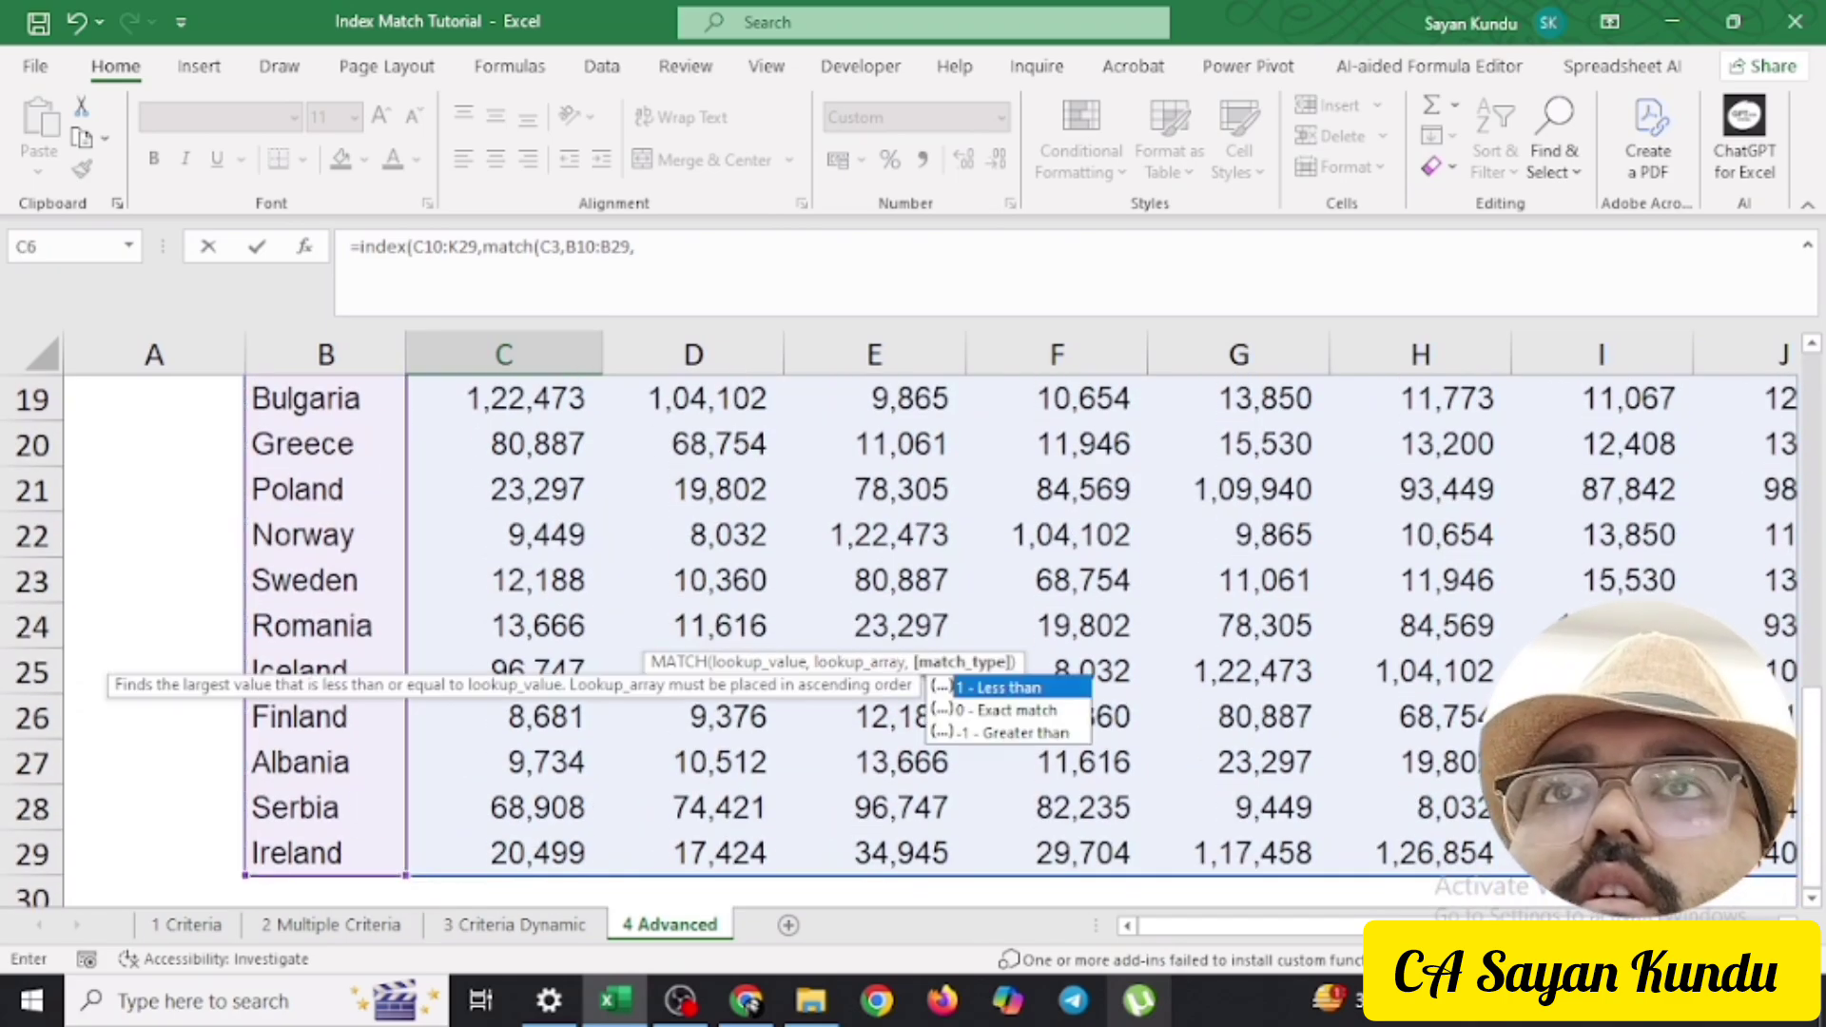
text(0)
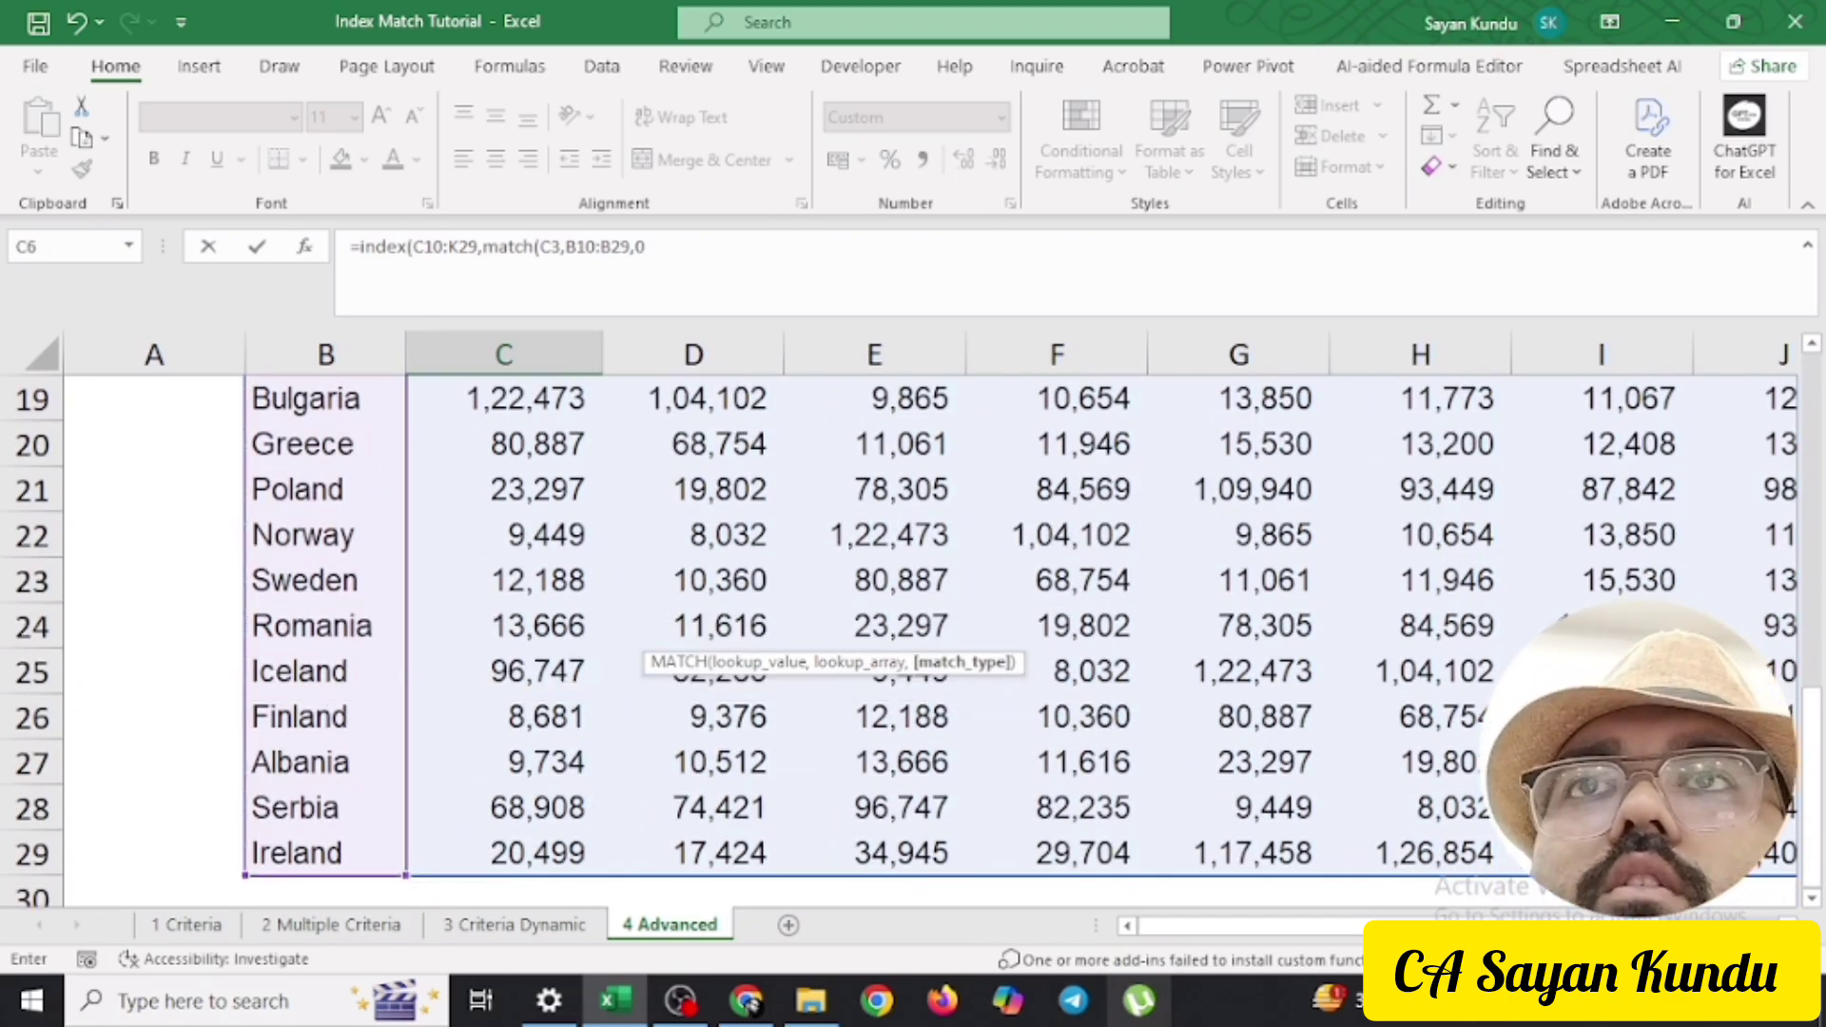
Close the row MATCH in C6 and add a second MATCH as the column argument, with year cell C4 as lookup value
text(),match()
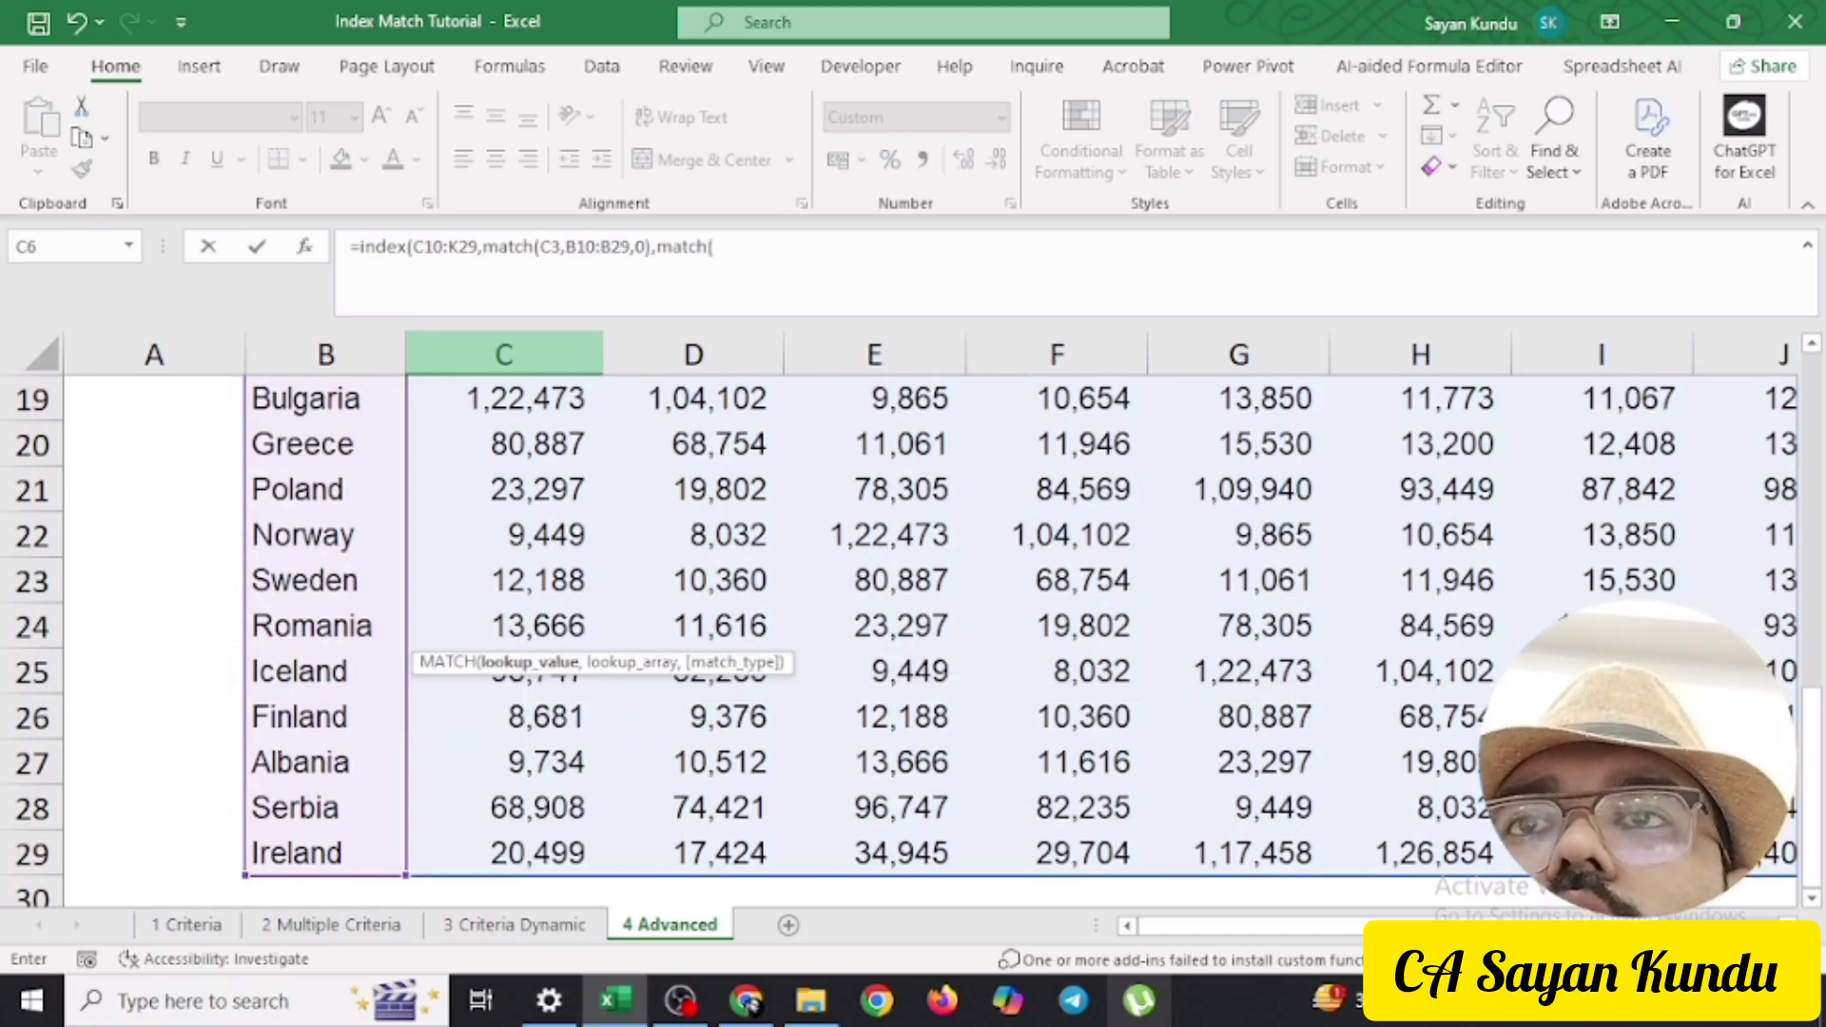
scroll(504, 363, up, 5)
click(504, 400)
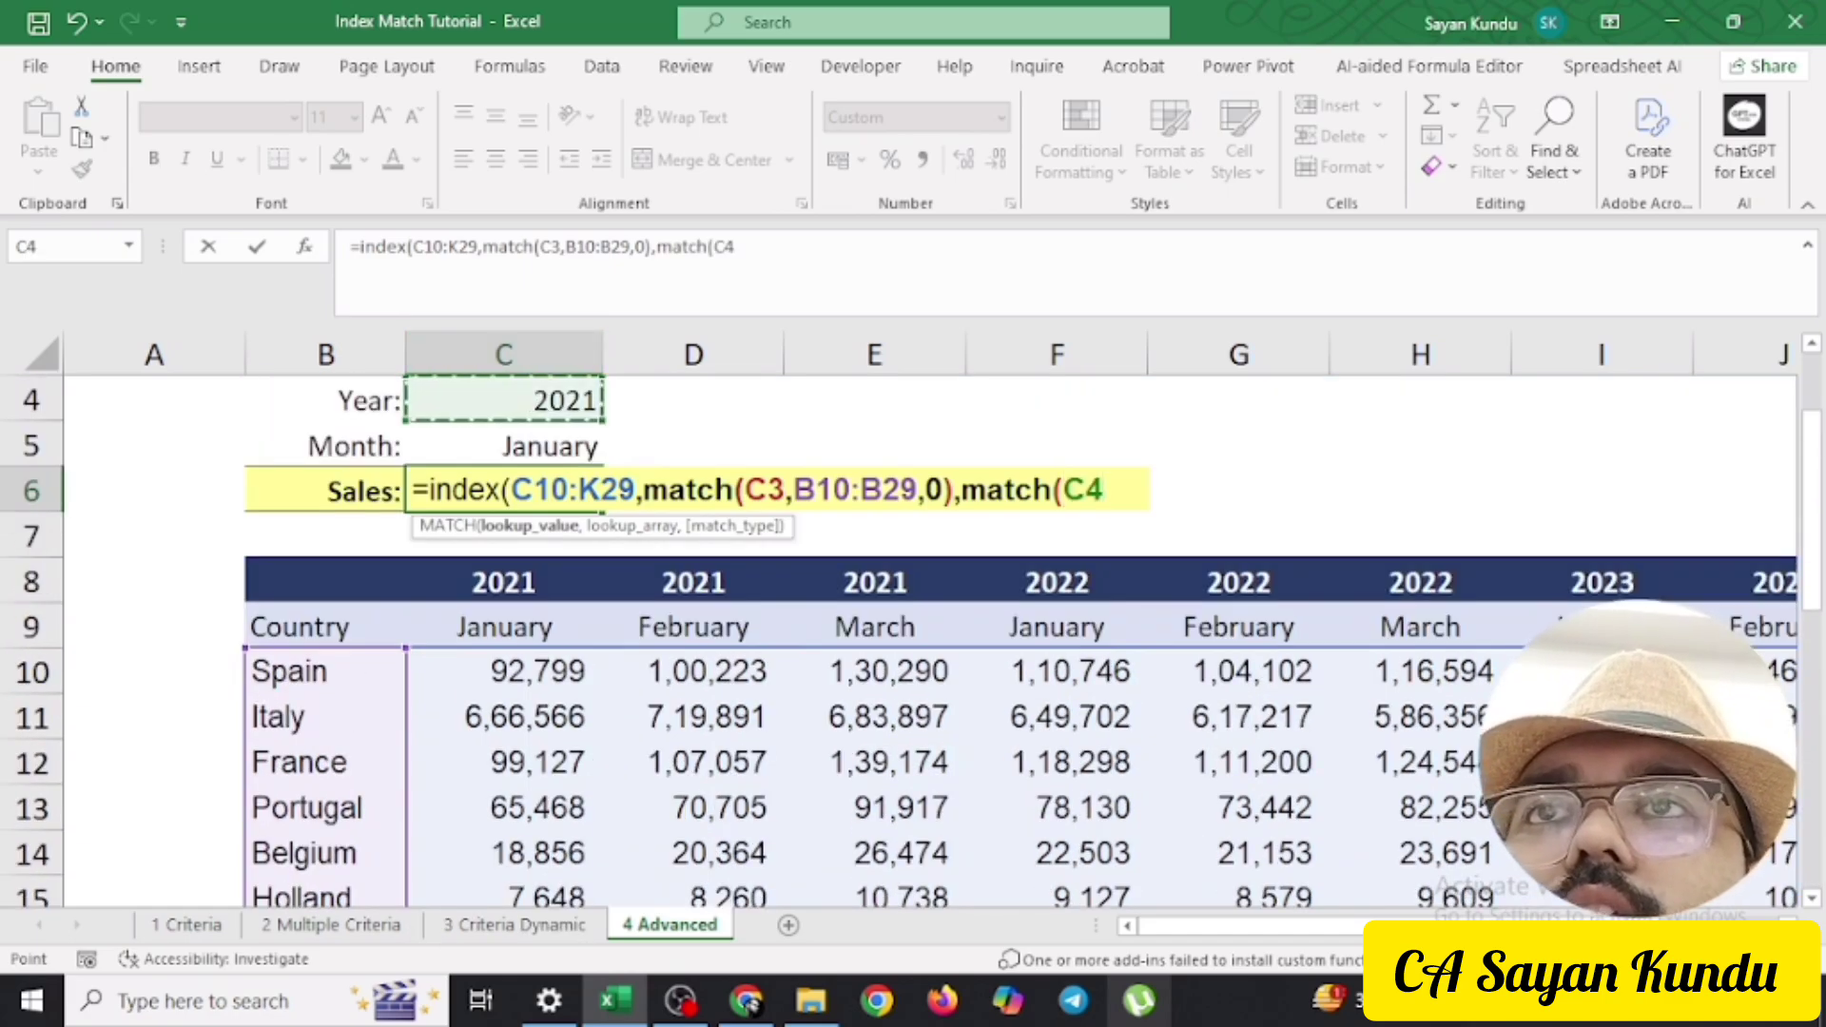
text(,)
click(504, 582)
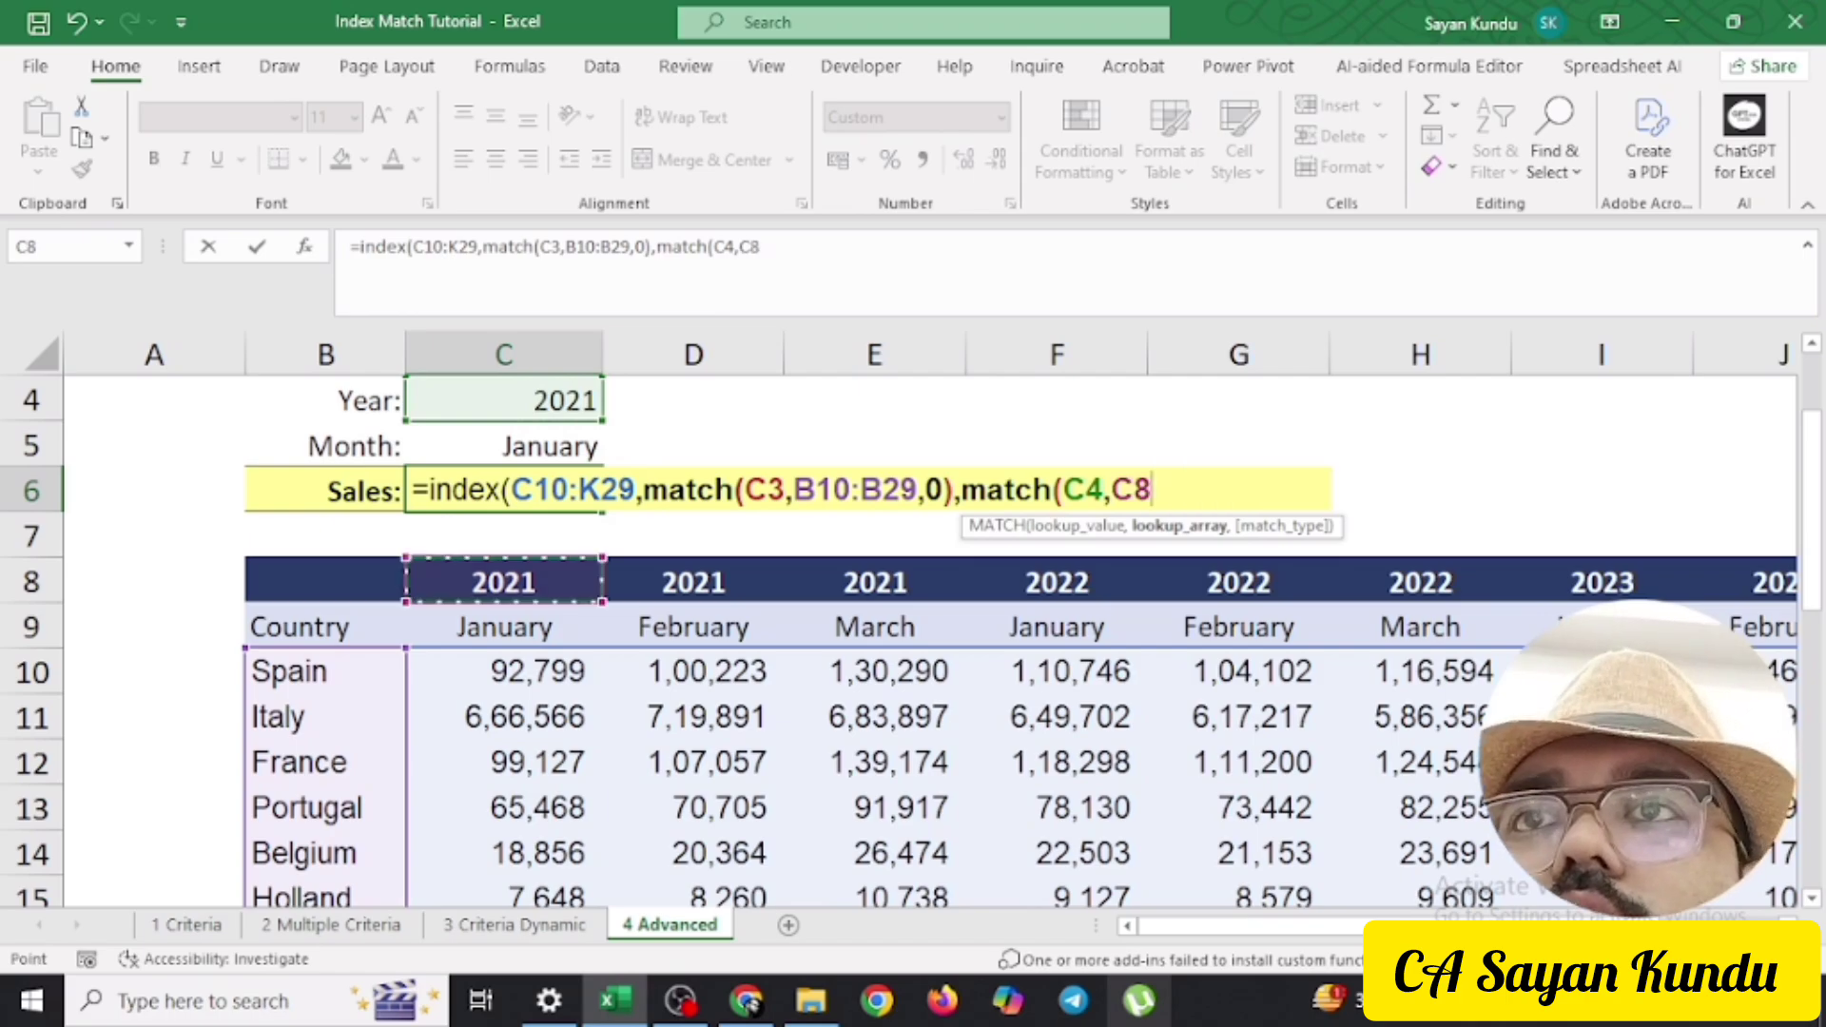
key(ctrl+shift+Right)
text(,0))
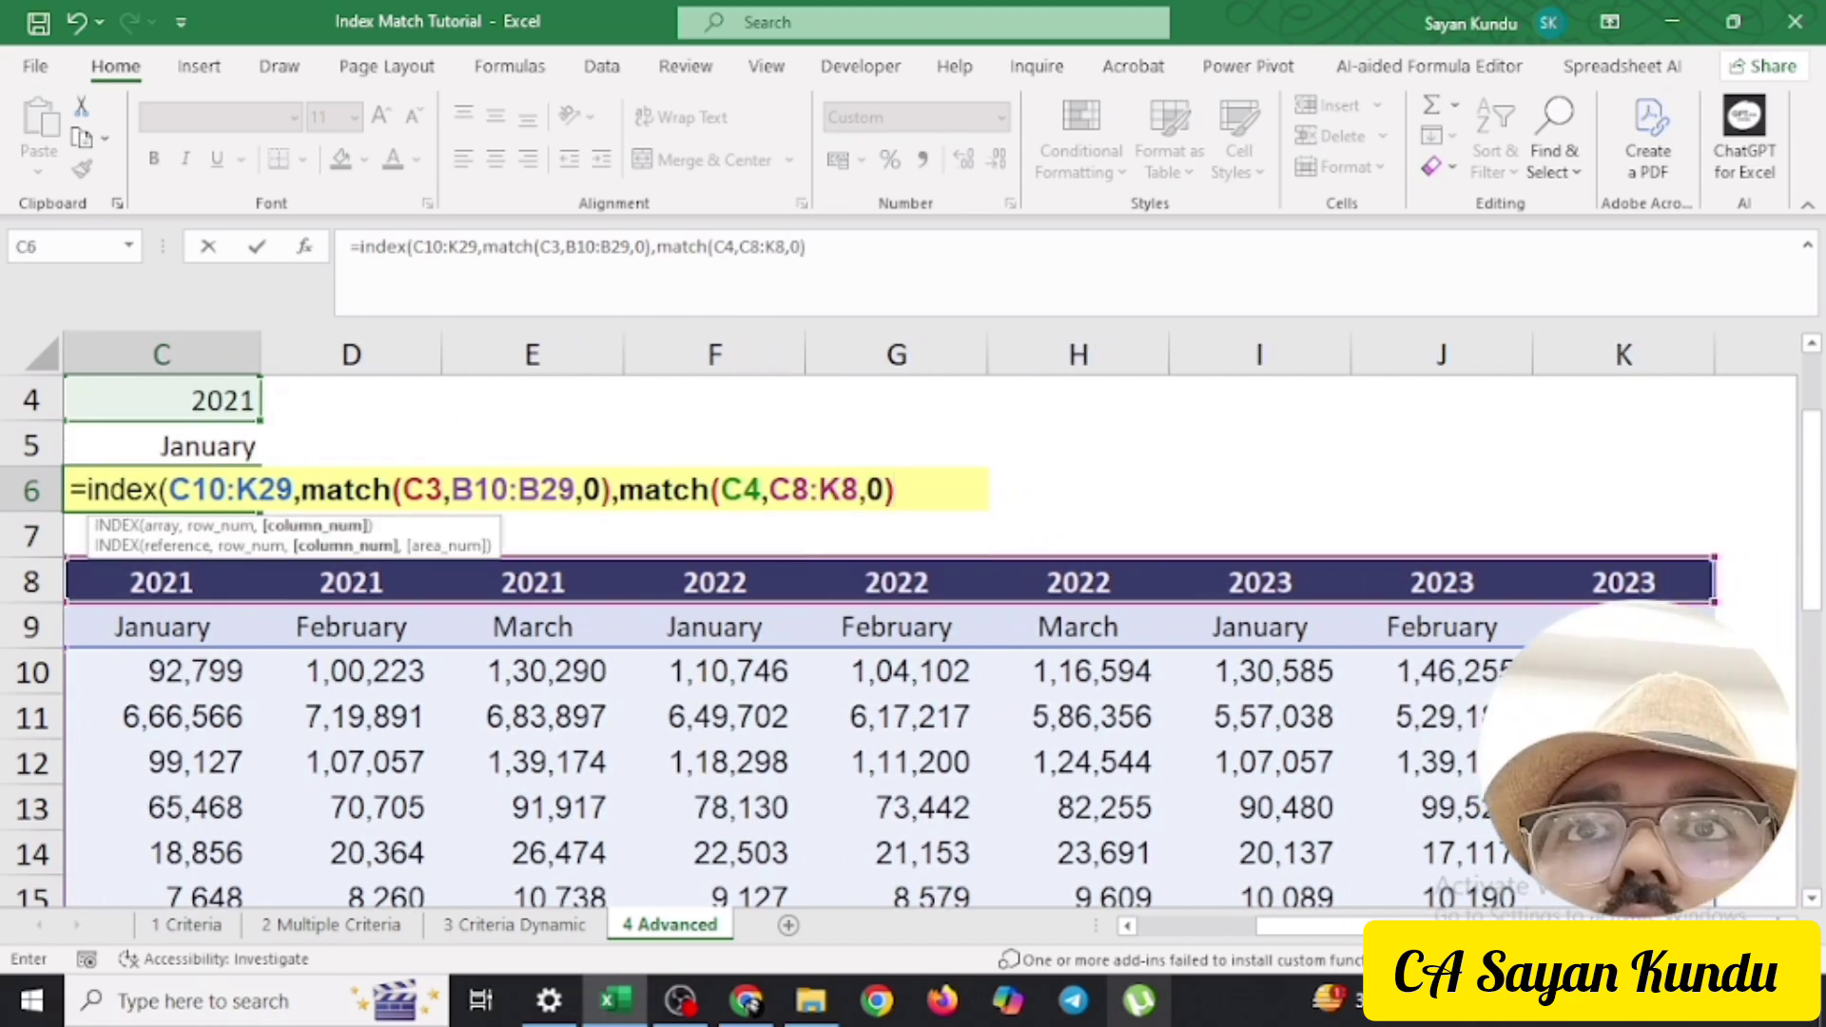
text(,matc)
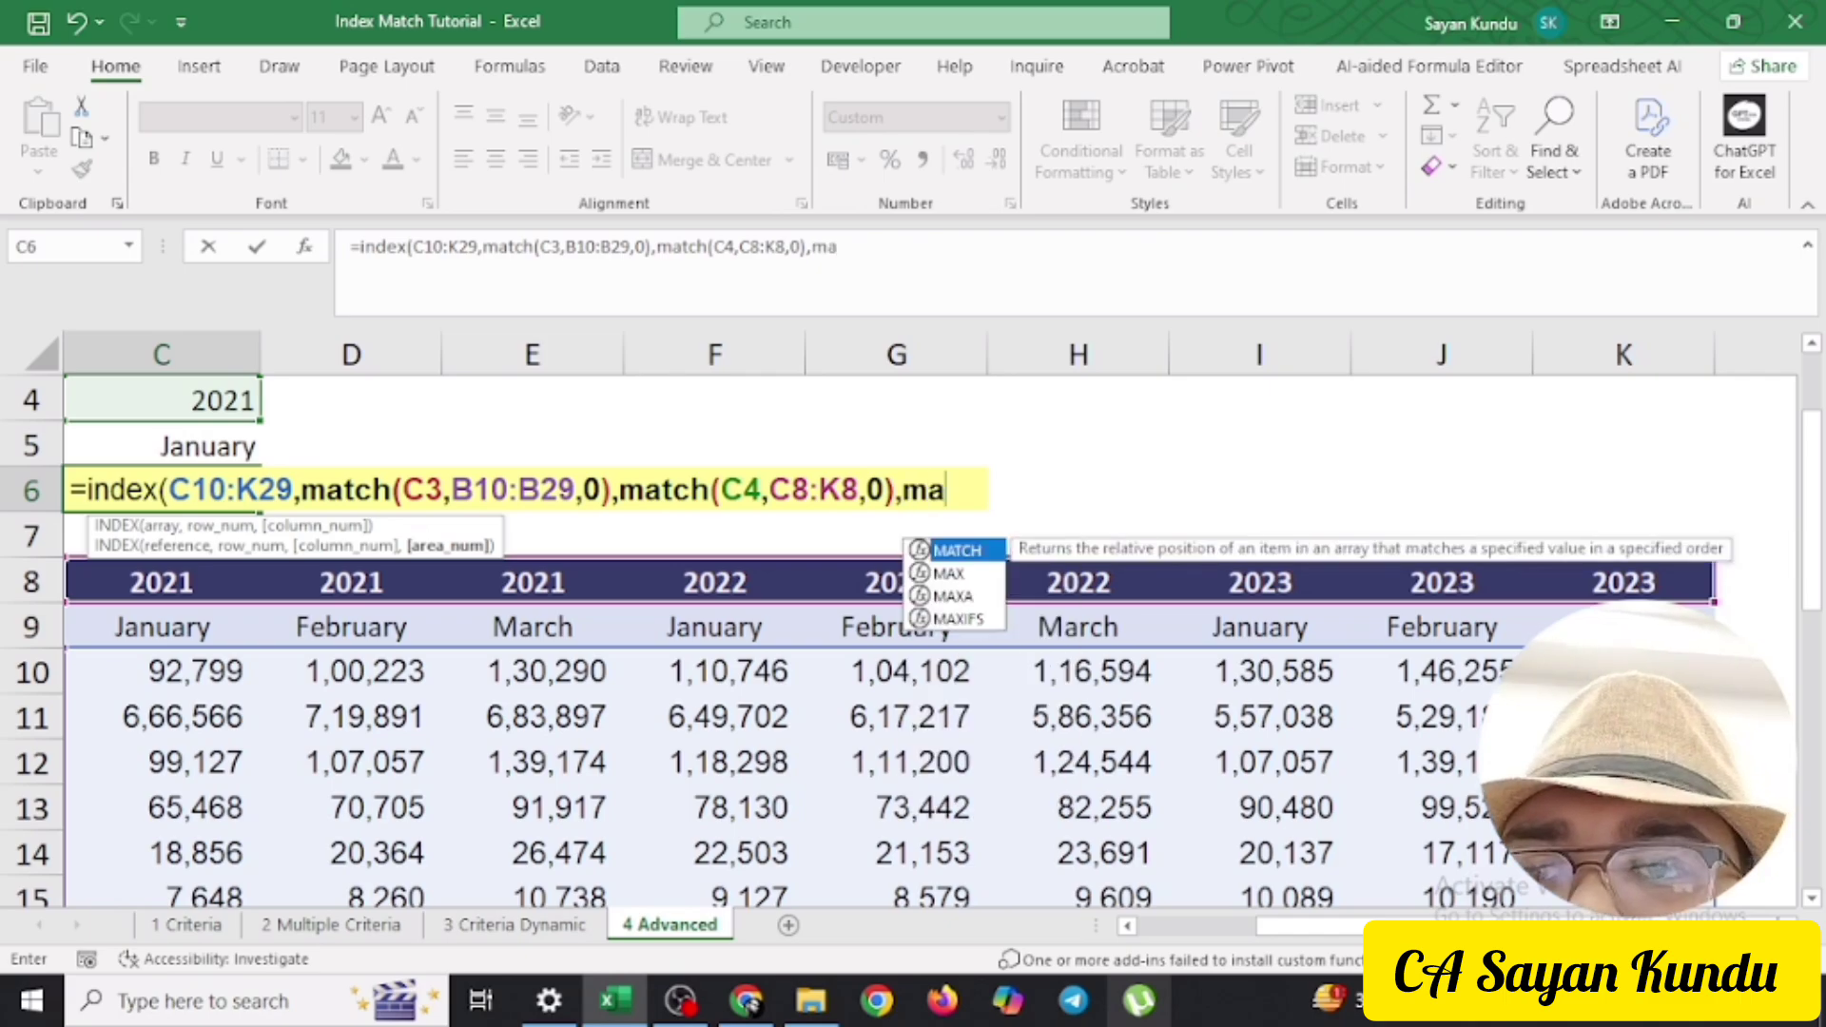
key(BackSpace)
key(BackSpace)
key(BackSpace)
key(BackSpace)
key(BackSpace)
key(BackSpace)
key(BackSpace)
key(BackSpace)
key(BackSpace)
key(BackSpace)
key(BackSpace)
key(BackSpace)
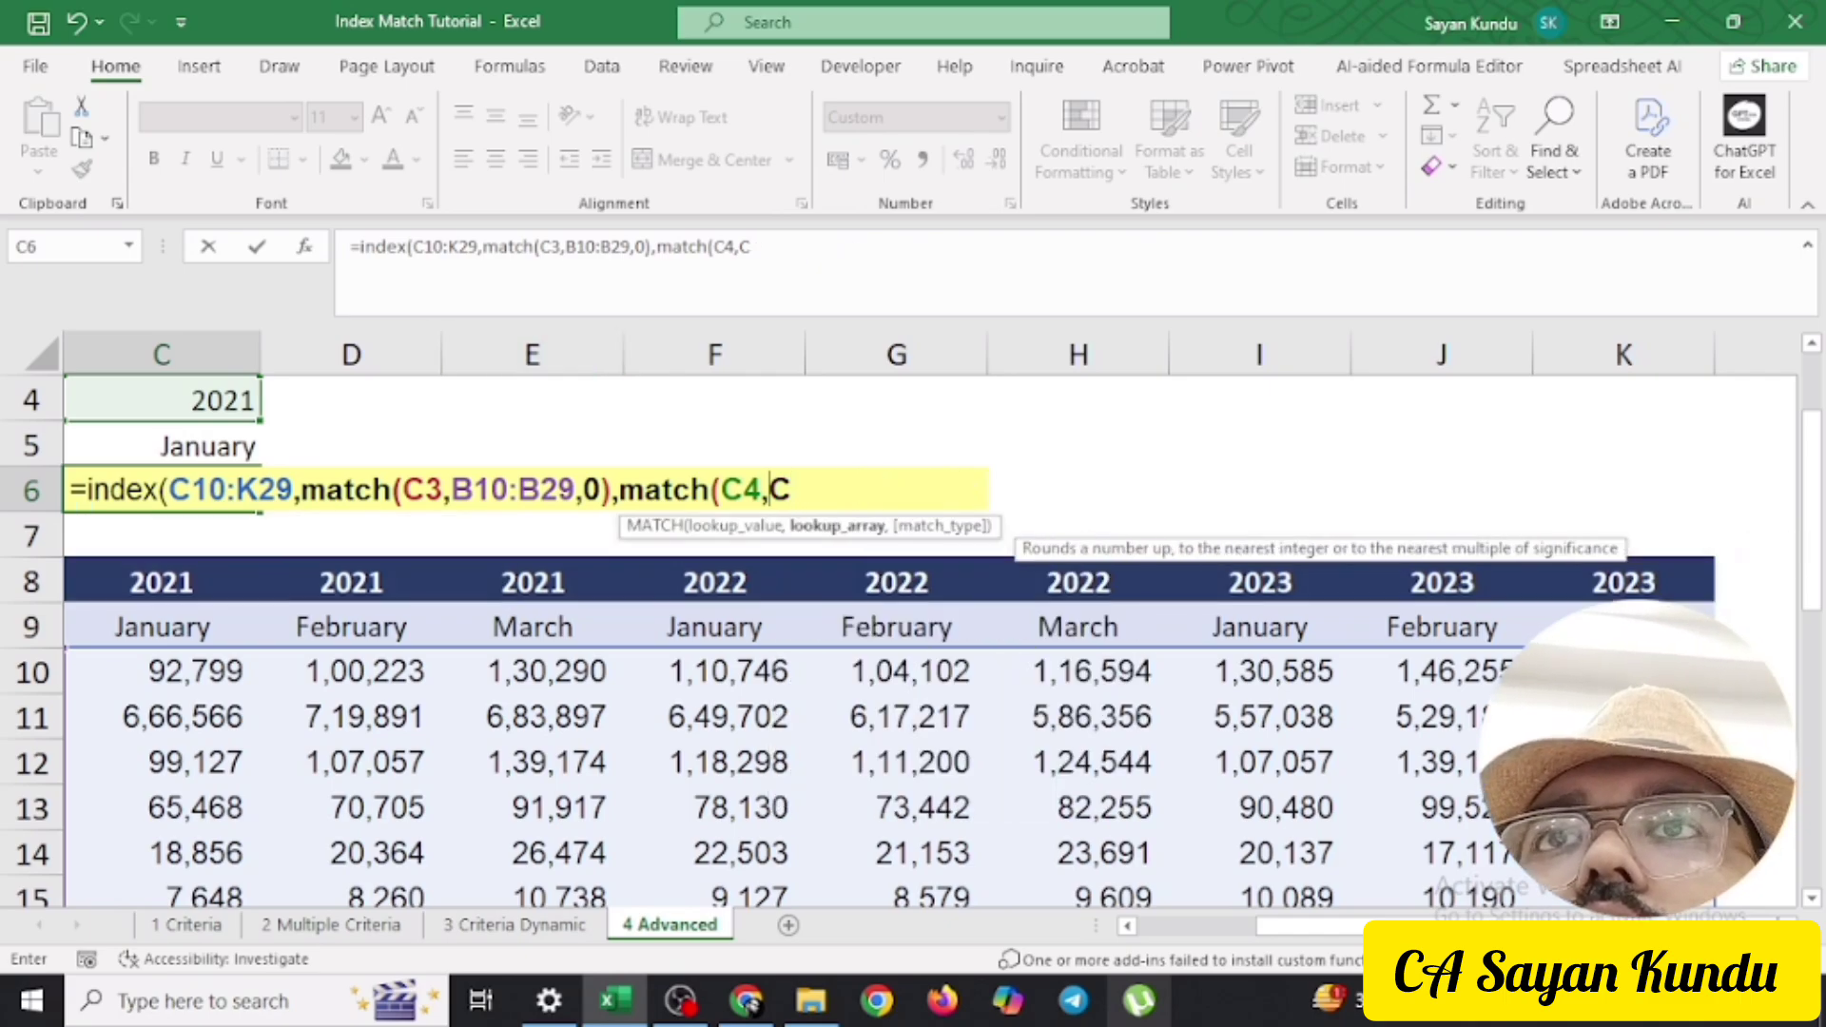
key(BackSpace)
key(BackSpace)
Join month cell C5 to the column MATCH's lookup value in the C6 formula, making it C4&C5
scroll(913, 627, up, 1)
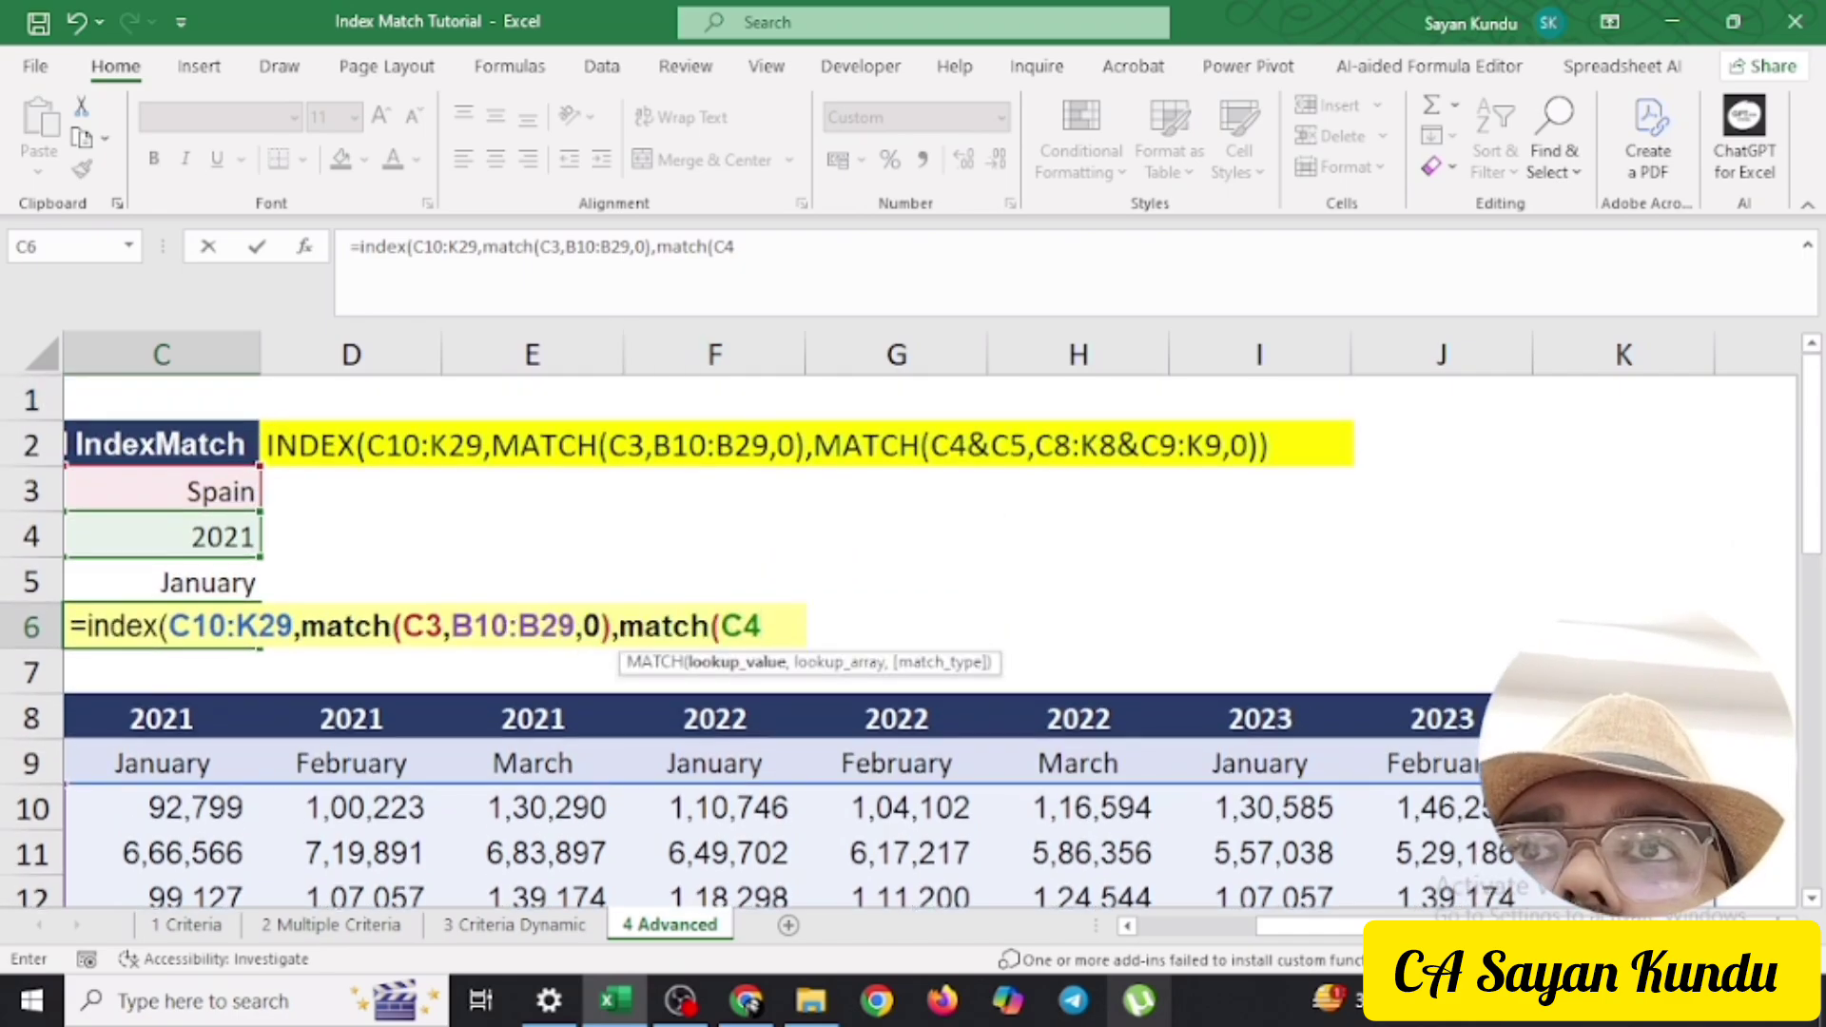
click(736, 247)
text(&)
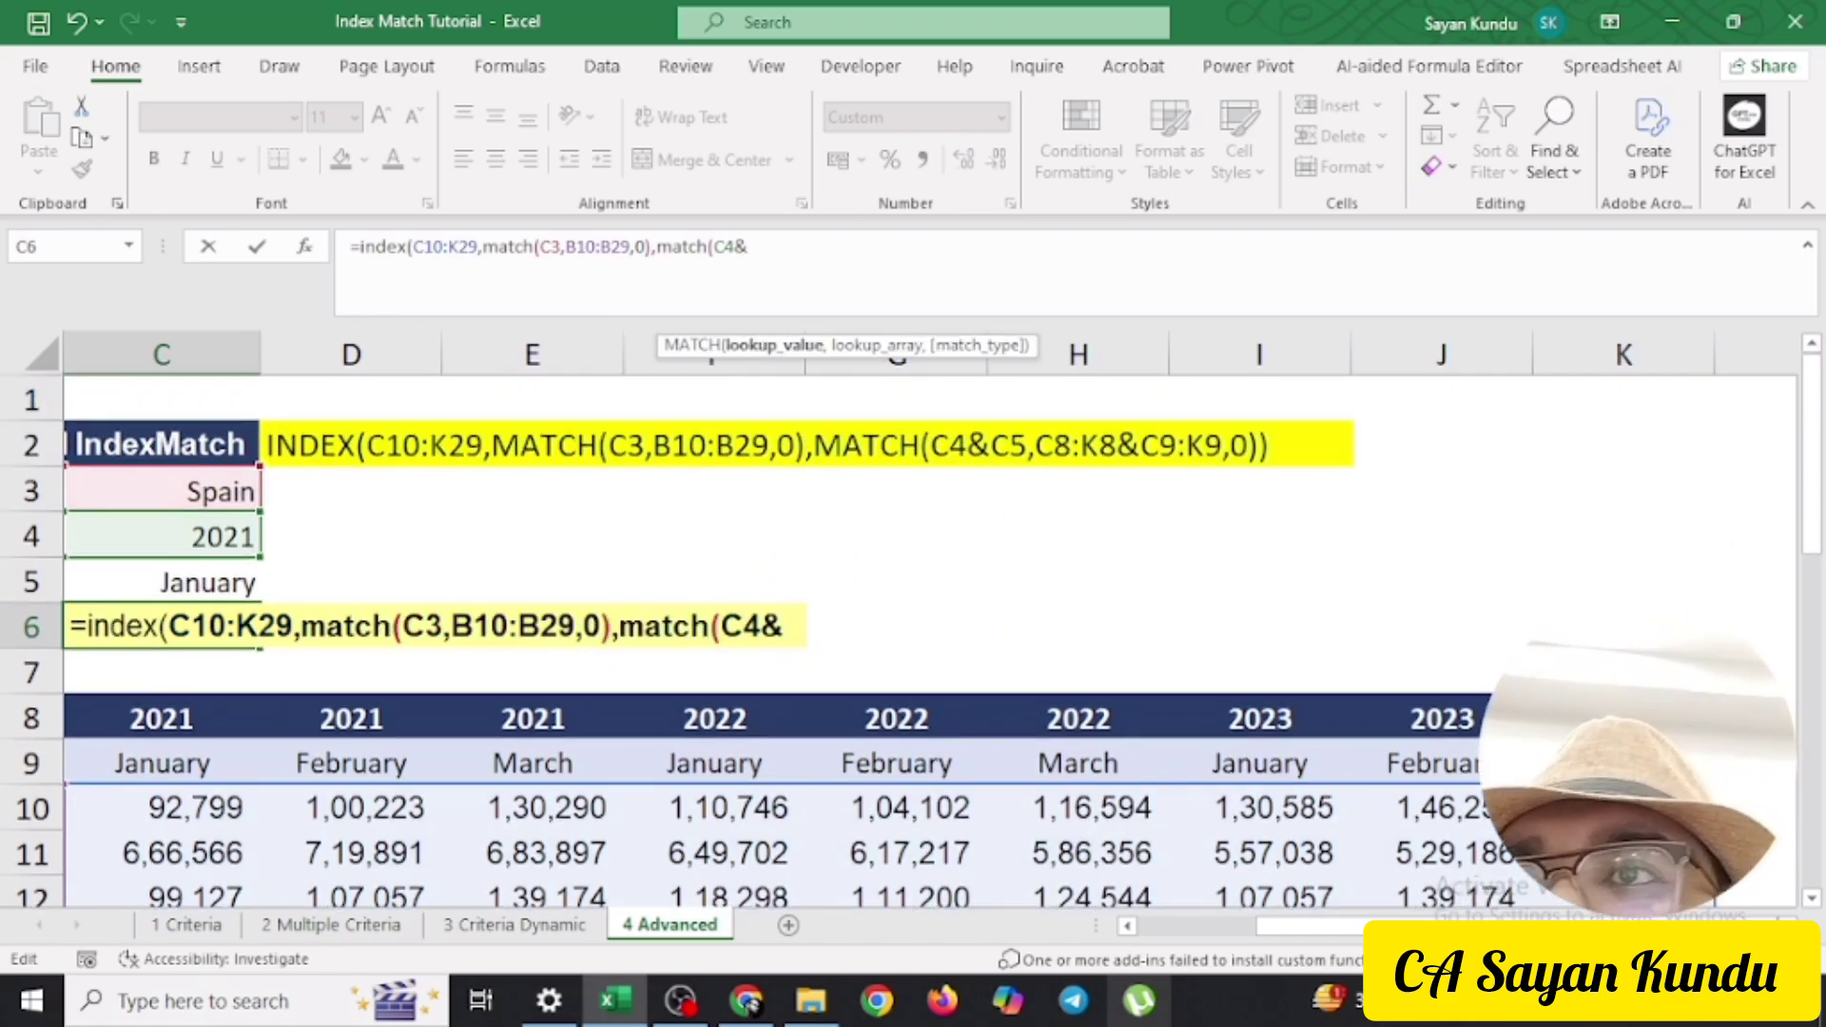
click(163, 582)
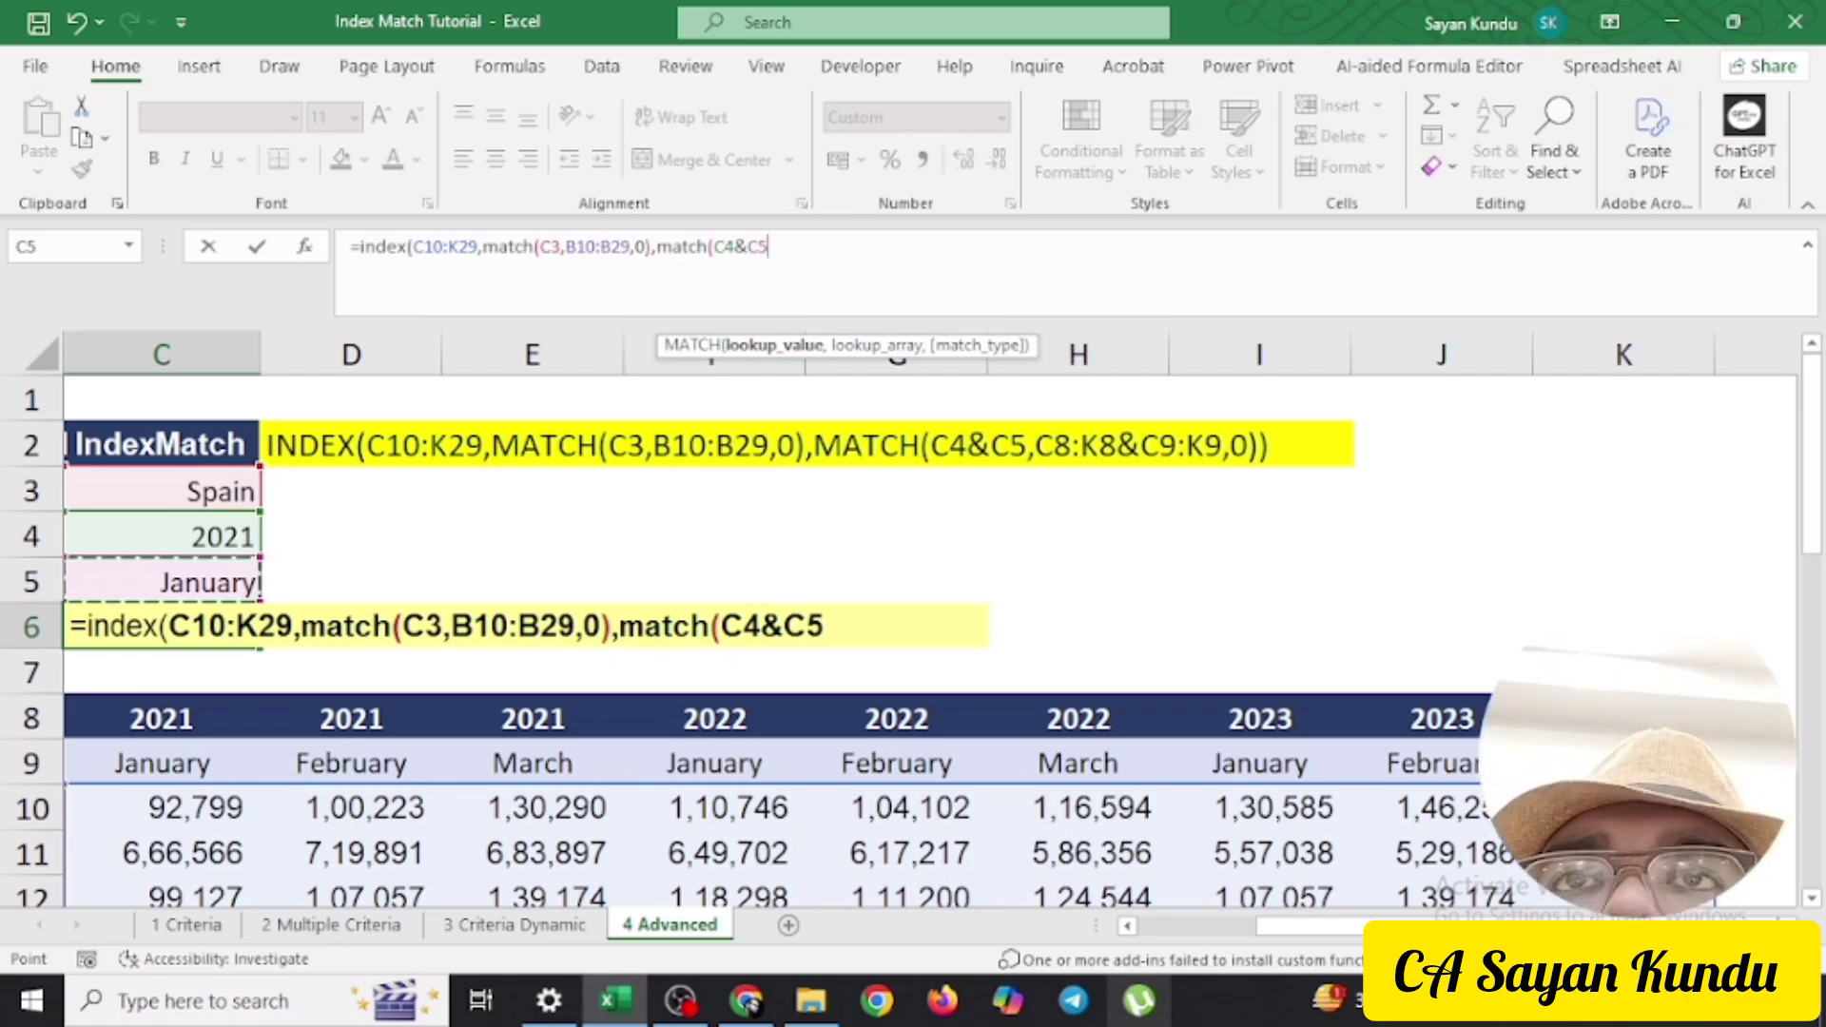
text(,)
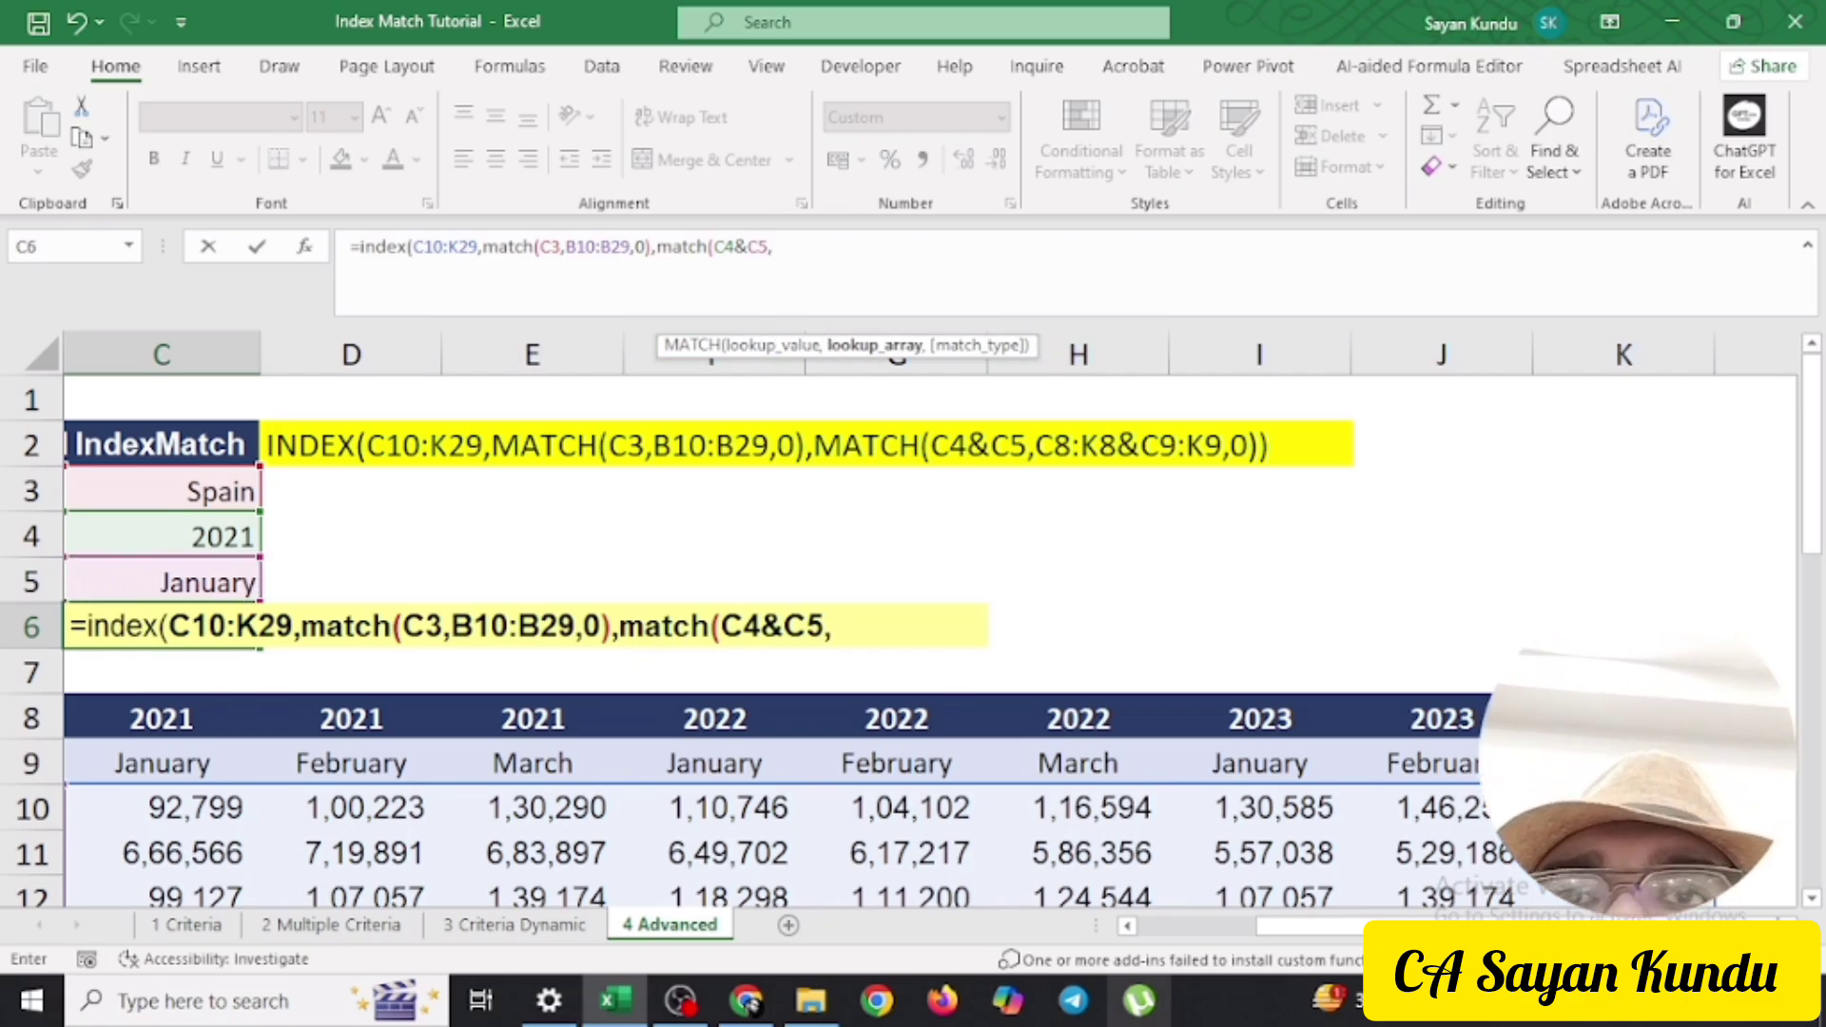
Set the column MATCH's lookup array in C6 to the combined year and month header rows, C8:K8&C9:K9
click(162, 718)
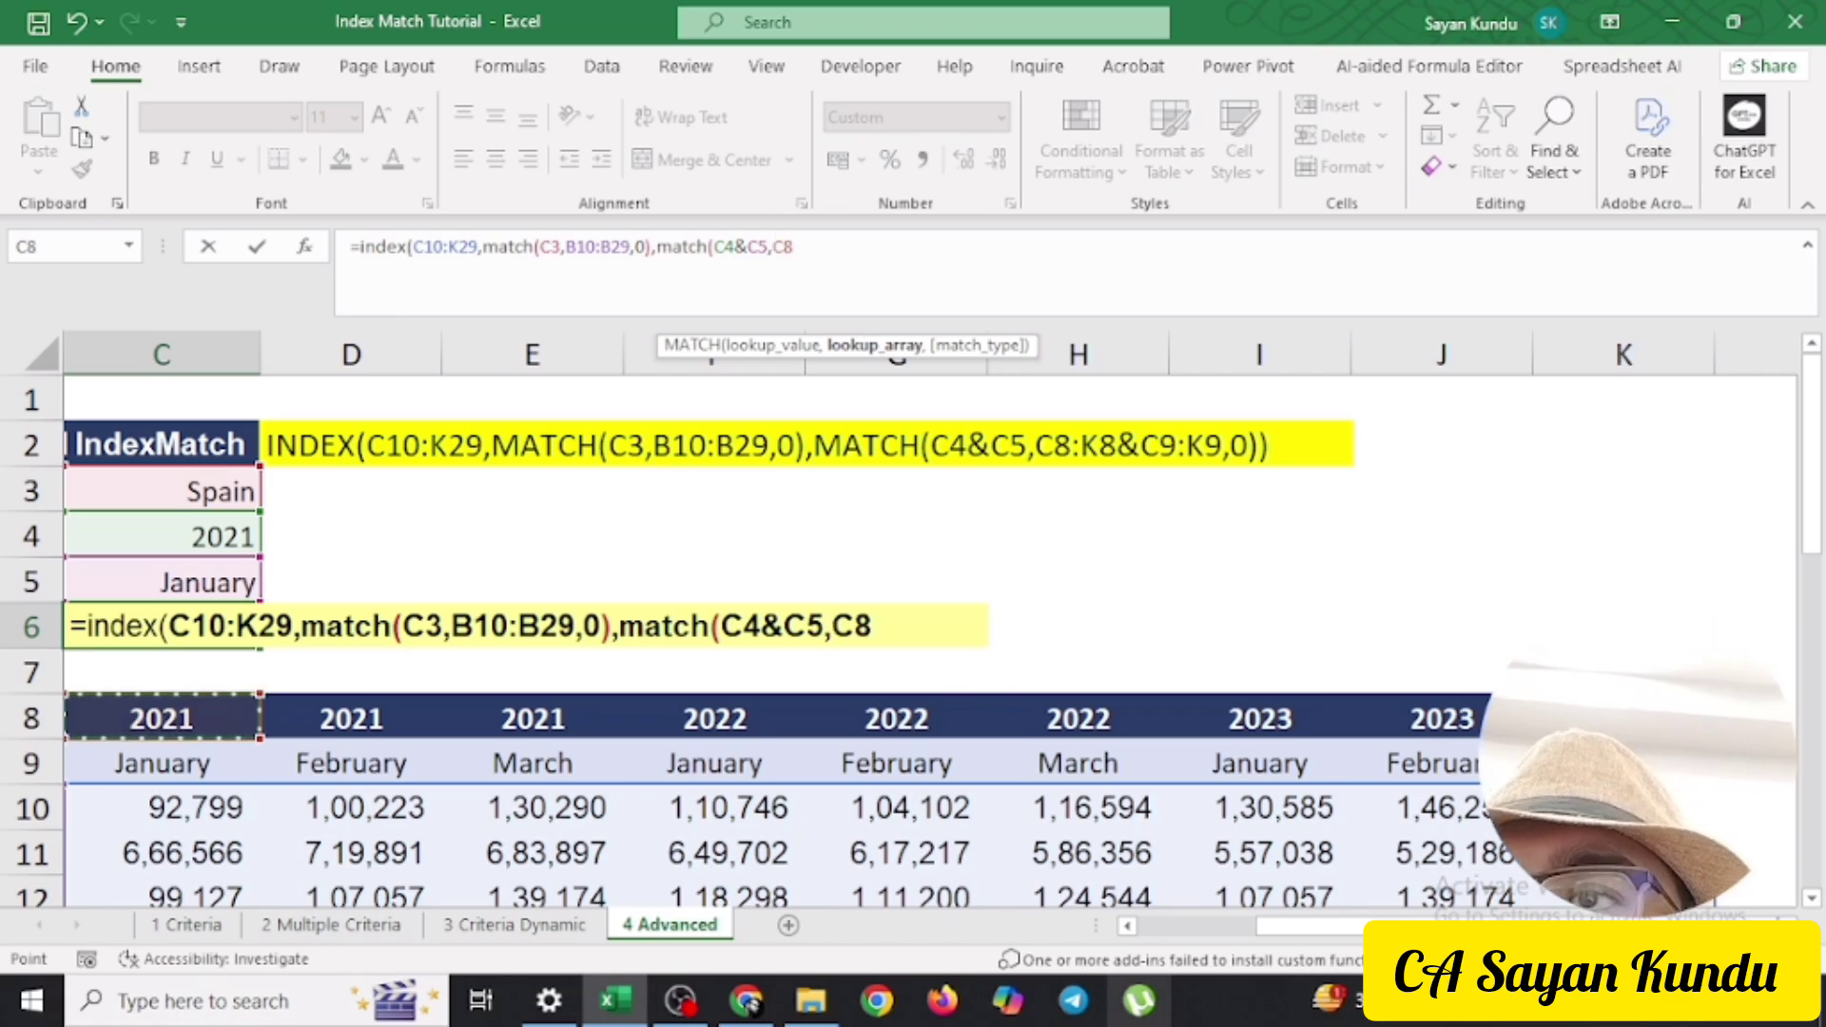
key(ctrl+shift+Right)
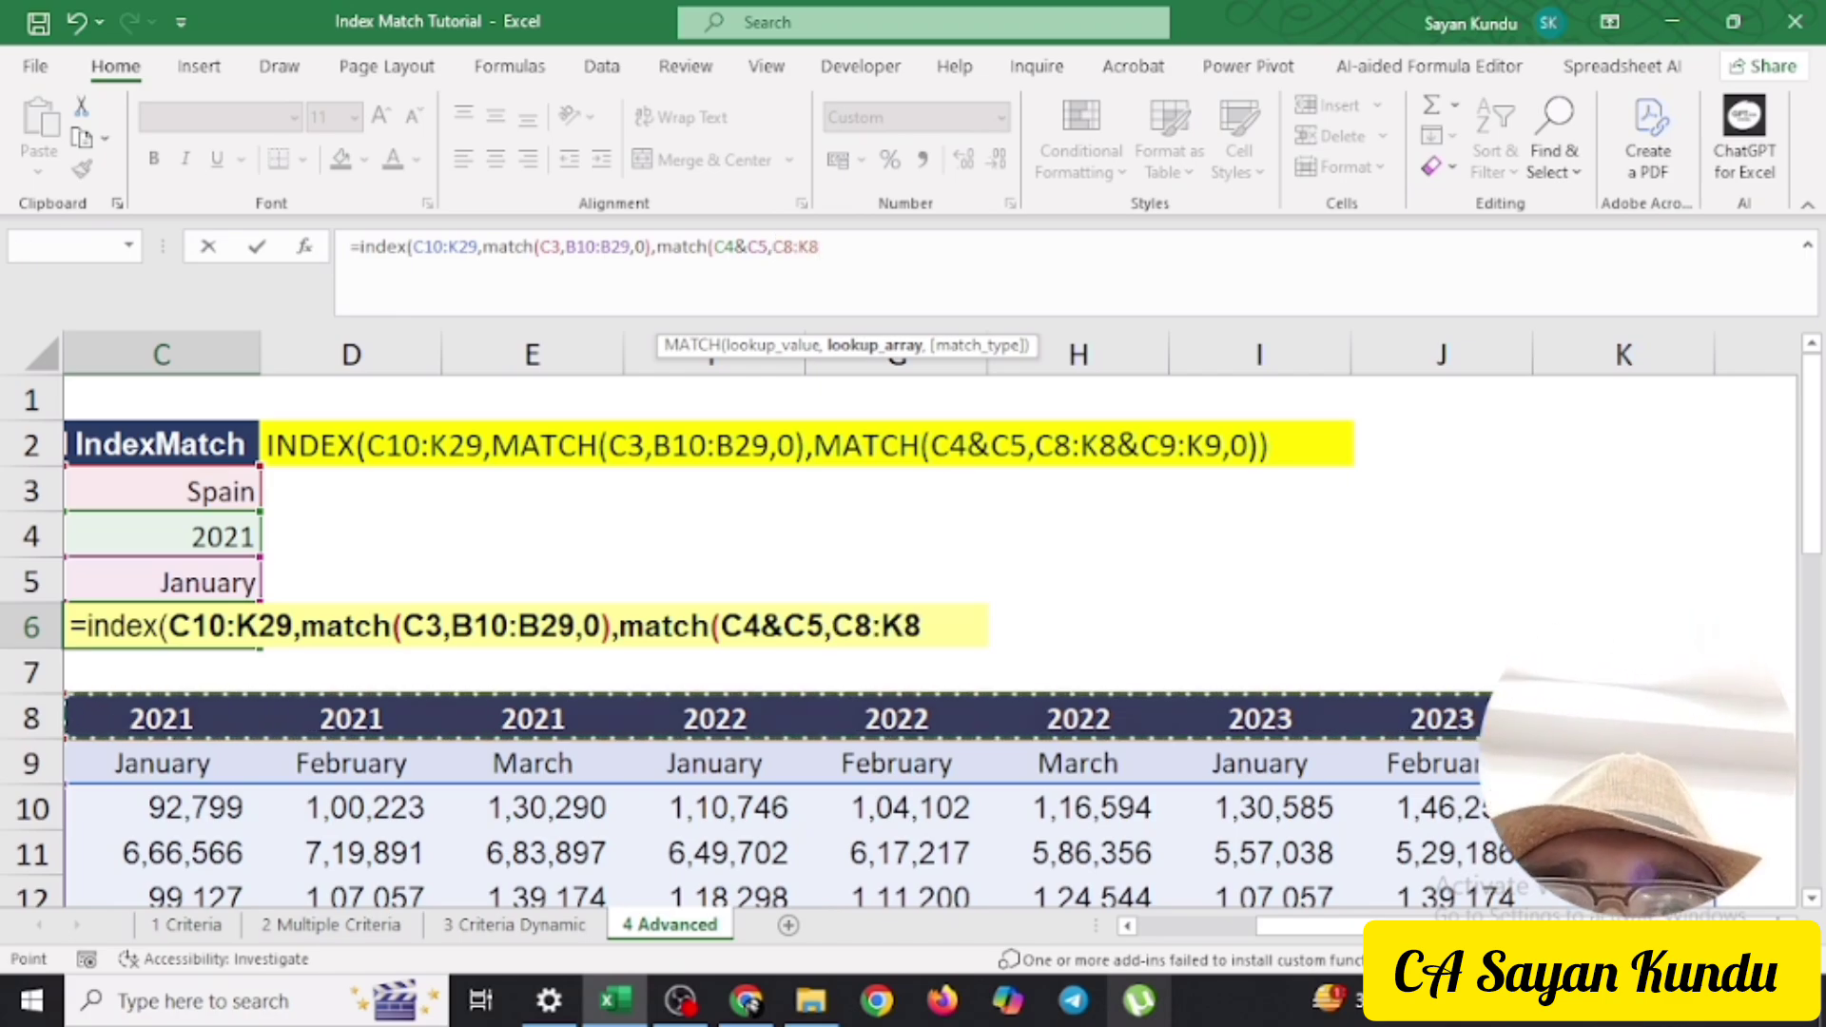
text(&)
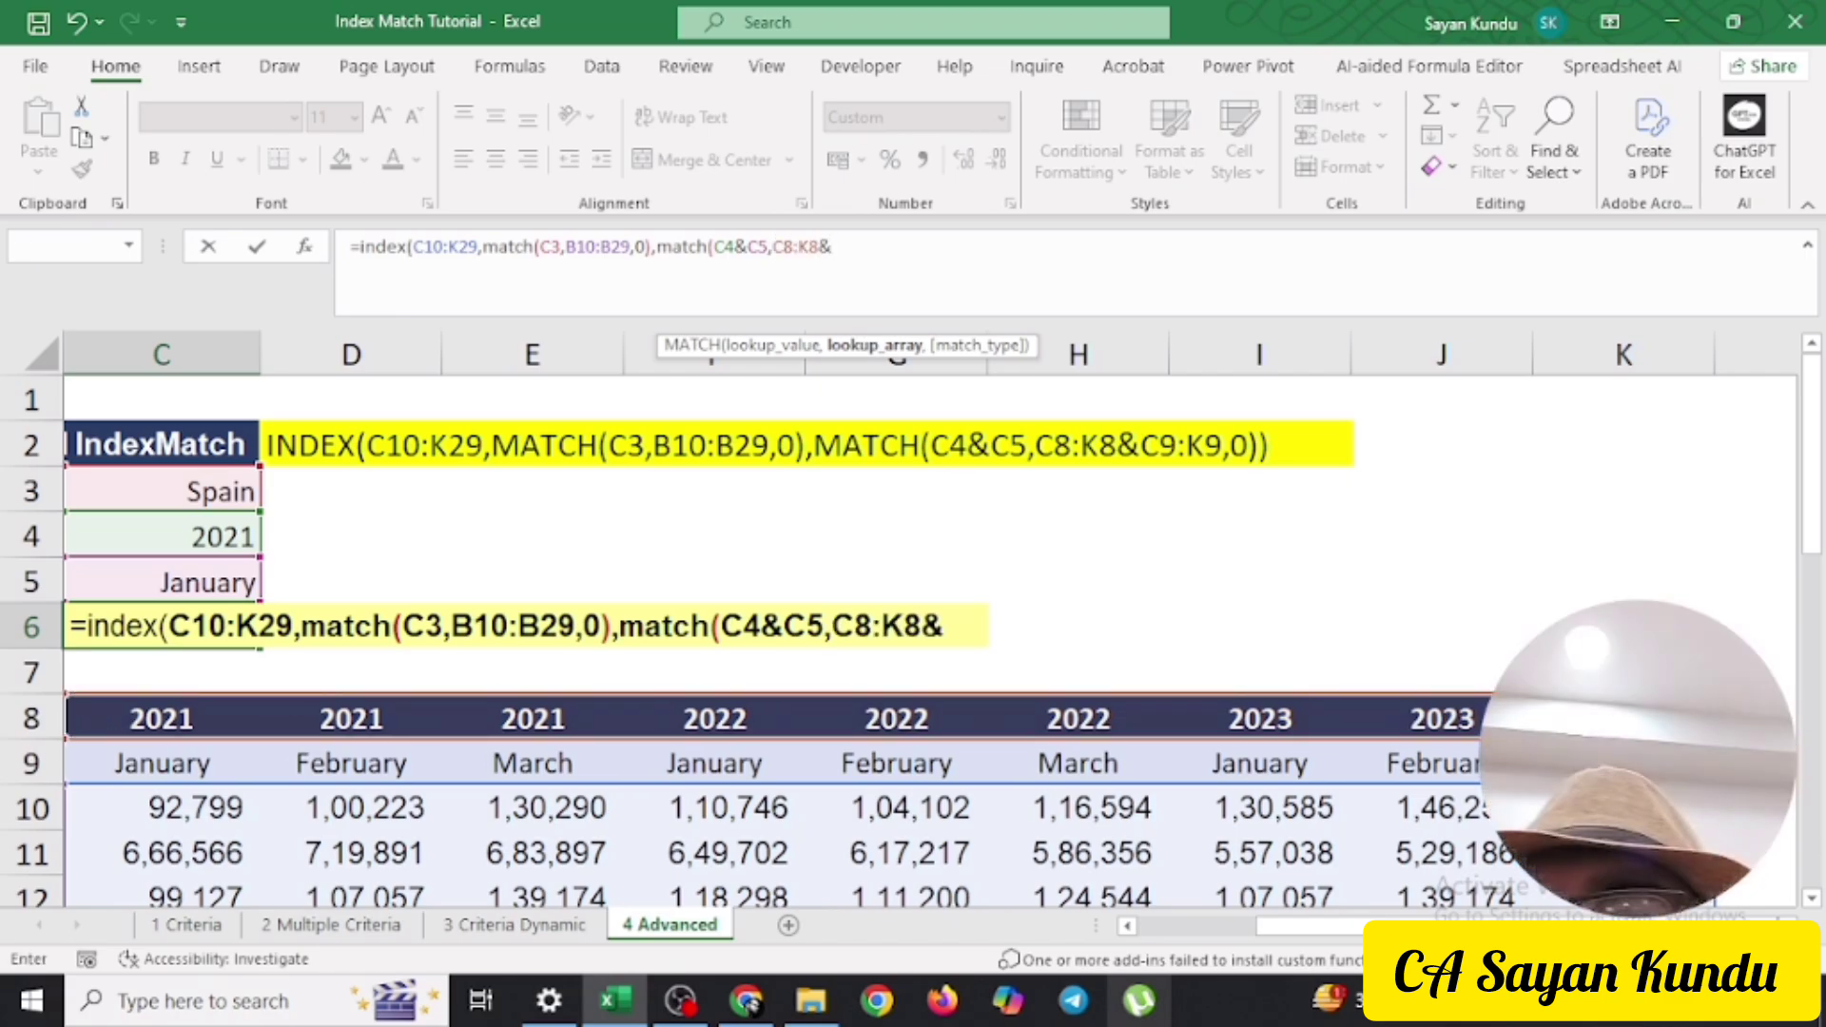
click(162, 764)
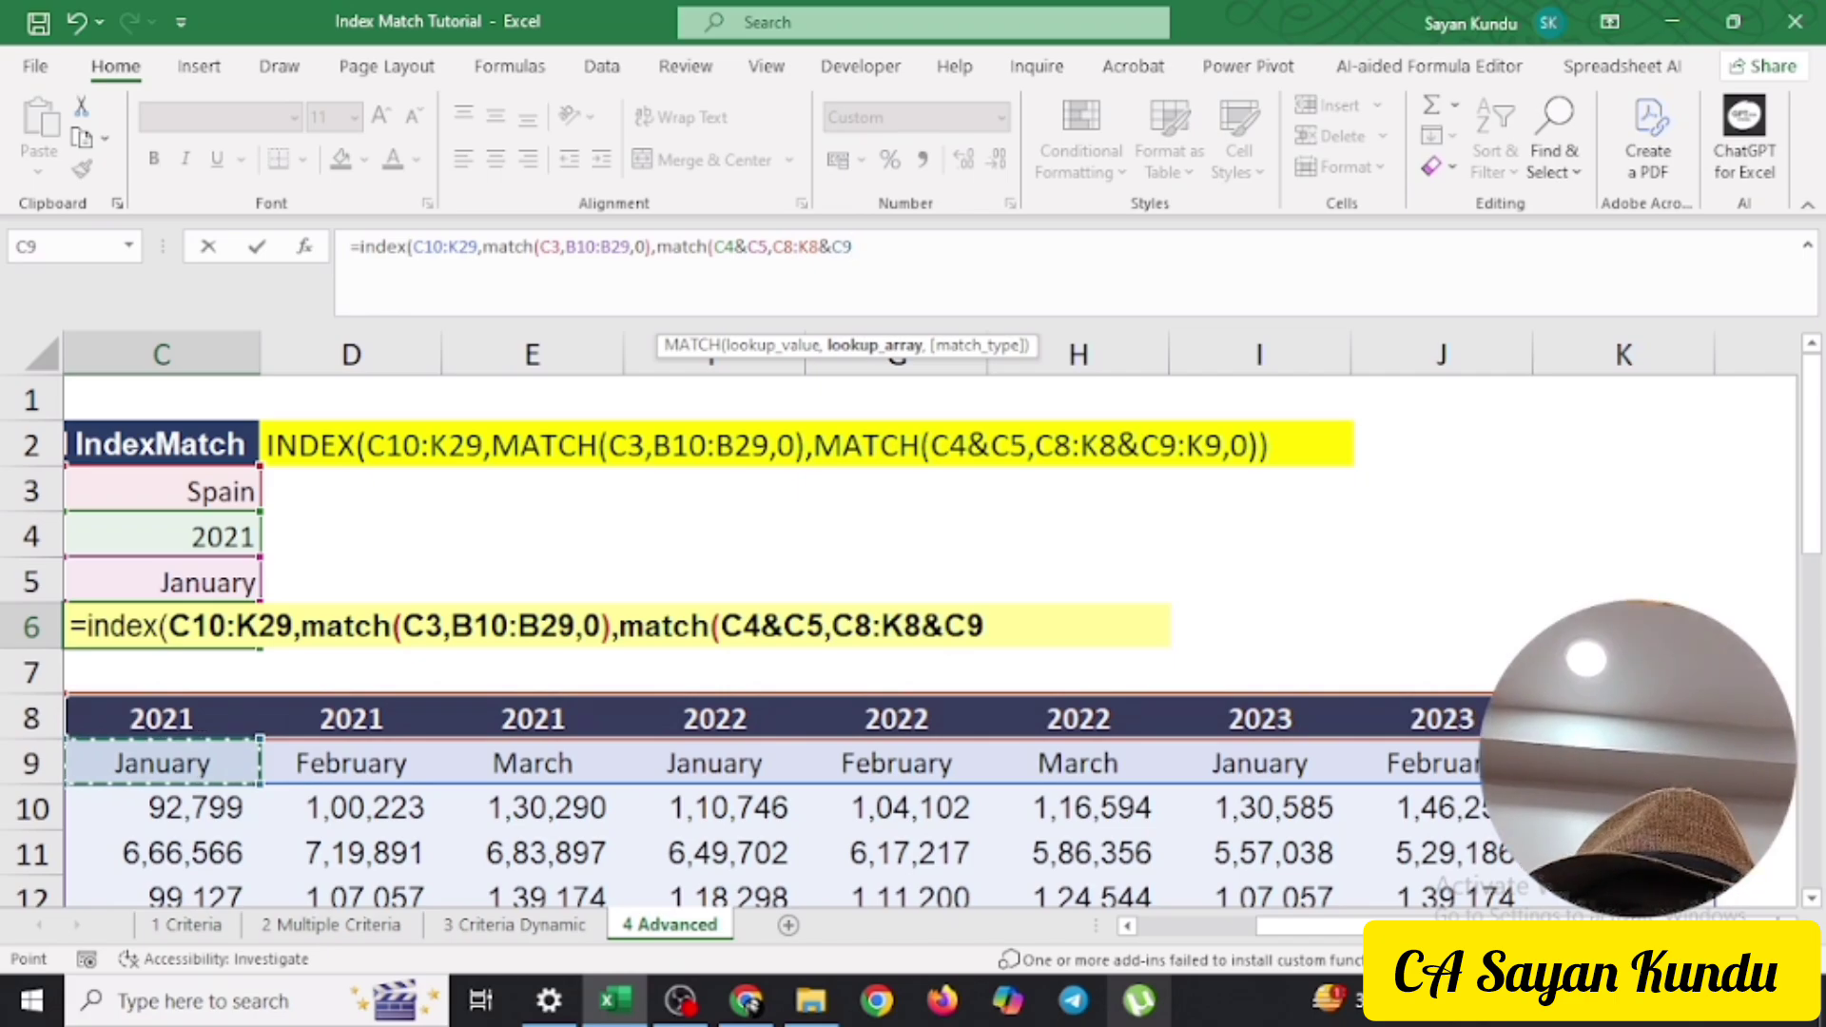
key(ctrl+shift+Right)
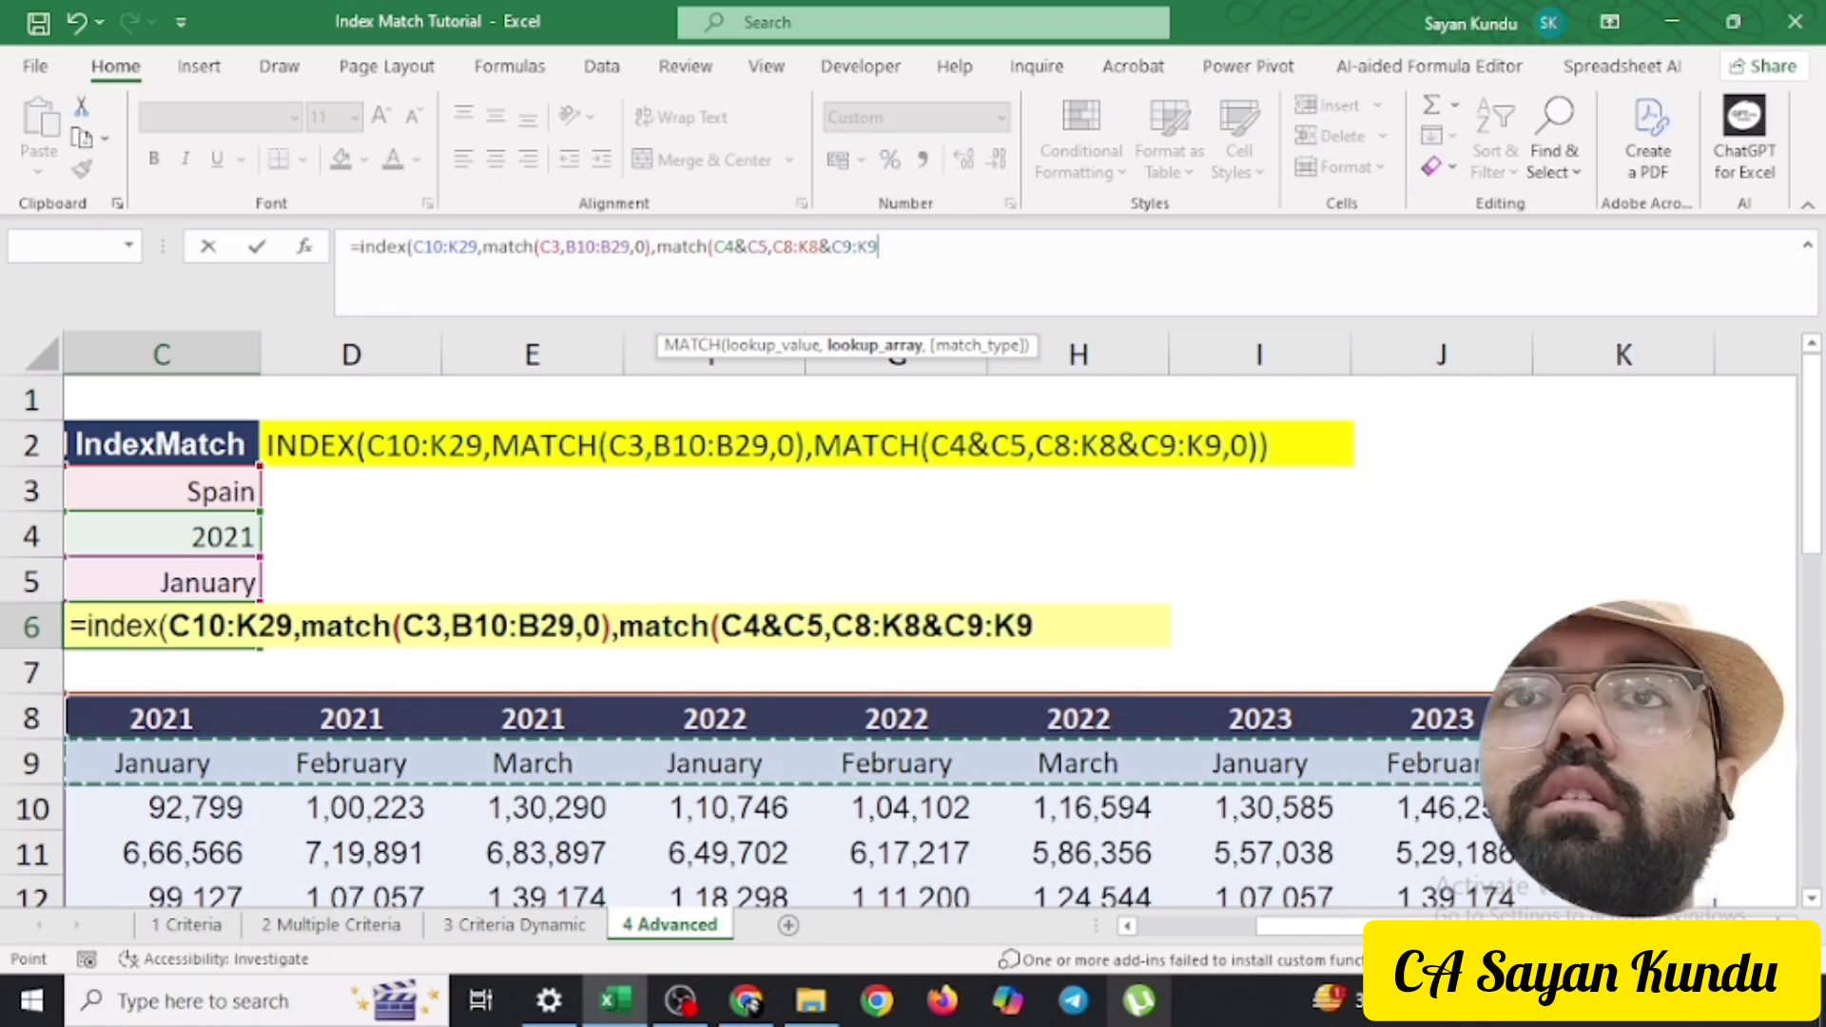
Give the column MATCH in C6 match type 0, close both functions and enter the completed Sales formula
text(,)
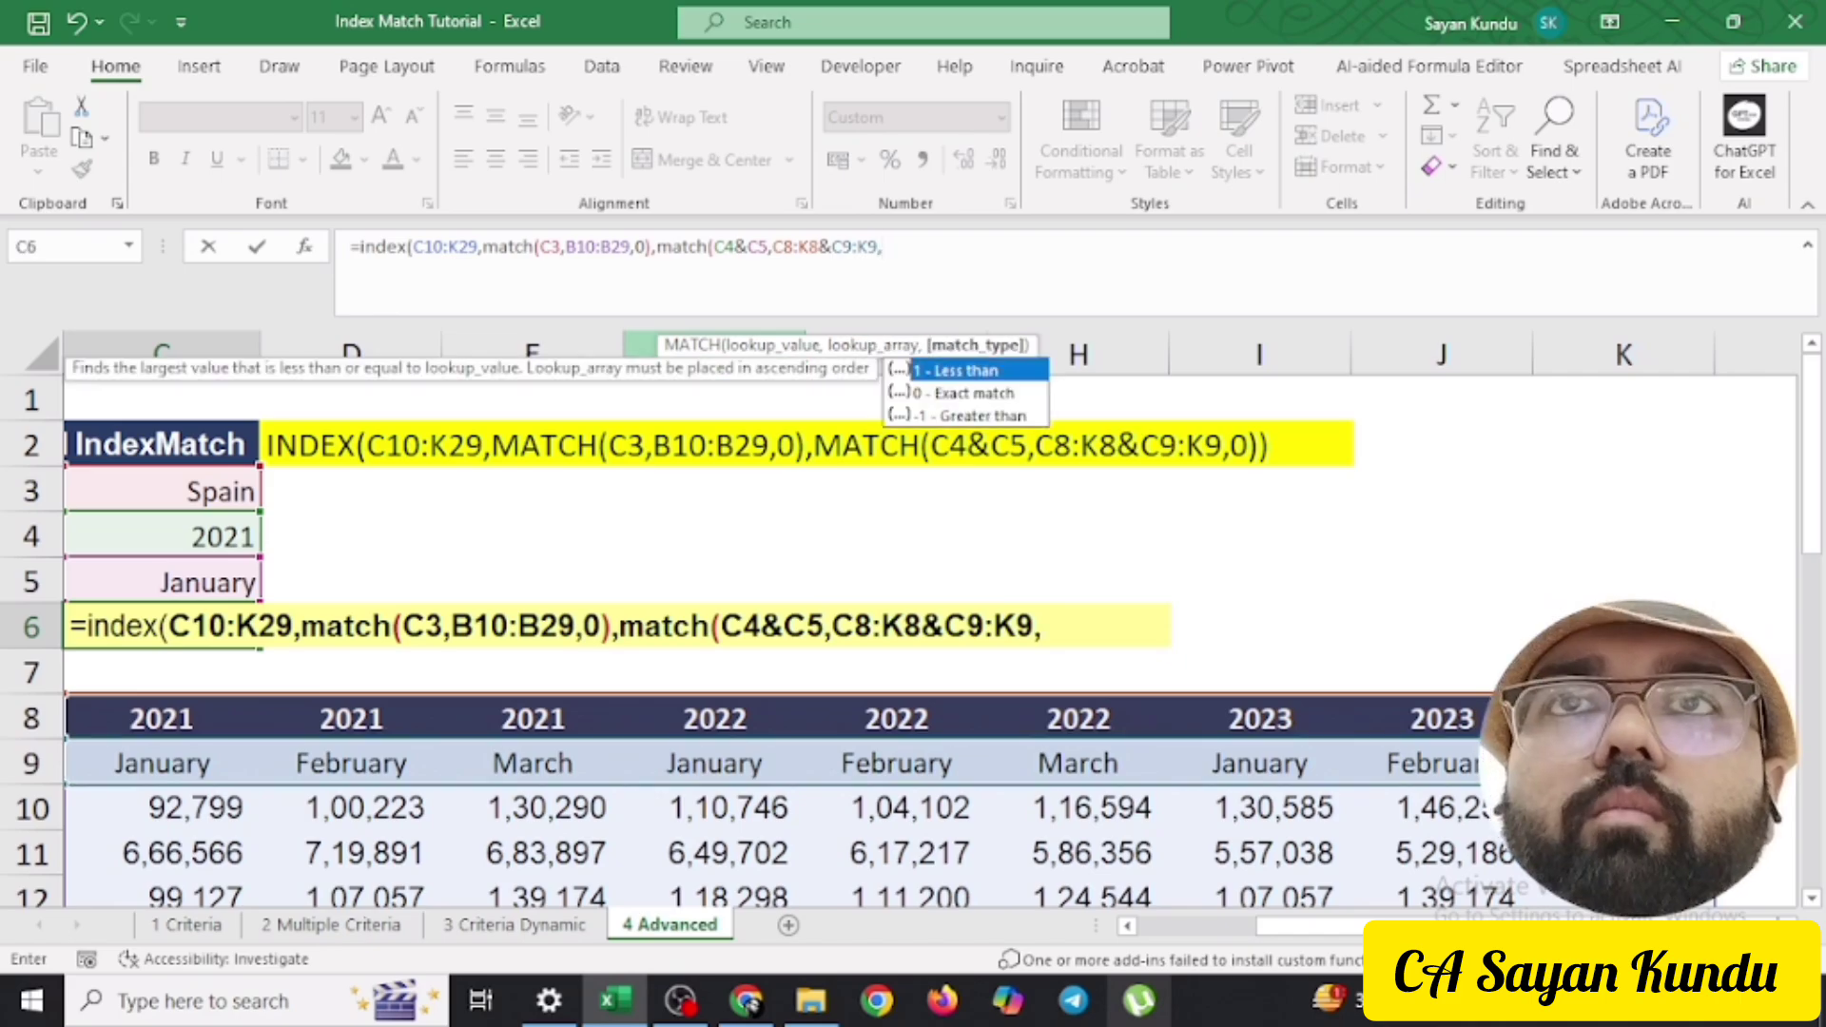
text(0)
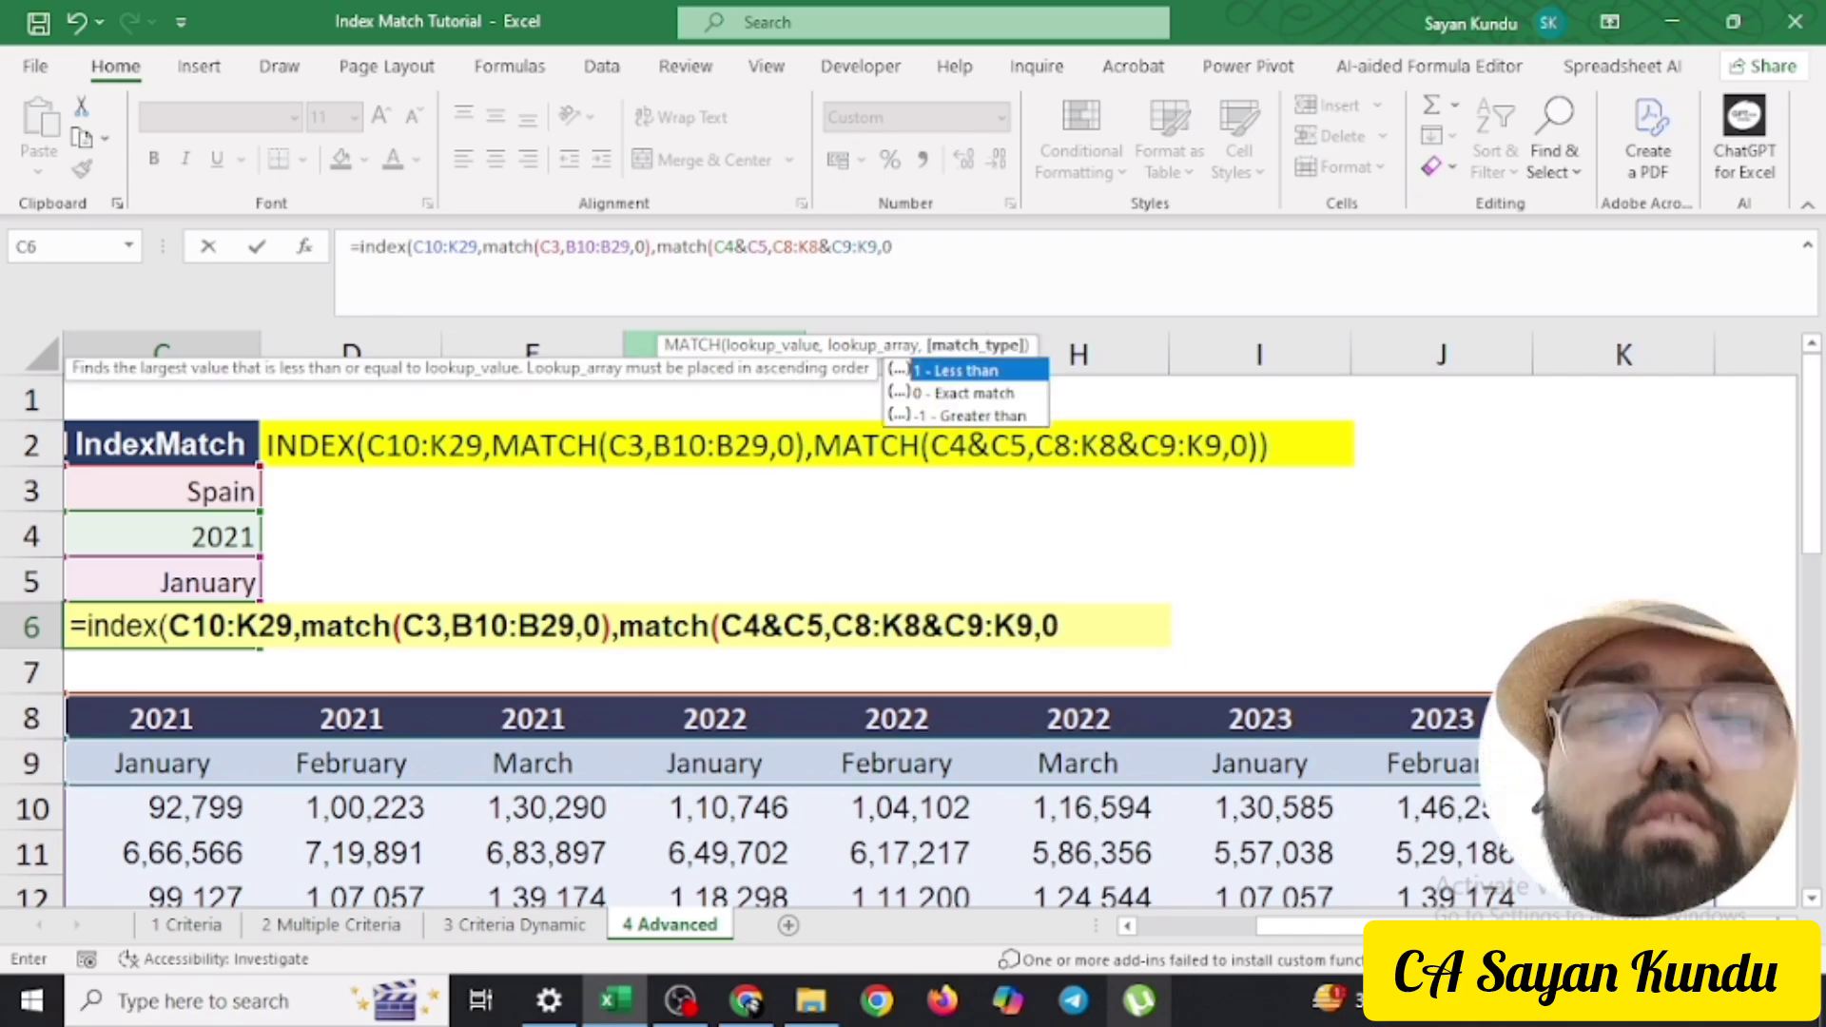
text()))
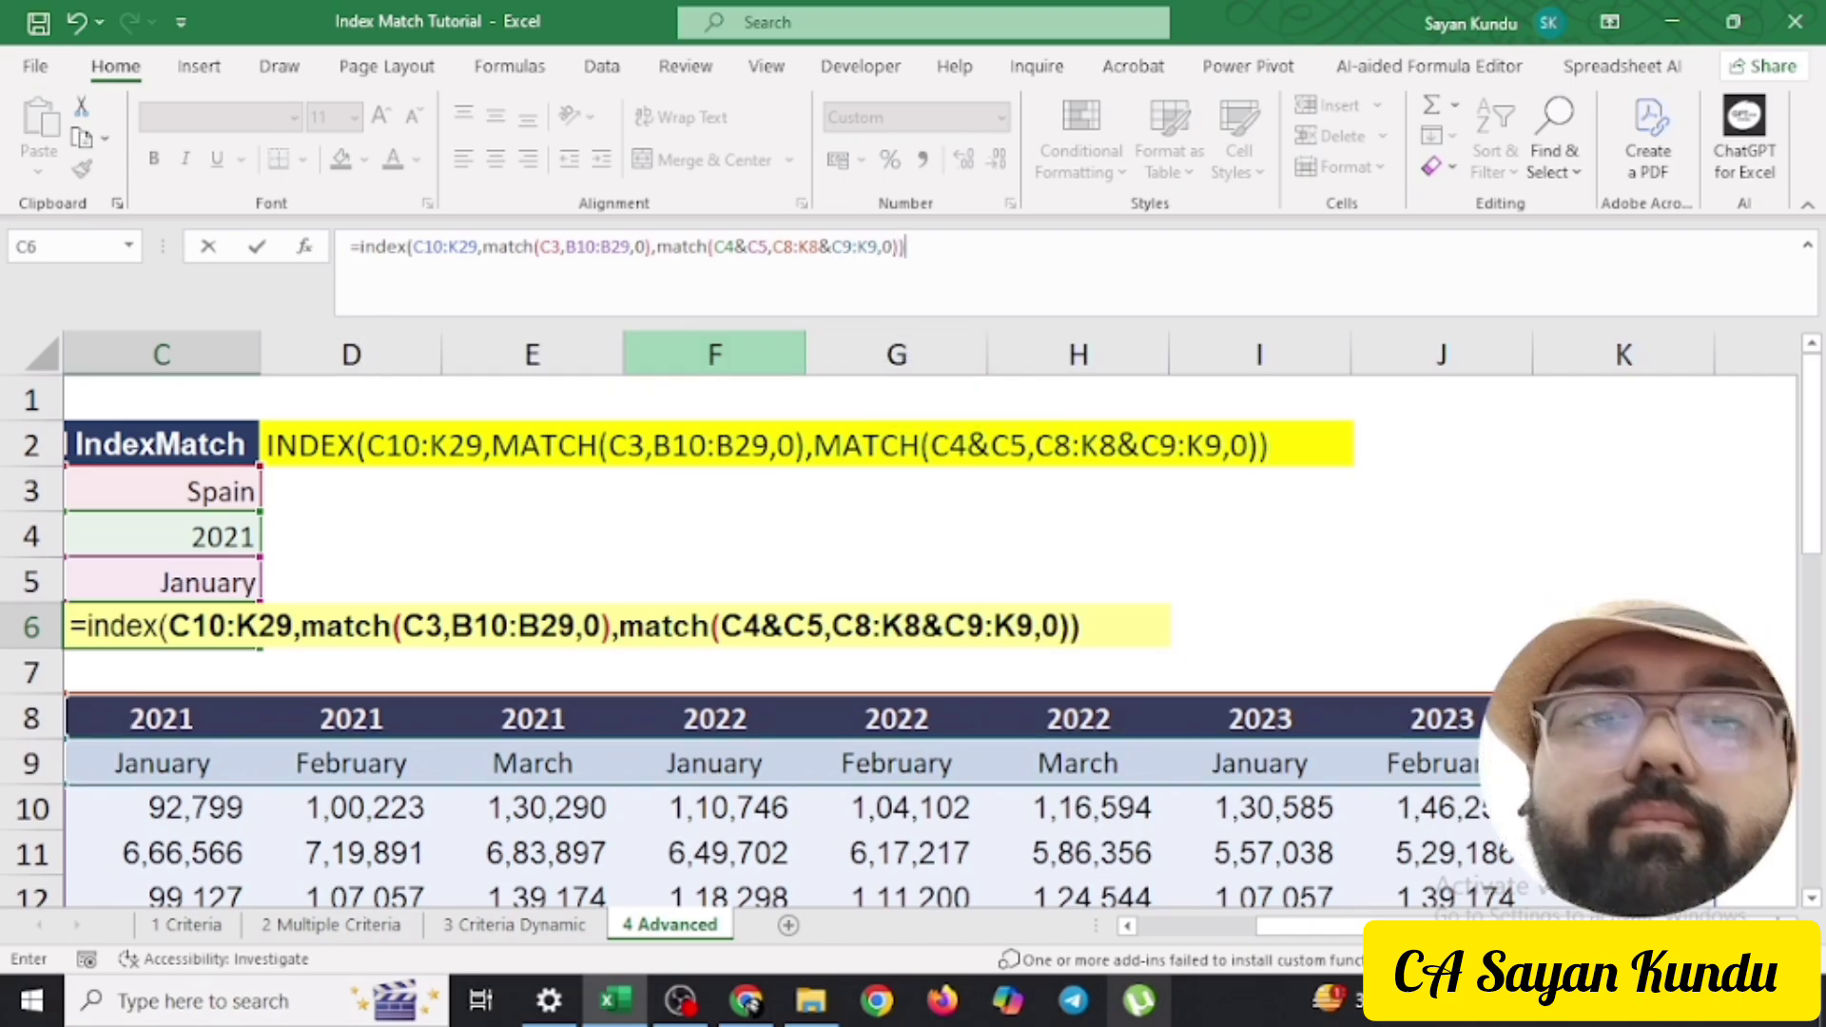
key(Return)
key(Up)
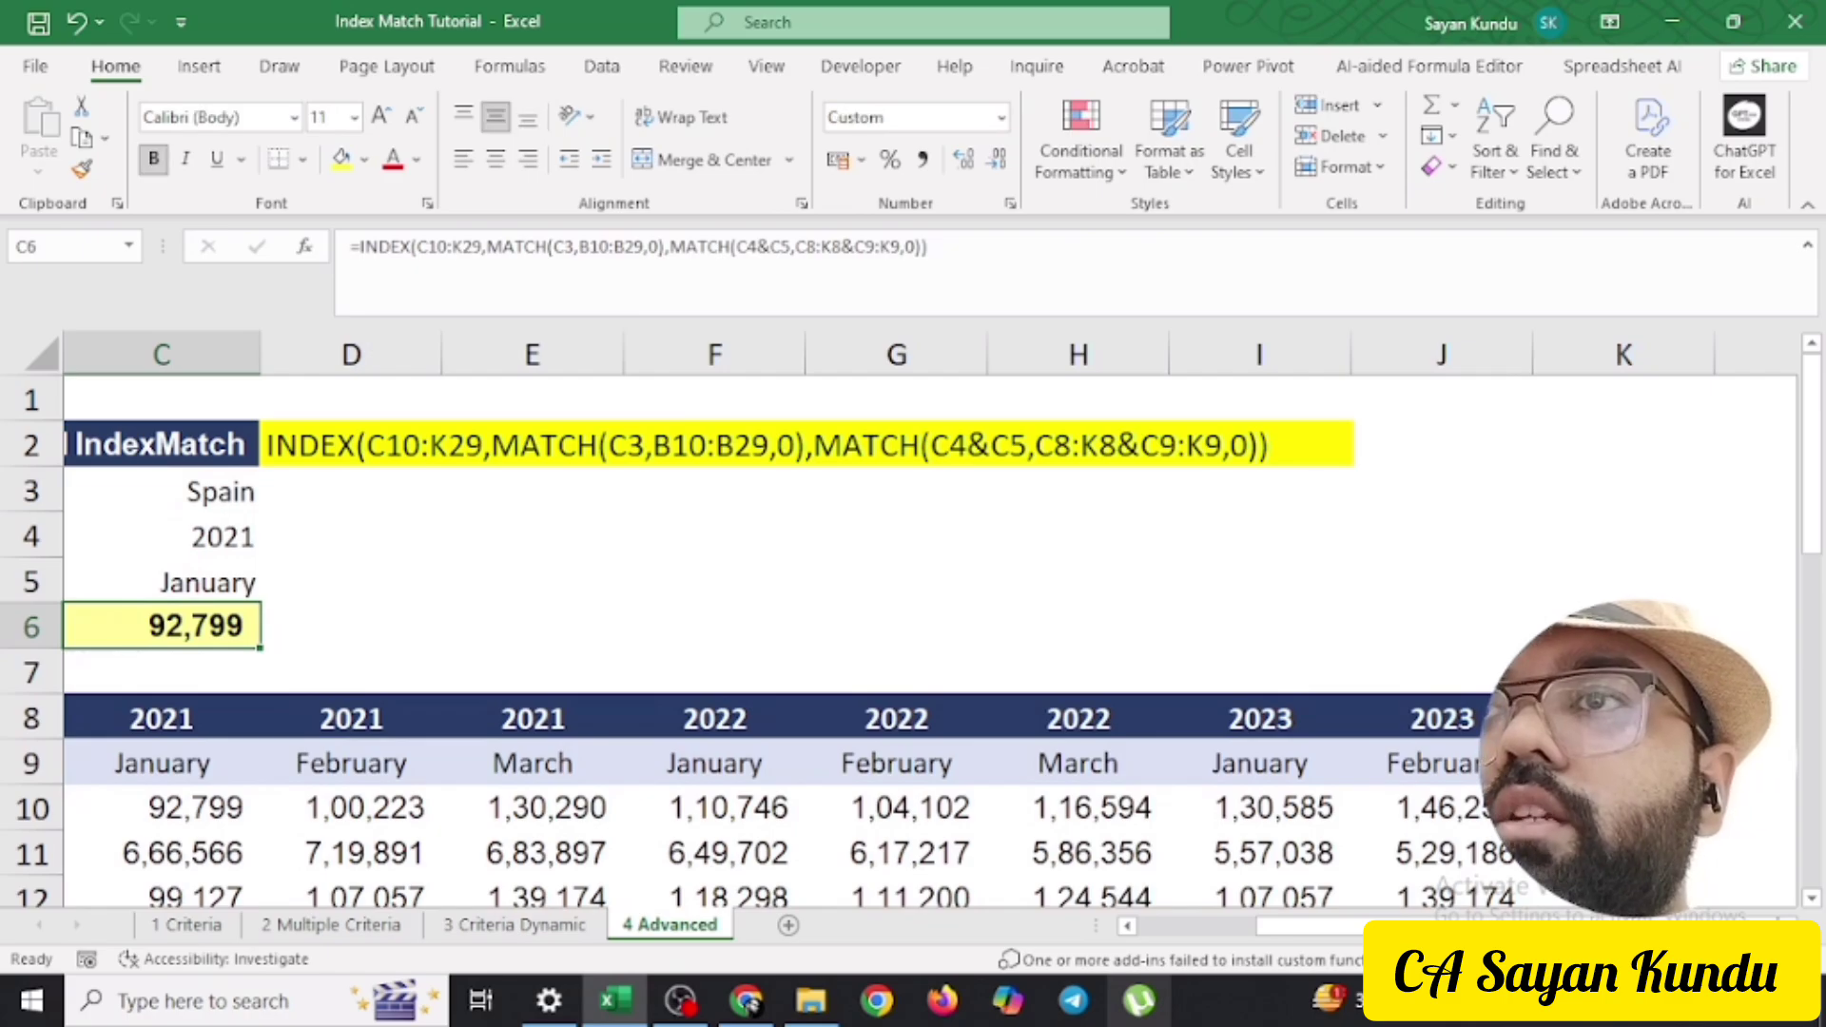
Highlight Spain's January 2021 sales figure in cell C10 of the data table with a yellow fill
key(Down)
key(Right)
key(Left)
key(Left)
key(Left)
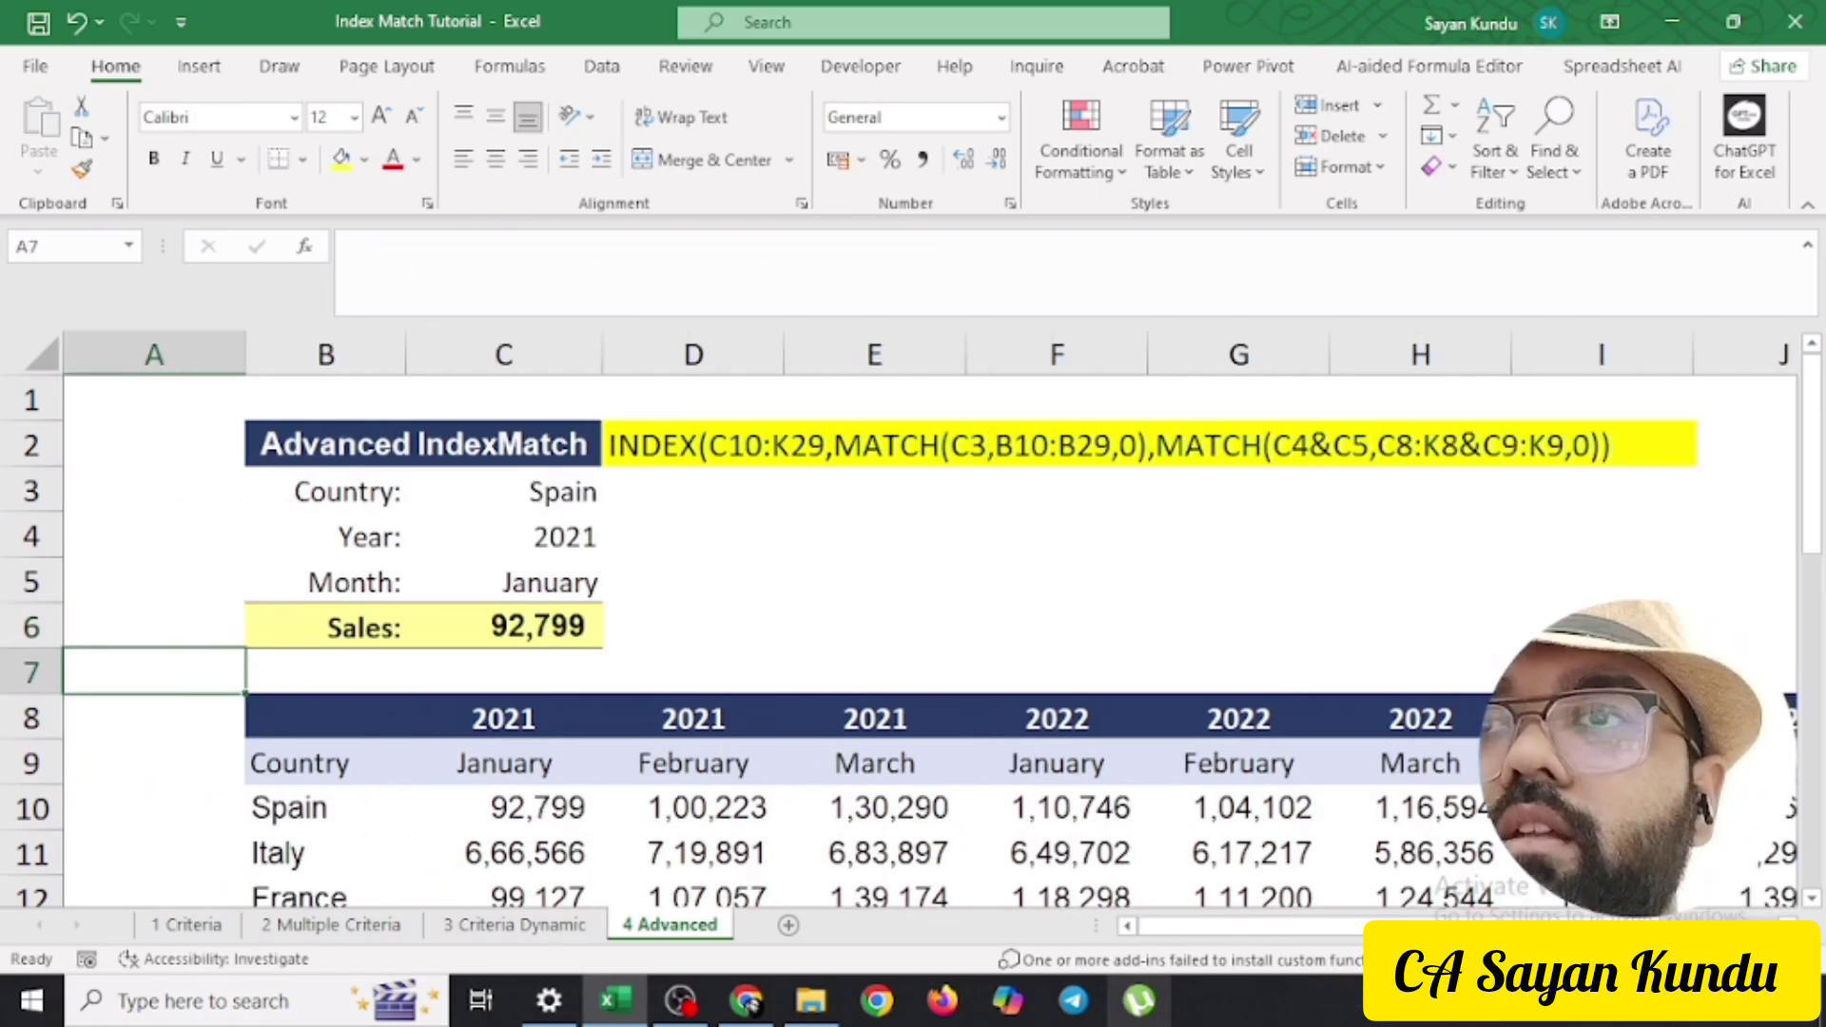
click(504, 808)
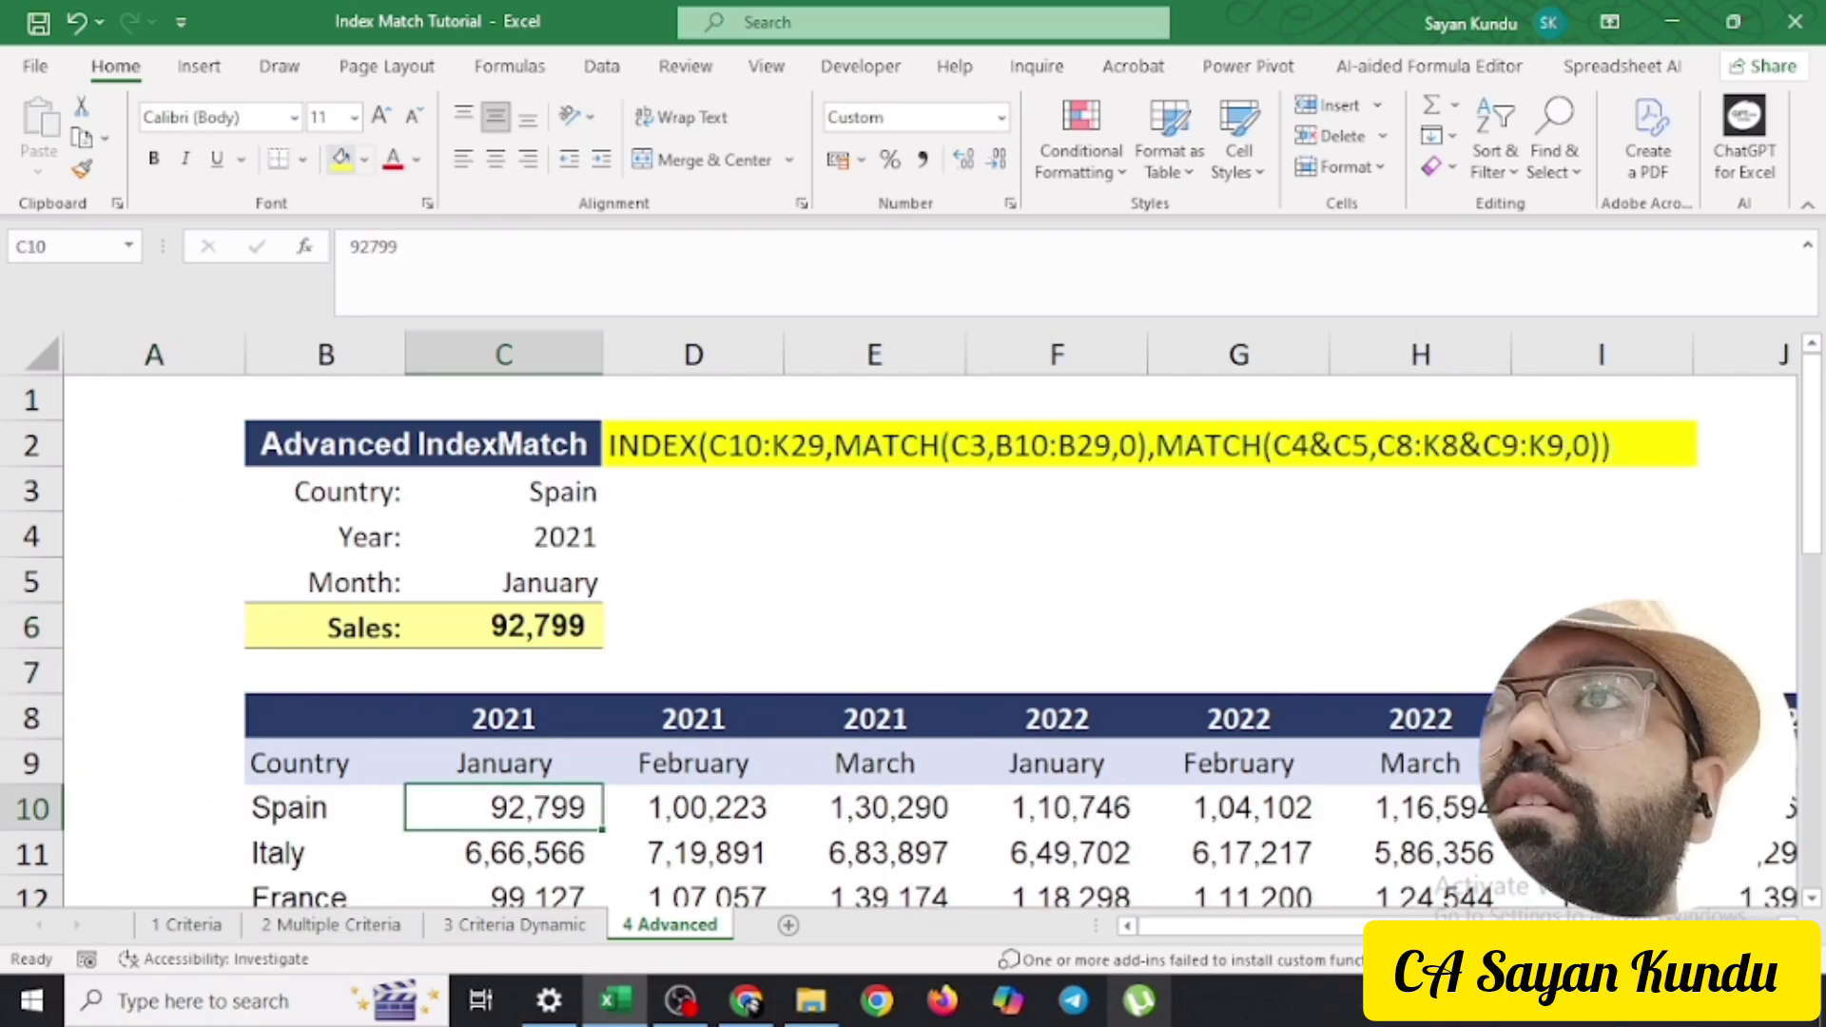
click(341, 159)
click(875, 625)
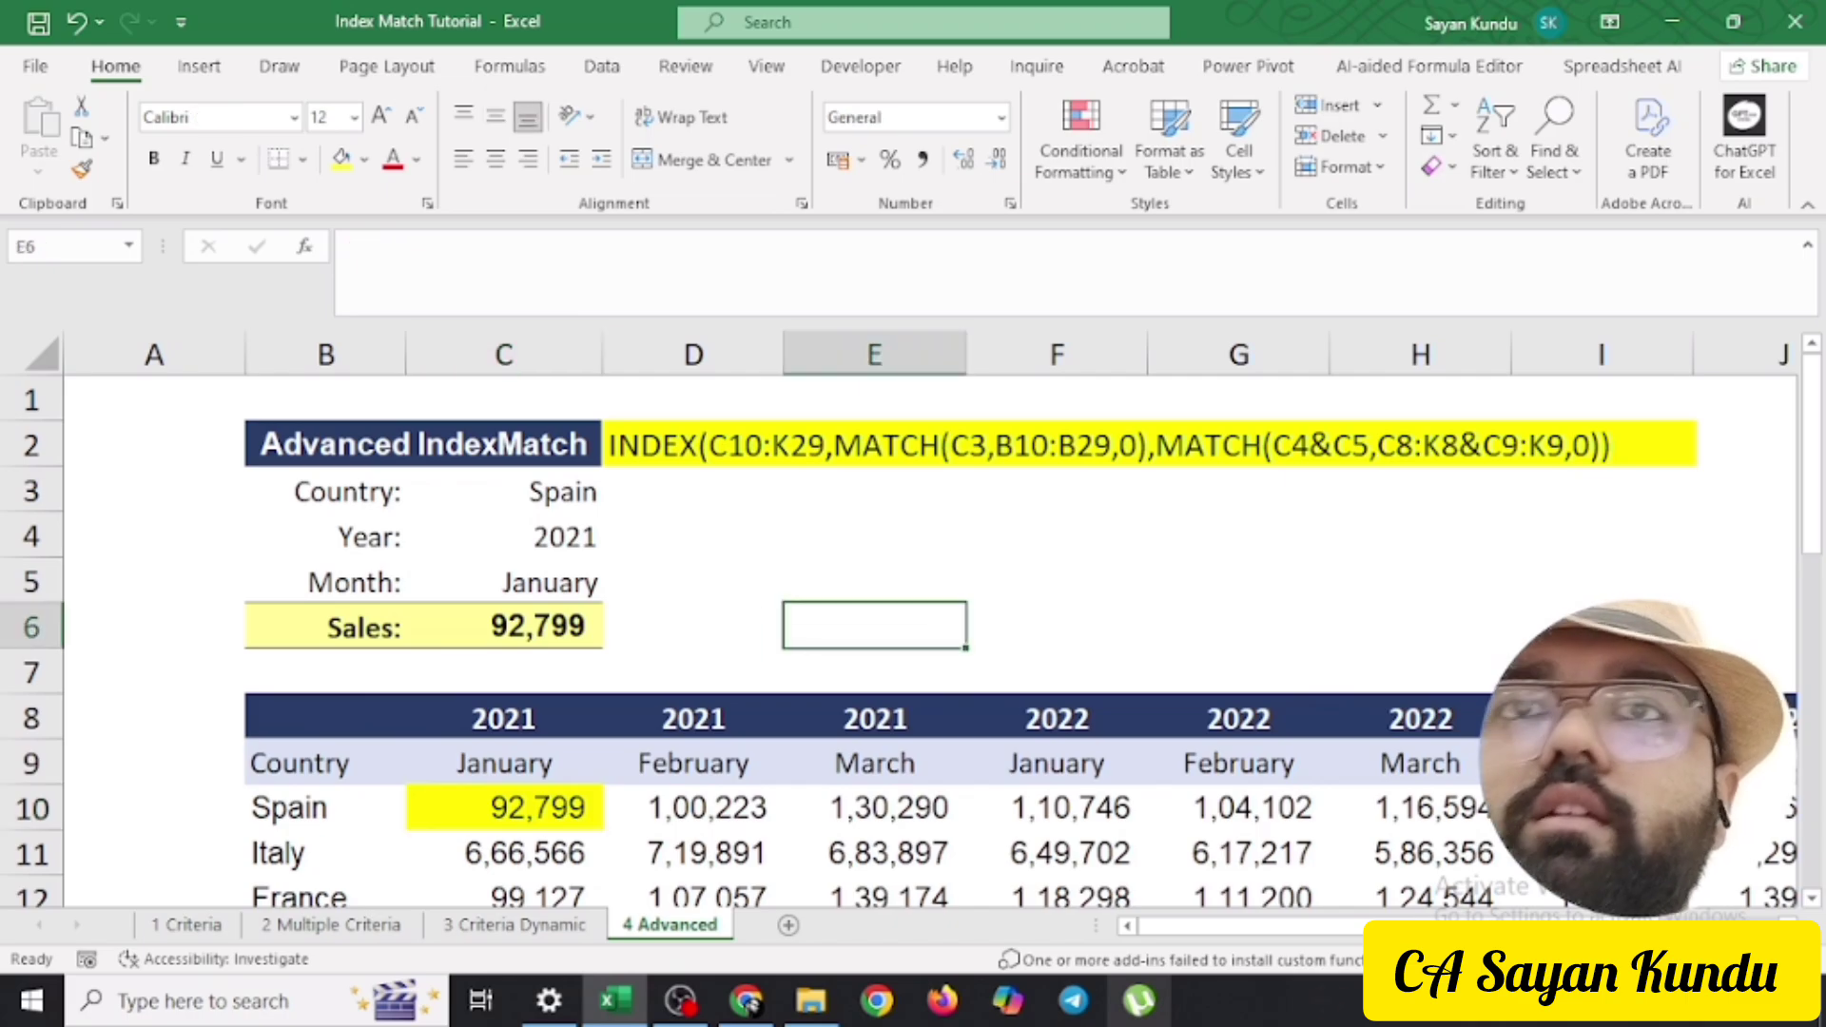